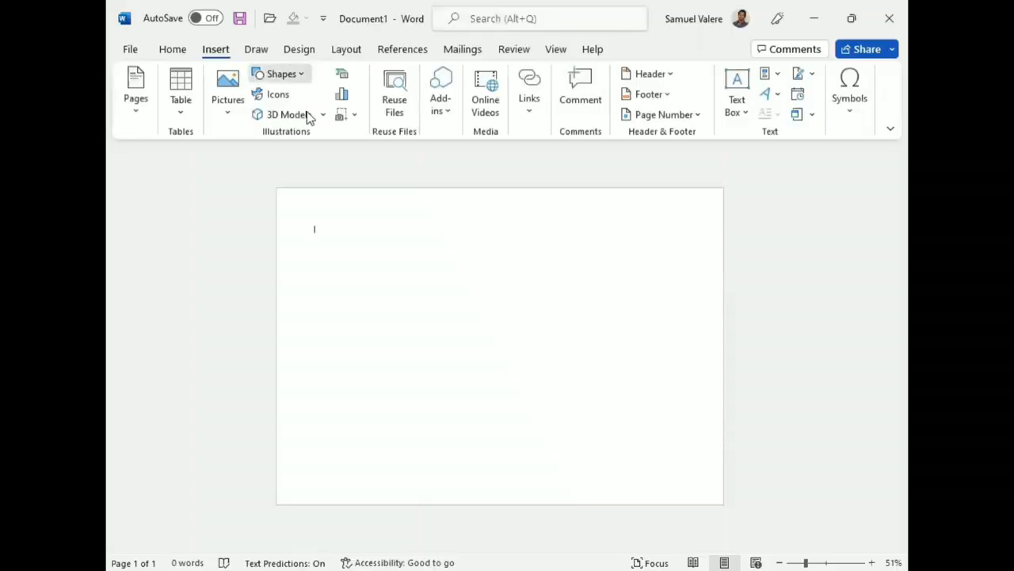
Draw a rectangle spanning the whole page and nudge it into position
{"action": "mouse_move", "coordinate": [287, 194]}
{"action": "left_mouse_down"}
{"action": "mouse_move", "coordinate": [470, 389]}
{"action": "mouse_move", "coordinate": [727, 507]}
{"action": "left_mouse_up"}
{"action": "left_click_drag", "start_coordinate": [292, 222], "coordinate": [269, 174]}
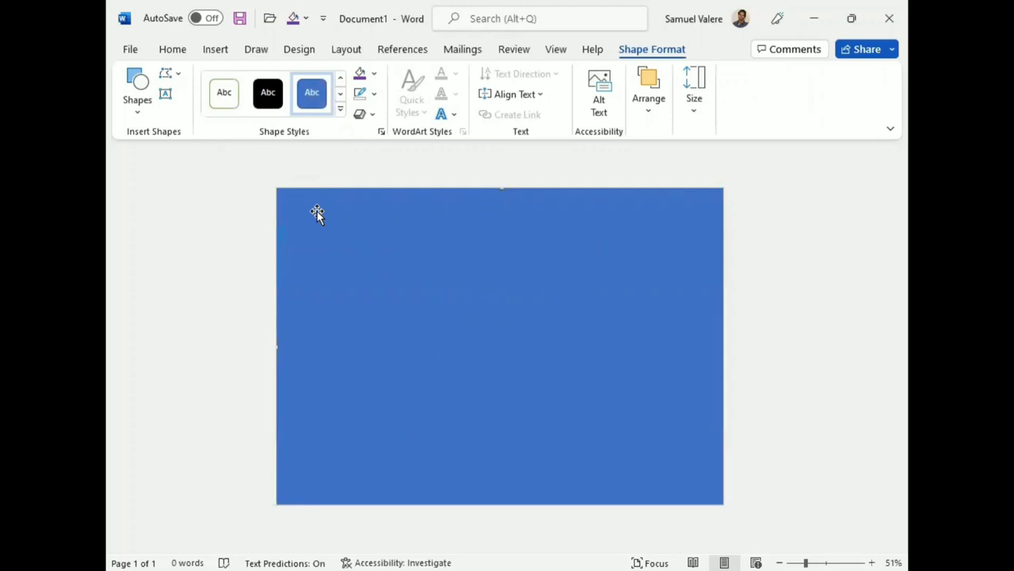
Fill the rectangle purple with no outline, then bring up the More Gradients fill settings
{"action": "left_click", "coordinate": [375, 77]}
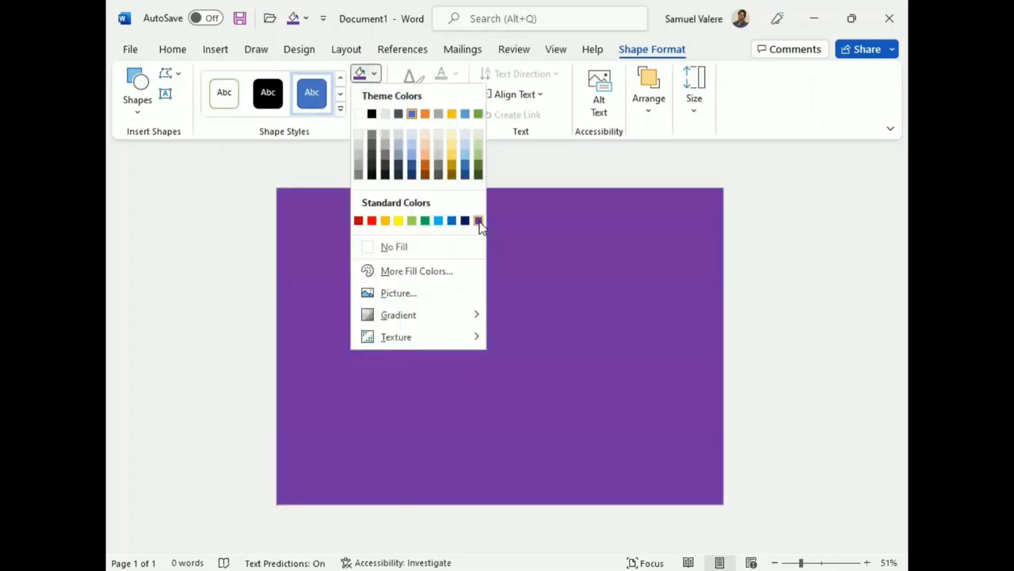
{"action": "left_click", "coordinate": [479, 223]}
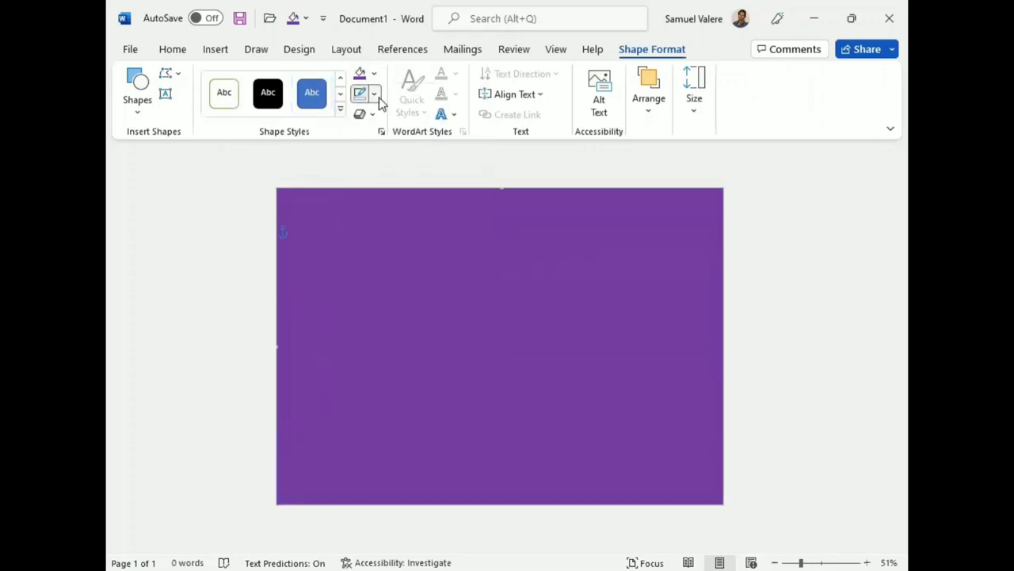
{"action": "left_click", "coordinate": [375, 95]}
{"action": "left_click", "coordinate": [372, 271]}
{"action": "left_click", "coordinate": [375, 76]}
{"action": "mouse_move", "coordinate": [399, 314]}
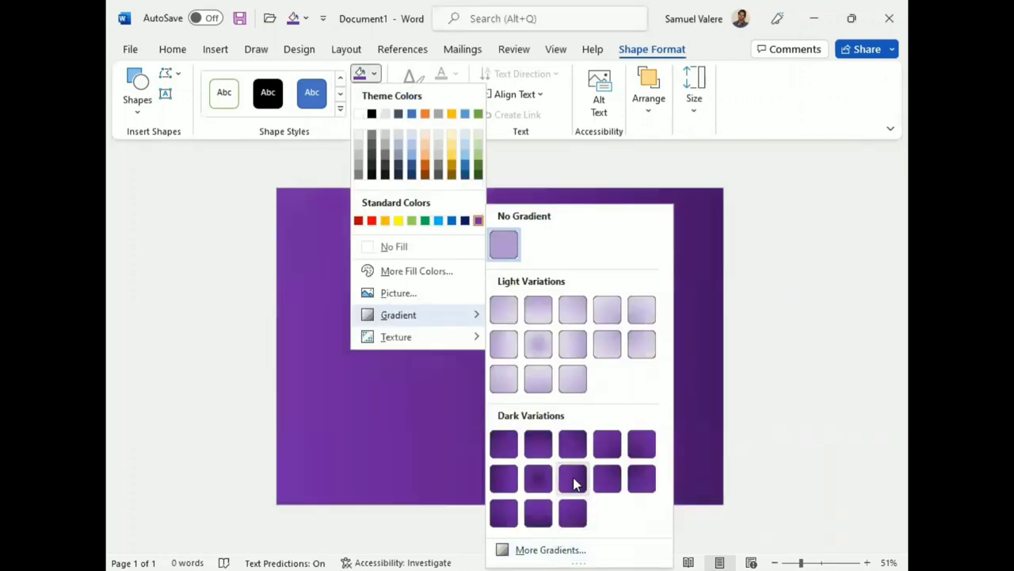
{"action": "left_click", "coordinate": [549, 549]}
Delete the extra gradient stops and set both remaining stops to purple
{"action": "left_click", "coordinate": [749, 283]}
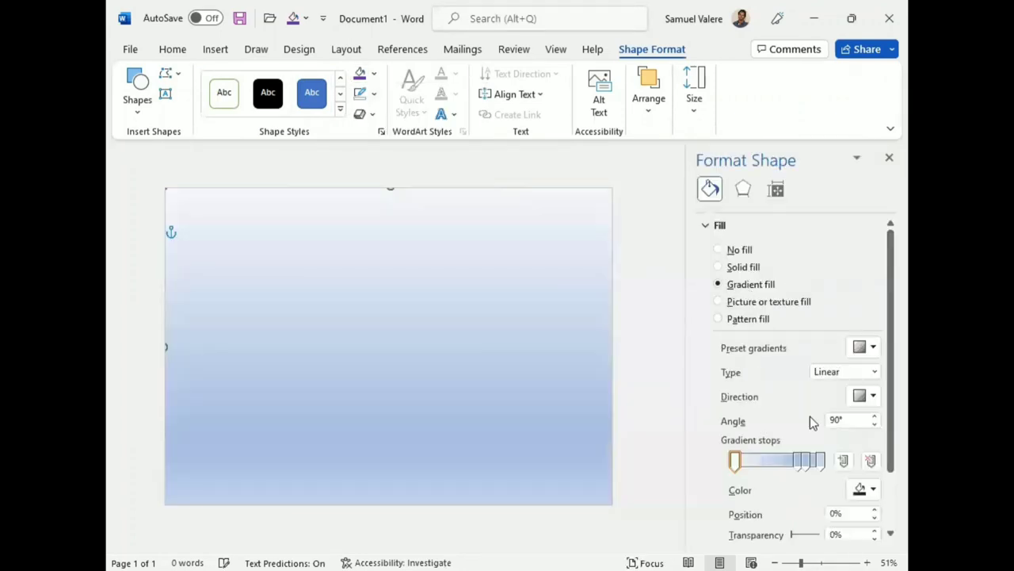
{"action": "left_click", "coordinate": [872, 465]}
{"action": "left_click", "coordinate": [824, 466]}
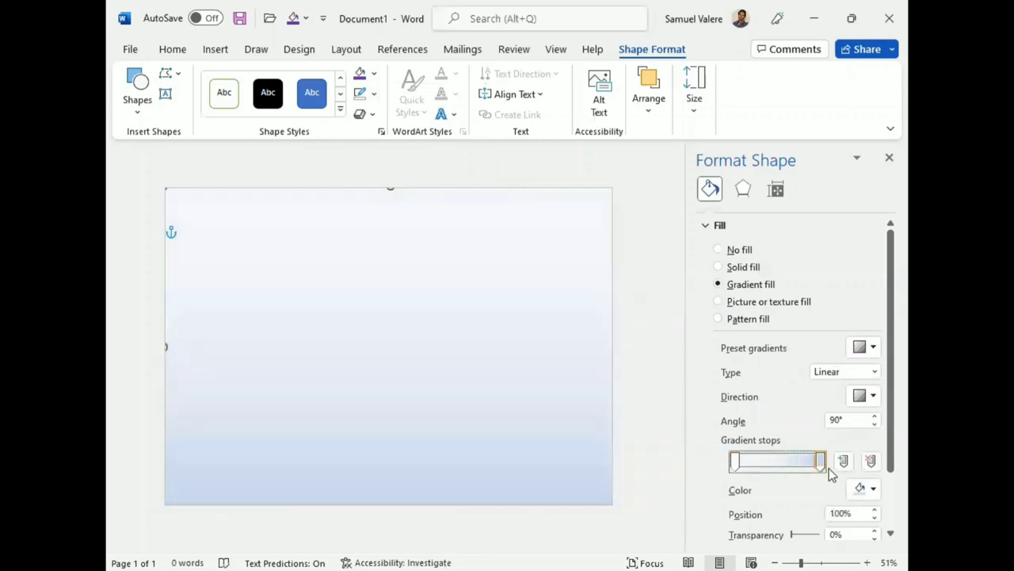
{"action": "left_click", "coordinate": [873, 488]}
{"action": "left_click", "coordinate": [897, 445]}
{"action": "left_click", "coordinate": [734, 460]}
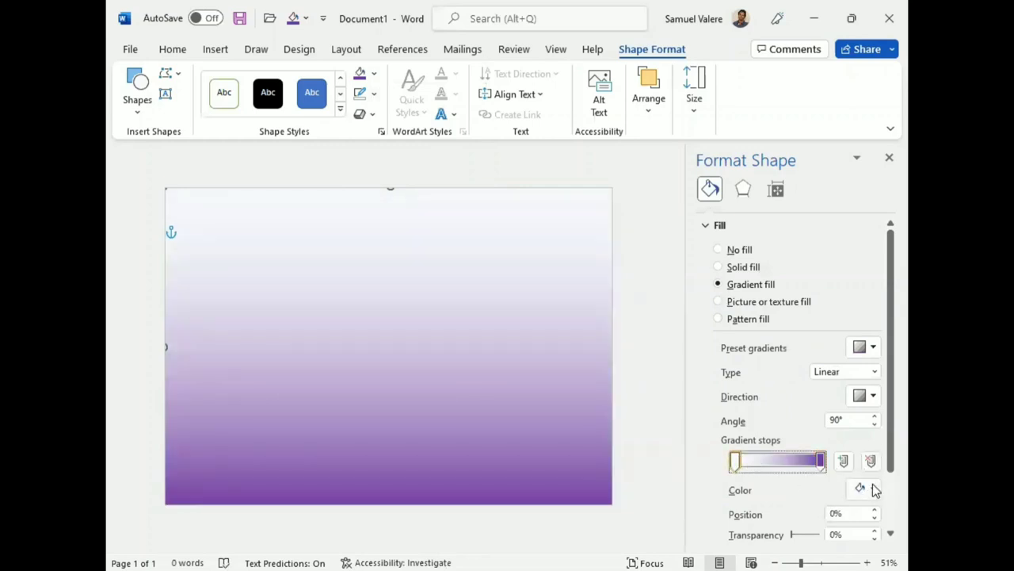
{"action": "left_click", "coordinate": [872, 488]}
{"action": "left_click", "coordinate": [895, 446]}
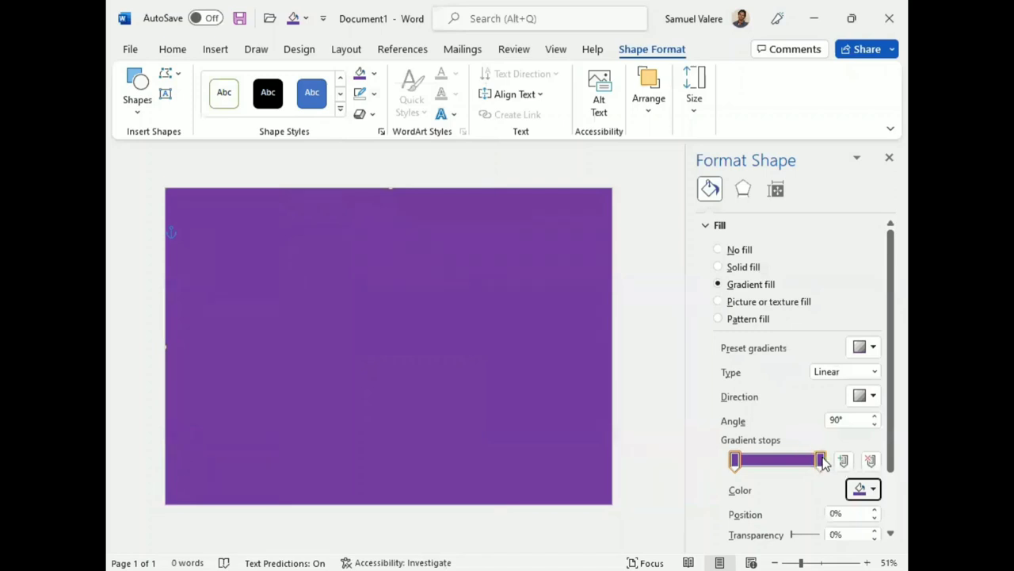
Darken the end stop to -75% brightness and change the gradient type to Radial
{"action": "left_click", "coordinate": [820, 460]}
{"action": "scroll", "coordinate": [760, 475], "scroll_direction": "down", "scroll_amount": 2}
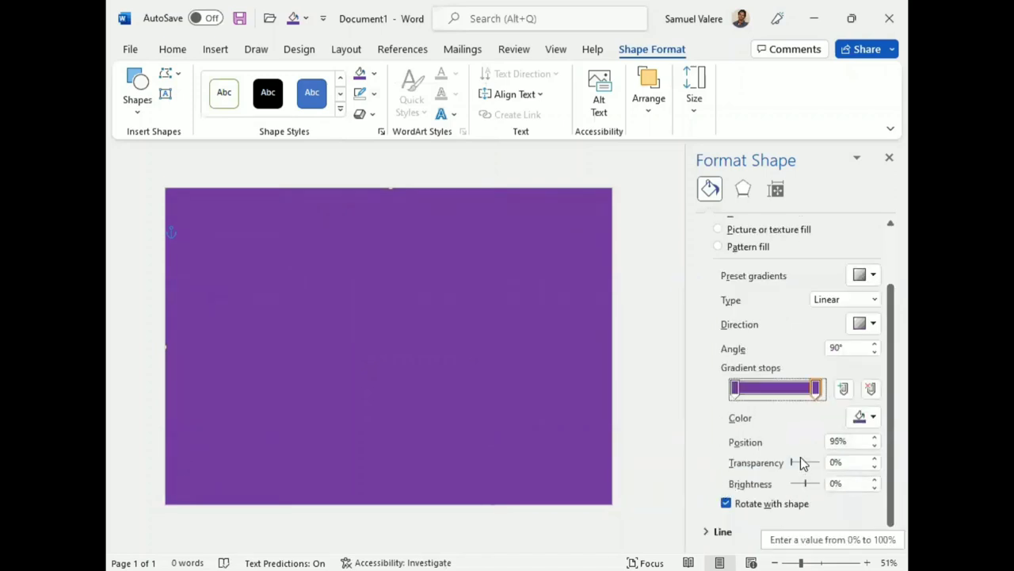
{"action": "scroll", "coordinate": [797, 418], "scroll_direction": "up", "scroll_amount": 1}
{"action": "scroll", "coordinate": [793, 488], "scroll_direction": "down", "scroll_amount": 1}
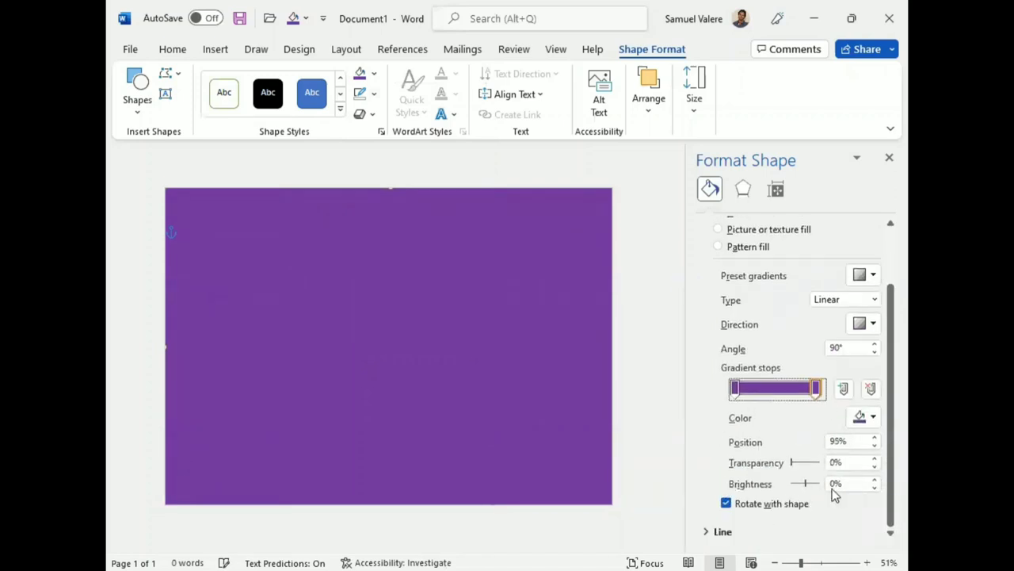
{"action": "left_click", "coordinate": [876, 489]}
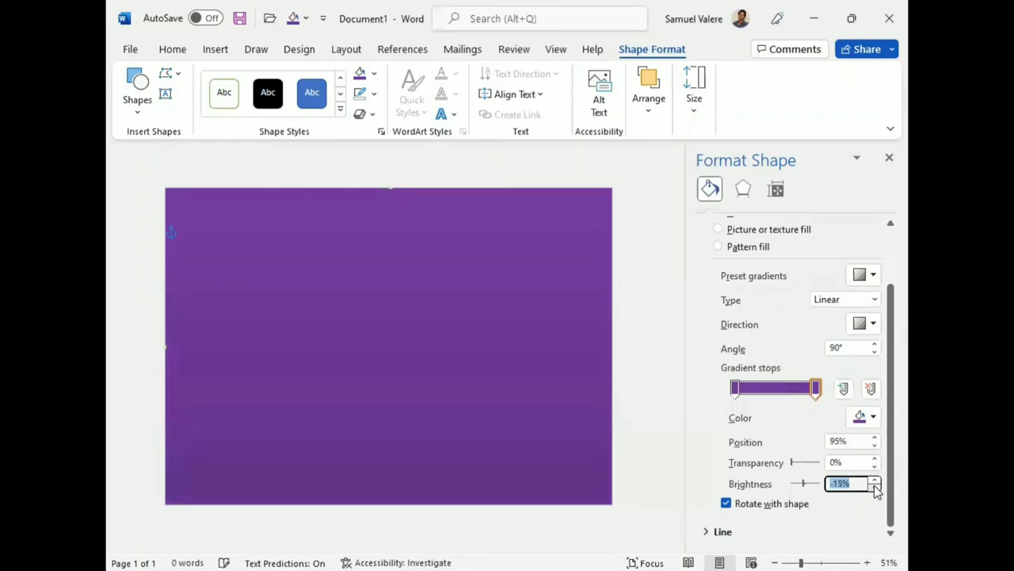
{"action": "left_click", "coordinate": [876, 489]}
{"action": "left_click", "coordinate": [875, 489]}
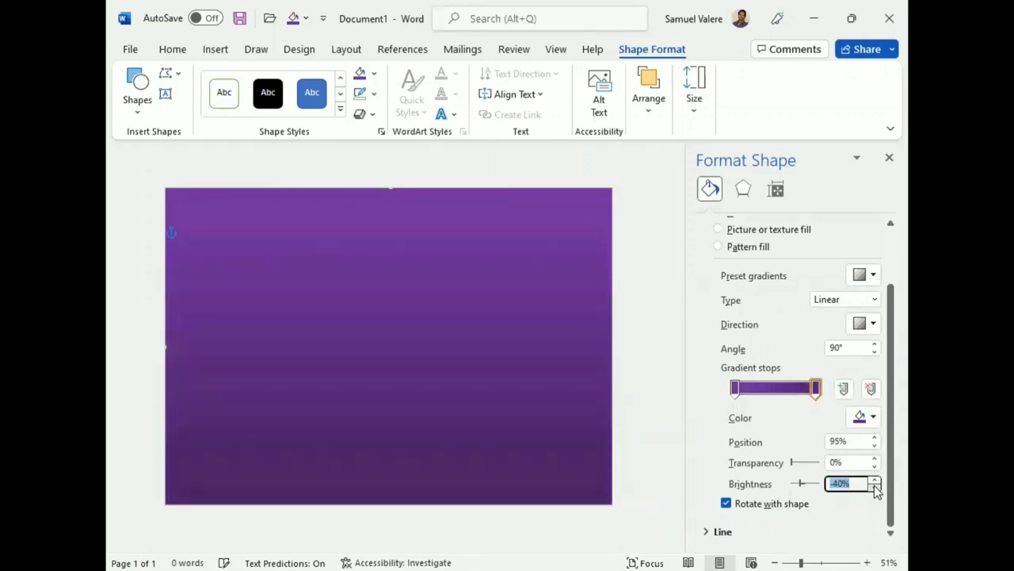
{"action": "left_click", "coordinate": [876, 489]}
{"action": "left_click", "coordinate": [876, 489]}
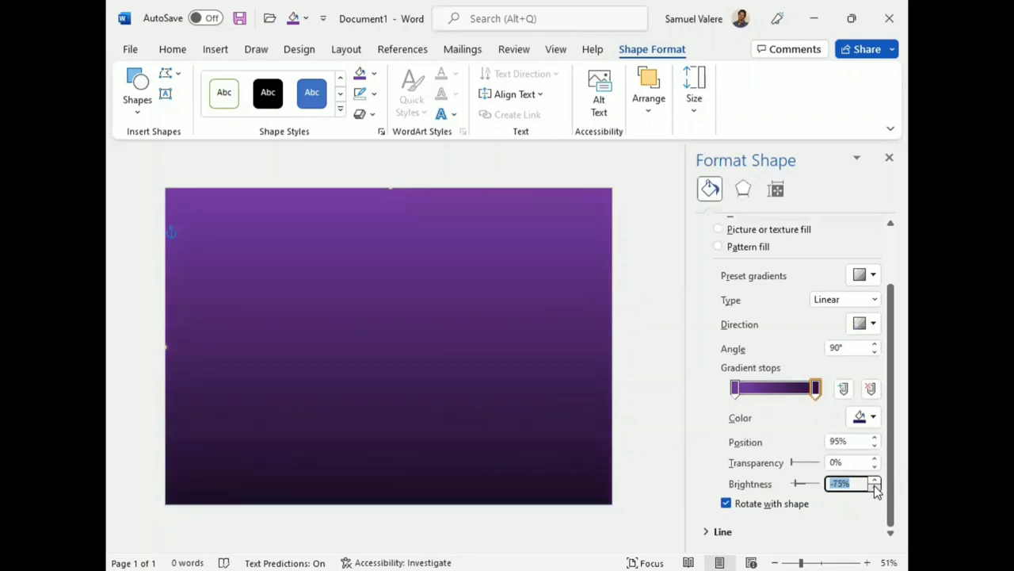
{"action": "left_click", "coordinate": [876, 325]}
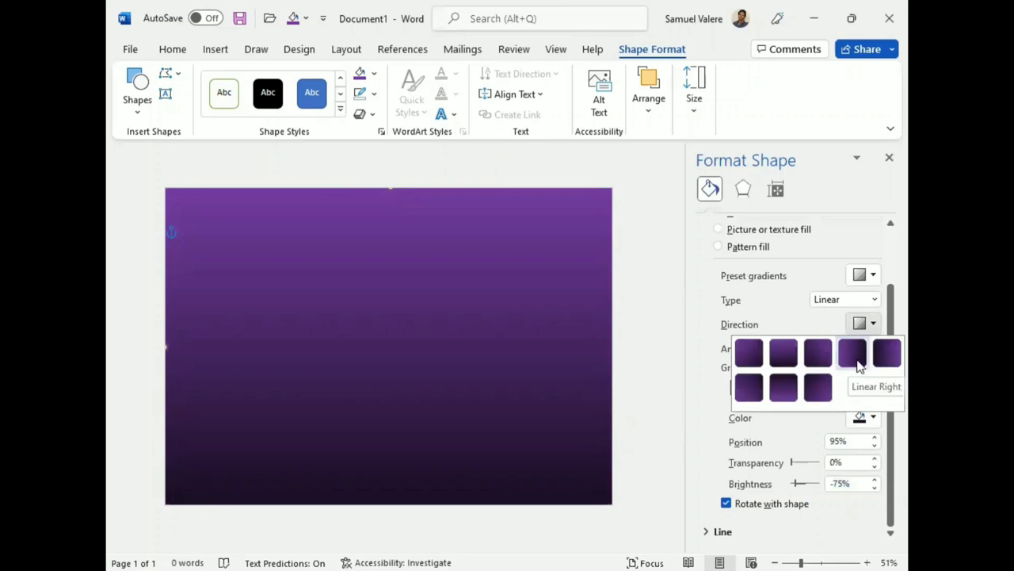
{"action": "left_click", "coordinate": [875, 300]}
{"action": "left_click", "coordinate": [840, 332]}
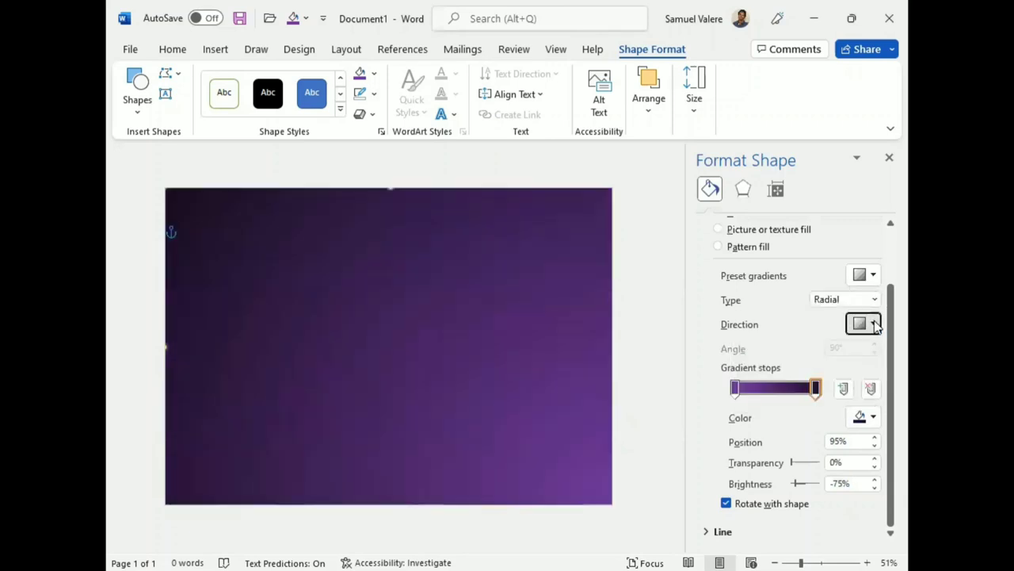
Set the gradient direction to From Top Left Corner and brighten the first stop to about 33%
{"action": "left_click", "coordinate": [873, 324]}
{"action": "left_click", "coordinate": [886, 357]}
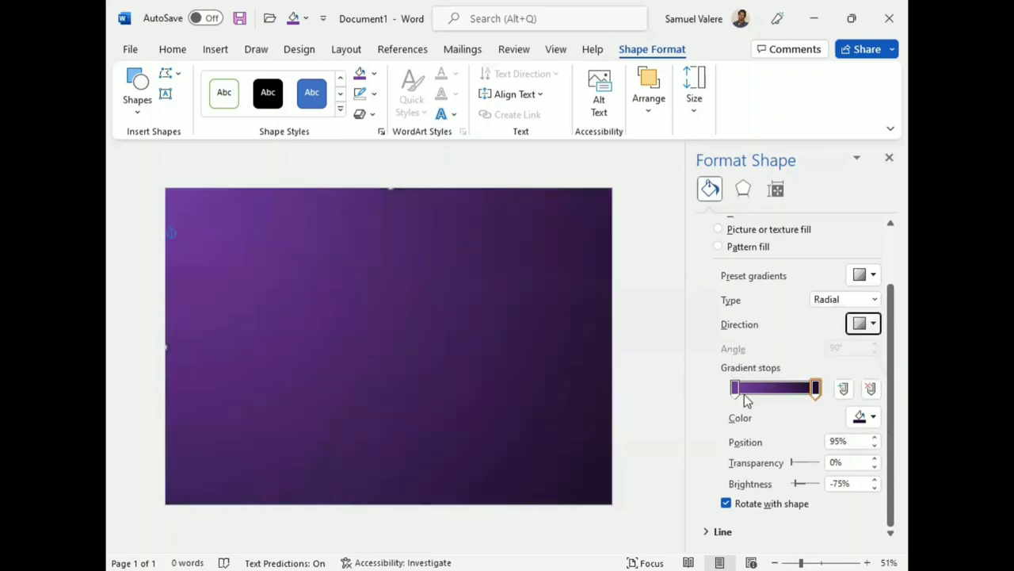
{"action": "left_click", "coordinate": [736, 387]}
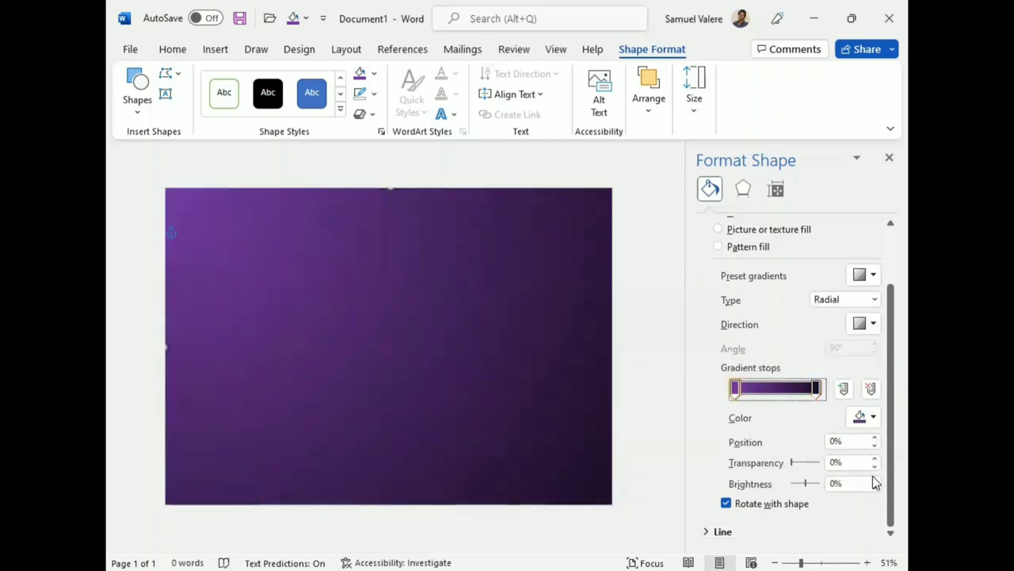
{"action": "left_click", "coordinate": [875, 479]}
{"action": "left_click", "coordinate": [875, 479]}
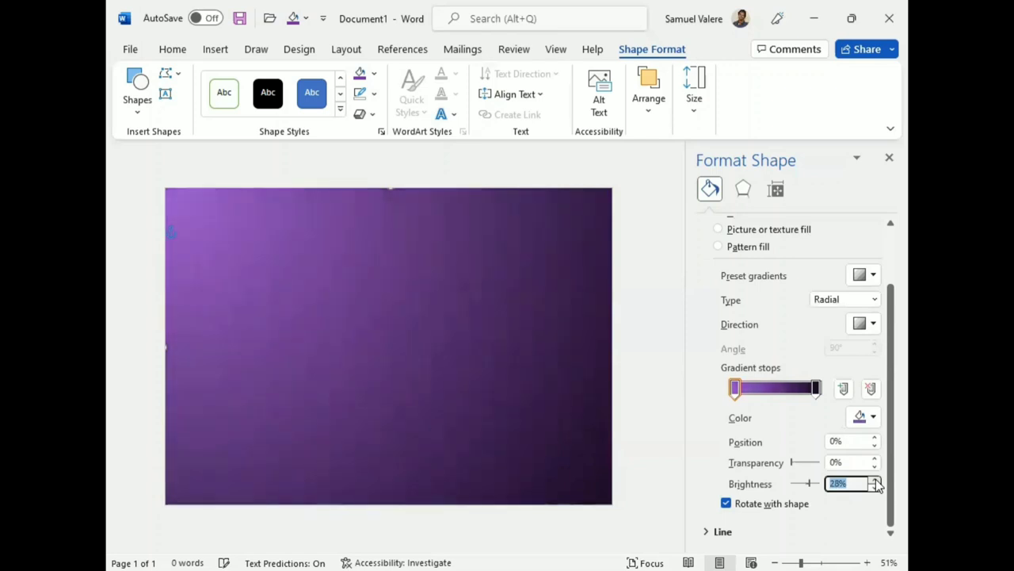
{"action": "left_click", "coordinate": [875, 479]}
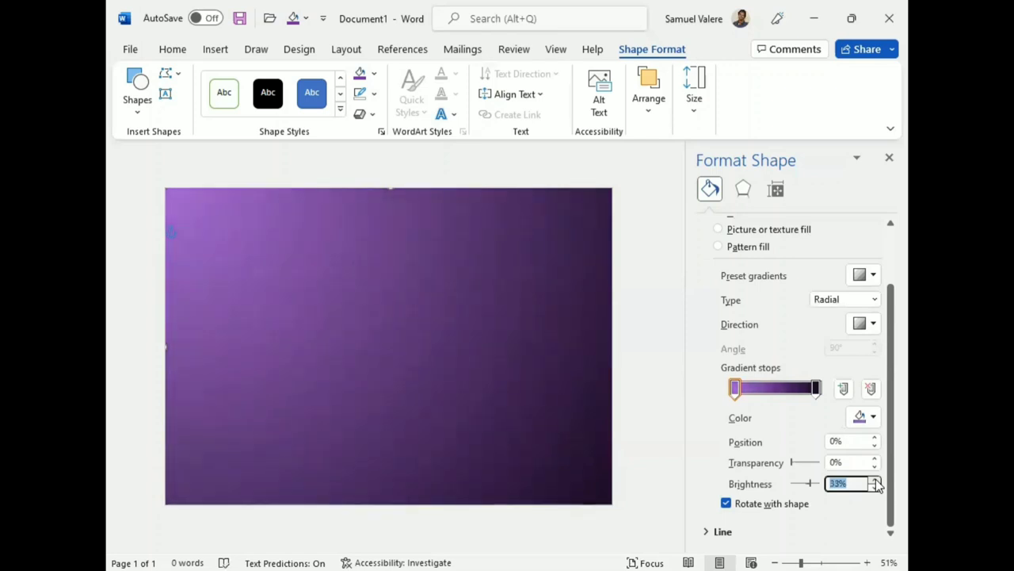
Set the end stop to -69% brightness at position 66%, then close the Format Shape pane
{"action": "left_click", "coordinate": [816, 386]}
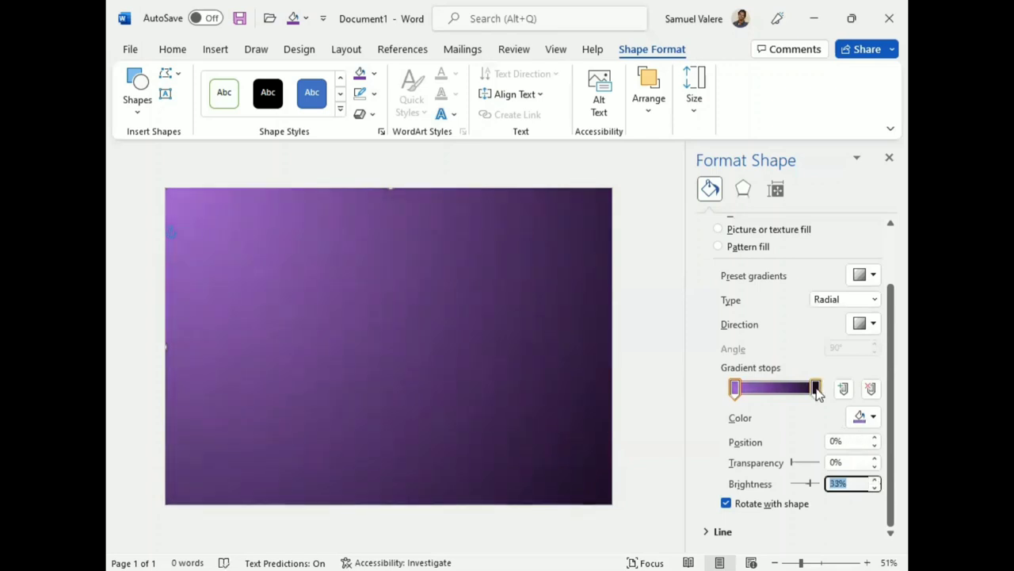
{"action": "left_click", "coordinate": [875, 479]}
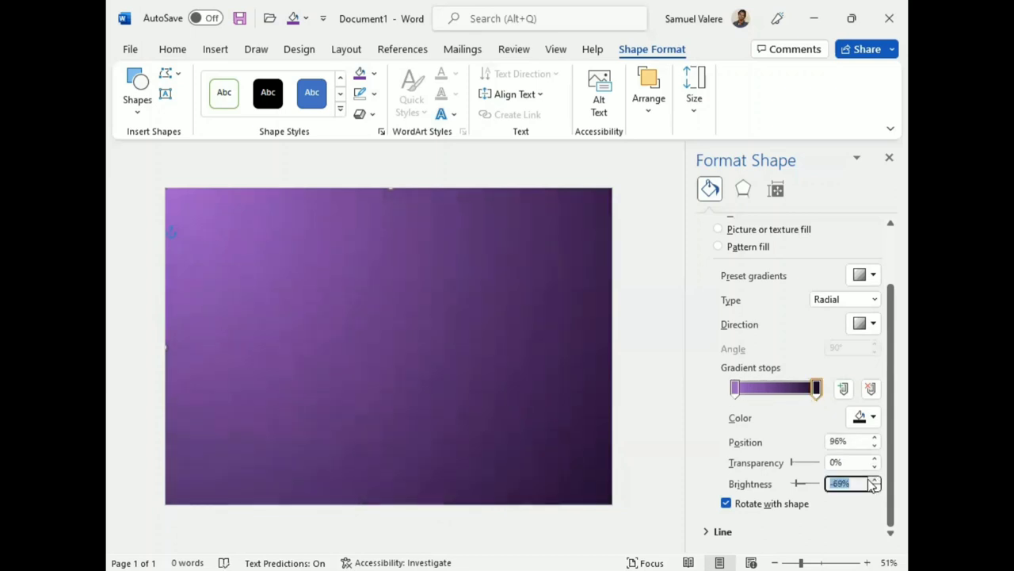
{"action": "left_click_drag", "start_coordinate": [817, 387], "coordinate": [791, 386]}
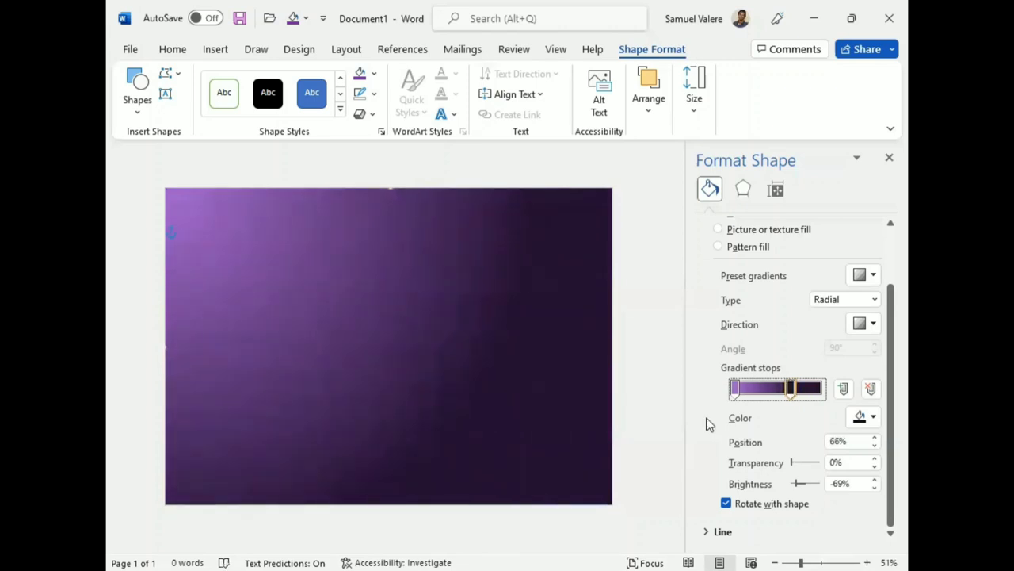
{"action": "left_click", "coordinate": [887, 160]}
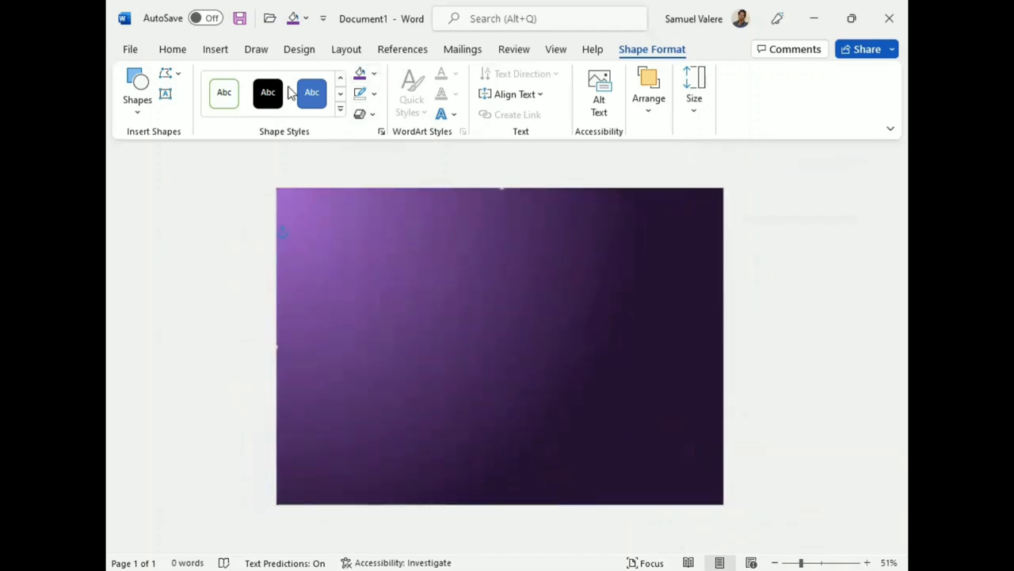
Draw a right triangle in the bottom-left corner, flush left, made shorter and wider
{"action": "left_click", "coordinate": [136, 111]}
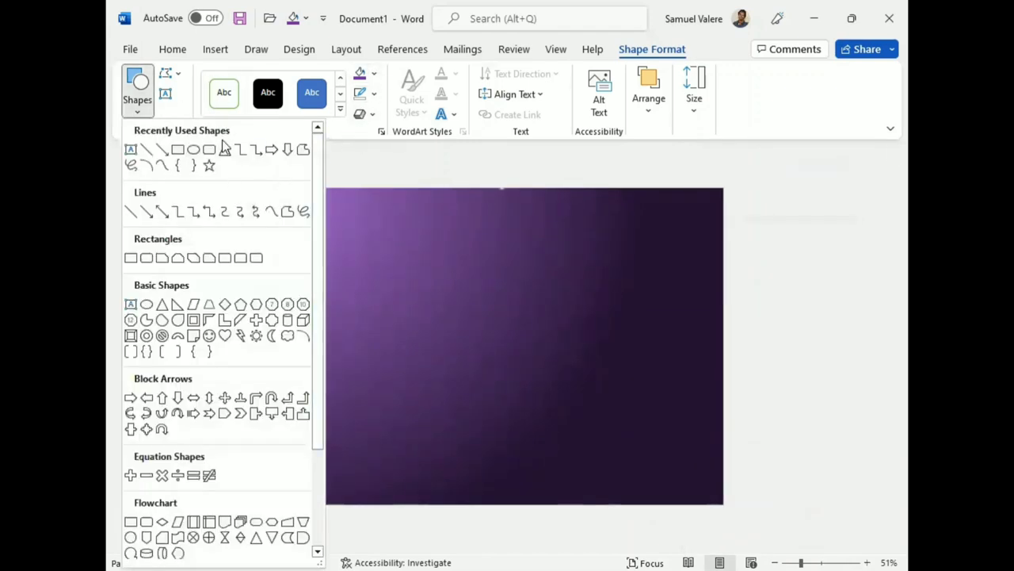
{"action": "left_click", "coordinate": [173, 304]}
{"action": "left_click_drag", "start_coordinate": [296, 392], "coordinate": [468, 499]}
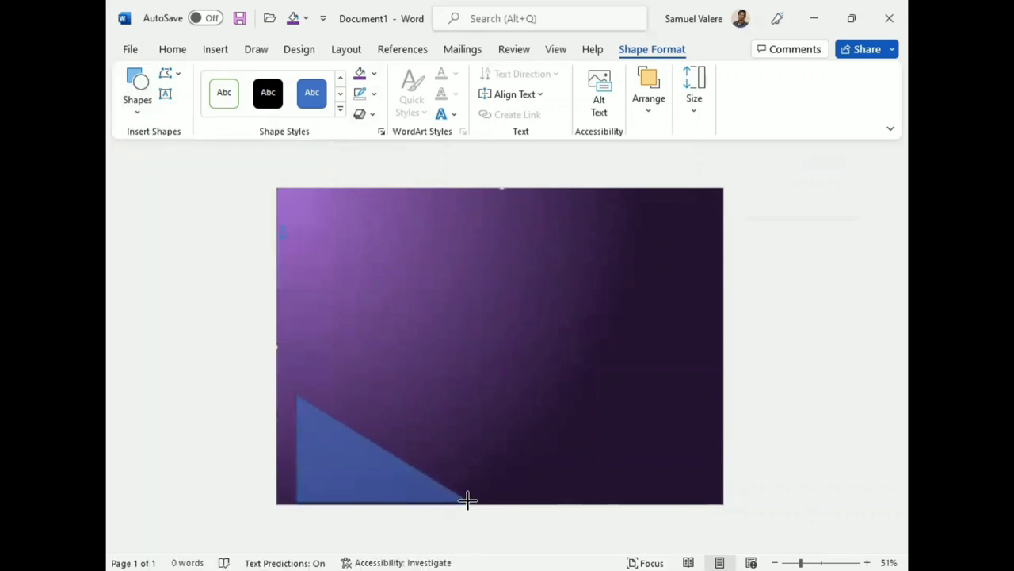
{"action": "left_click_drag", "start_coordinate": [362, 478], "coordinate": [345, 480]}
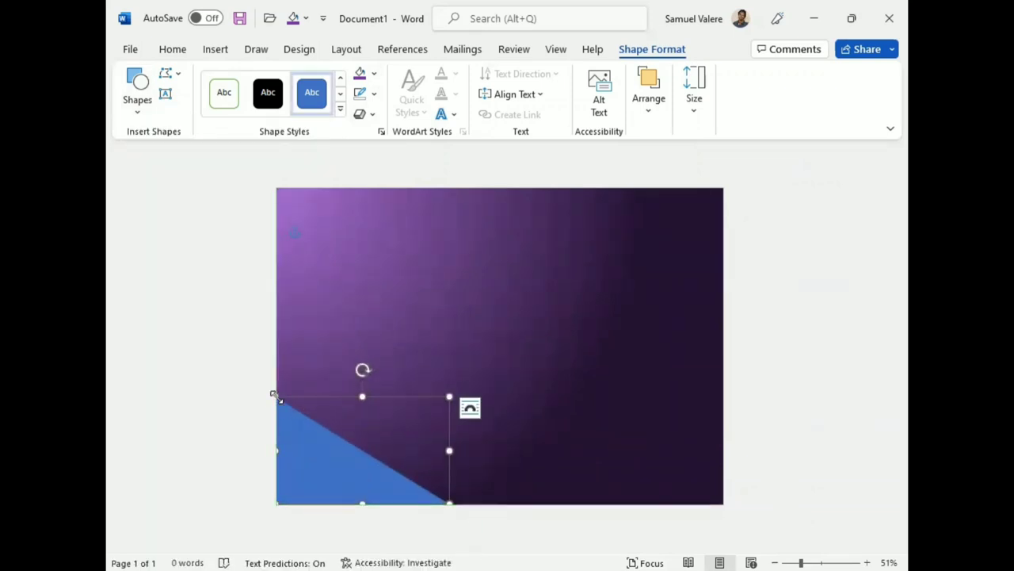
{"action": "left_click_drag", "start_coordinate": [277, 396], "coordinate": [276, 428]}
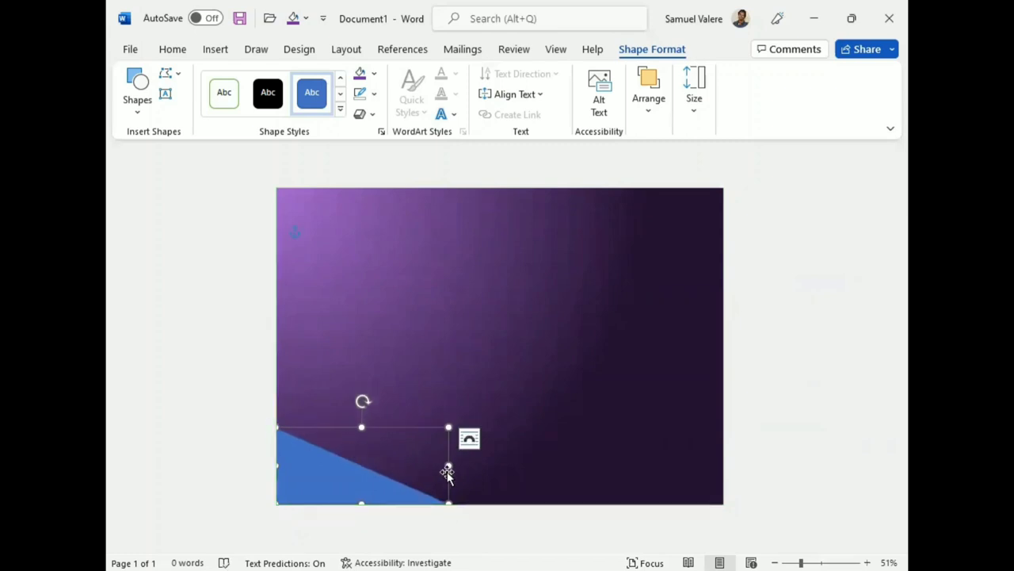
{"action": "mouse_move", "coordinate": [448, 466]}
{"action": "left_mouse_down"}
{"action": "mouse_move", "coordinate": [504, 478]}
{"action": "mouse_move", "coordinate": [494, 465]}
{"action": "left_mouse_up"}
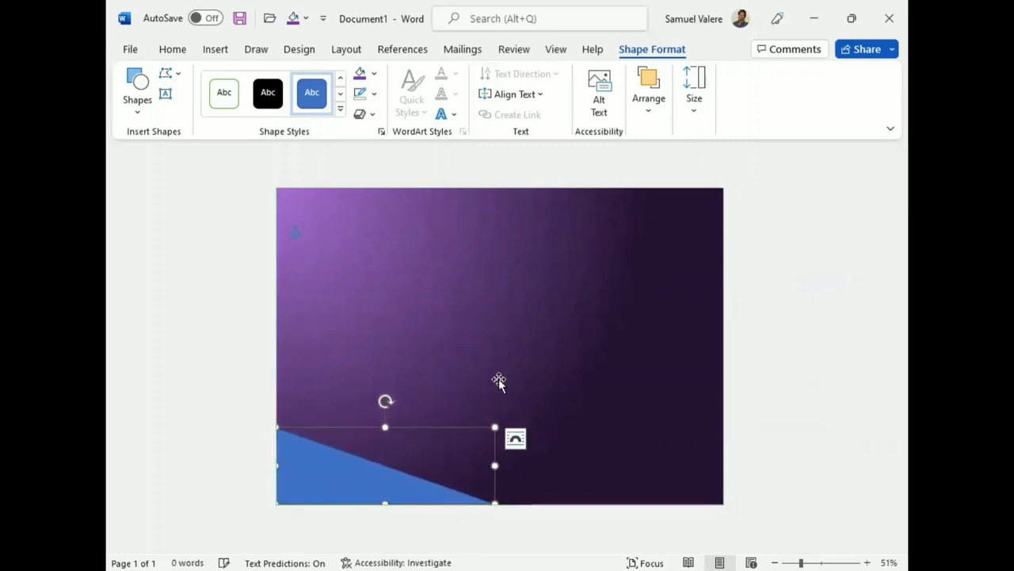
Make the triangle solid black with no outline and enlarge it up and to the right
{"action": "left_click", "coordinate": [374, 73]}
{"action": "left_click", "coordinate": [373, 114]}
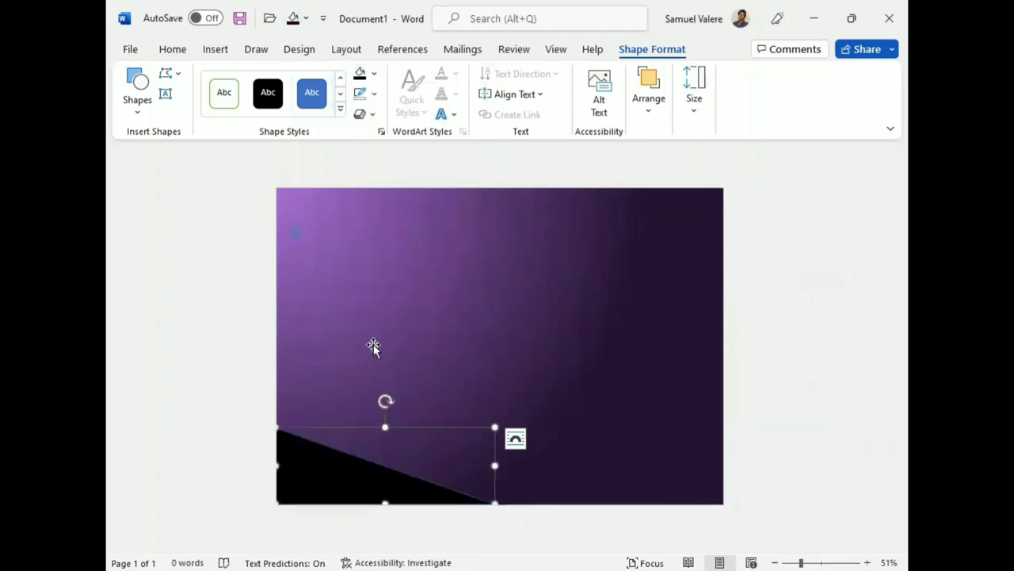
{"action": "left_click", "coordinate": [374, 93]}
{"action": "left_click", "coordinate": [365, 264]}
{"action": "left_click_drag", "start_coordinate": [339, 472], "coordinate": [337, 474]}
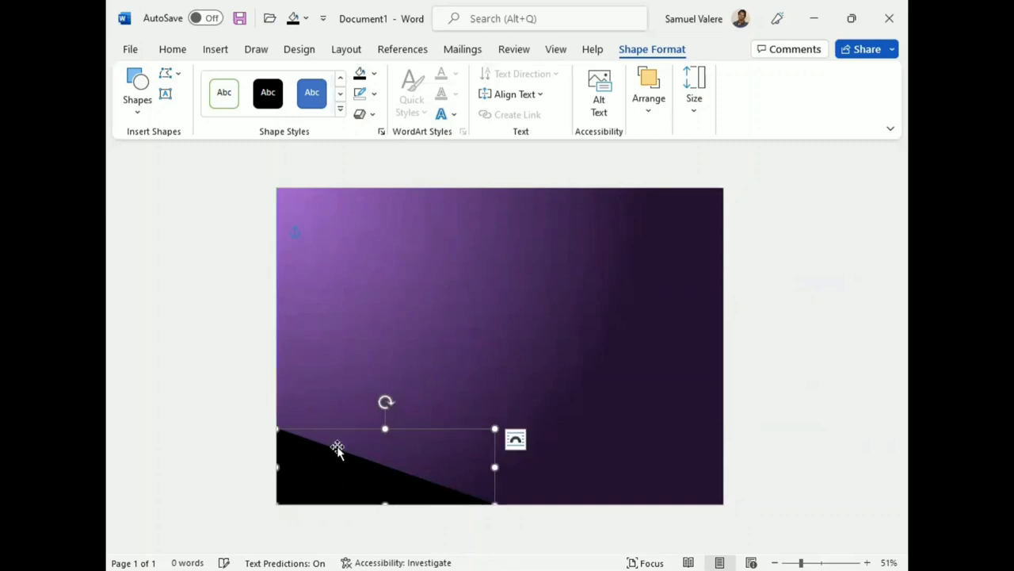
{"action": "left_click_drag", "start_coordinate": [488, 428], "coordinate": [499, 408]}
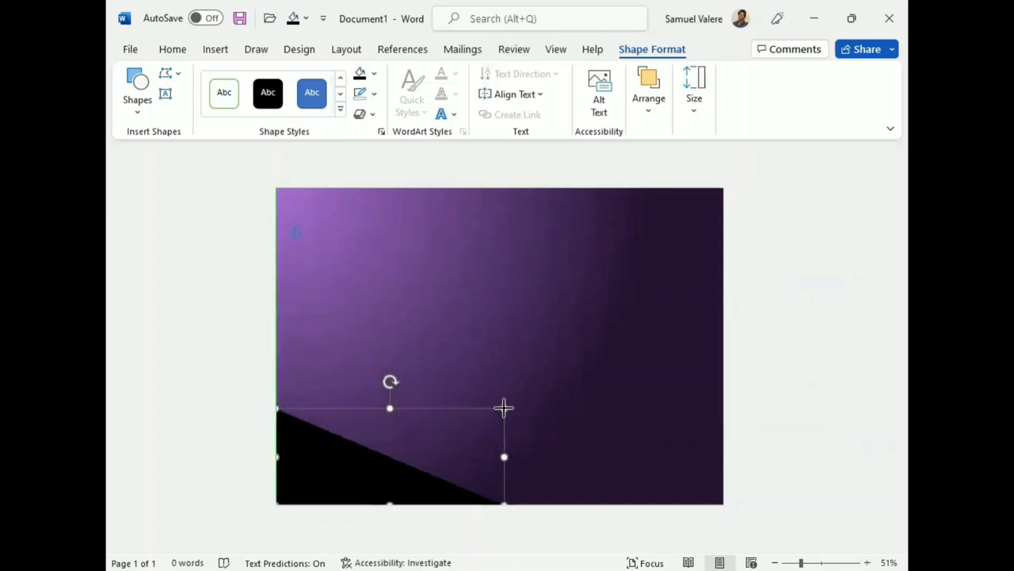
Change the triangle's fill to gold and bring up its detailed fill settings
{"action": "left_click", "coordinate": [377, 73]}
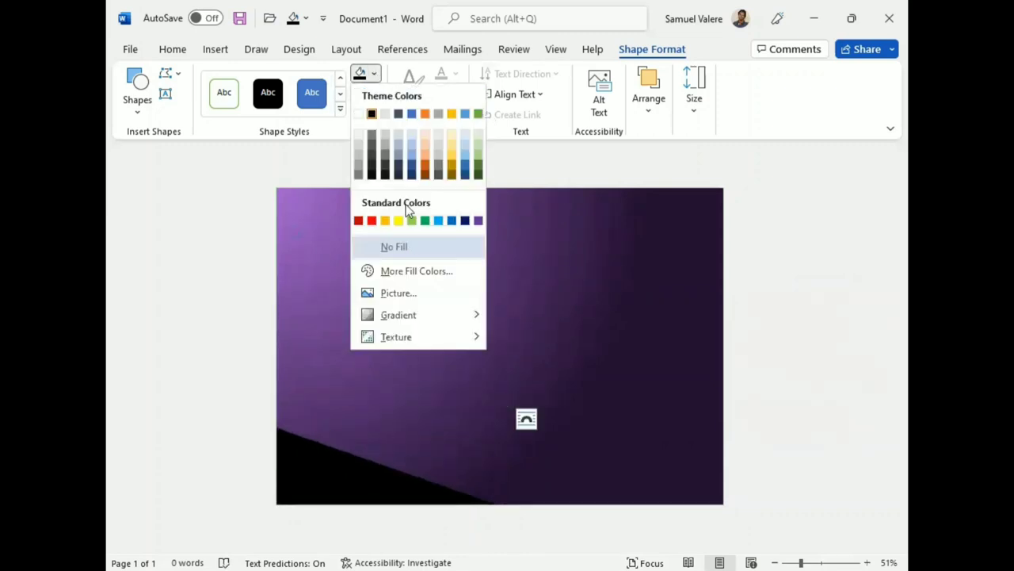
{"action": "left_click", "coordinate": [450, 112]}
{"action": "left_click", "coordinate": [374, 73]}
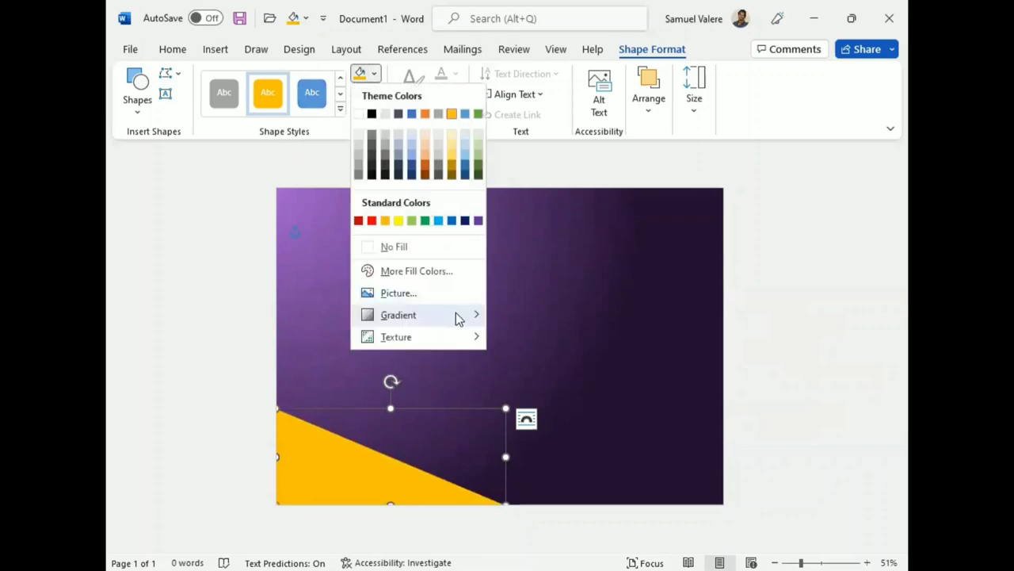
{"action": "mouse_move", "coordinate": [418, 314]}
{"action": "left_click", "coordinate": [557, 547]}
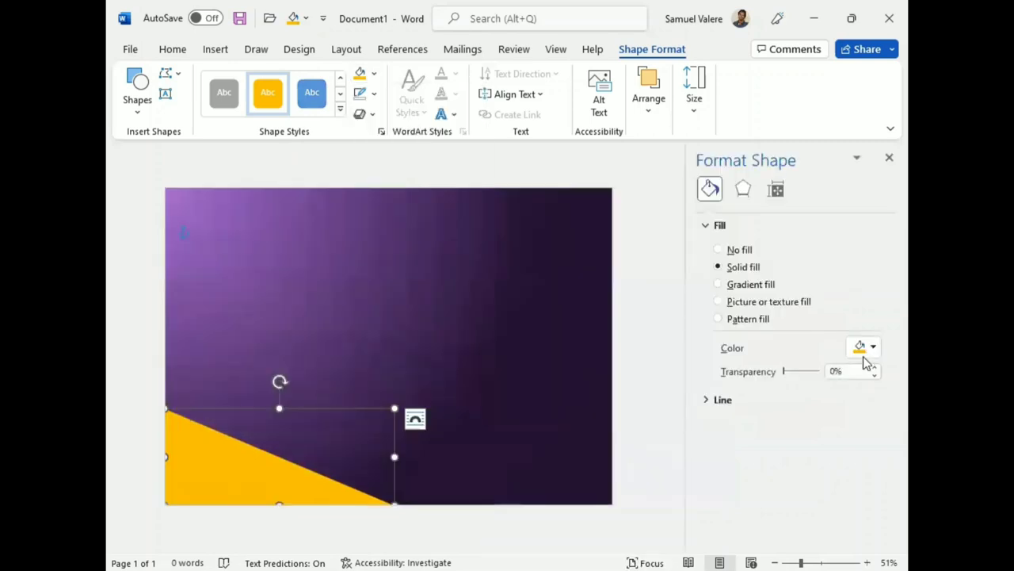
Give the triangle a gradient fill running from light gold to gold
{"action": "left_click", "coordinate": [734, 285]}
{"action": "left_click_drag", "start_coordinate": [800, 460], "coordinate": [790, 460]}
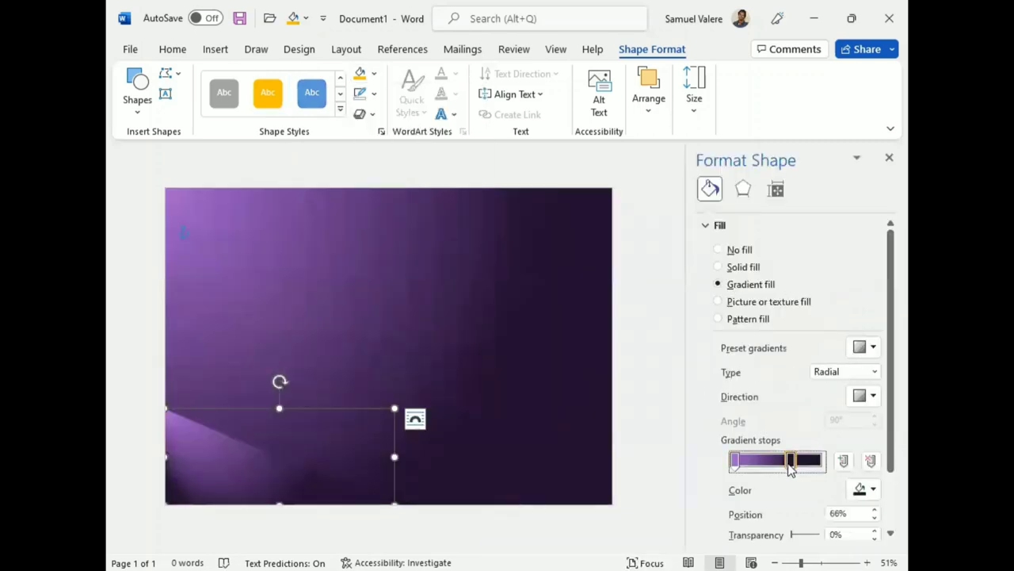
{"action": "left_click", "coordinate": [871, 490]}
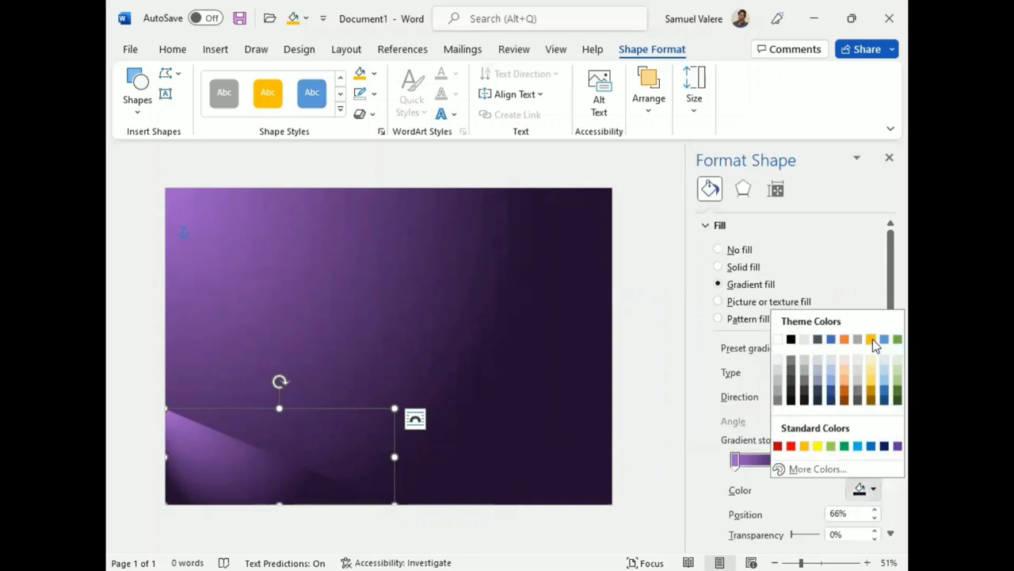
{"action": "left_click", "coordinate": [872, 339]}
{"action": "left_click", "coordinate": [734, 460]}
{"action": "left_click", "coordinate": [872, 490]}
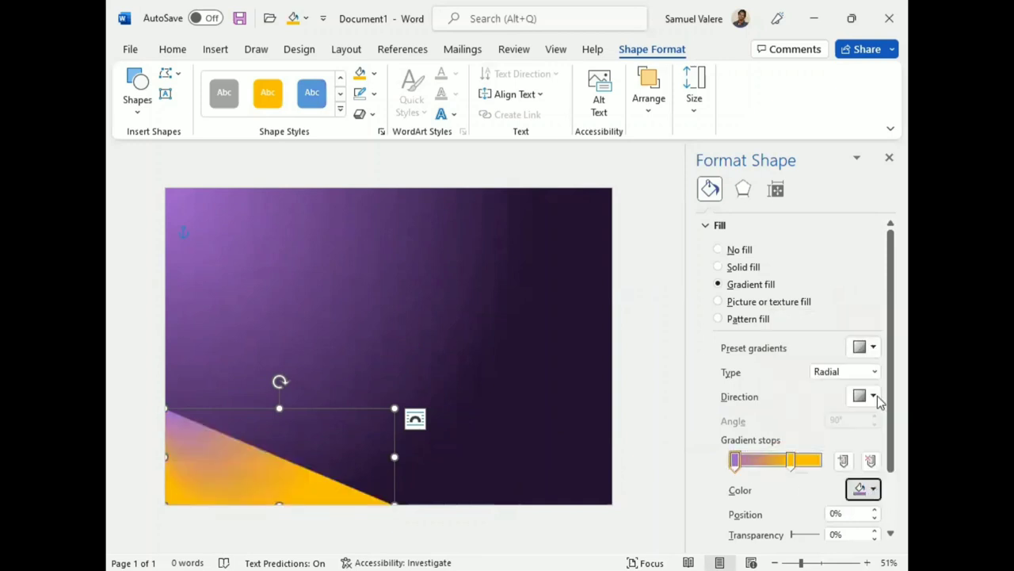
{"action": "left_click", "coordinate": [875, 379]}
{"action": "mouse_move", "coordinate": [793, 461]}
{"action": "left_mouse_down"}
{"action": "mouse_move", "coordinate": [822, 468]}
{"action": "mouse_move", "coordinate": [807, 467]}
{"action": "left_mouse_up"}
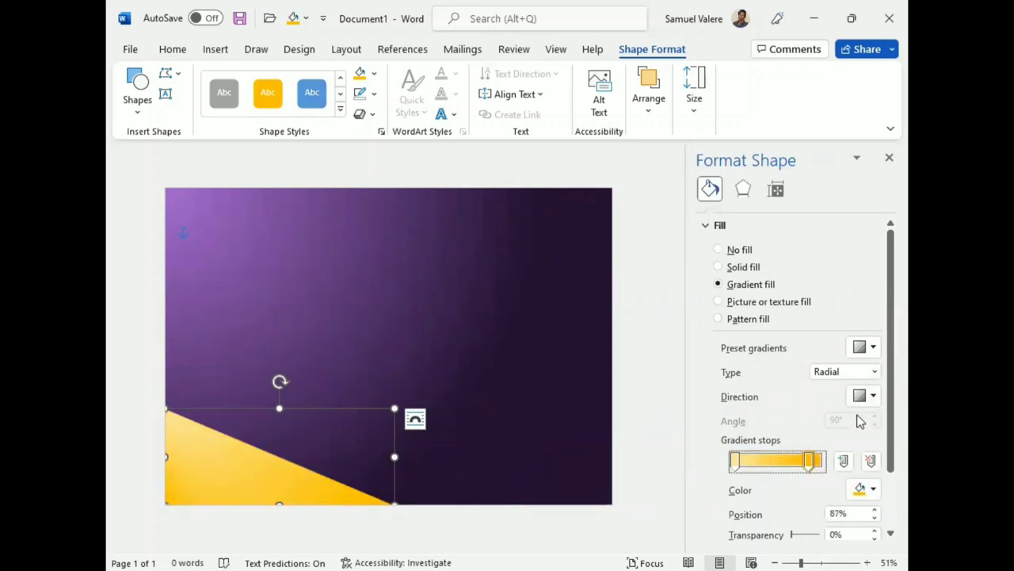
Make the triangle's gradient Linear at 0° with the deeper gold stop at 67%
{"action": "left_click", "coordinate": [874, 397]}
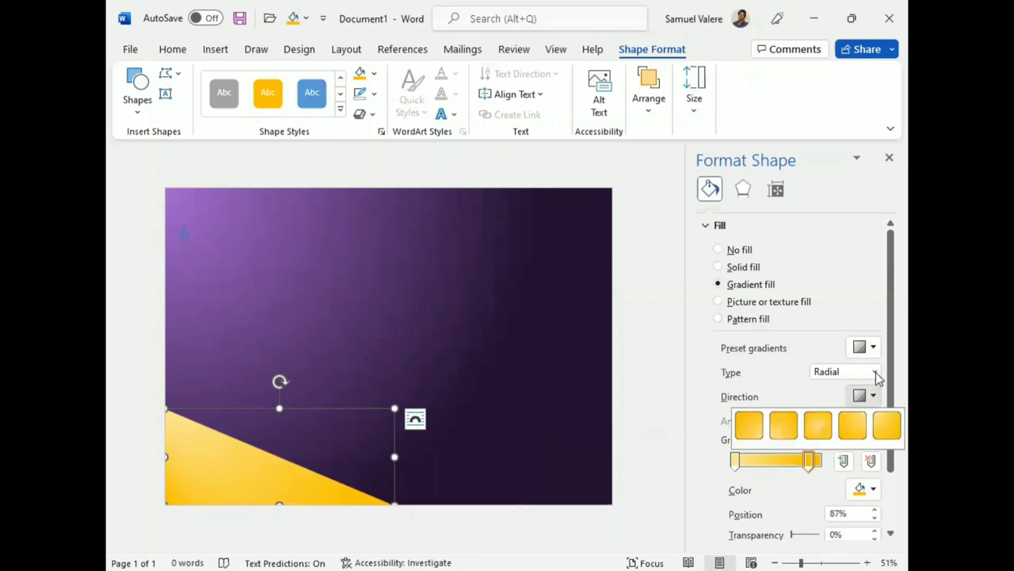
{"action": "left_click", "coordinate": [877, 374]}
{"action": "left_click", "coordinate": [845, 387]}
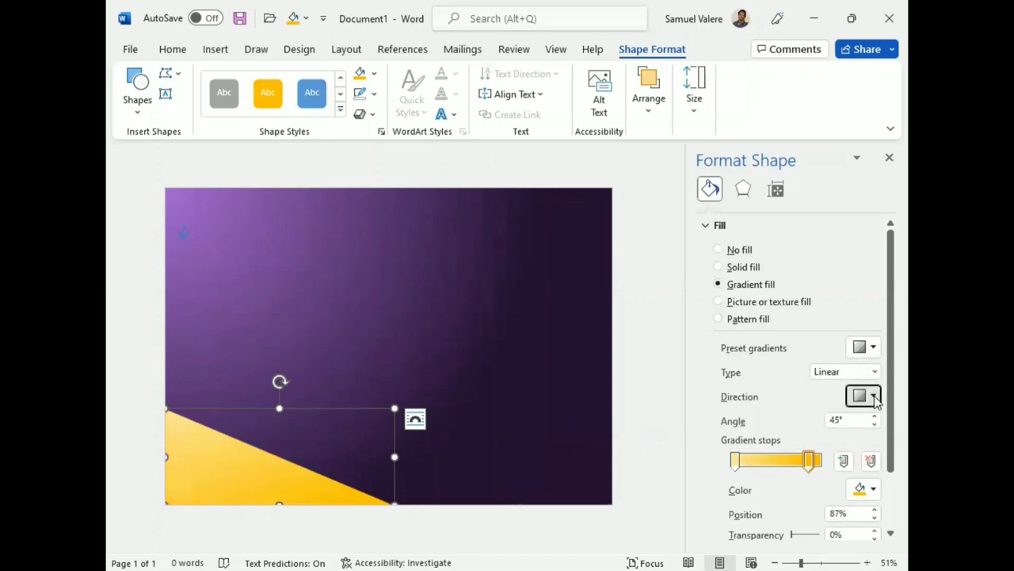
{"action": "left_click", "coordinate": [874, 396]}
{"action": "left_click", "coordinate": [858, 423]}
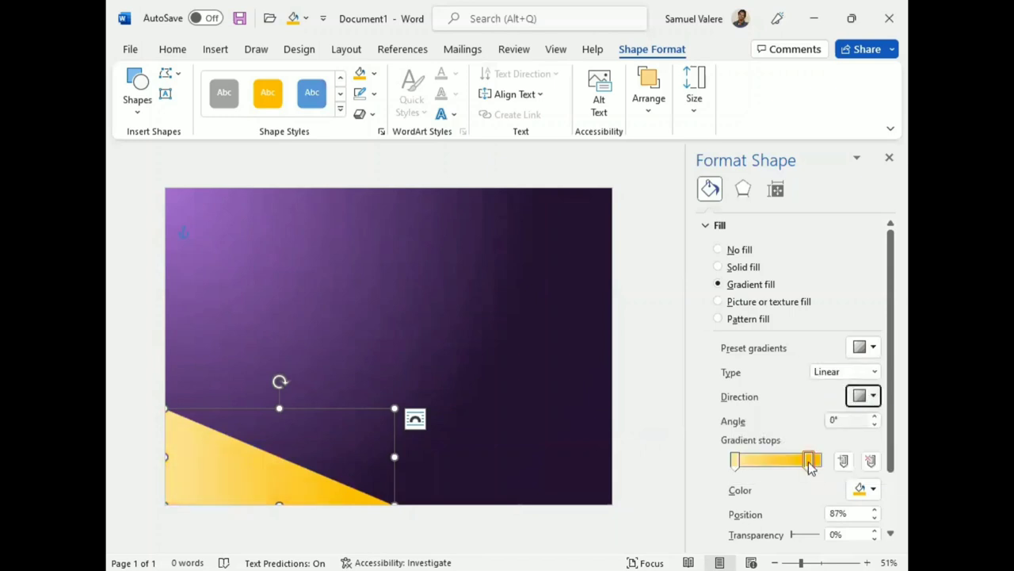
{"action": "left_click_drag", "start_coordinate": [808, 463], "coordinate": [793, 463]}
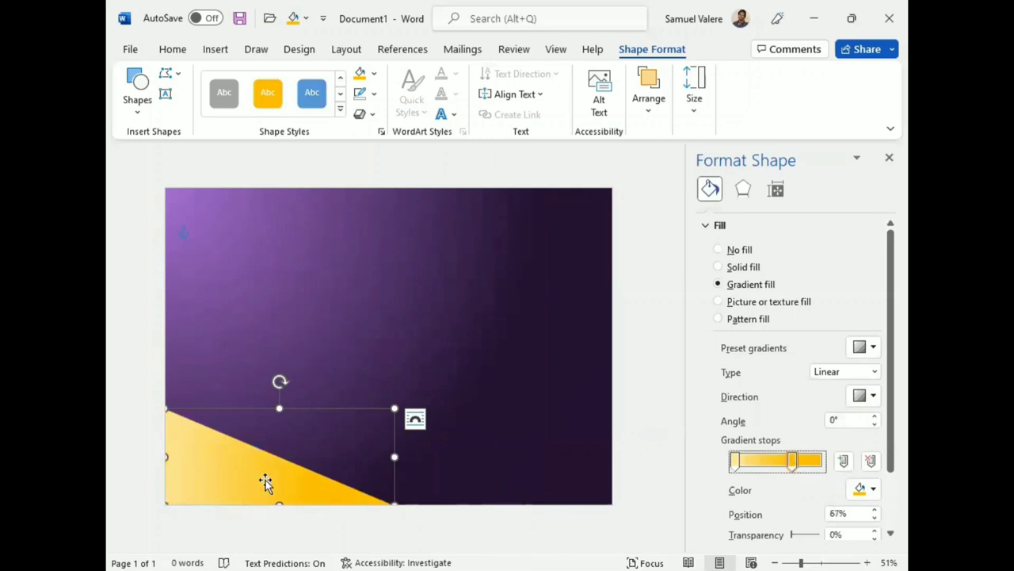
Switch the purple background's gradient to Linear and adjust its middle stop
{"action": "left_click", "coordinate": [573, 333]}
{"action": "left_click", "coordinate": [875, 372]}
{"action": "left_click", "coordinate": [828, 388]}
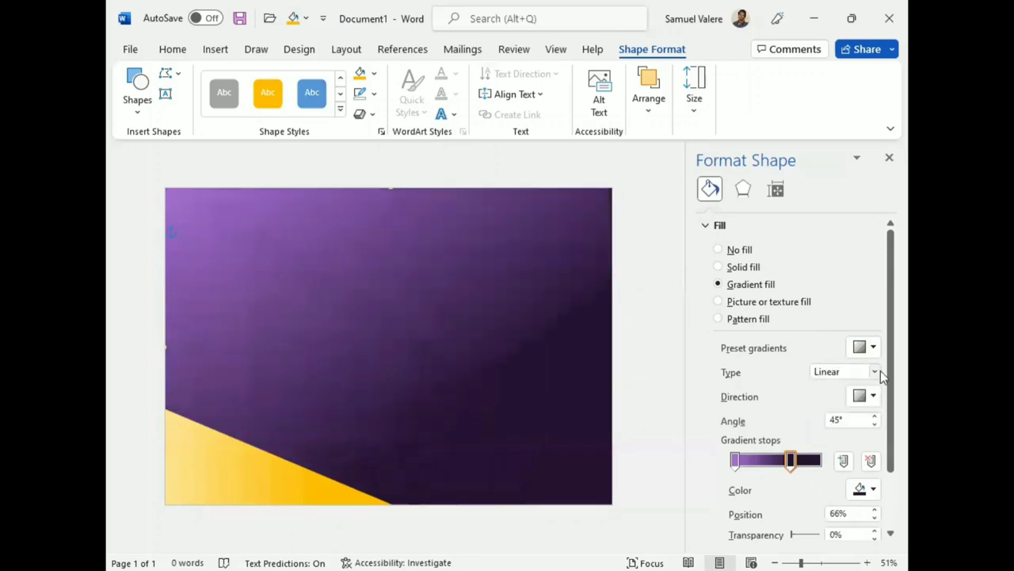
{"action": "left_click_drag", "start_coordinate": [793, 461], "coordinate": [785, 461]}
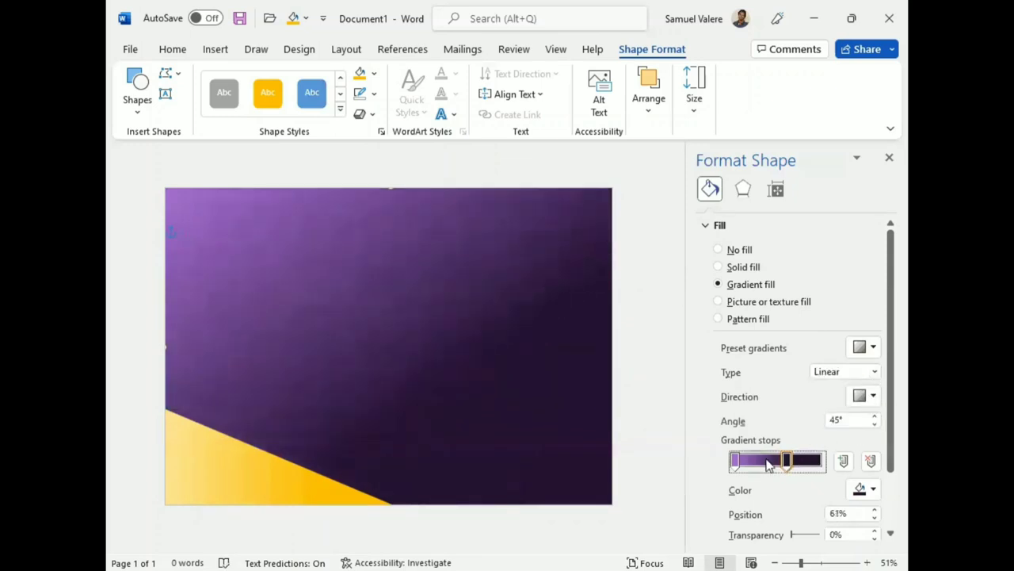
Send the gold triangle backward behind the black one and lower the top edge slightly
{"action": "left_click", "coordinate": [284, 484]}
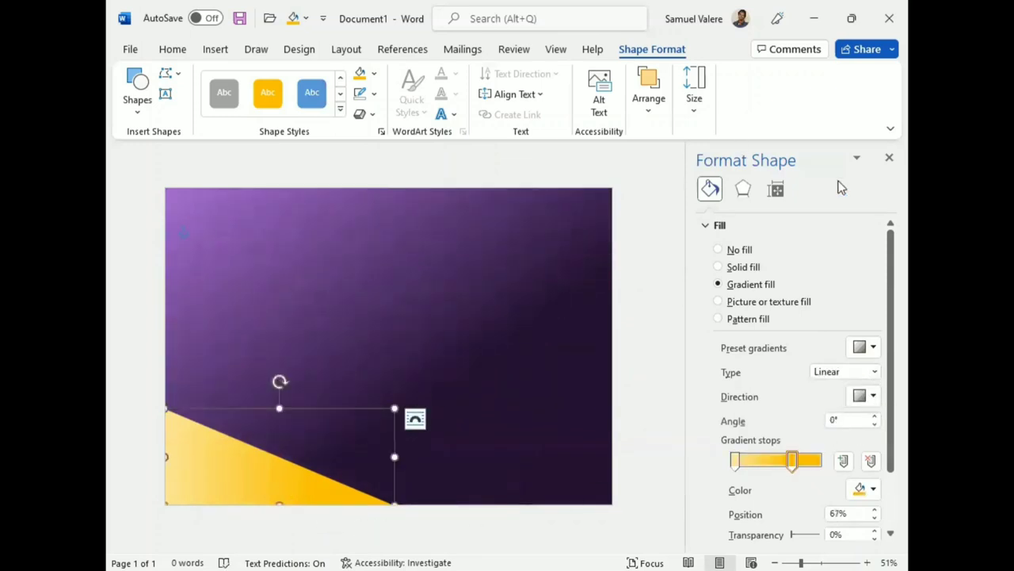
{"action": "left_click", "coordinate": [889, 157]}
{"action": "left_click", "coordinate": [649, 103]}
{"action": "left_click", "coordinate": [767, 157]}
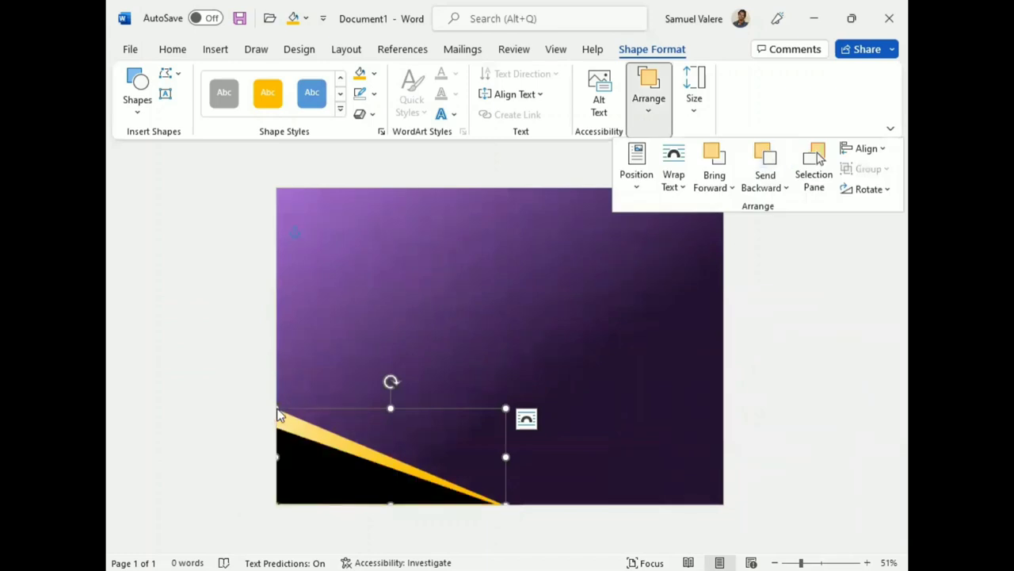
{"action": "left_click_drag", "start_coordinate": [277, 408], "coordinate": [274, 424]}
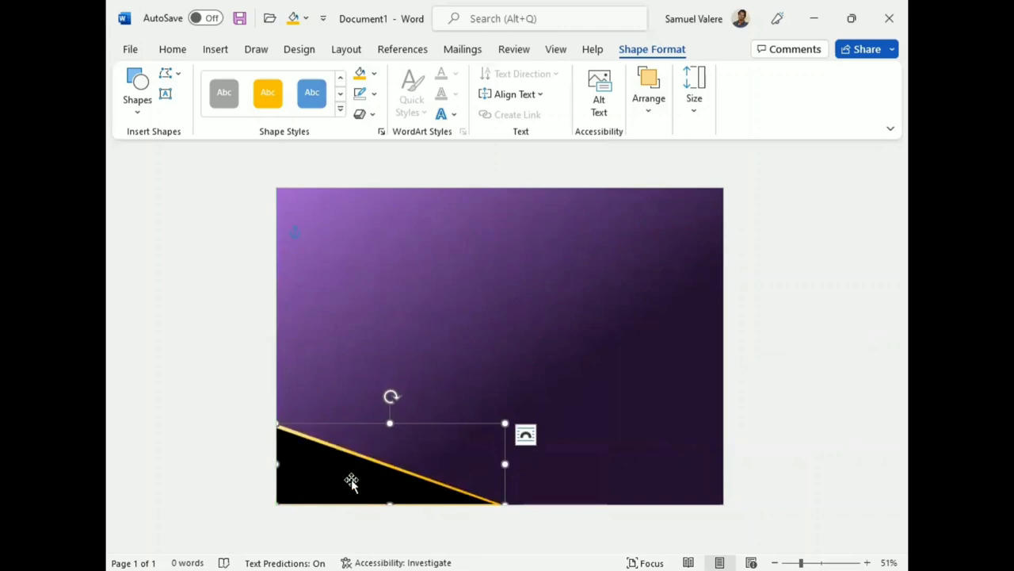
Shrink the black triangle slightly and nudge it into place
{"action": "left_click_drag", "start_coordinate": [442, 487], "coordinate": [351, 480]}
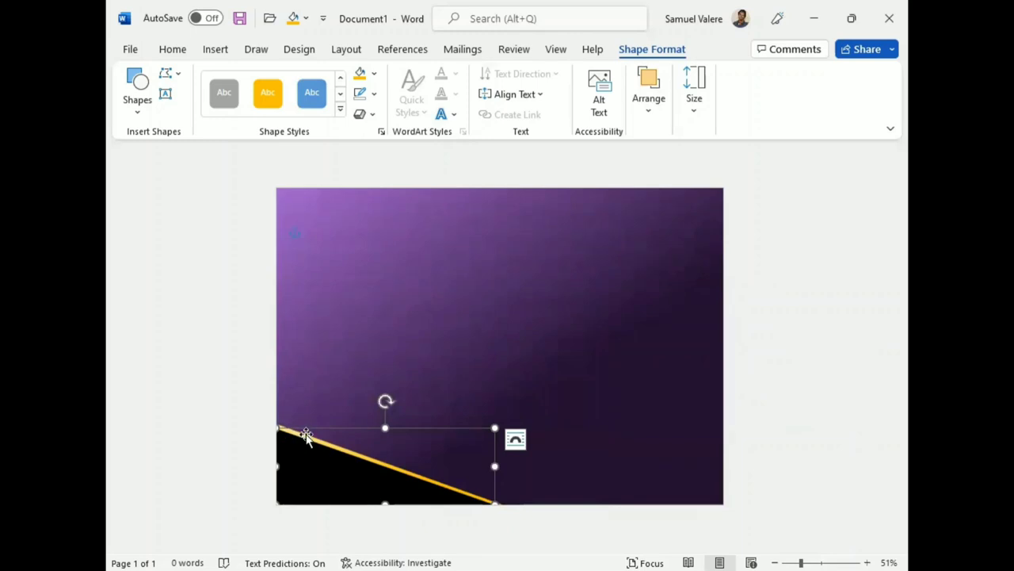
{"action": "left_click", "coordinate": [346, 401]}
{"action": "left_click", "coordinate": [287, 430]}
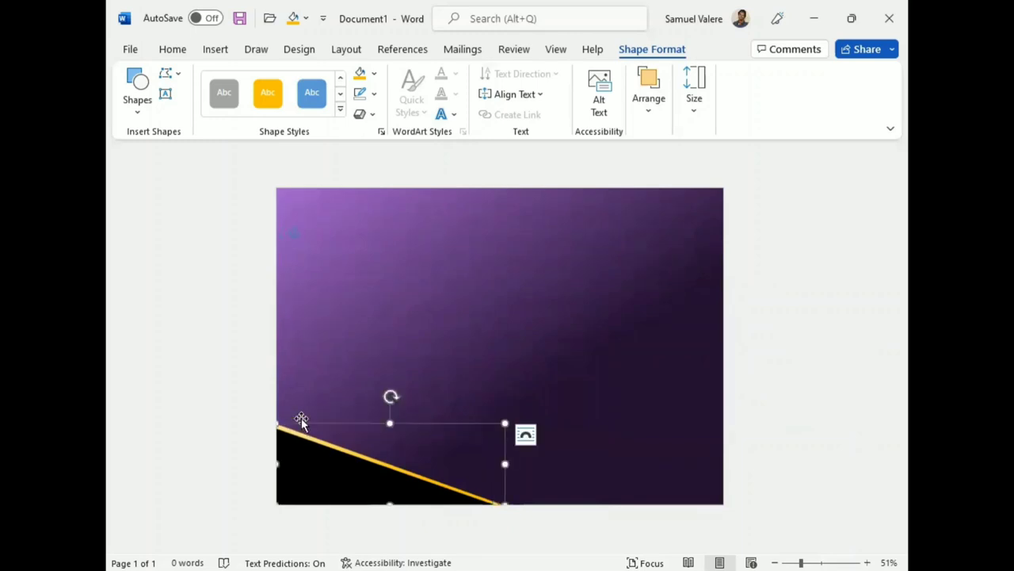
{"action": "left_click_drag", "start_coordinate": [301, 418], "coordinate": [302, 420]}
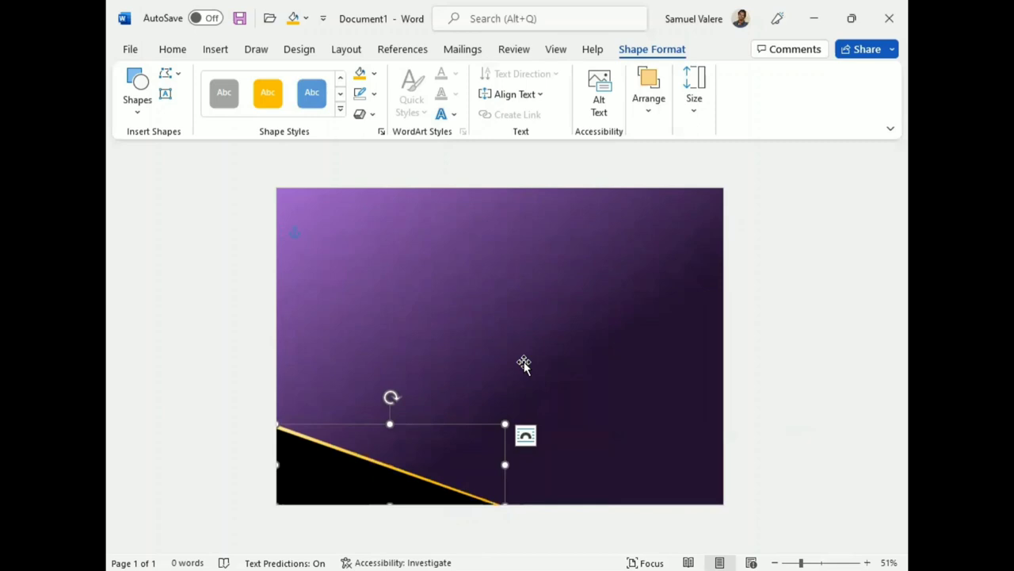
Paste a gold triangle copy at the page centre and a black triangle copy above-right of it
{"action": "key", "text": "ctrl+v"}
{"action": "left_click_drag", "start_coordinate": [358, 478], "coordinate": [459, 351]}
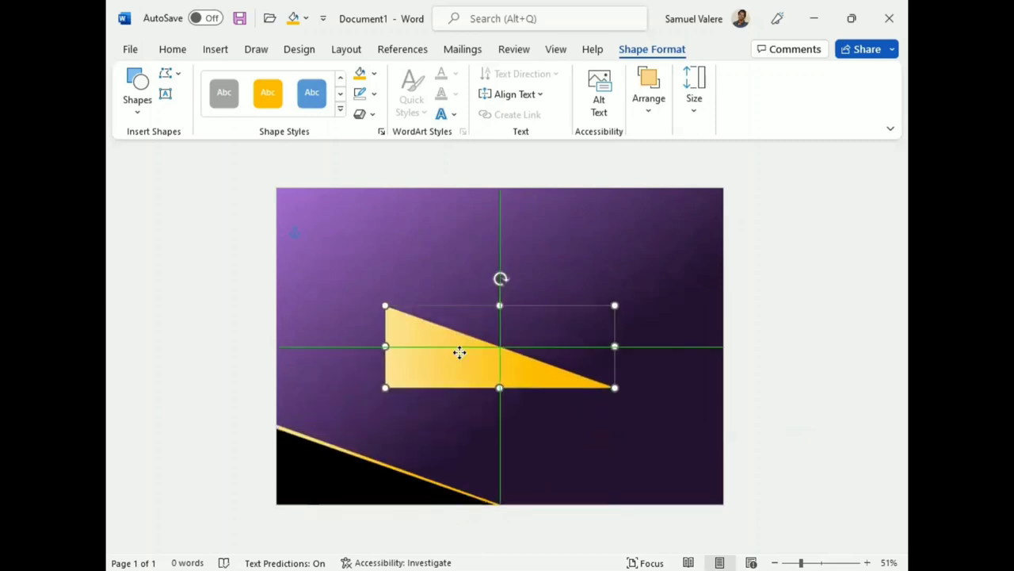
{"action": "left_click", "coordinate": [314, 480]}
{"action": "key", "text": "ctrl+c"}
{"action": "key", "text": "ctrl+v"}
{"action": "left_click_drag", "start_coordinate": [313, 478], "coordinate": [501, 304]}
Flip the black triangle copy horizontally
{"action": "left_click", "coordinate": [648, 103]}
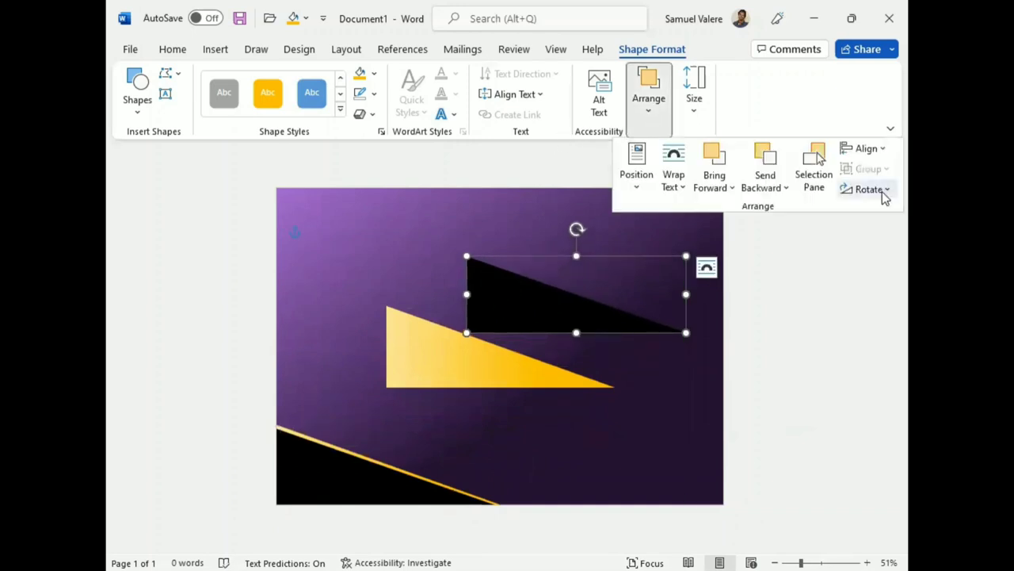
{"action": "left_click", "coordinate": [881, 190]}
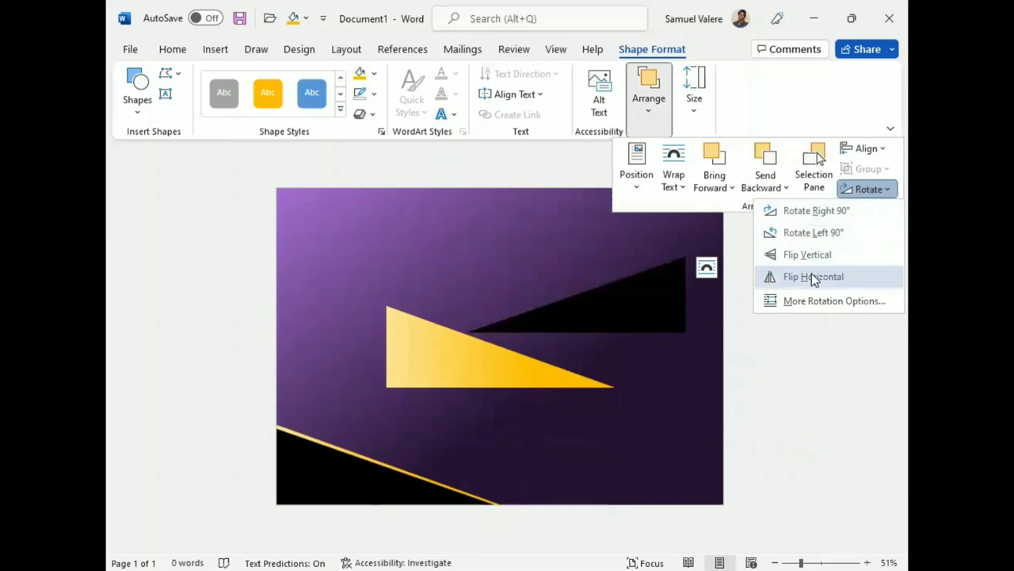
{"action": "left_click", "coordinate": [813, 278]}
Rotate the black triangle copy upright, adjust its height, widen it leftward, and shift it left
{"action": "mouse_move", "coordinate": [576, 231]}
{"action": "left_mouse_down"}
{"action": "mouse_move", "coordinate": [539, 292]}
{"action": "mouse_move", "coordinate": [710, 232]}
{"action": "left_mouse_up"}
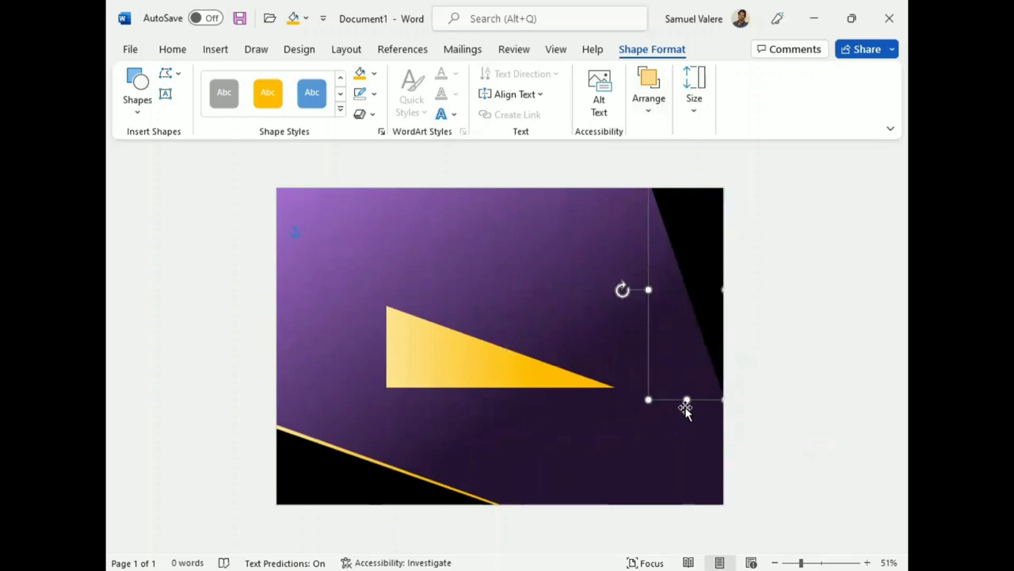
{"action": "left_click_drag", "start_coordinate": [685, 400], "coordinate": [696, 494]}
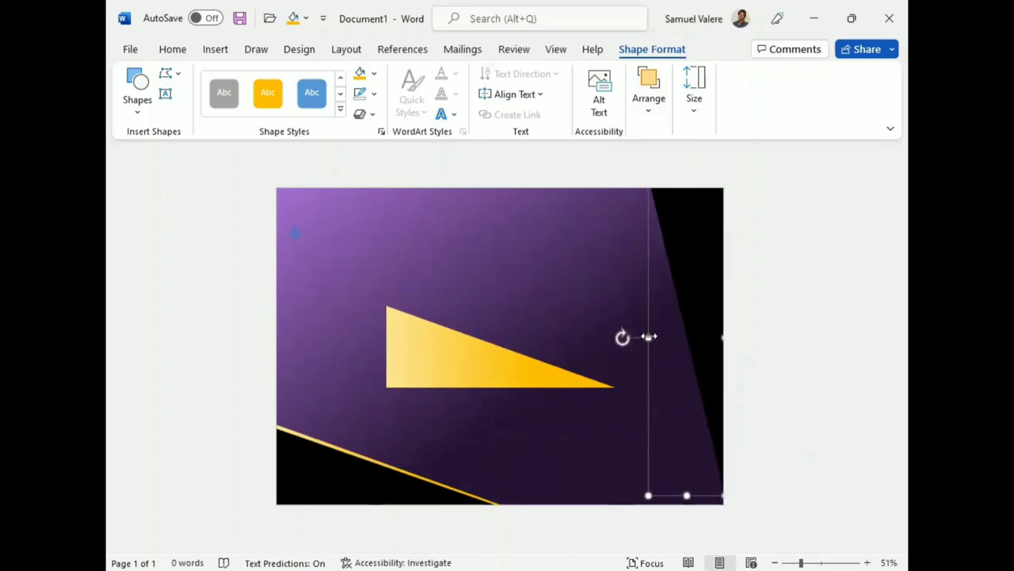
{"action": "left_click_drag", "start_coordinate": [685, 493], "coordinate": [687, 482]}
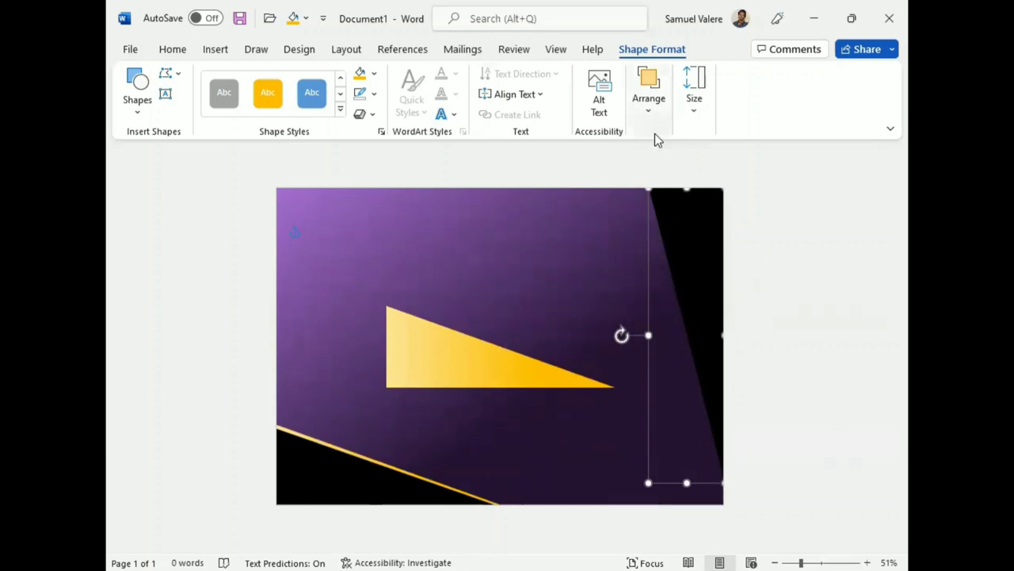
{"action": "mouse_move", "coordinate": [648, 188]}
{"action": "left_mouse_down"}
{"action": "mouse_move", "coordinate": [483, 179]}
{"action": "mouse_move", "coordinate": [582, 189]}
{"action": "left_mouse_up"}
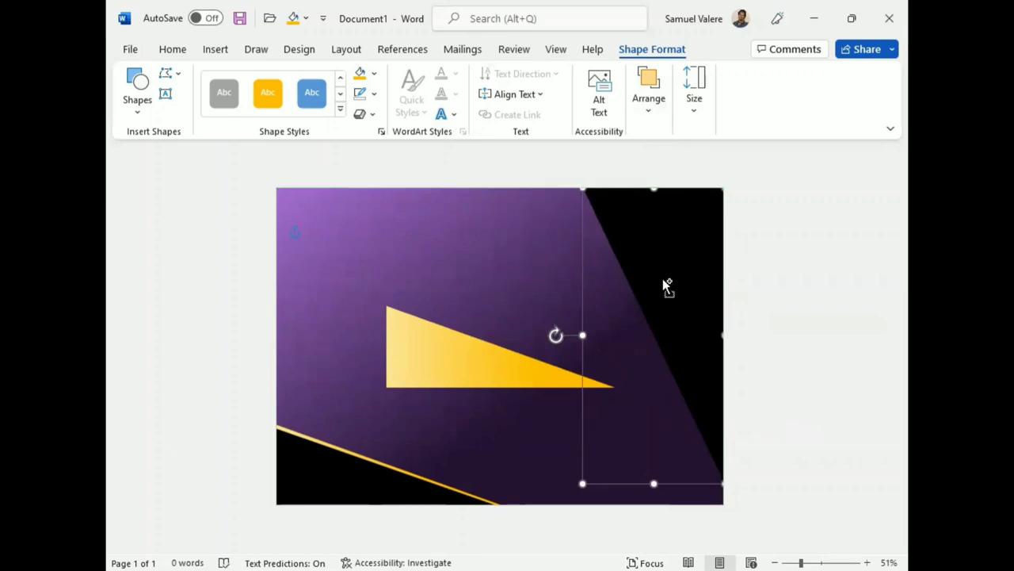
{"action": "left_click_drag", "start_coordinate": [666, 284], "coordinate": [594, 283]}
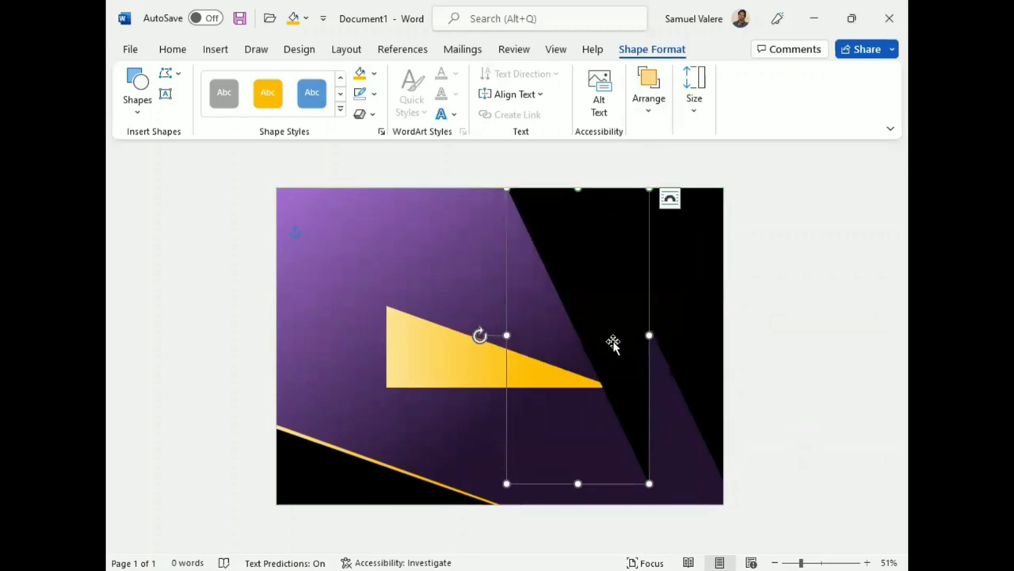
With Edit Points, drag the black shape's bottom corner to the right
{"action": "right_click", "coordinate": [613, 341]}
{"action": "left_click", "coordinate": [662, 302]}
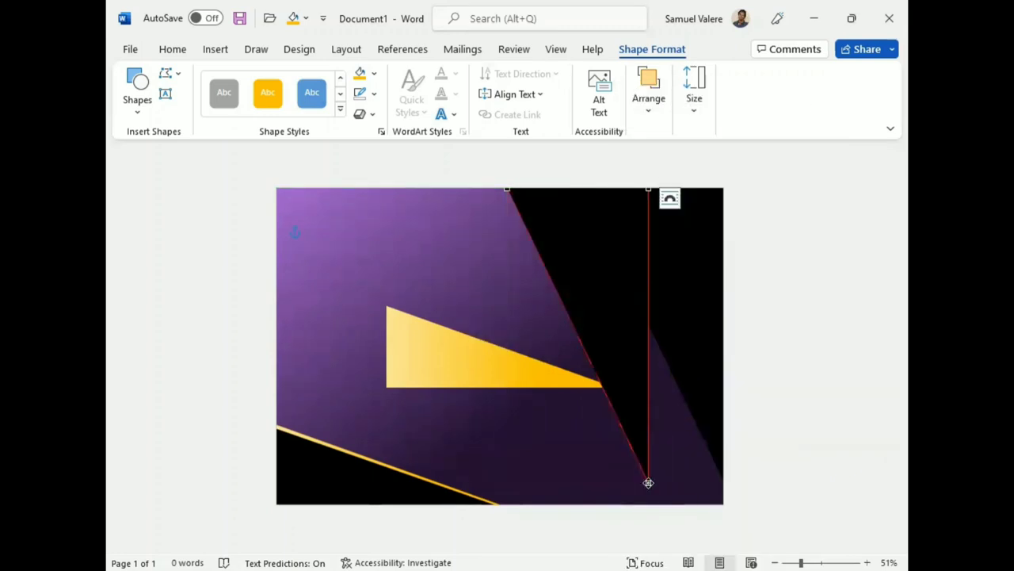
{"action": "mouse_move", "coordinate": [649, 481]}
{"action": "left_mouse_down"}
{"action": "mouse_move", "coordinate": [691, 492]}
{"action": "mouse_move", "coordinate": [698, 469]}
{"action": "left_mouse_up"}
Move the black triangle left, widen the purple sliver leftward, and widen the black triangle rightward
{"action": "left_click", "coordinate": [769, 323]}
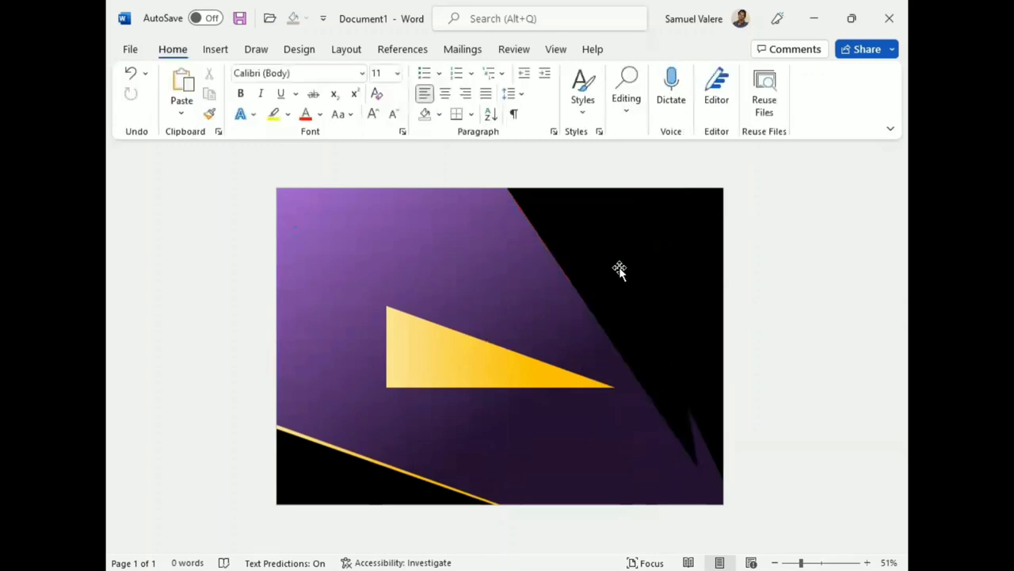
{"action": "left_click_drag", "start_coordinate": [618, 269], "coordinate": [582, 269]}
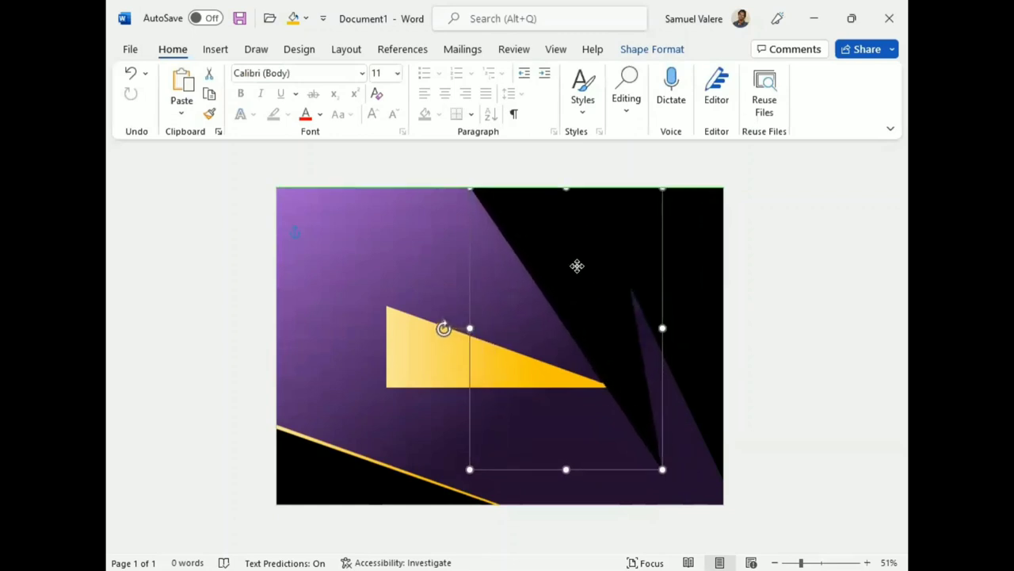
{"action": "left_click_drag", "start_coordinate": [581, 267], "coordinate": [541, 267]}
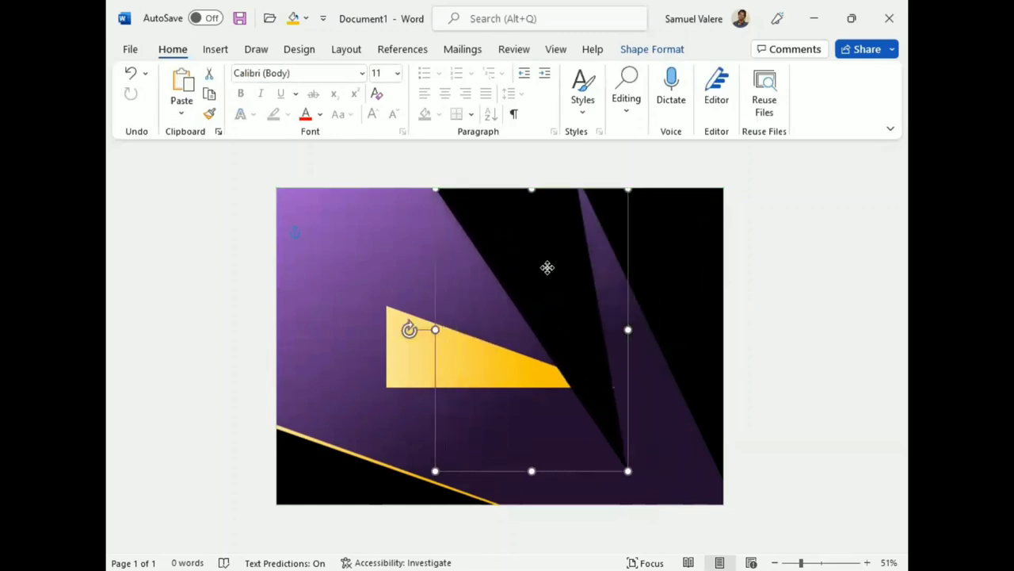
{"action": "left_click", "coordinate": [652, 264]}
{"action": "left_click_drag", "start_coordinate": [582, 335], "coordinate": [544, 324]}
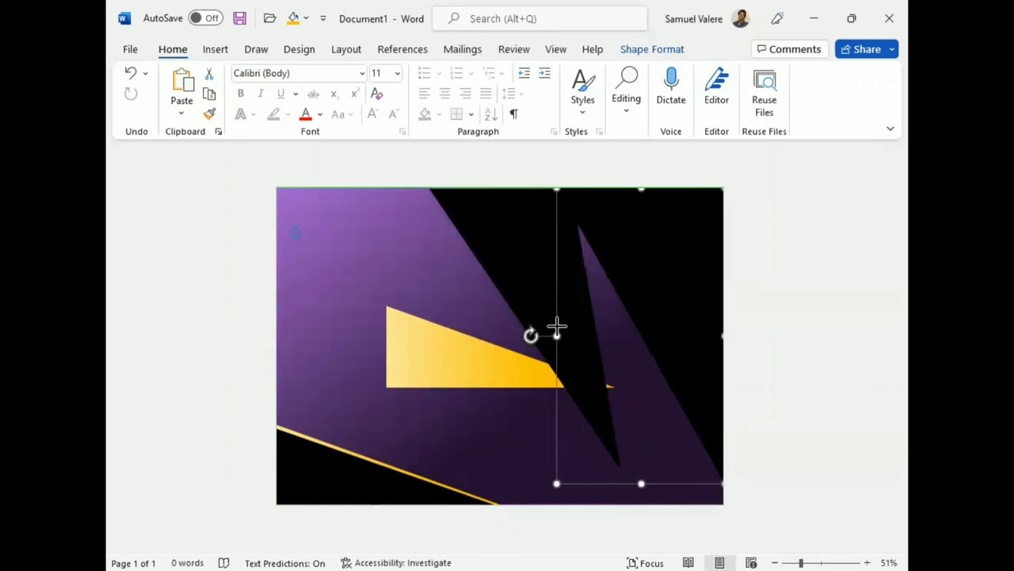
{"action": "left_click", "coordinate": [606, 394]}
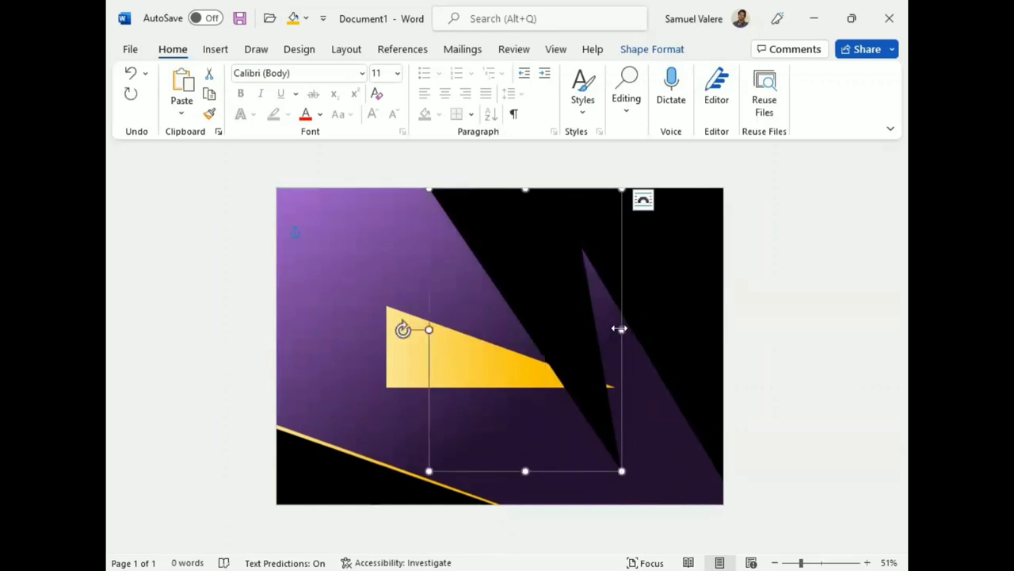
{"action": "left_click_drag", "start_coordinate": [621, 329], "coordinate": [638, 330]}
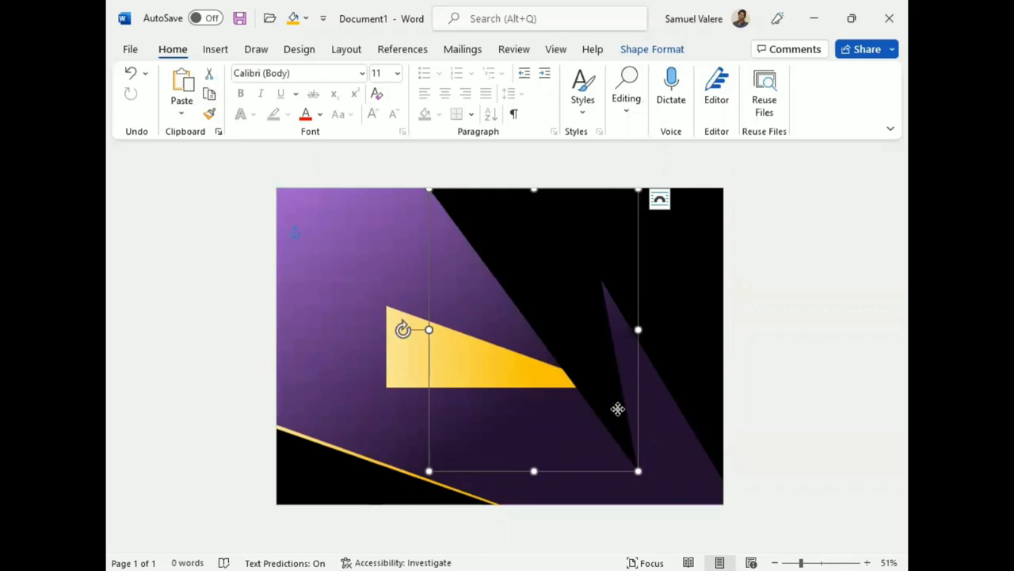
Use Edit Points to pull the black triangle's bottom vertex toward the lower right
{"action": "right_click", "coordinate": [668, 332]}
{"action": "left_click", "coordinate": [670, 299]}
{"action": "mouse_move", "coordinate": [638, 470]}
{"action": "left_mouse_down"}
{"action": "mouse_move", "coordinate": [678, 473]}
{"action": "mouse_move", "coordinate": [679, 454]}
{"action": "left_mouse_up"}
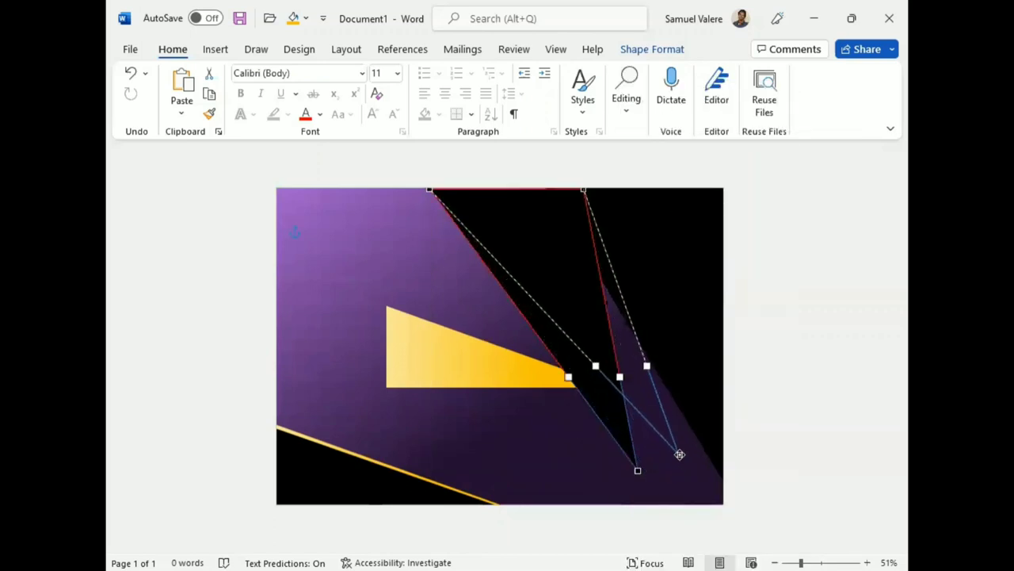
{"action": "left_click_drag", "start_coordinate": [679, 454], "coordinate": [683, 449]}
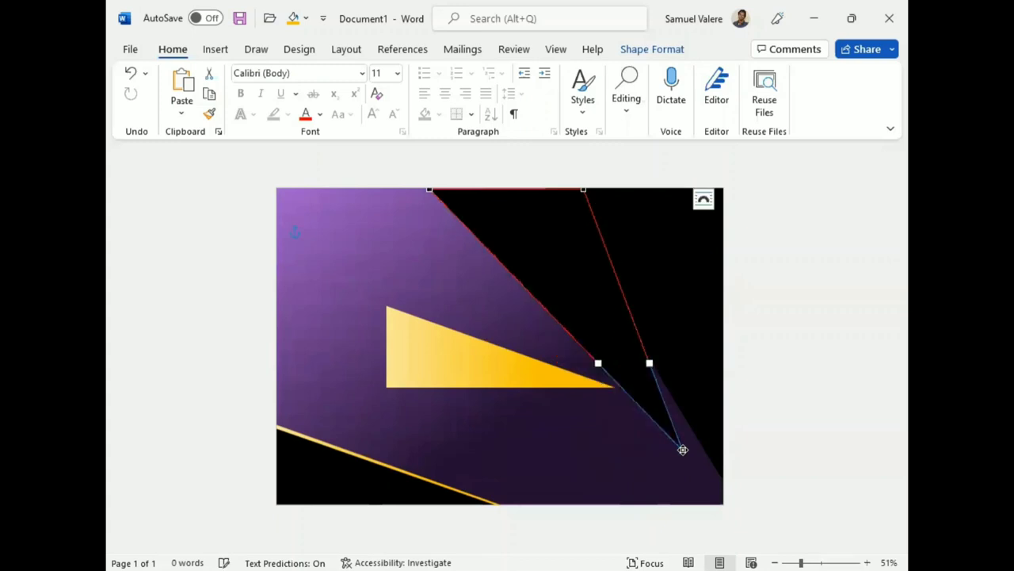
{"action": "left_click", "coordinate": [847, 310]}
Open the black wedge's gradient settings and make the second stop black at about 50%
{"action": "left_click", "coordinate": [578, 306]}
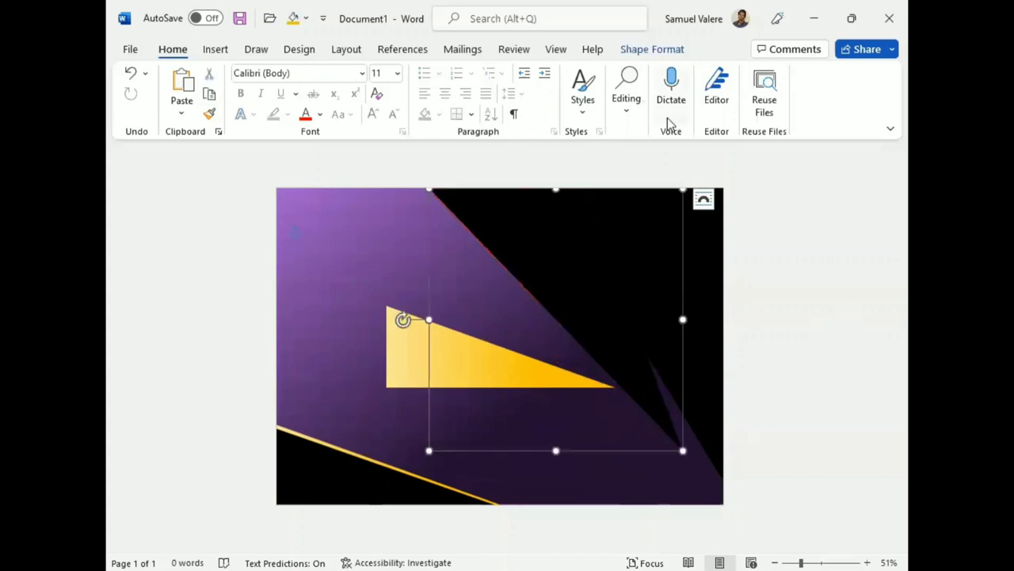
{"action": "left_click", "coordinate": [647, 49]}
{"action": "left_click", "coordinate": [374, 73]}
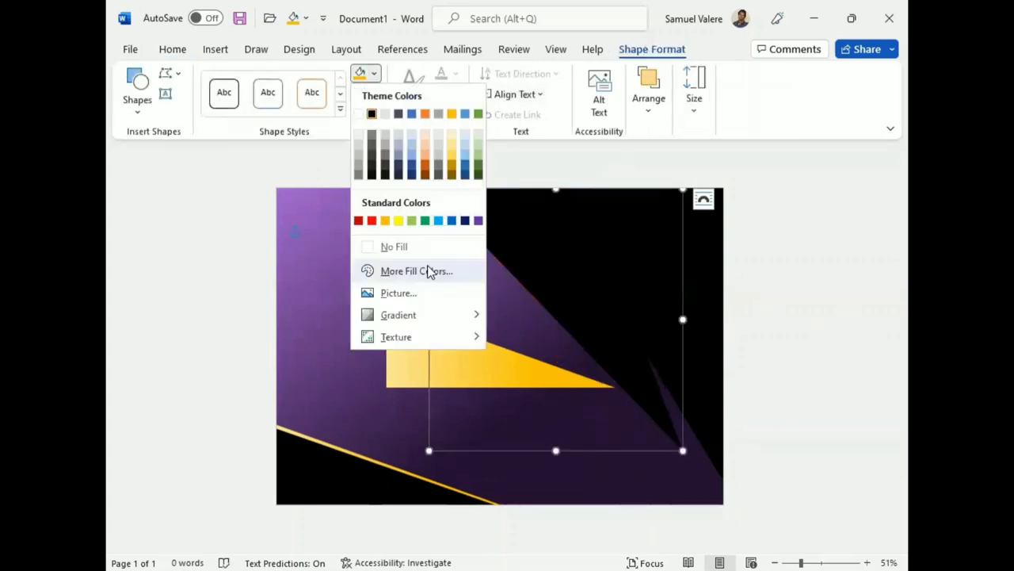
{"action": "mouse_move", "coordinate": [399, 315]}
{"action": "left_click", "coordinate": [559, 516]}
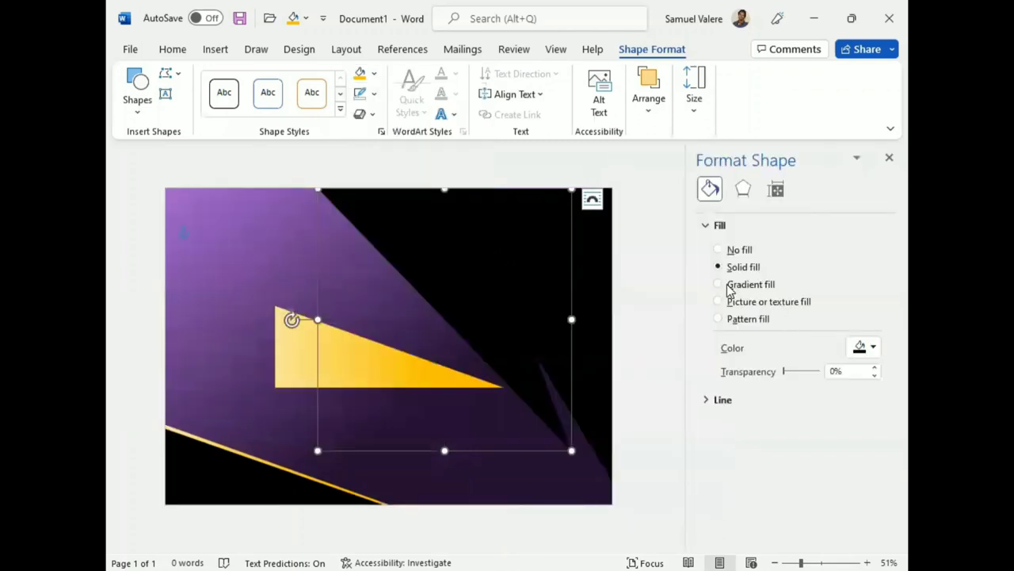
{"action": "left_click", "coordinate": [725, 285]}
{"action": "left_click", "coordinate": [792, 460]}
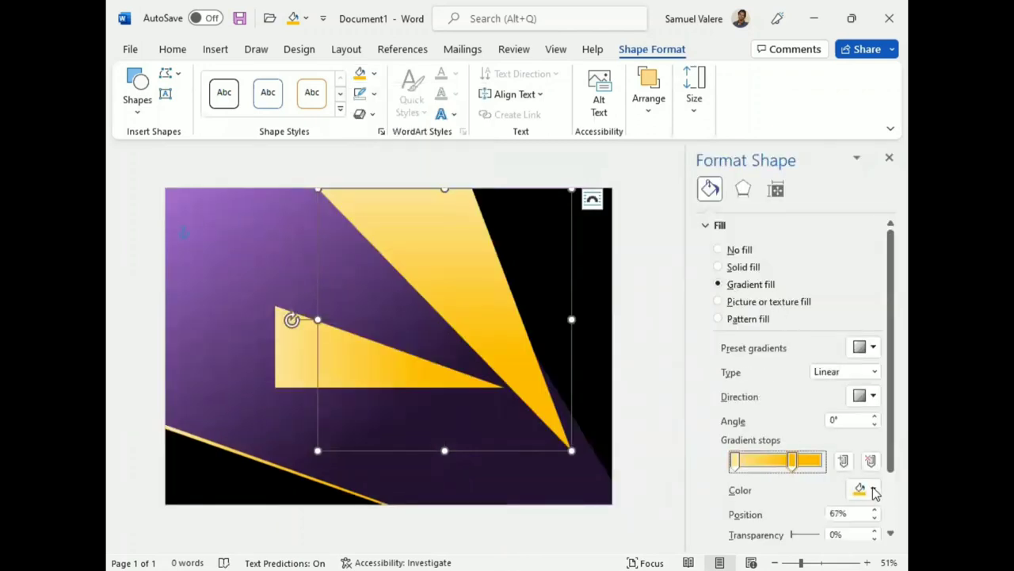
{"action": "left_click", "coordinate": [865, 489]}
{"action": "left_click", "coordinate": [791, 339]}
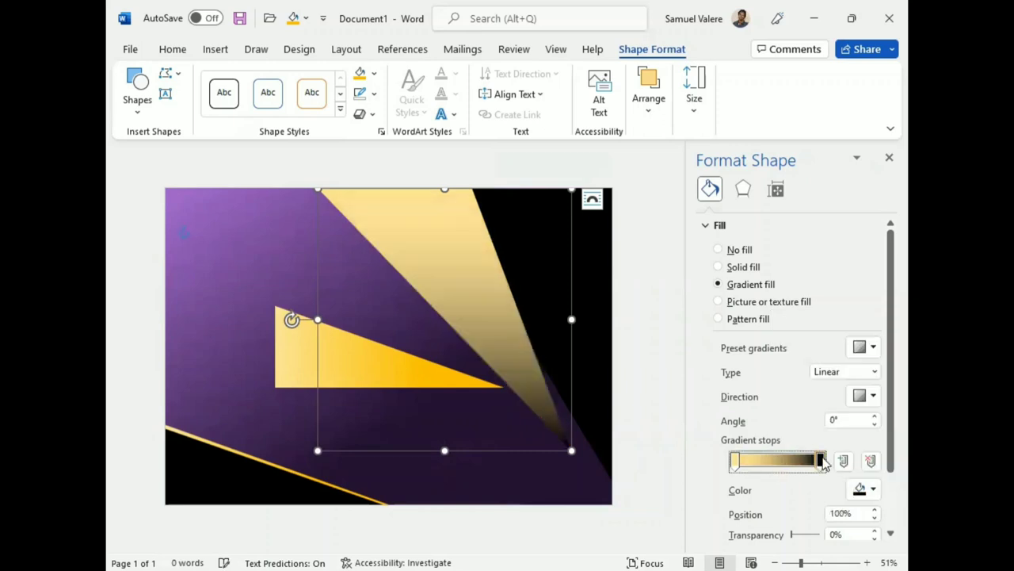
{"action": "left_click_drag", "start_coordinate": [794, 460], "coordinate": [777, 460]}
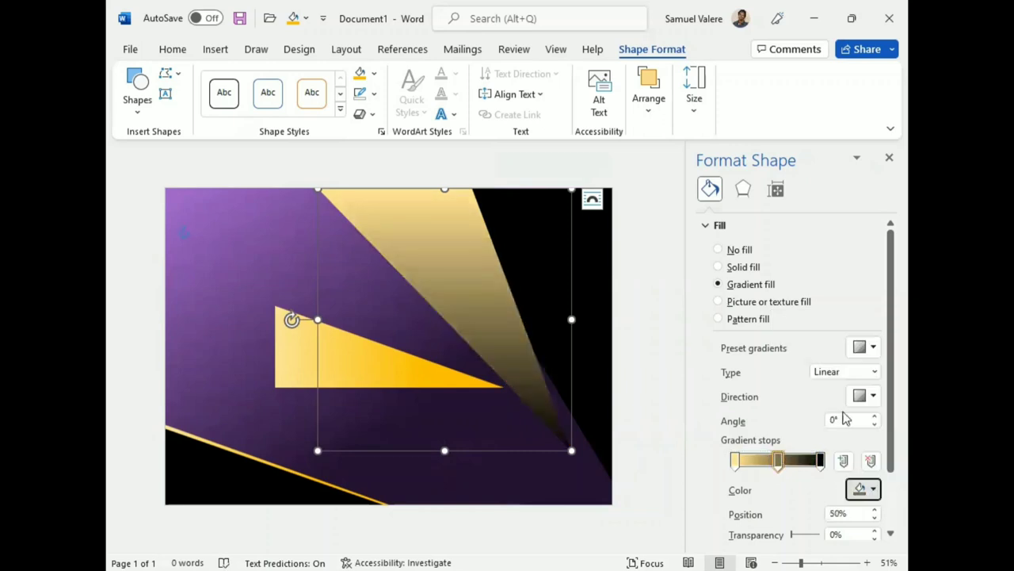
Recolour the middle and first gradient stops black and nudge the middle stop to 49%
{"action": "left_click", "coordinate": [875, 489]}
{"action": "left_click", "coordinate": [791, 360]}
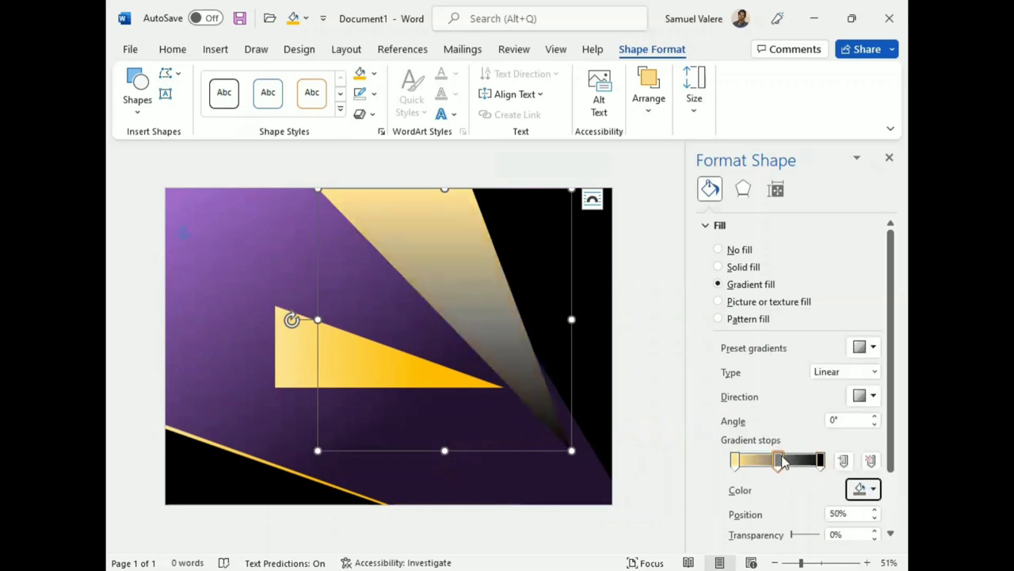
{"action": "key", "text": "Return"}
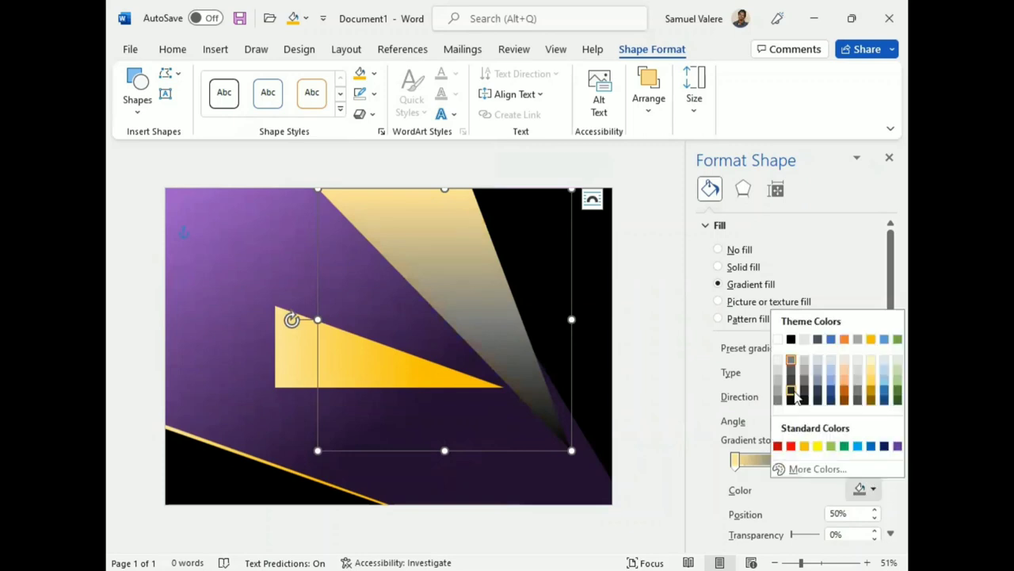
{"action": "left_click", "coordinate": [791, 391]}
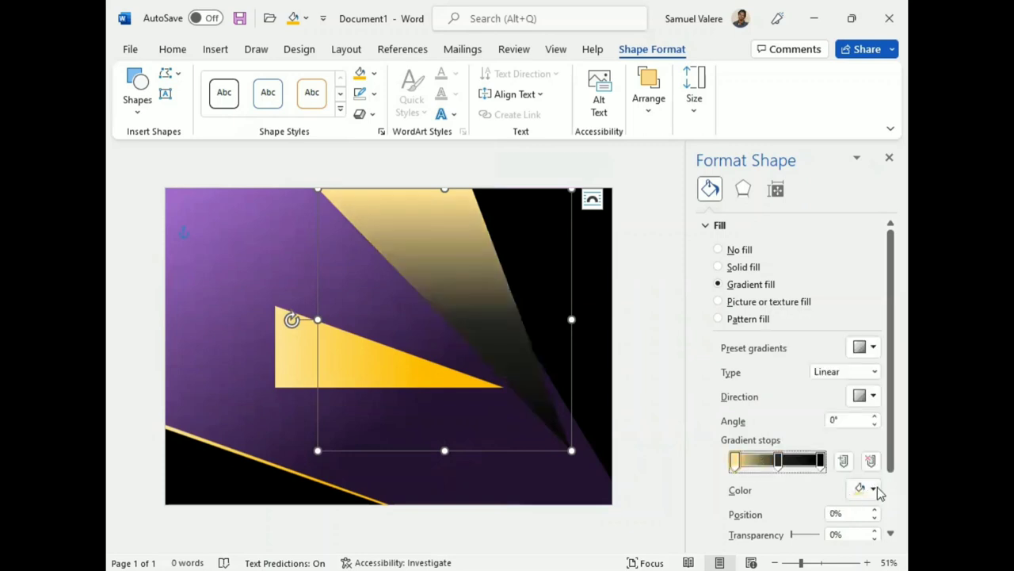
{"action": "key", "text": "Return"}
{"action": "left_click", "coordinate": [792, 355]}
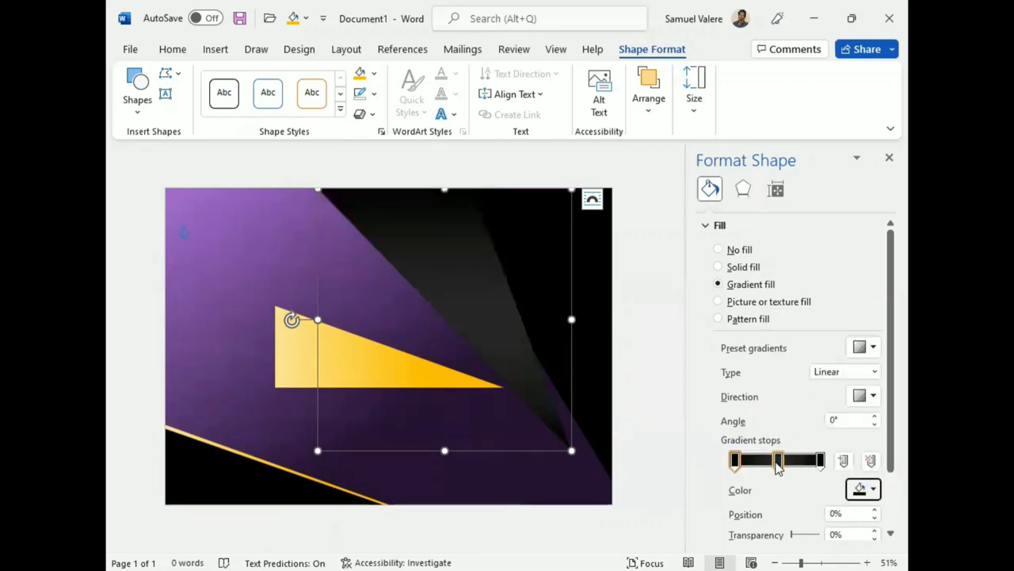
{"action": "left_click_drag", "start_coordinate": [778, 466], "coordinate": [776, 466]}
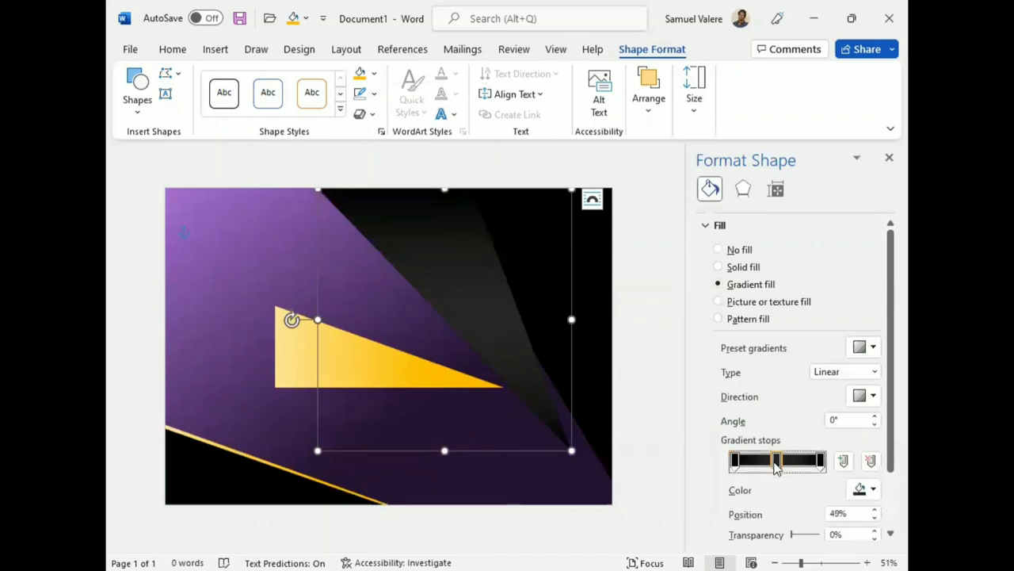
{"action": "left_click", "coordinate": [888, 160]}
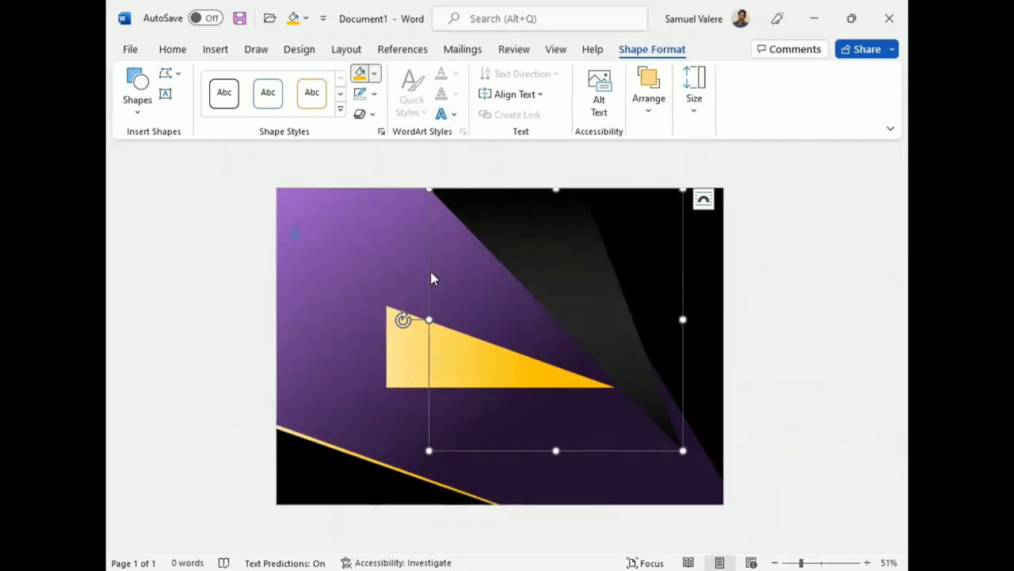
Move the rightmost gradient stop to 78% for a soft grey sheen
{"action": "left_click", "coordinate": [374, 72]}
{"action": "left_click", "coordinate": [550, 516]}
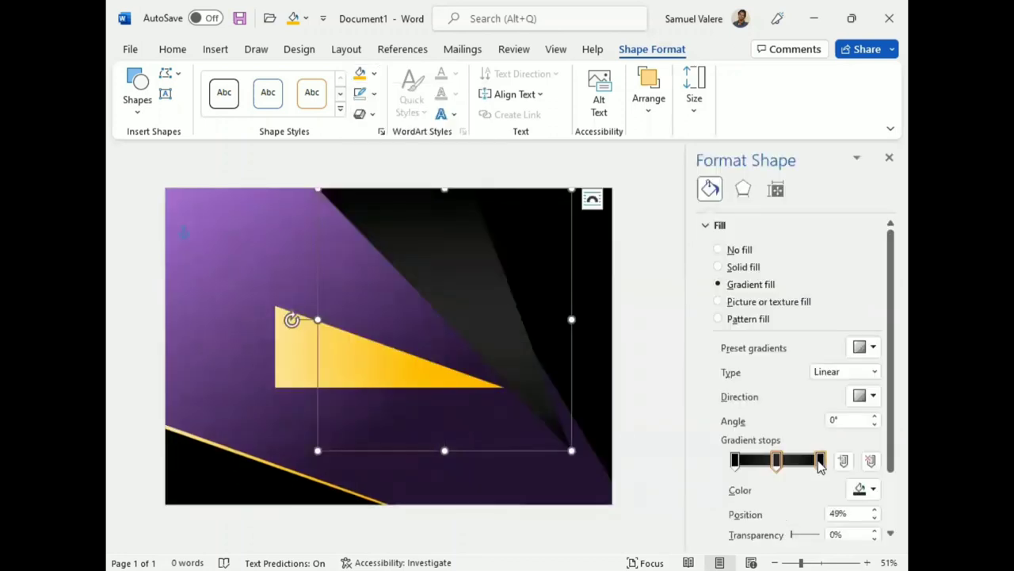
{"action": "left_click_drag", "start_coordinate": [820, 464], "coordinate": [801, 466]}
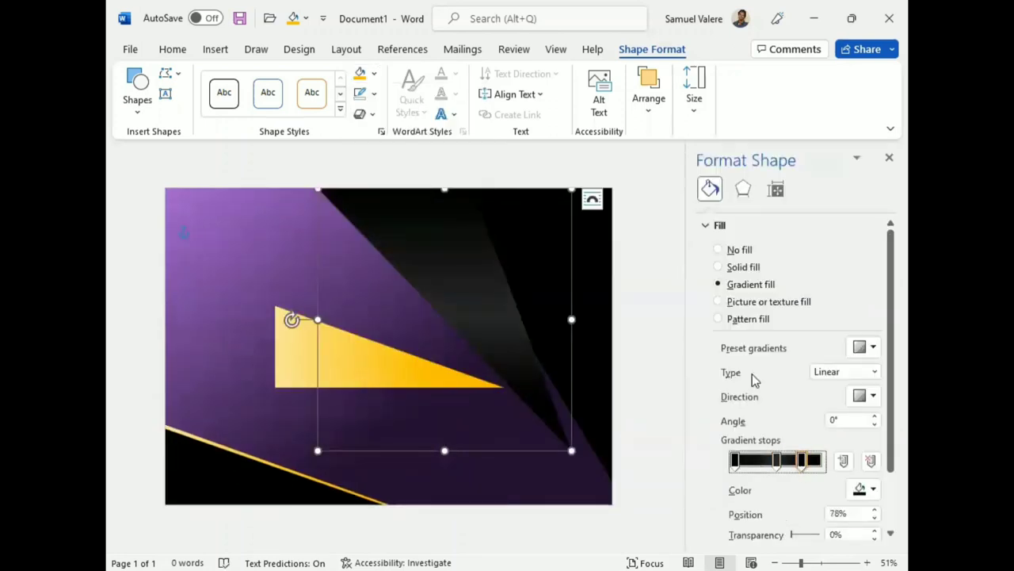
{"action": "left_click", "coordinate": [889, 160]}
Flip, rotate, enlarge and reposition the yellow triangle toward the lower right
{"action": "left_click", "coordinate": [407, 363]}
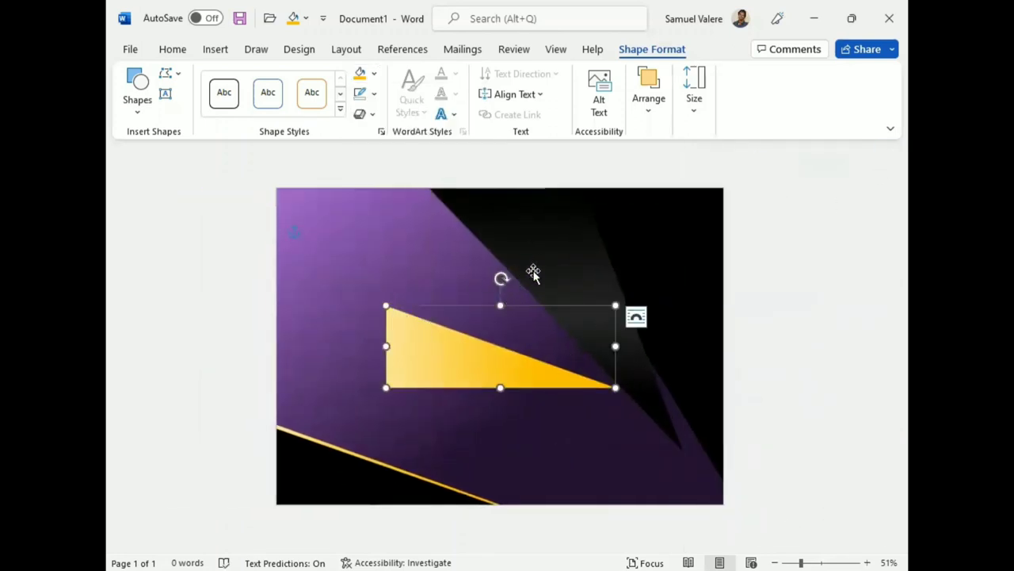
{"action": "left_click", "coordinate": [649, 99]}
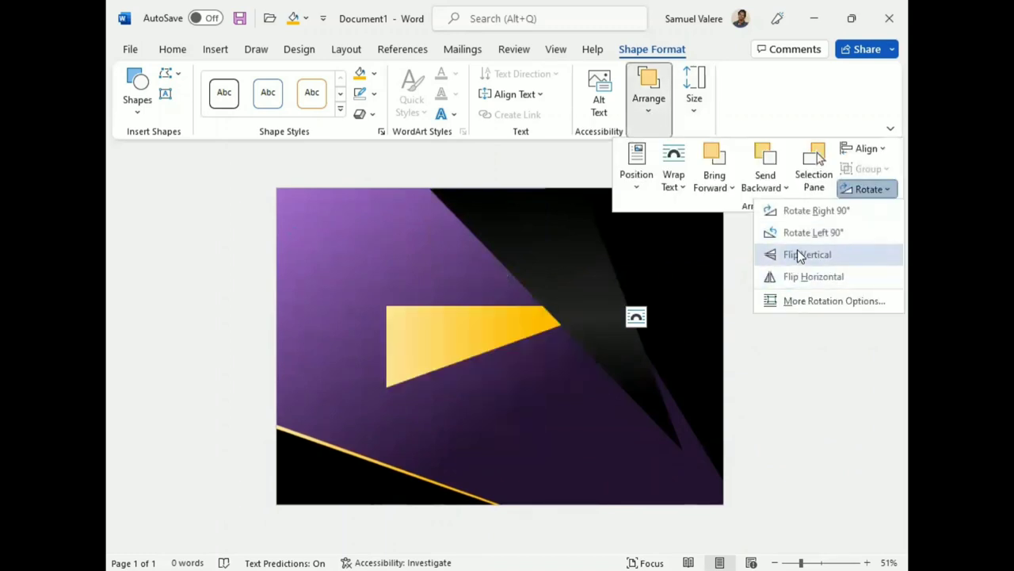
{"action": "left_click", "coordinate": [799, 255]}
{"action": "left_click_drag", "start_coordinate": [500, 413], "coordinate": [439, 381]}
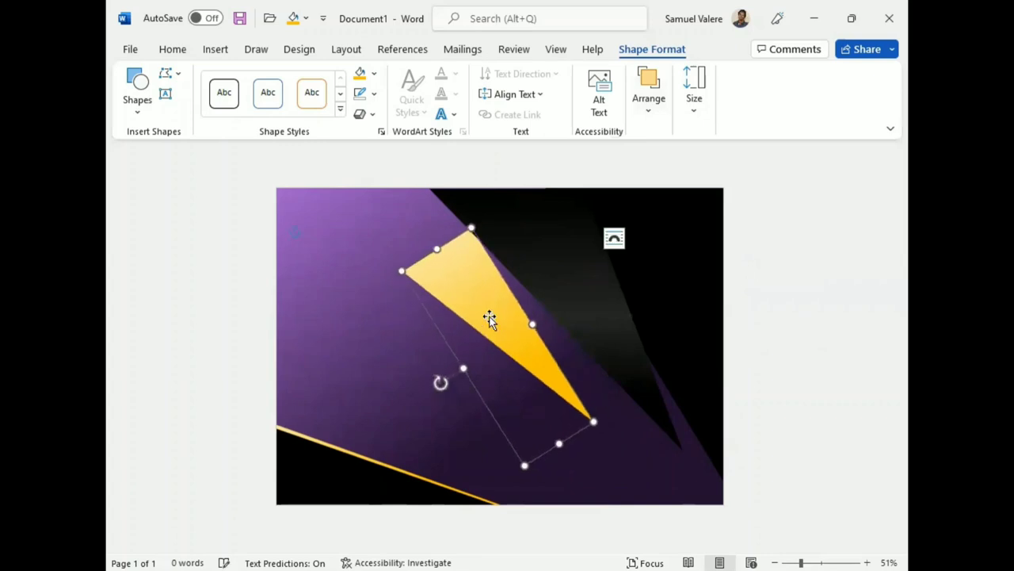
{"action": "left_click_drag", "start_coordinate": [489, 317], "coordinate": [516, 249]}
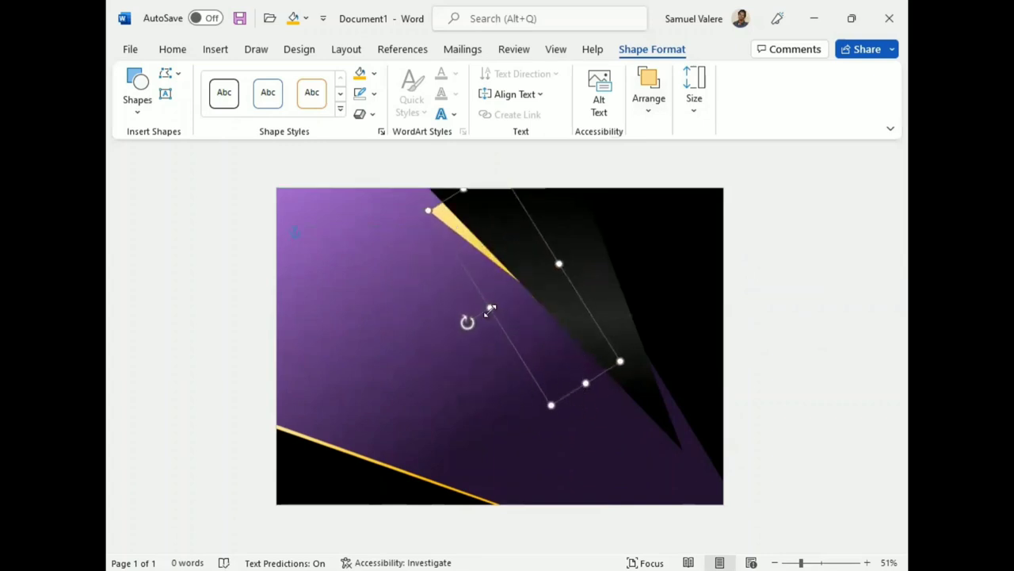
{"action": "mouse_move", "coordinate": [488, 312]}
{"action": "left_mouse_down"}
{"action": "mouse_move", "coordinate": [428, 346]}
{"action": "mouse_move", "coordinate": [393, 303]}
{"action": "left_mouse_up"}
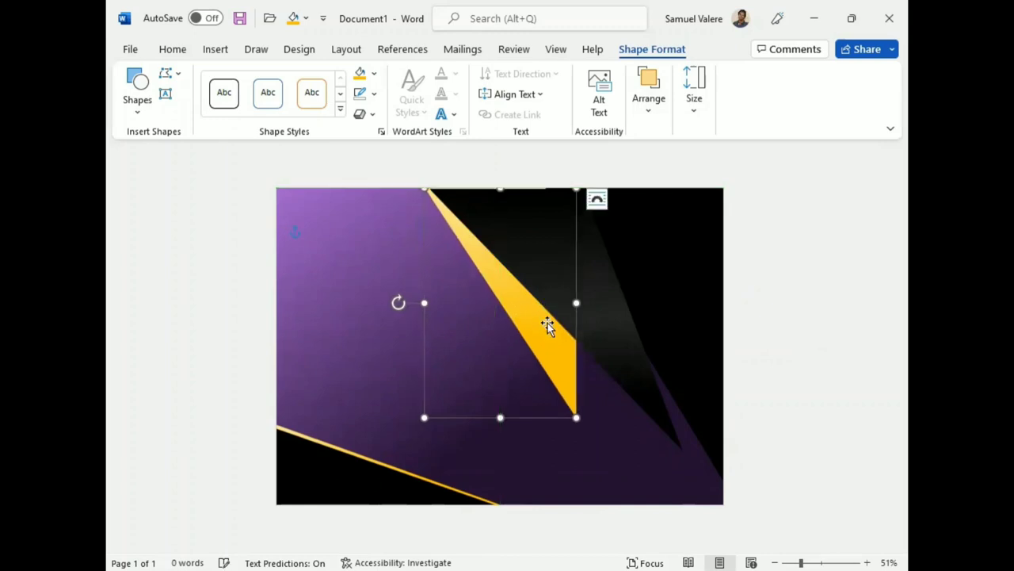
{"action": "left_click_drag", "start_coordinate": [513, 311], "coordinate": [530, 314]}
{"action": "left_click_drag", "start_coordinate": [586, 420], "coordinate": [626, 466]}
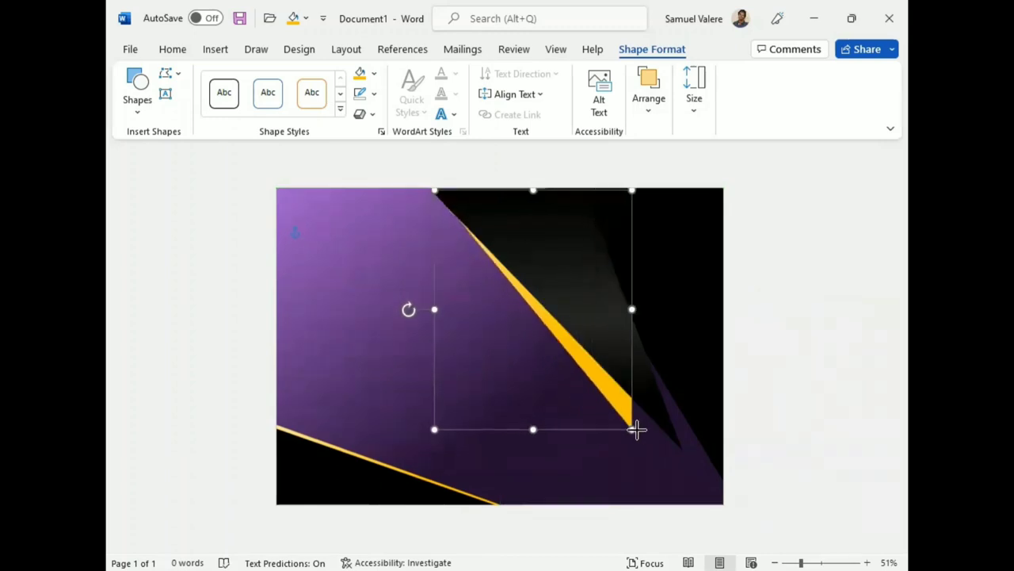
{"action": "left_click_drag", "start_coordinate": [435, 467], "coordinate": [476, 466]}
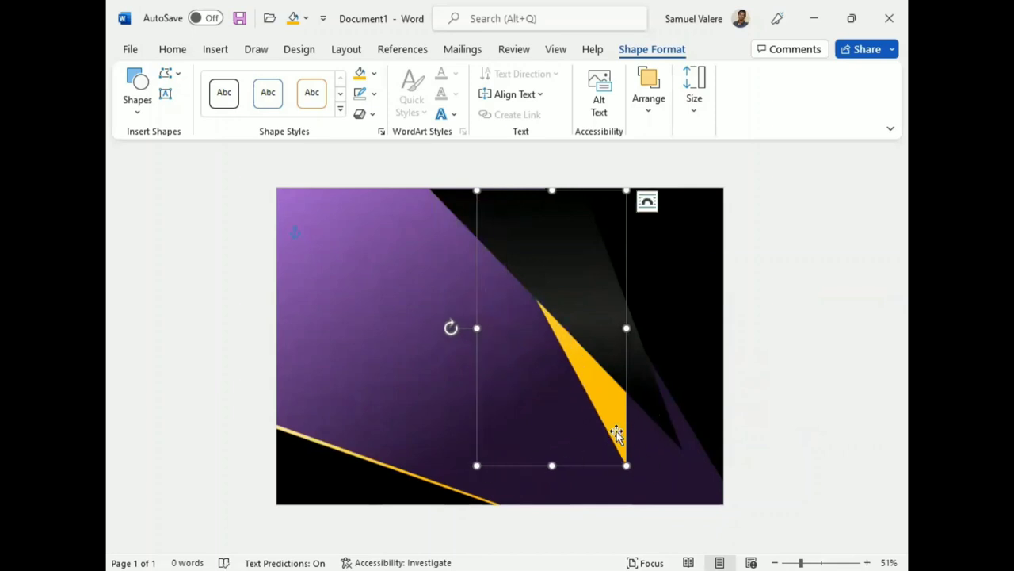
Pull the gold shard's tip to the bottom-right corner and widen the diagonal shape's gold edge
{"action": "right_click", "coordinate": [616, 440]}
{"action": "left_click", "coordinate": [668, 161]}
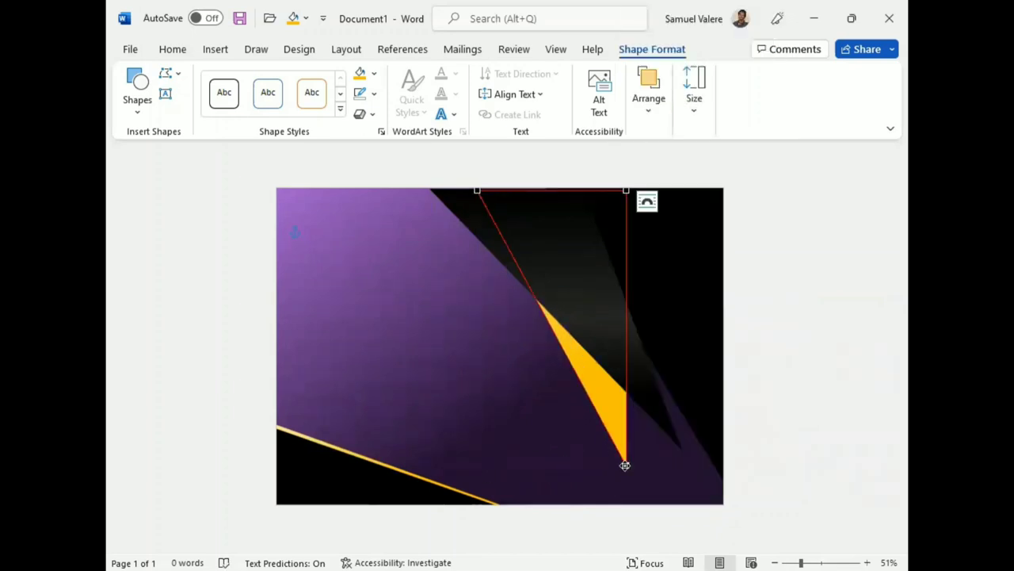
{"action": "mouse_move", "coordinate": [626, 466]}
{"action": "left_mouse_down"}
{"action": "mouse_move", "coordinate": [673, 489]}
{"action": "mouse_move", "coordinate": [721, 493]}
{"action": "left_mouse_up"}
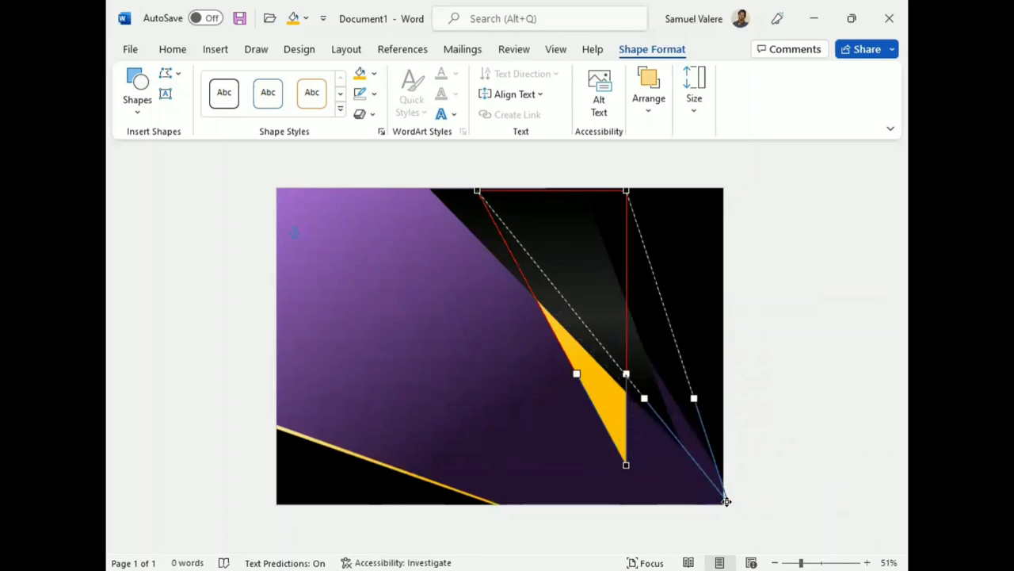
{"action": "left_click_drag", "start_coordinate": [721, 493], "coordinate": [721, 491]}
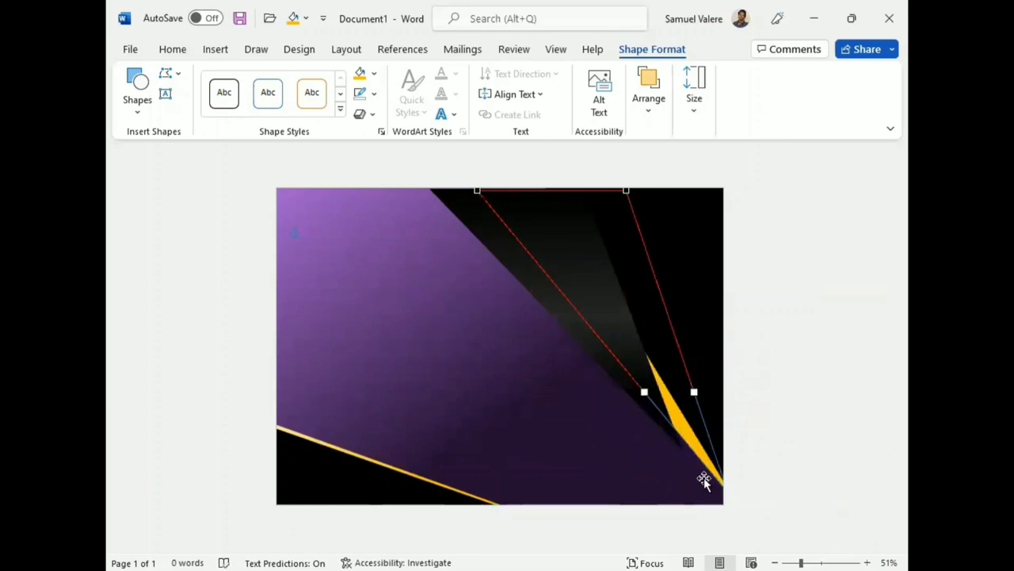
{"action": "left_click", "coordinate": [645, 362]}
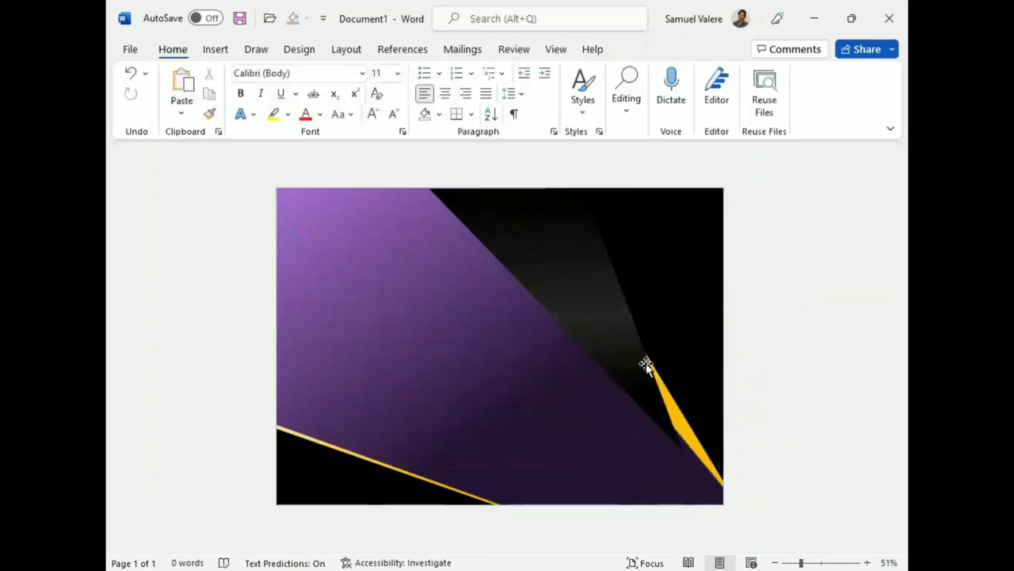
{"action": "left_click", "coordinate": [688, 437]}
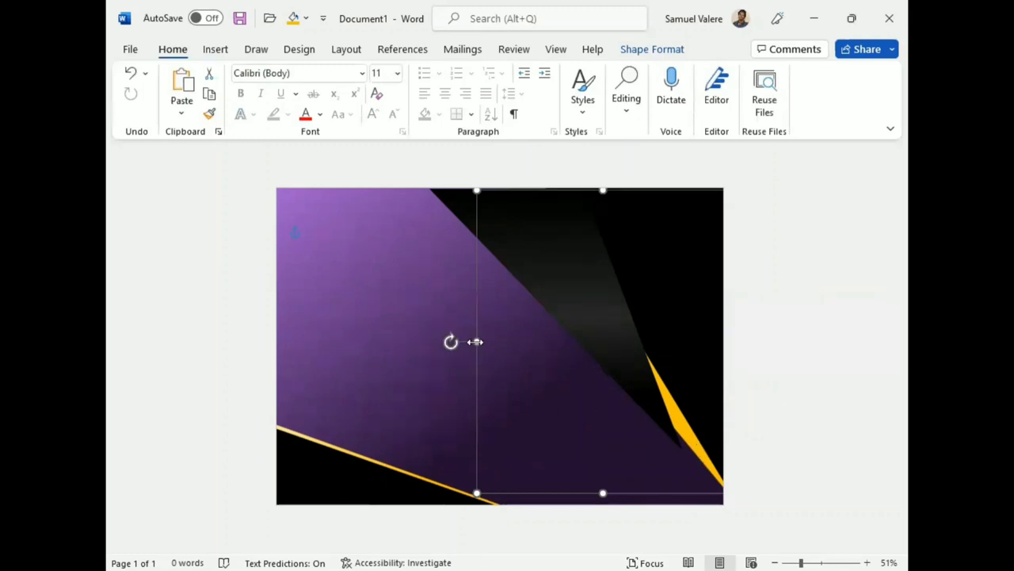
{"action": "left_click_drag", "start_coordinate": [476, 341], "coordinate": [424, 342]}
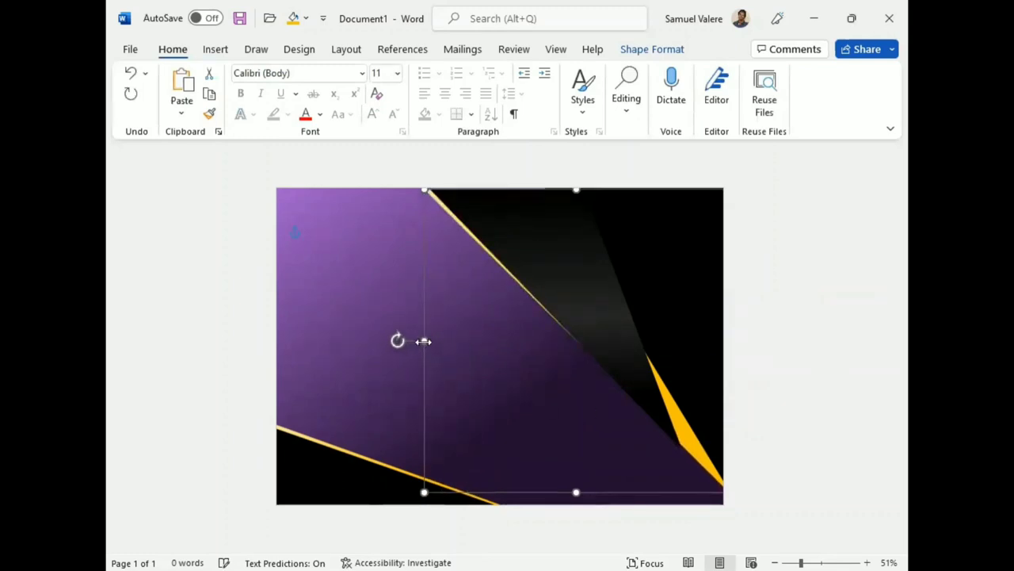
Edit the gold shard's bottom vertex toward the corner and slightly widen the purple shape
{"action": "right_click", "coordinate": [702, 455]}
{"action": "left_click", "coordinate": [755, 184]}
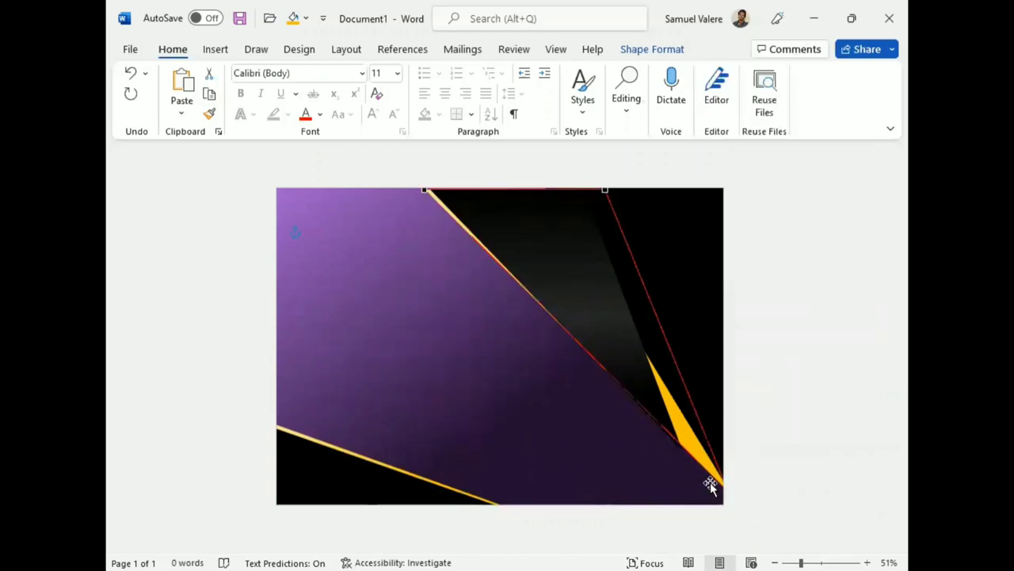
{"action": "left_click", "coordinate": [705, 474]}
{"action": "left_click", "coordinate": [697, 477]}
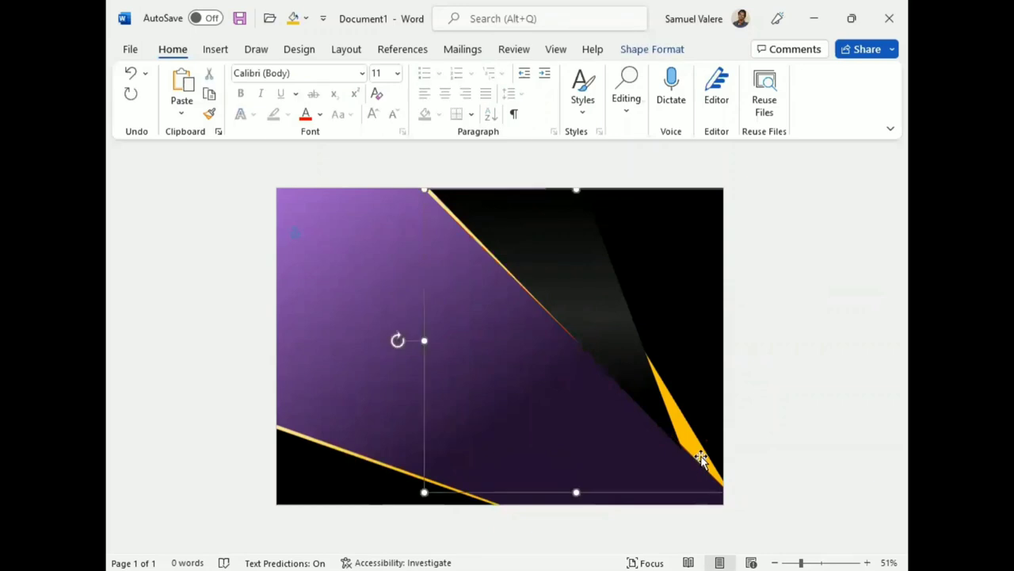
{"action": "right_click", "coordinate": [694, 458]}
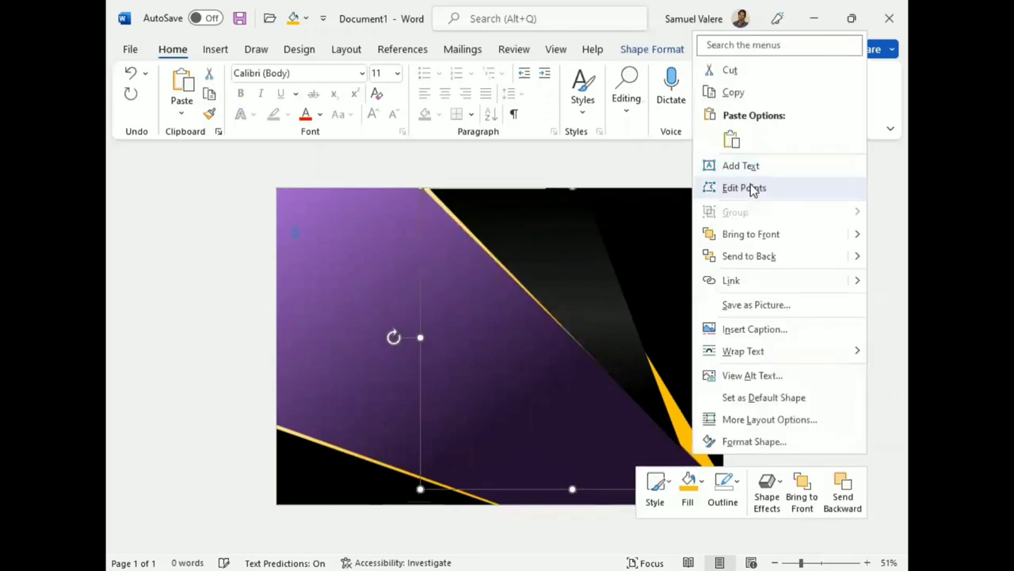
{"action": "left_click", "coordinate": [747, 188]}
{"action": "left_click_drag", "start_coordinate": [720, 486], "coordinate": [718, 491]}
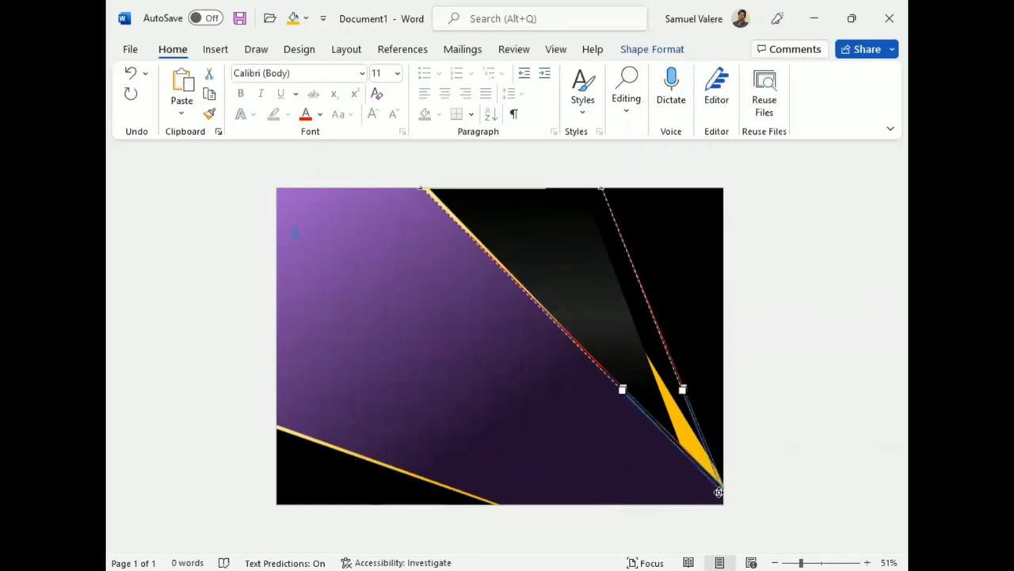
{"action": "left_click", "coordinate": [777, 428]}
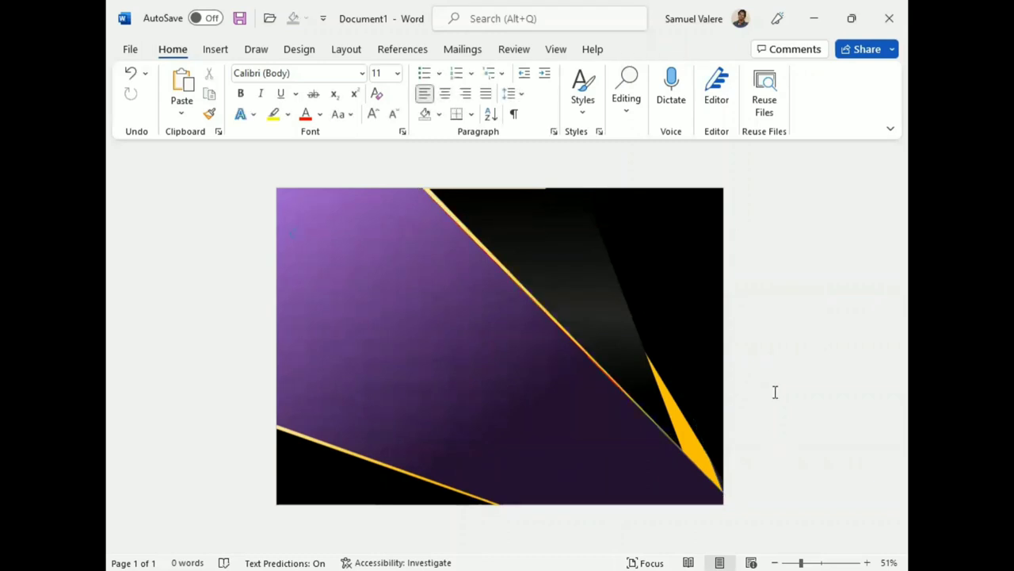
{"action": "left_click", "coordinate": [706, 470]}
{"action": "left_click_drag", "start_coordinate": [722, 339], "coordinate": [729, 344]}
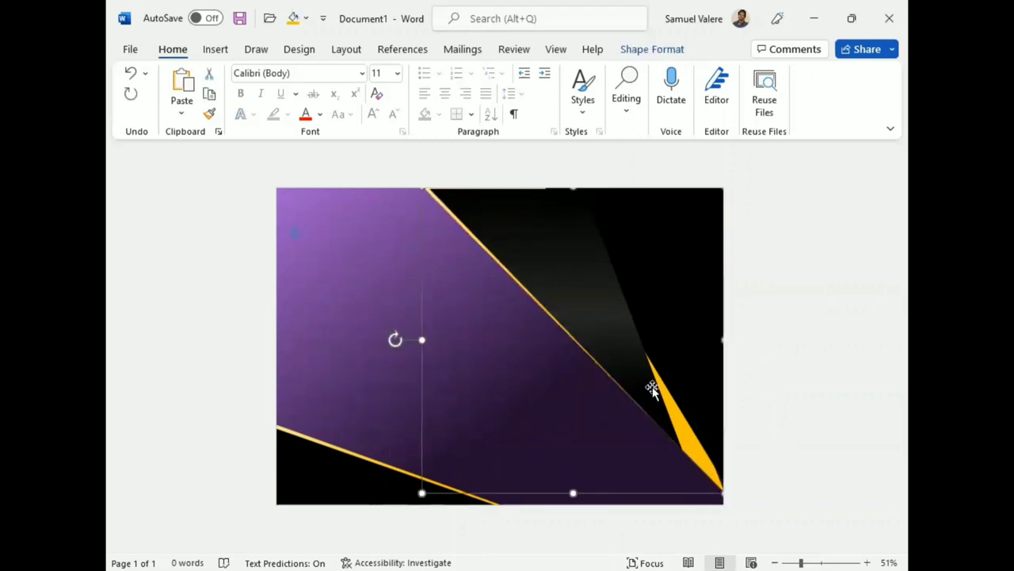
Move the shard's inner vertex onto the gold diagonal to form a notched spike
{"action": "left_click", "coordinate": [646, 392]}
{"action": "right_click", "coordinate": [696, 296]}
{"action": "left_click", "coordinate": [737, 381]}
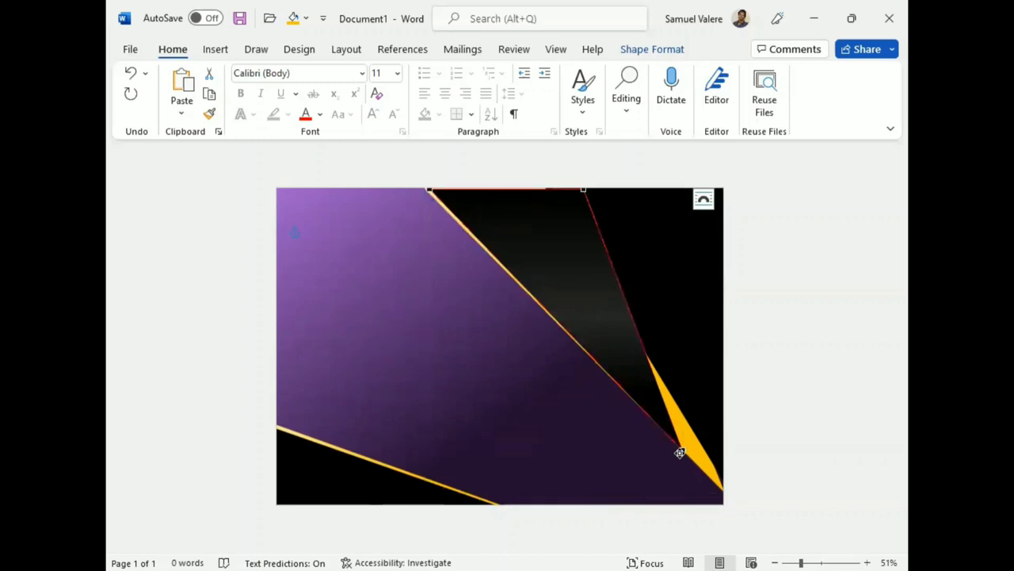
{"action": "left_click", "coordinate": [682, 448]}
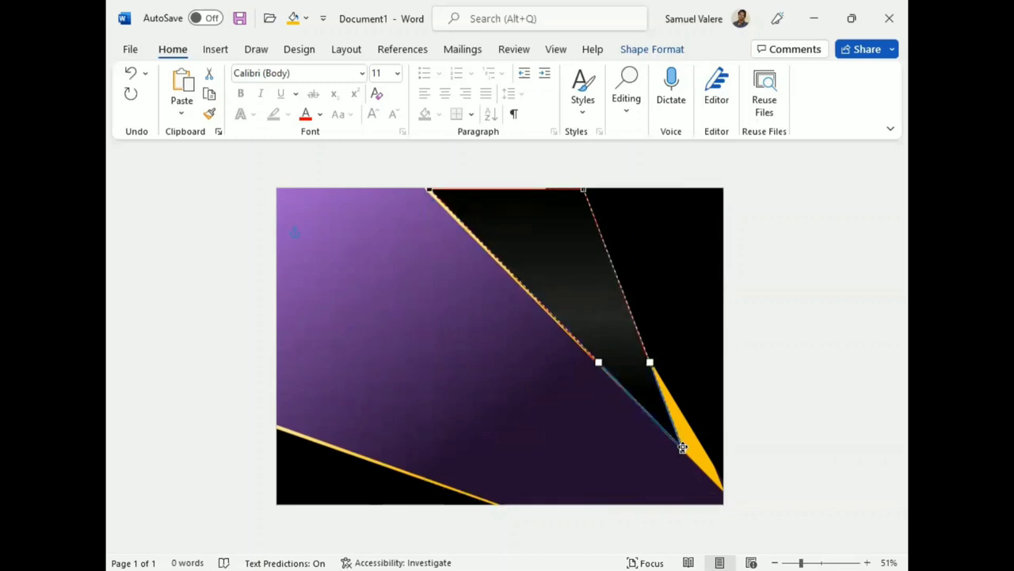
{"action": "left_click_drag", "start_coordinate": [684, 448], "coordinate": [685, 448]}
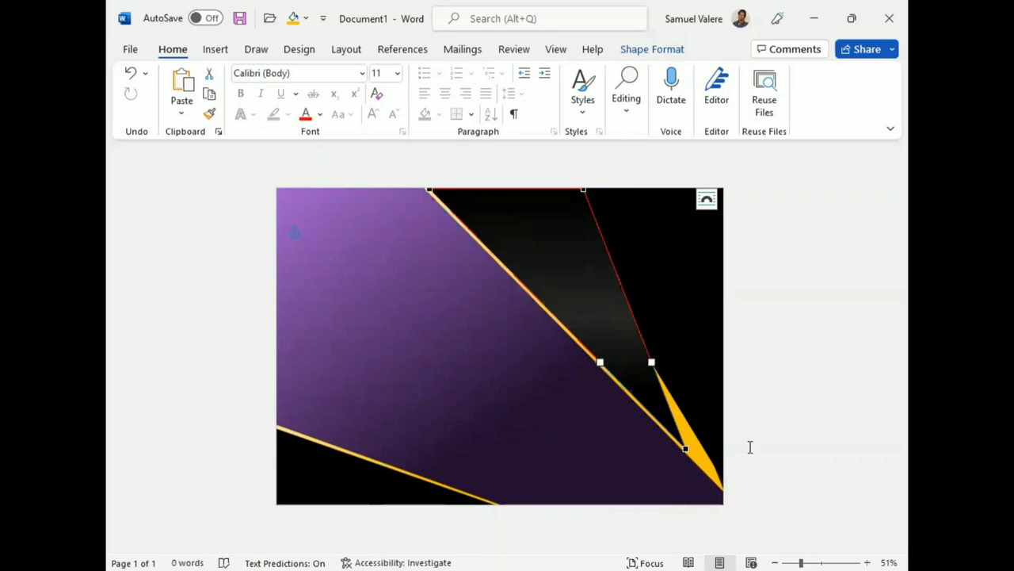
{"action": "left_click", "coordinate": [825, 373]}
{"action": "left_click", "coordinate": [582, 293]}
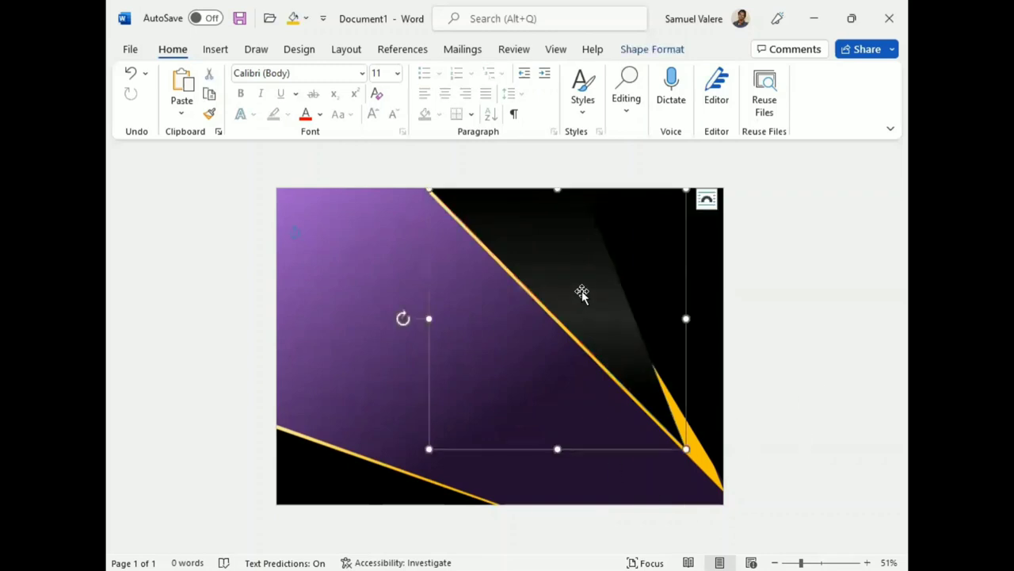
{"action": "left_click", "coordinate": [784, 314]}
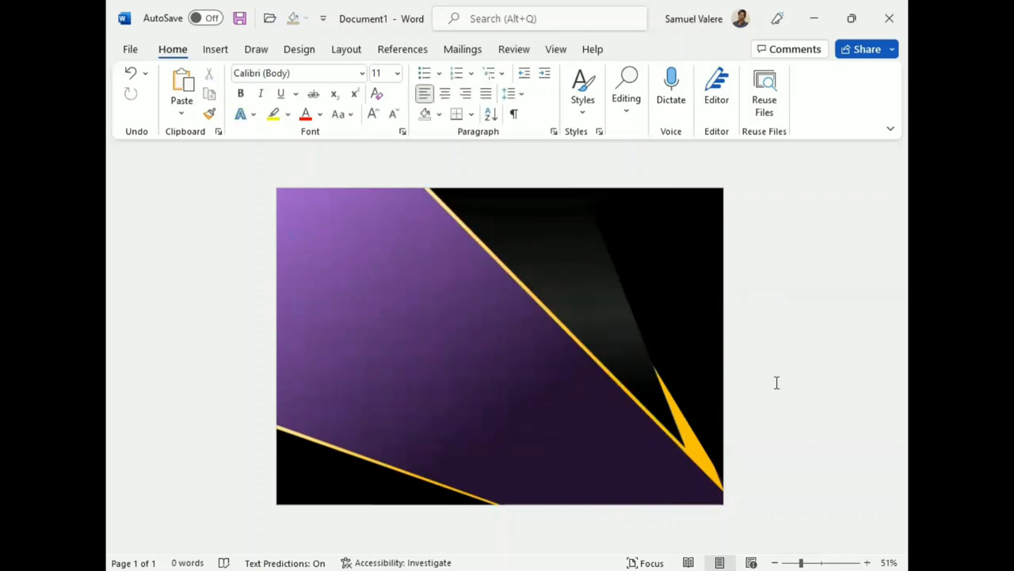
{"action": "left_click", "coordinate": [665, 296]}
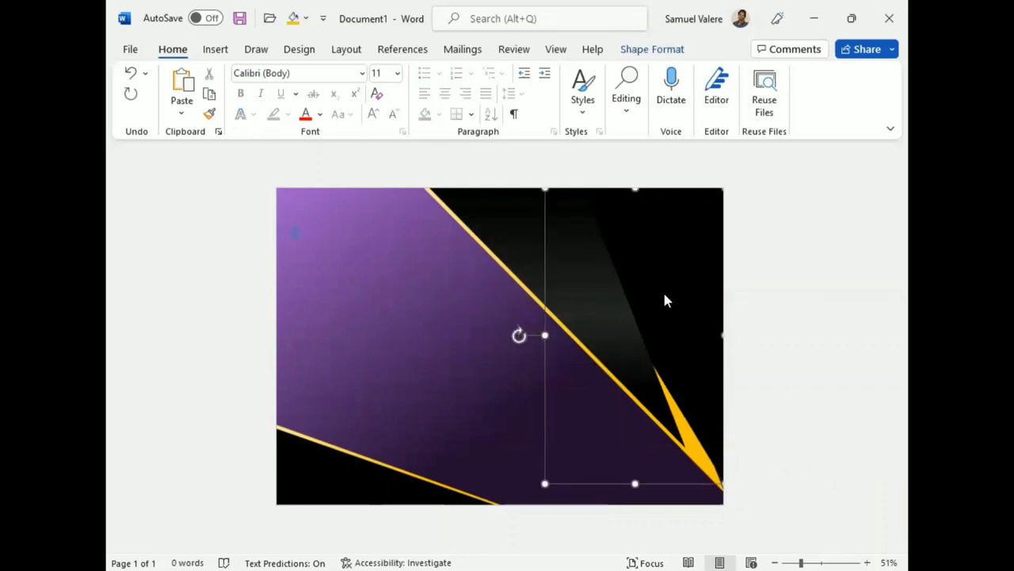
Switch the dark right-hand shape to a gradient fill and shift its middle stop left
{"action": "left_click", "coordinate": [669, 47]}
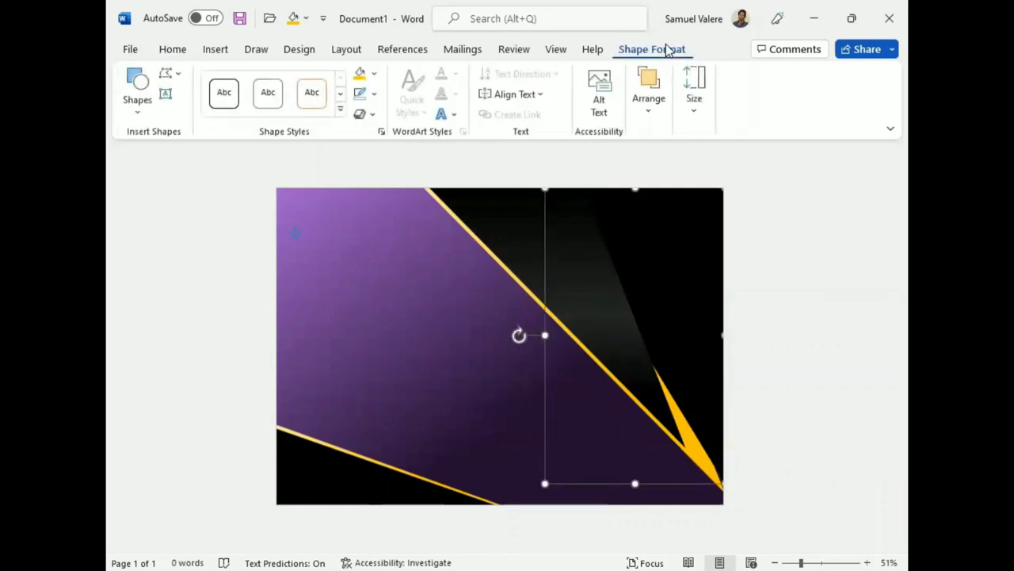
{"action": "left_click", "coordinate": [376, 75]}
{"action": "mouse_move", "coordinate": [420, 315]}
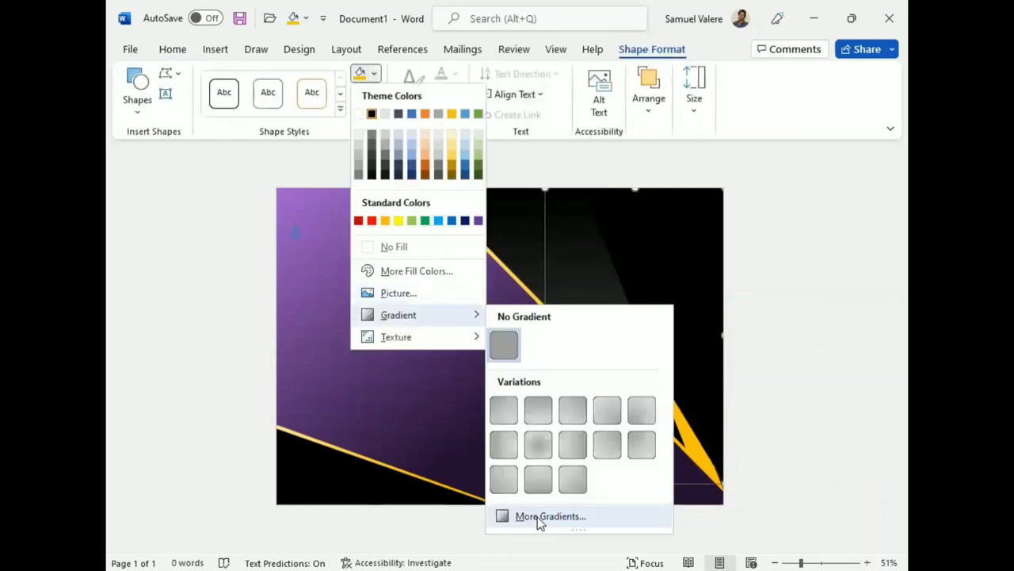
{"action": "left_click", "coordinate": [537, 516]}
{"action": "left_click", "coordinate": [741, 285]}
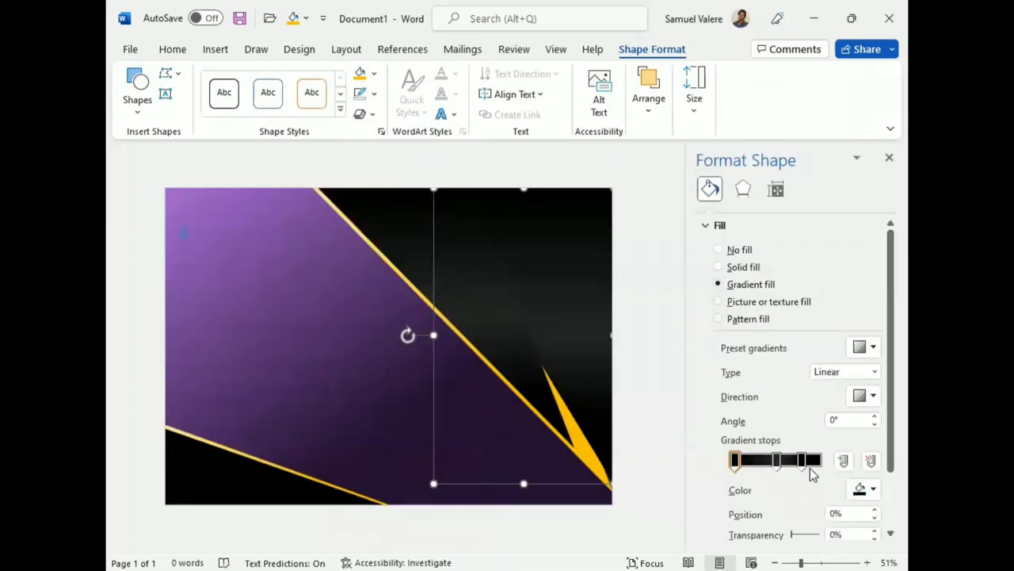
{"action": "left_click_drag", "start_coordinate": [777, 460], "coordinate": [753, 470]}
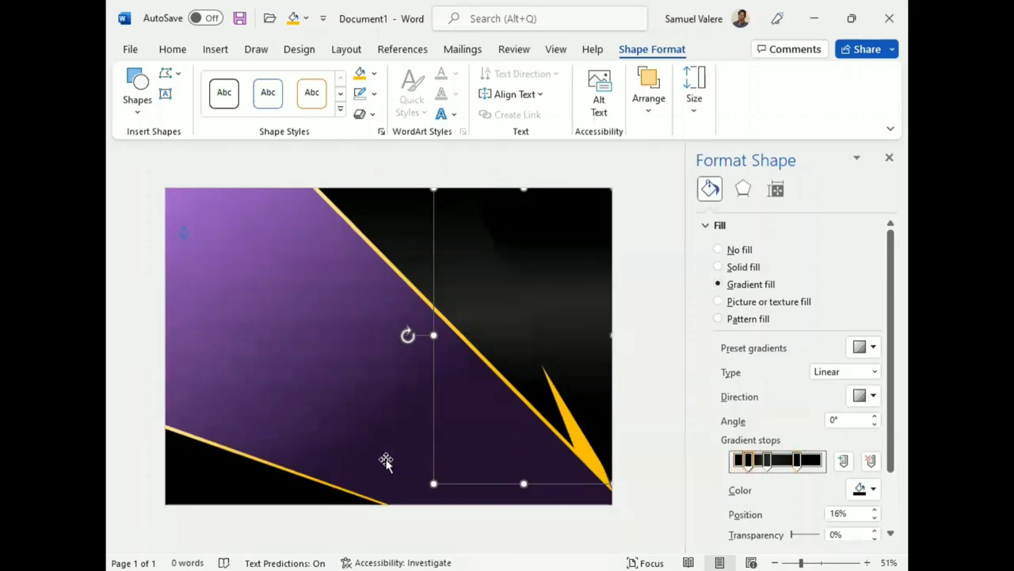
{"action": "left_click", "coordinate": [887, 161]}
{"action": "left_click", "coordinate": [392, 324]}
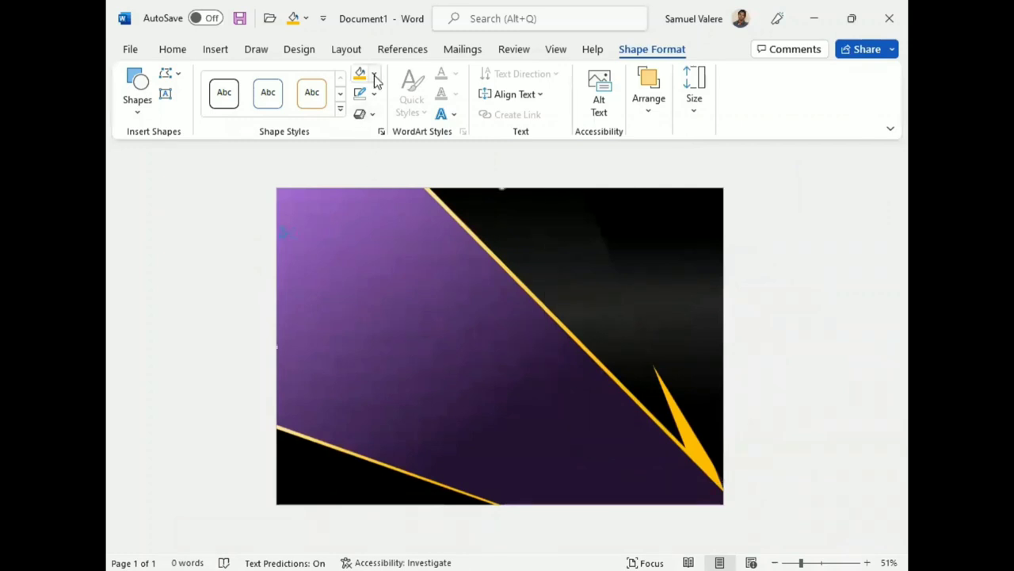
Draw a rectangle over the certificate and resize its edges to sit just inside the page
{"action": "left_click", "coordinate": [137, 104]}
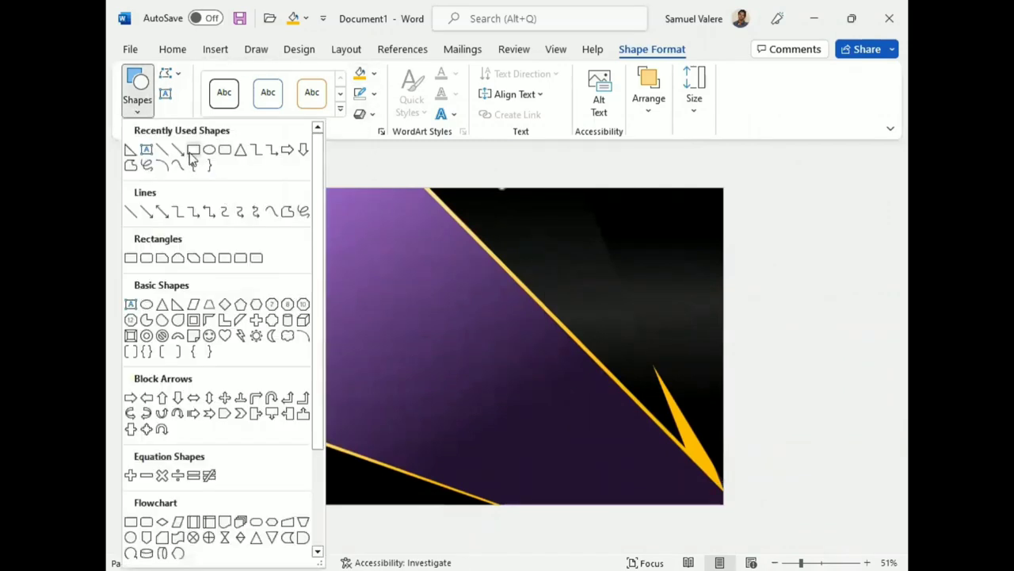
{"action": "left_click_drag", "start_coordinate": [316, 209], "coordinate": [707, 491]}
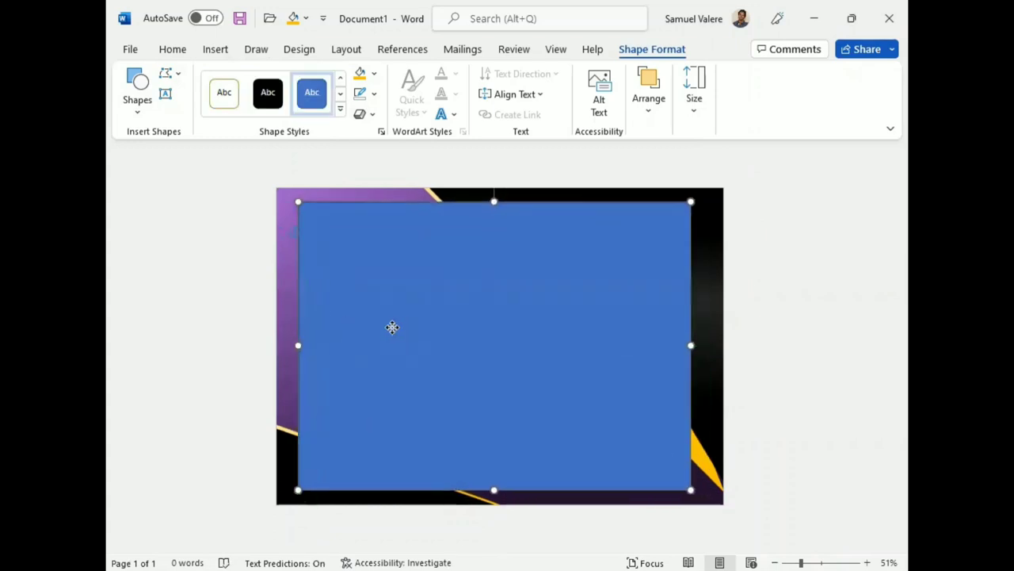
{"action": "left_click_drag", "start_coordinate": [393, 332], "coordinate": [371, 319]}
{"action": "left_click_drag", "start_coordinate": [687, 336], "coordinate": [703, 337]}
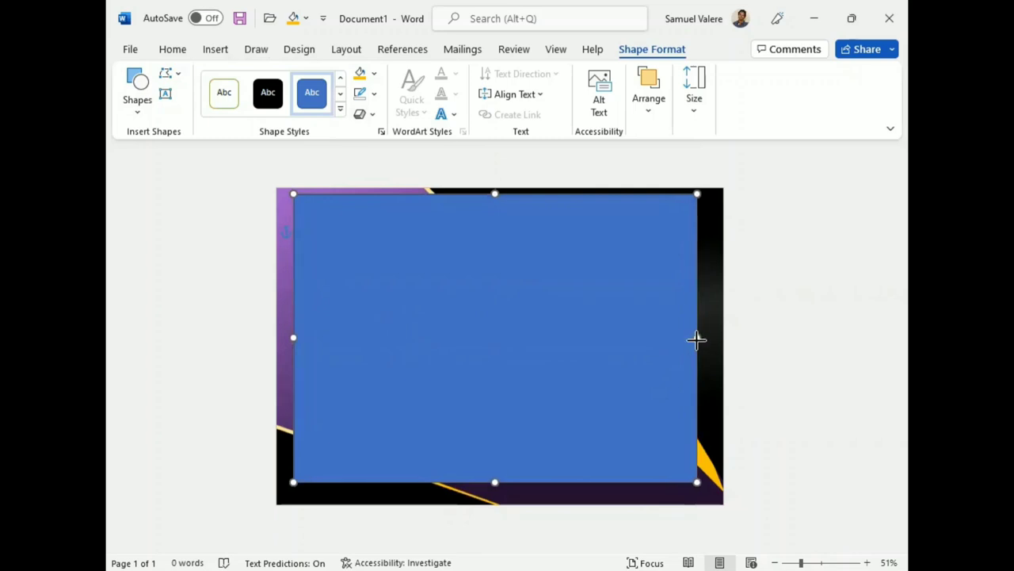
{"action": "left_click_drag", "start_coordinate": [293, 337], "coordinate": [283, 337]}
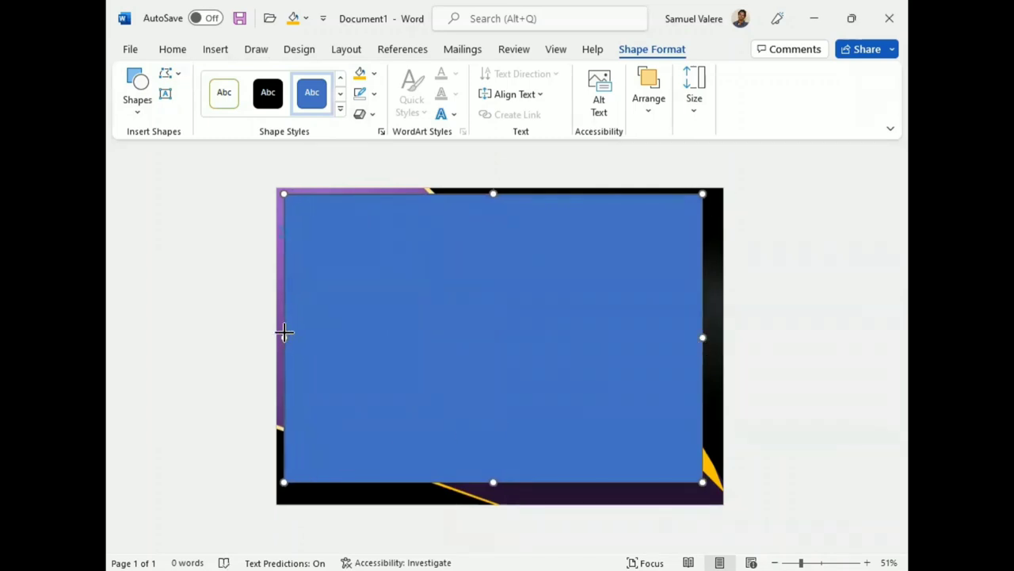
{"action": "left_click_drag", "start_coordinate": [703, 337], "coordinate": [713, 337]}
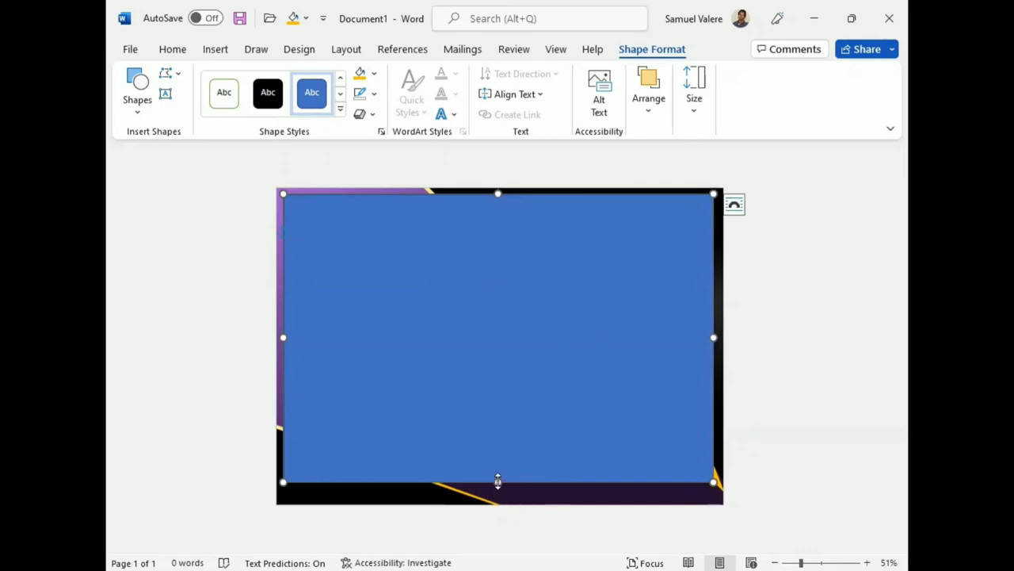
{"action": "left_click_drag", "start_coordinate": [497, 482], "coordinate": [497, 496]}
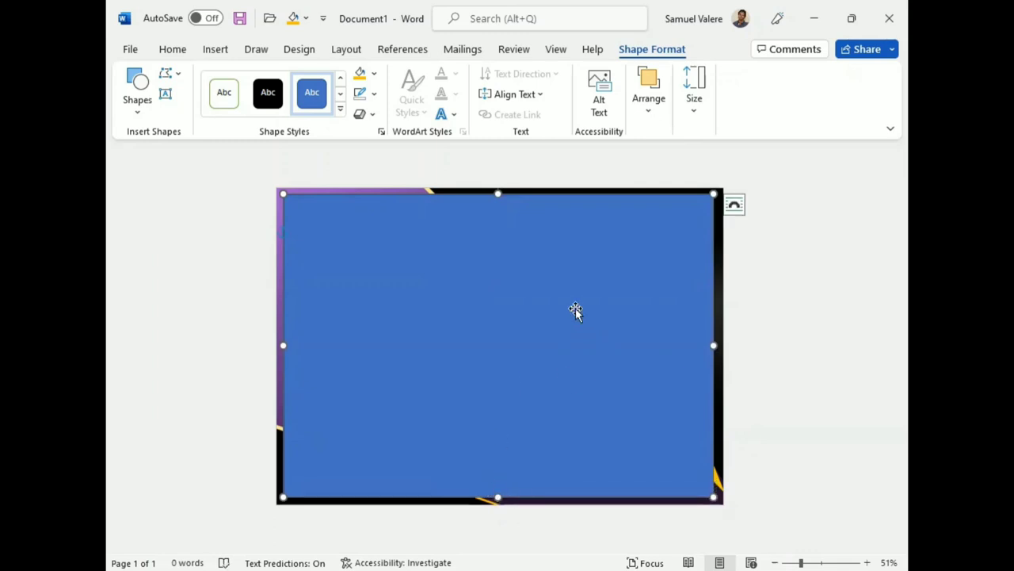
{"action": "left_click_drag", "start_coordinate": [508, 331], "coordinate": [510, 333]}
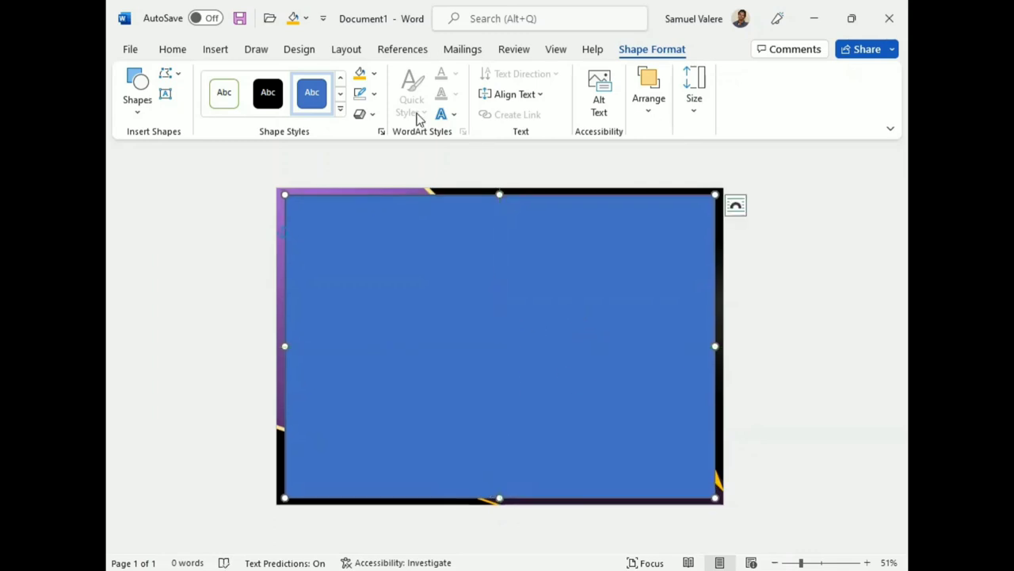
Remove the inset rectangle's fill
{"action": "left_click", "coordinate": [366, 245]}
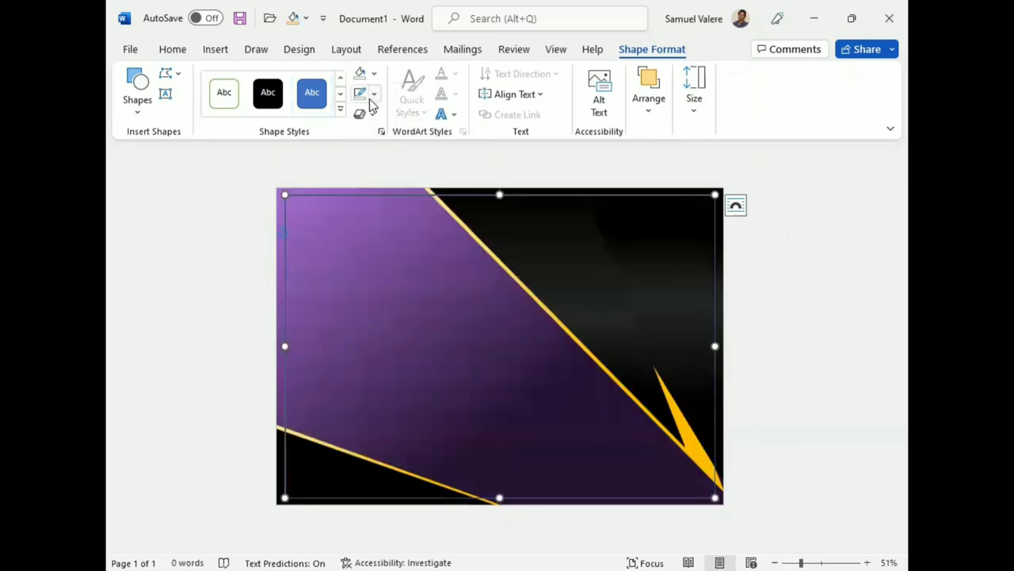
{"action": "left_click", "coordinate": [373, 94]}
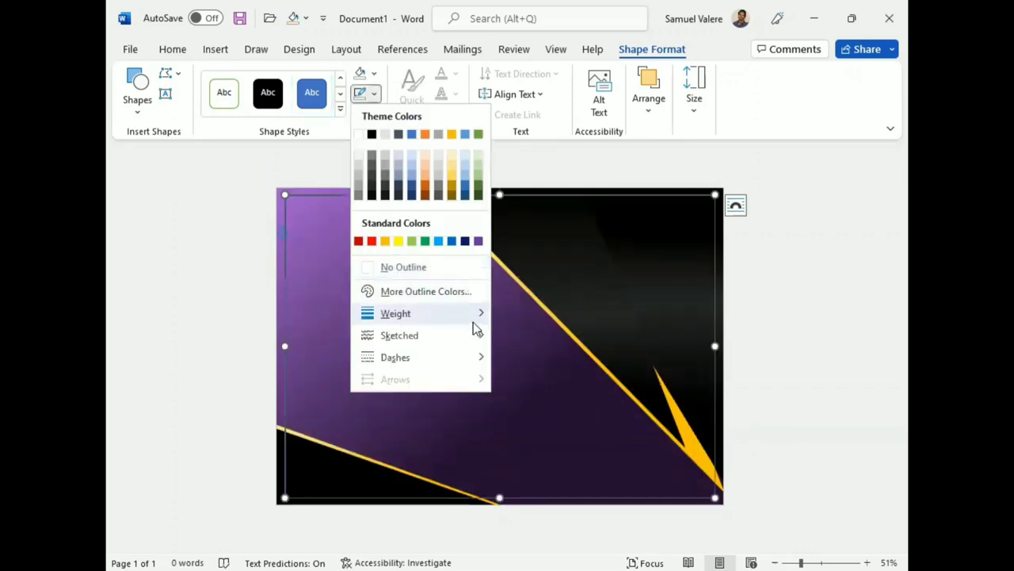
{"action": "mouse_move", "coordinate": [396, 313]}
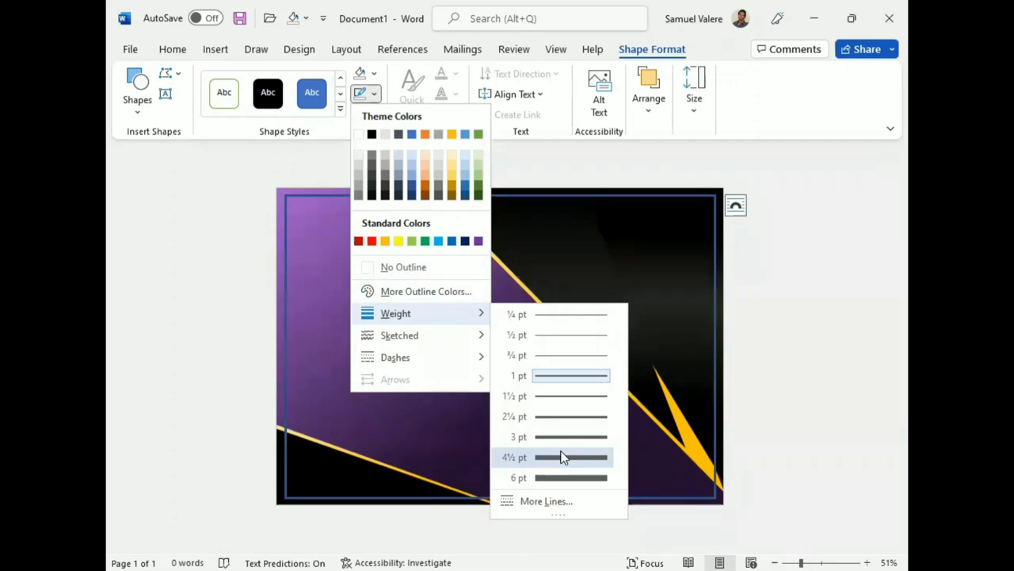
{"action": "left_click", "coordinate": [375, 94]}
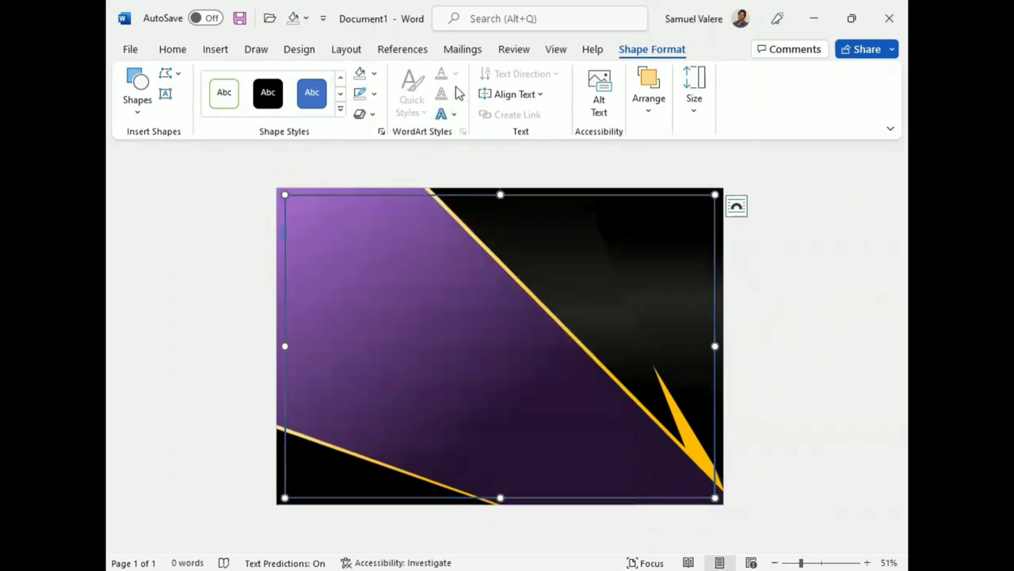
Make the frame outline a gradient line, delete the middle stops and set the end stop to Gold
{"action": "left_click", "coordinate": [377, 95]}
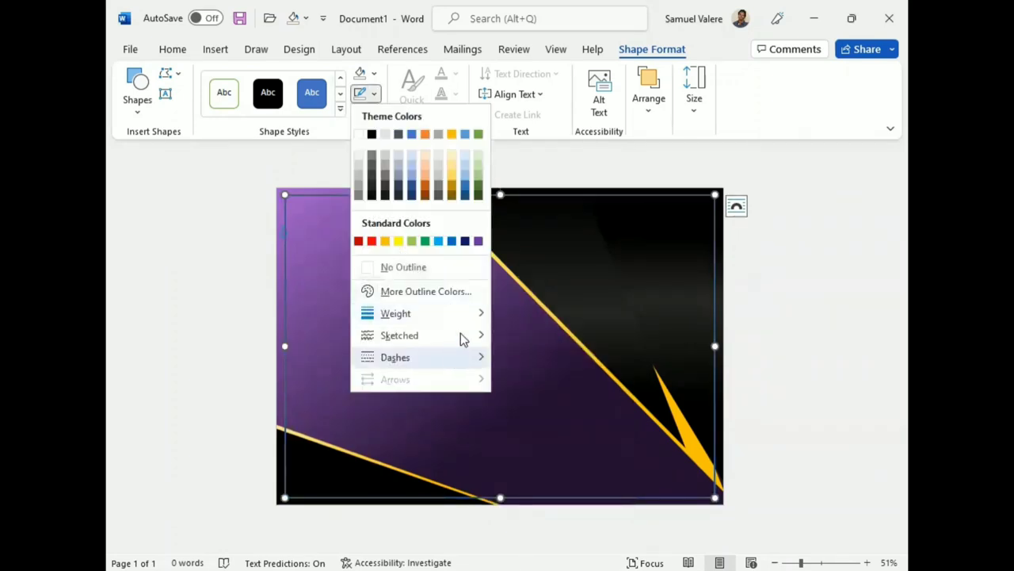
{"action": "mouse_move", "coordinate": [396, 313]}
{"action": "left_click", "coordinate": [546, 504]}
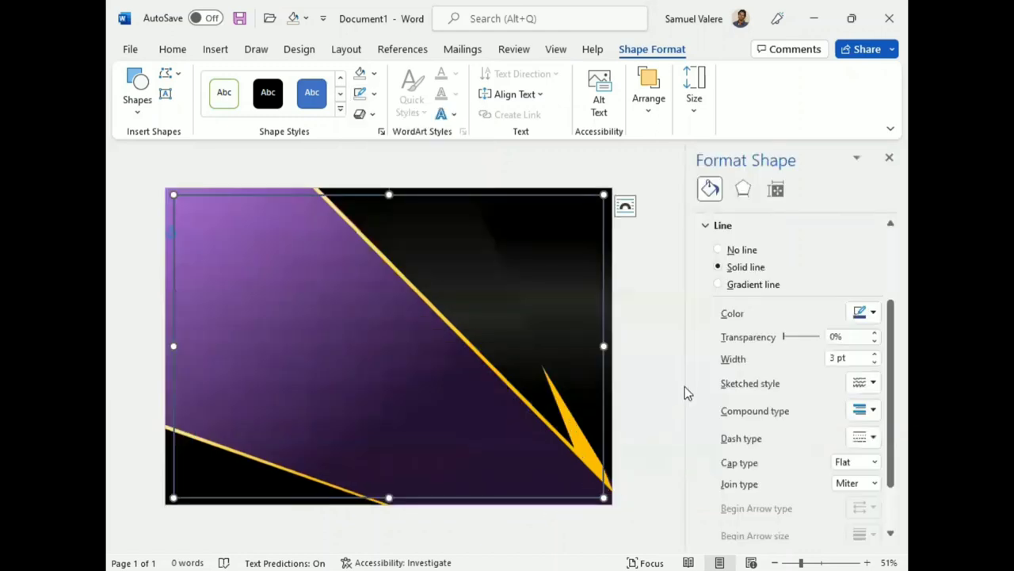
{"action": "left_click", "coordinate": [724, 284]}
{"action": "left_click", "coordinate": [809, 425]}
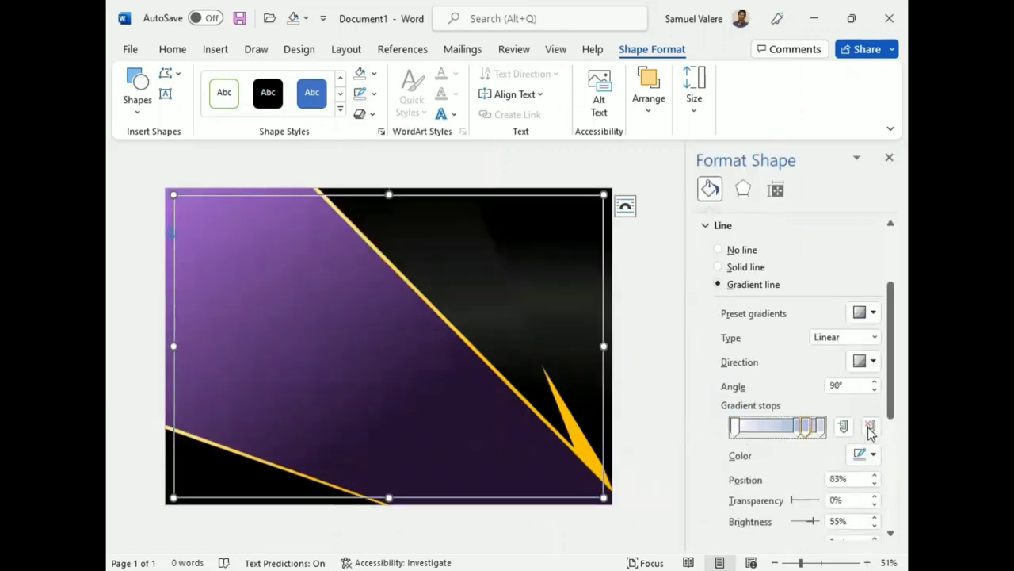
{"action": "left_click", "coordinate": [871, 428]}
{"action": "left_click", "coordinate": [870, 427]}
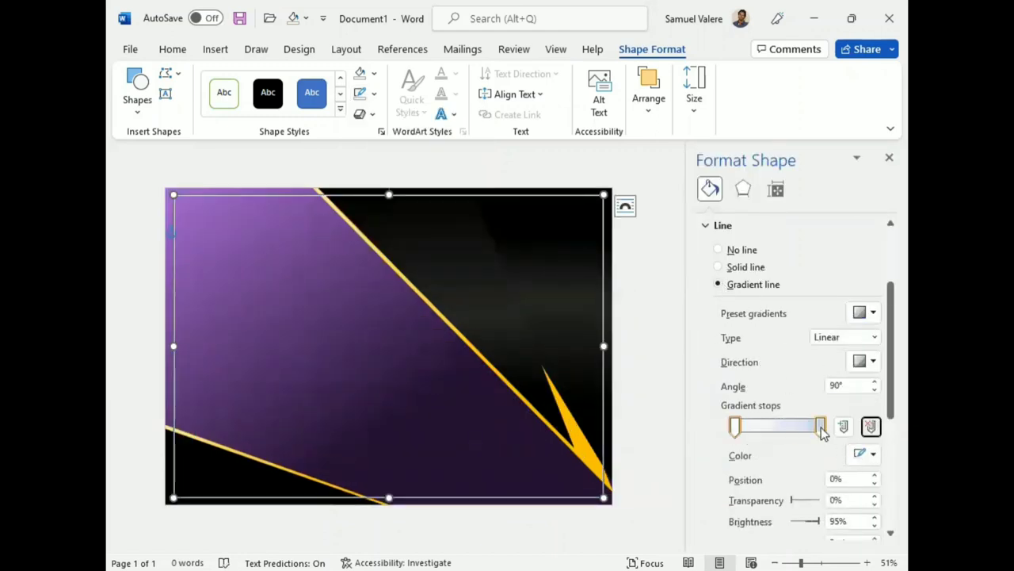
{"action": "left_click", "coordinate": [874, 454]}
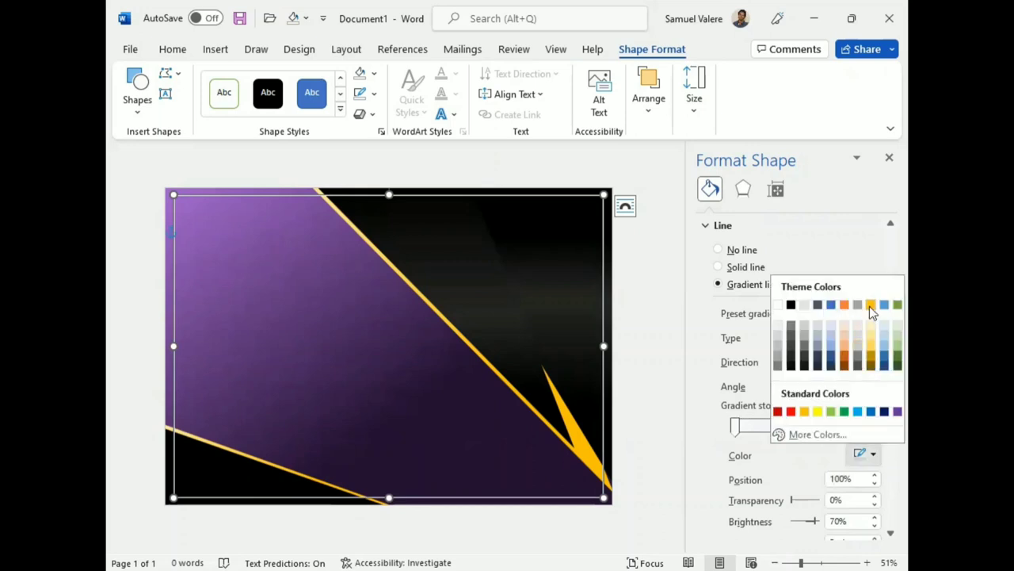
{"action": "left_click", "coordinate": [871, 305]}
{"action": "left_click", "coordinate": [734, 426]}
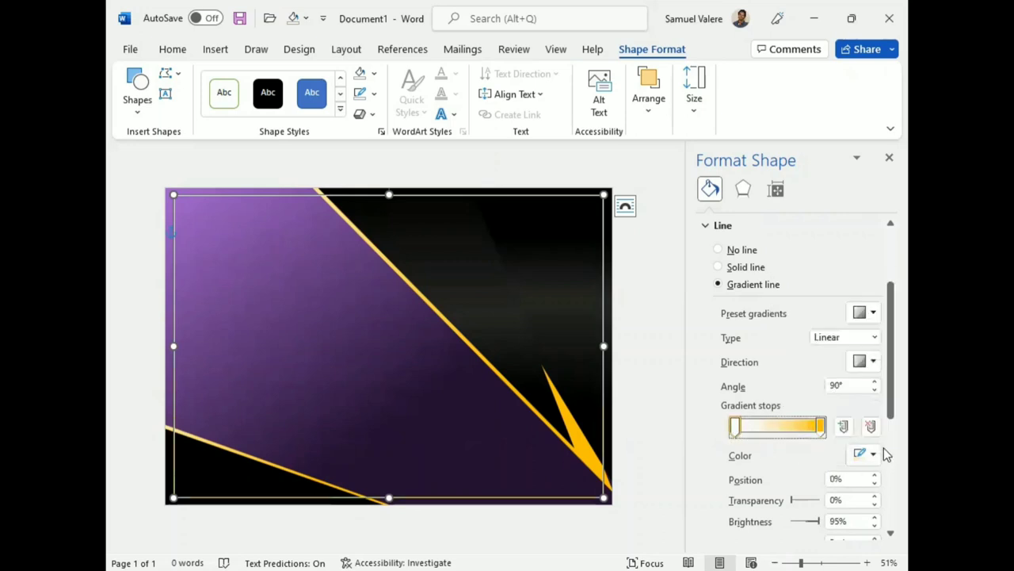
{"action": "left_click", "coordinate": [874, 454]}
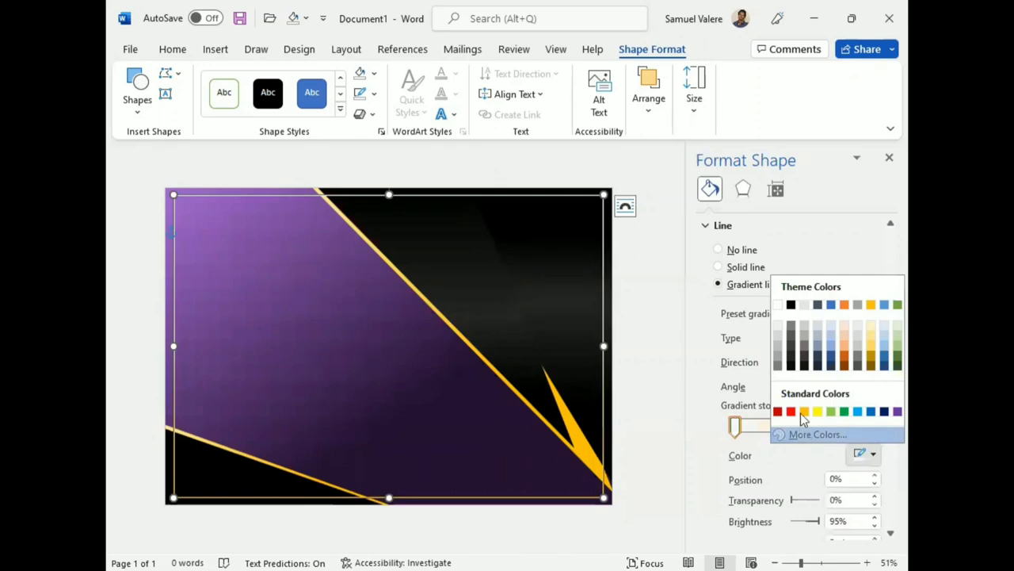
Set the starting gradient stop to a custom deep red-orange (#CF4007)
{"action": "left_click", "coordinate": [816, 434]}
{"action": "mouse_move", "coordinate": [391, 225]}
{"action": "left_mouse_down"}
{"action": "mouse_move", "coordinate": [344, 214]}
{"action": "mouse_move", "coordinate": [310, 192]}
{"action": "left_mouse_up"}
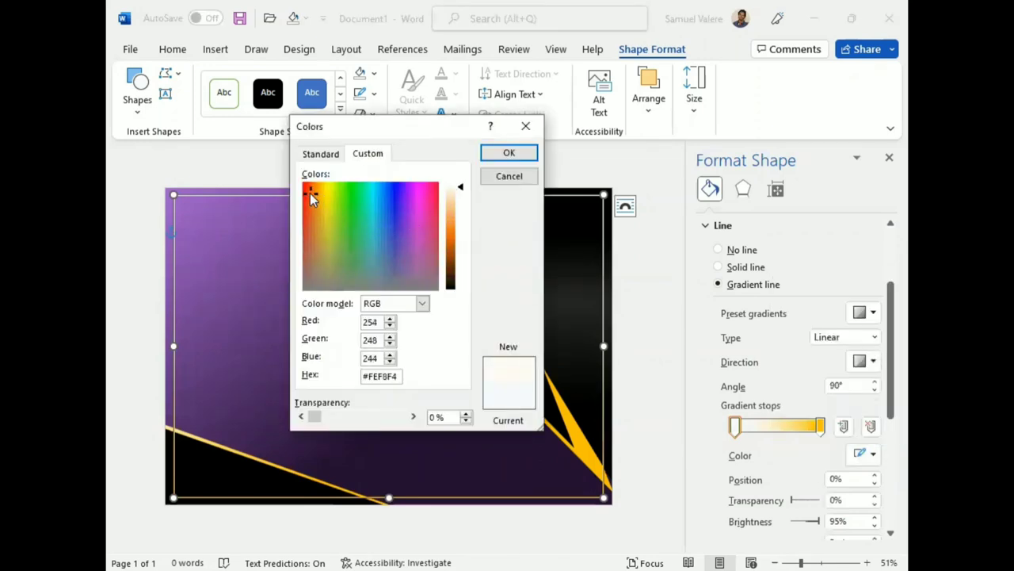
{"action": "left_click_drag", "start_coordinate": [456, 188], "coordinate": [458, 245]}
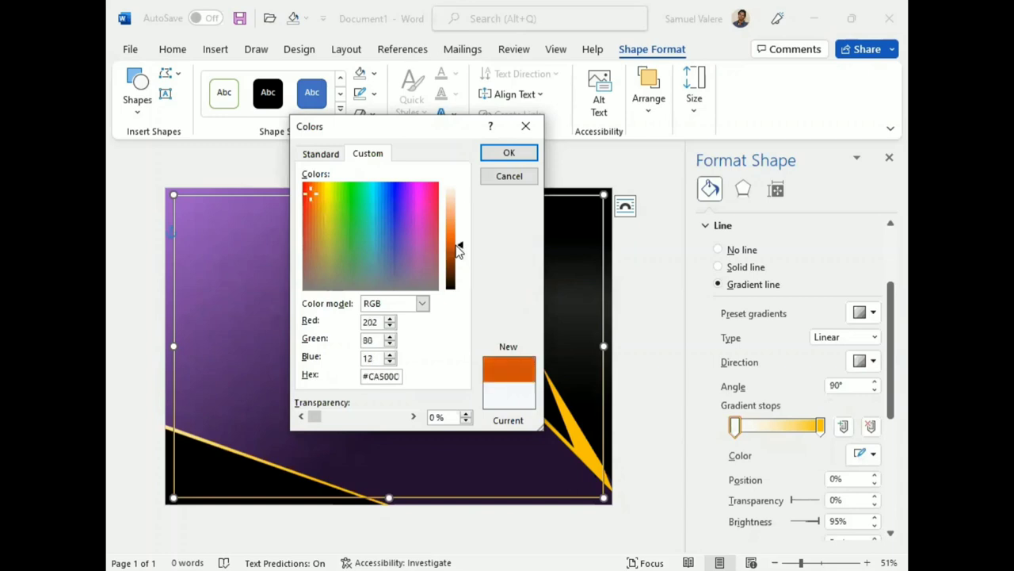
{"action": "left_click_drag", "start_coordinate": [324, 194], "coordinate": [309, 189]}
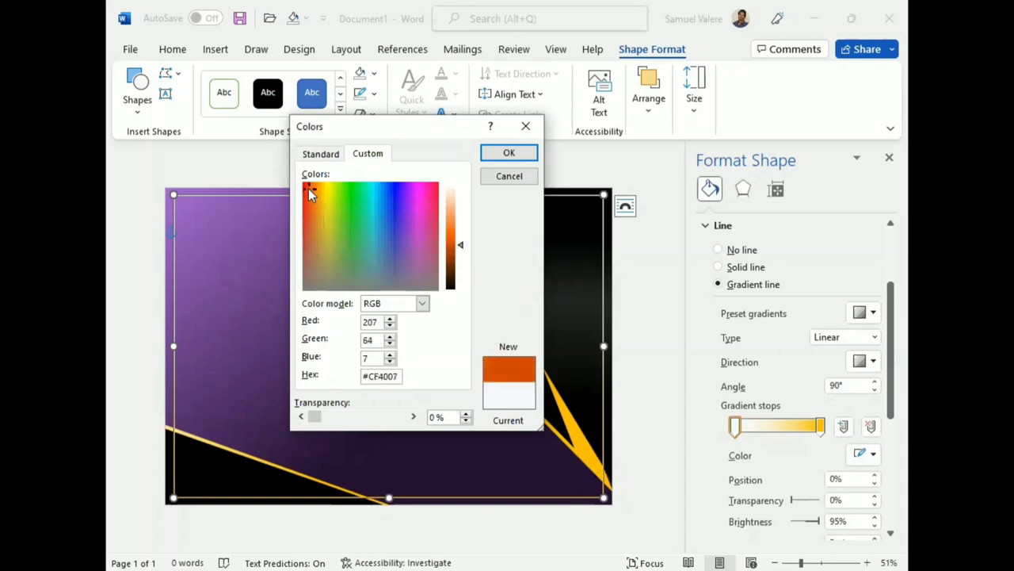
{"action": "left_click", "coordinate": [509, 152]}
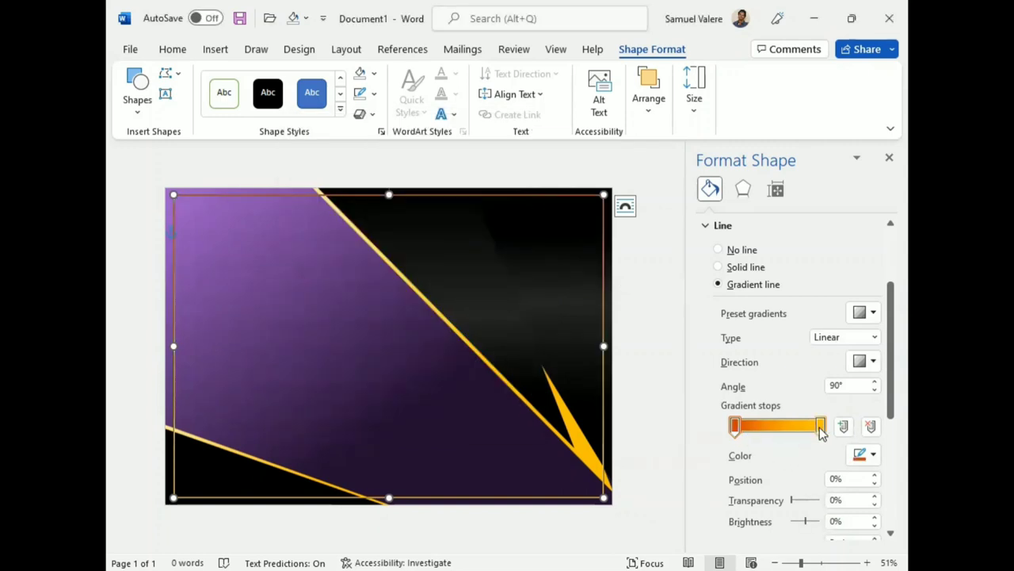
Make the outline gradient Rectangular from a corner and move the orange stop to 34%
{"action": "left_click", "coordinate": [874, 362]}
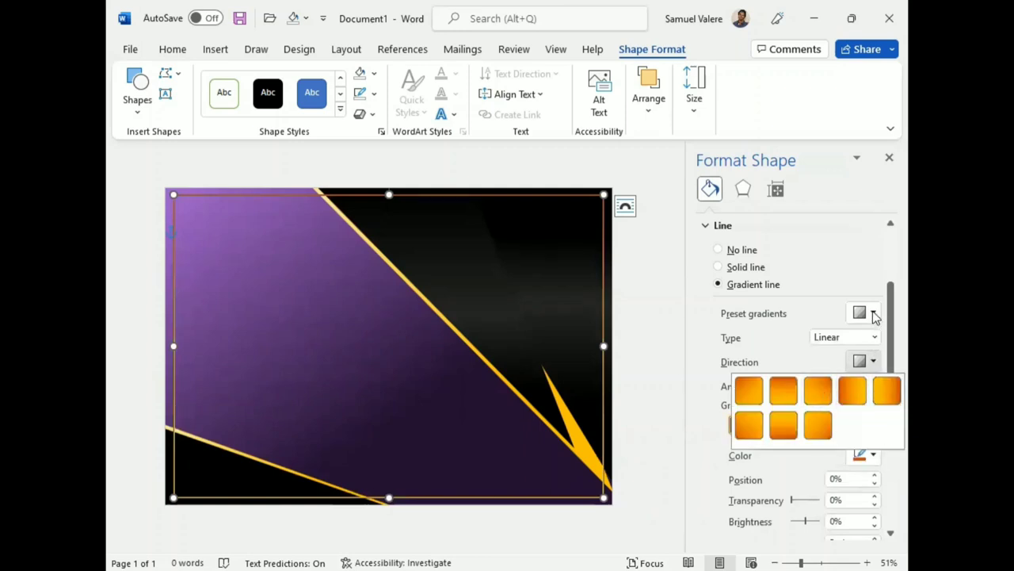
{"action": "left_click", "coordinate": [880, 339]}
{"action": "left_click", "coordinate": [878, 339]}
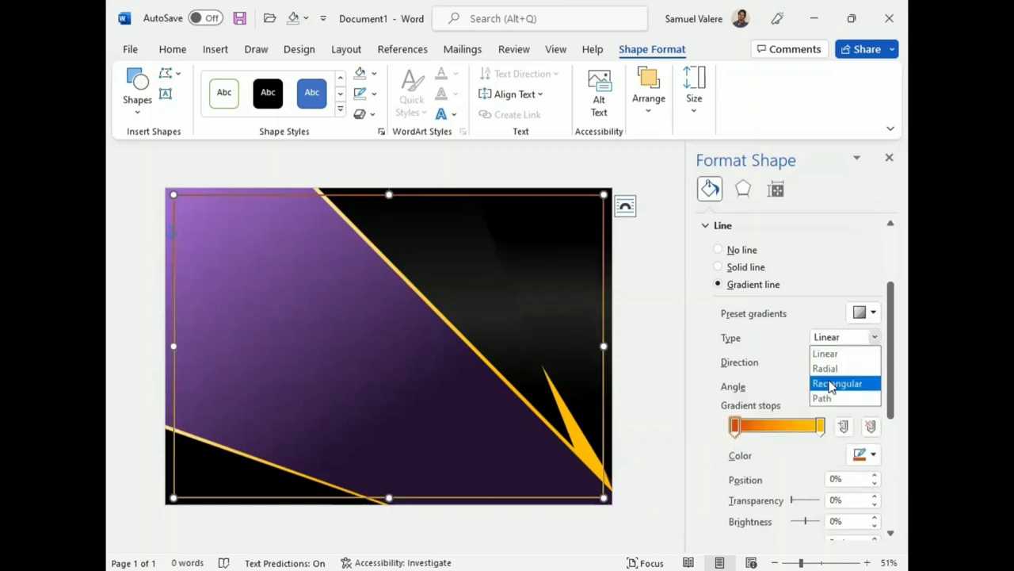
{"action": "left_click", "coordinate": [829, 383]}
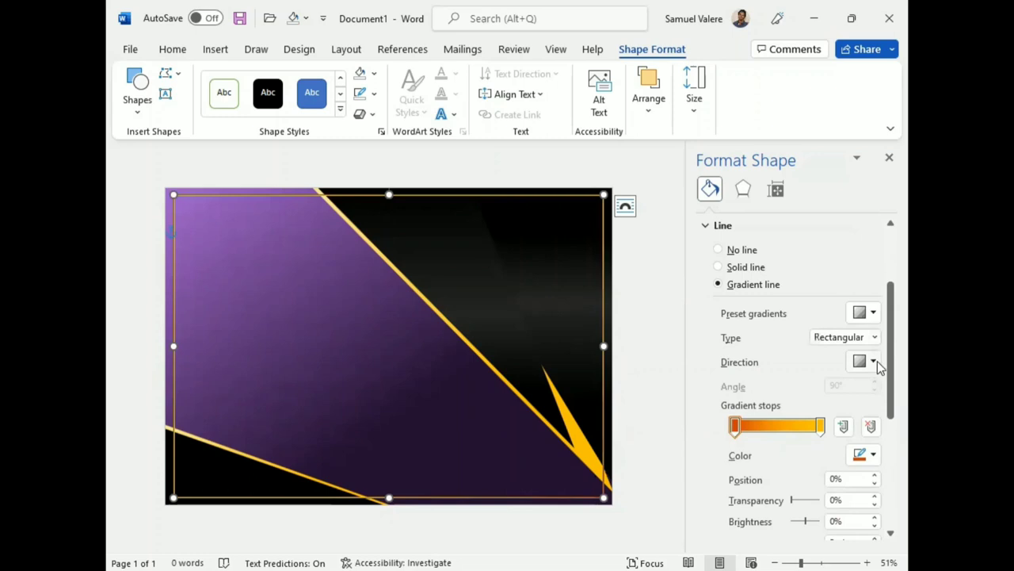
{"action": "left_click", "coordinate": [875, 363]}
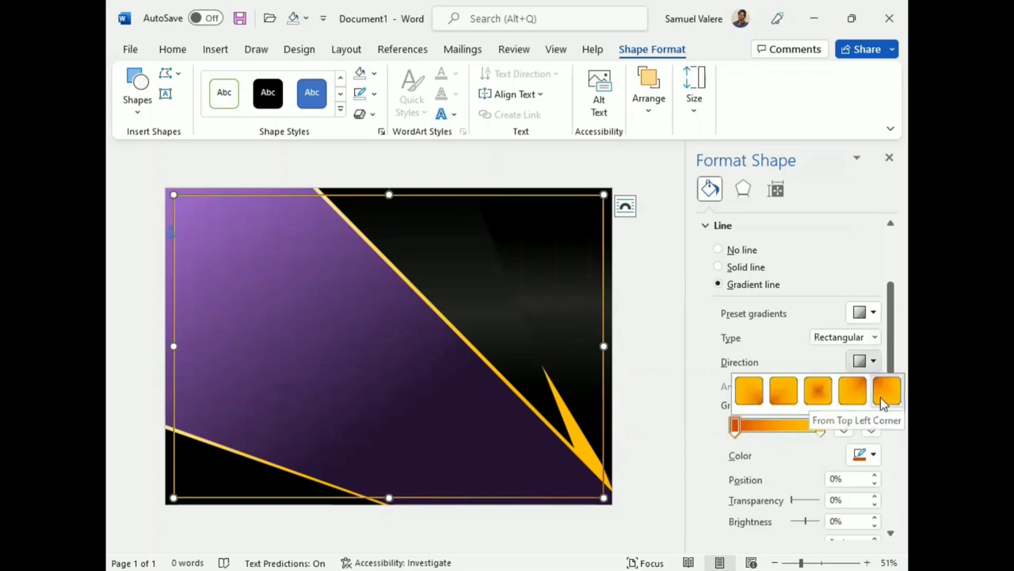
{"action": "left_click", "coordinate": [885, 390]}
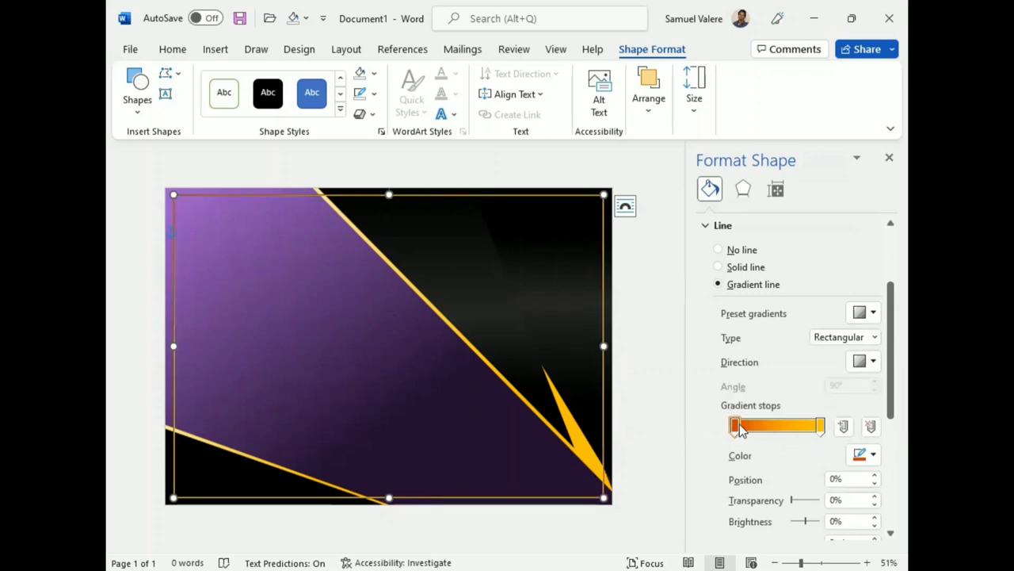
{"action": "left_click_drag", "start_coordinate": [735, 426], "coordinate": [770, 439]}
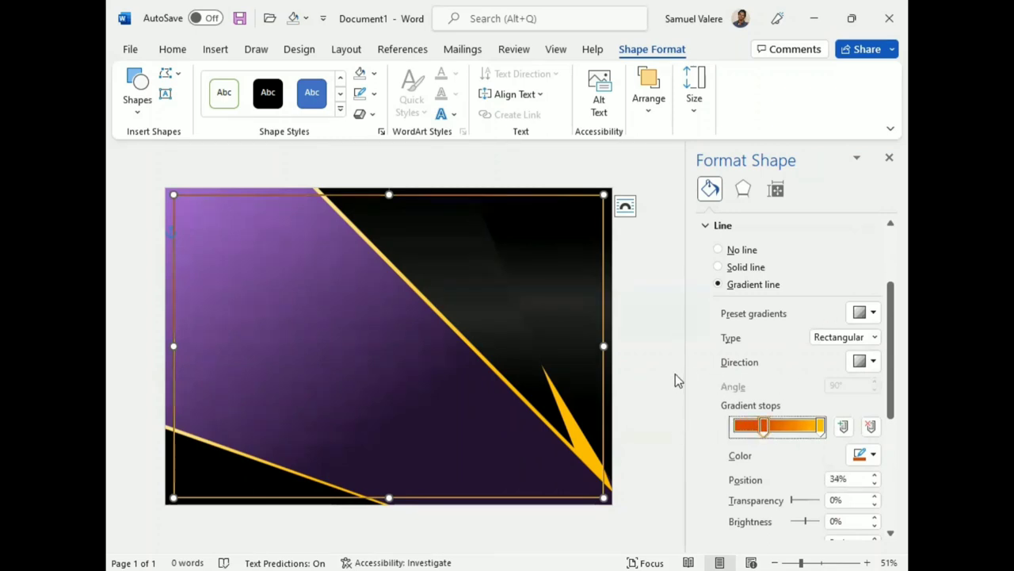
{"action": "left_click", "coordinate": [889, 160]}
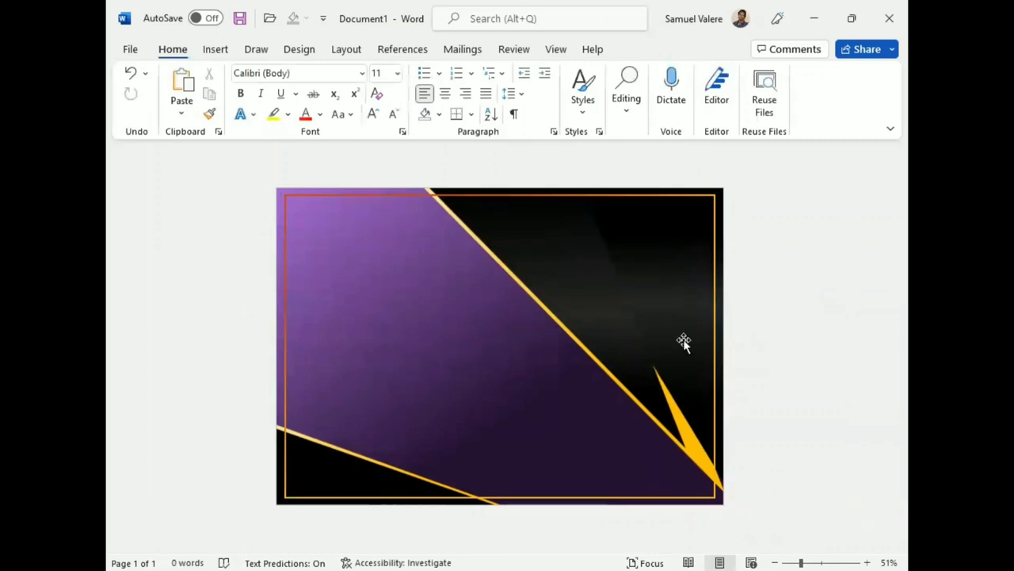
Draw a text box in the certificate's upper left containing the word Certificate
{"action": "left_click", "coordinate": [214, 49]}
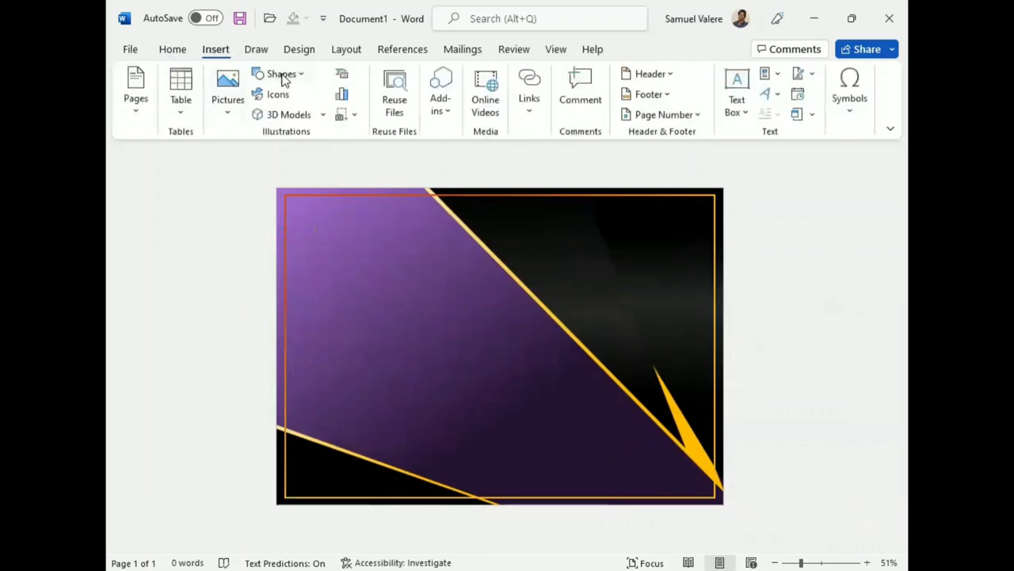
{"action": "left_click", "coordinate": [279, 74]}
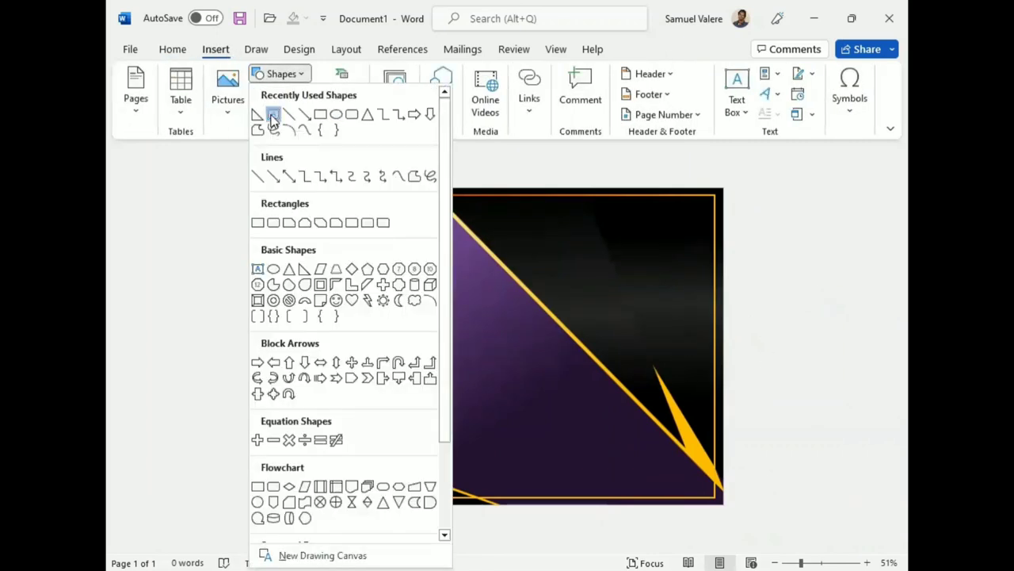
{"action": "left_click", "coordinate": [274, 115]}
{"action": "mouse_move", "coordinate": [319, 270]}
{"action": "left_mouse_down"}
{"action": "mouse_move", "coordinate": [420, 341]}
{"action": "mouse_move", "coordinate": [490, 331]}
{"action": "left_mouse_up"}
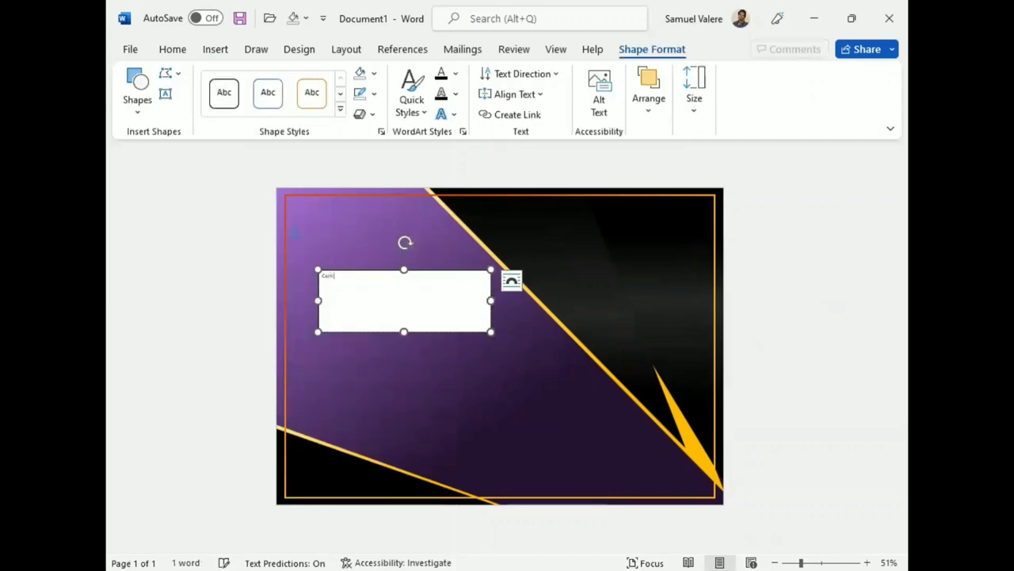
{"action": "double_click", "coordinate": [331, 275]}
Centre the title, make it bold UPPERCASE at 48 pt, and shorten its box
{"action": "left_click", "coordinate": [173, 50]}
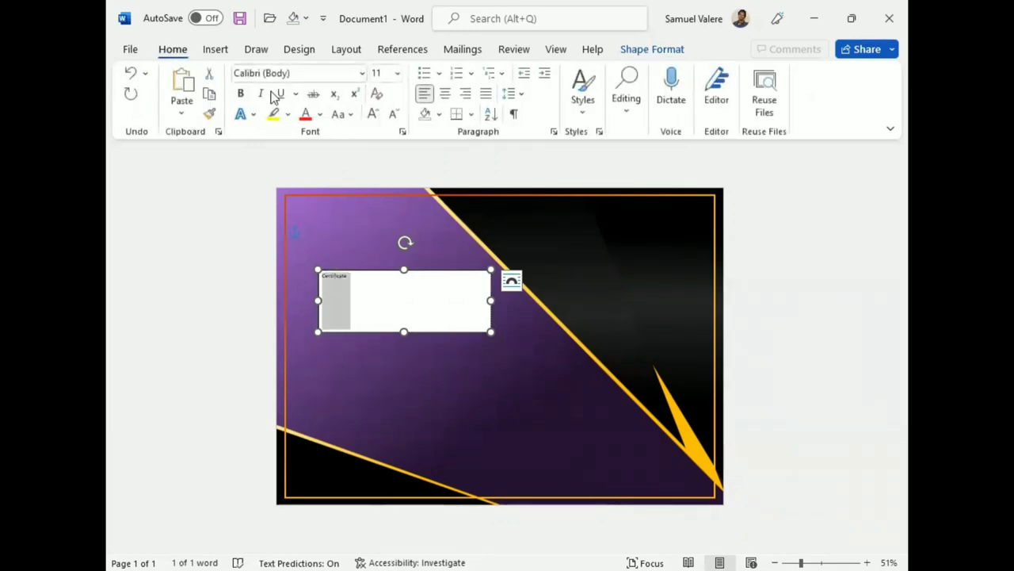
{"action": "left_click", "coordinate": [445, 94]}
{"action": "left_click", "coordinate": [372, 115]}
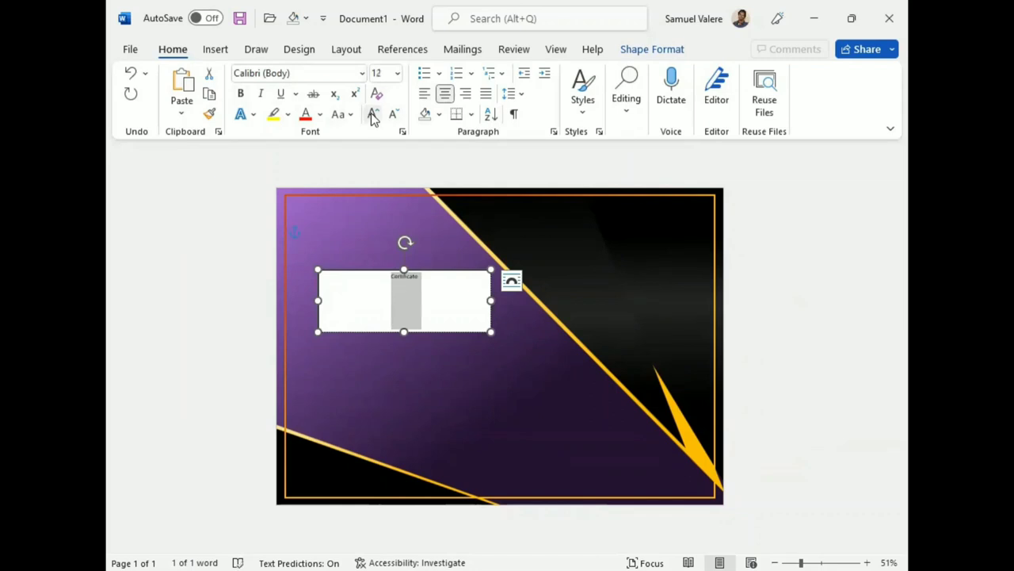
{"action": "left_click", "coordinate": [373, 115]}
{"action": "left_click", "coordinate": [372, 115]}
{"action": "left_click", "coordinate": [372, 115]}
{"action": "left_click", "coordinate": [372, 115]}
{"action": "left_click", "coordinate": [372, 115]}
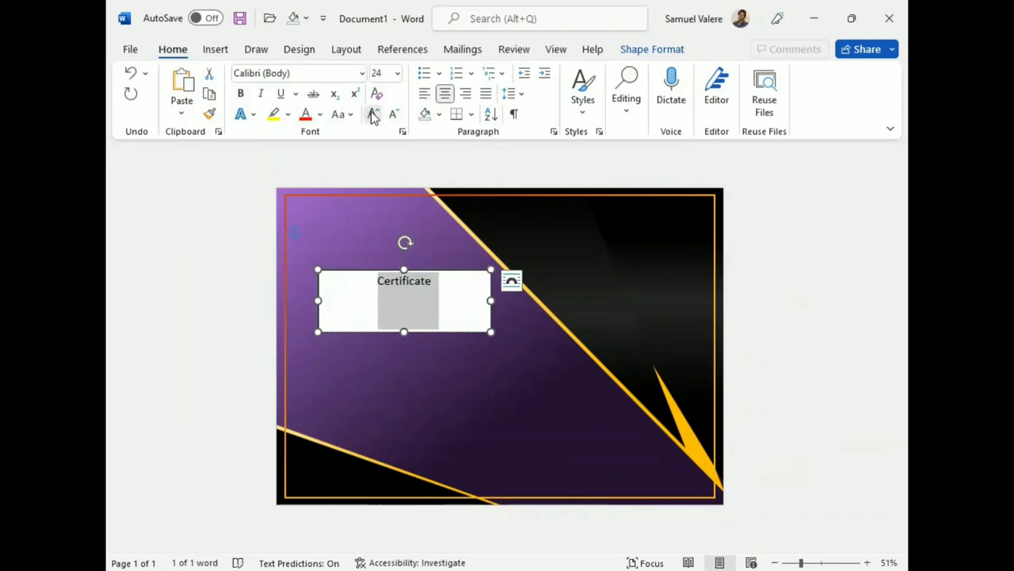
{"action": "left_click", "coordinate": [372, 115]}
{"action": "left_click", "coordinate": [372, 115]}
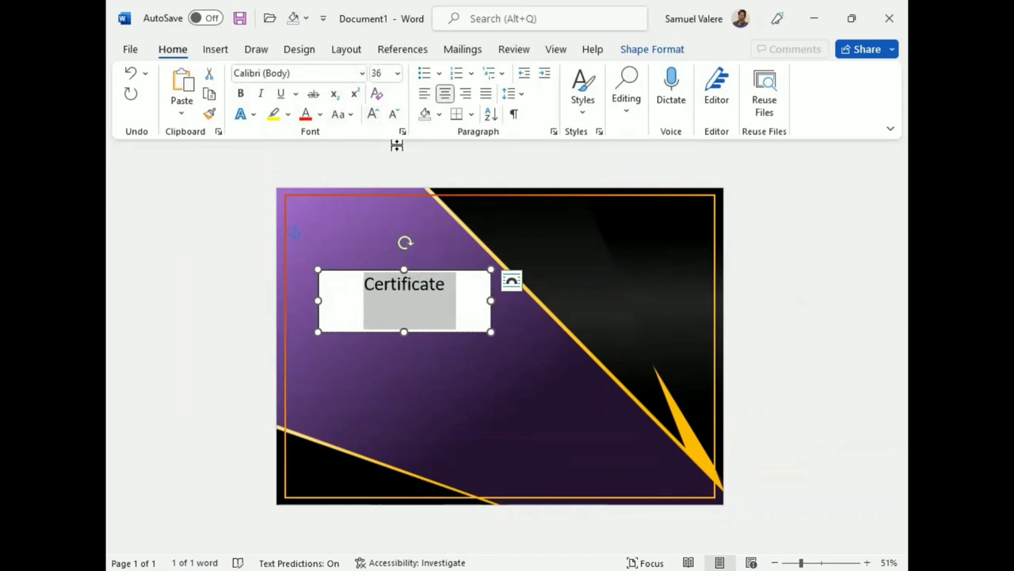
{"action": "left_click", "coordinate": [372, 115]}
{"action": "left_click", "coordinate": [372, 115]}
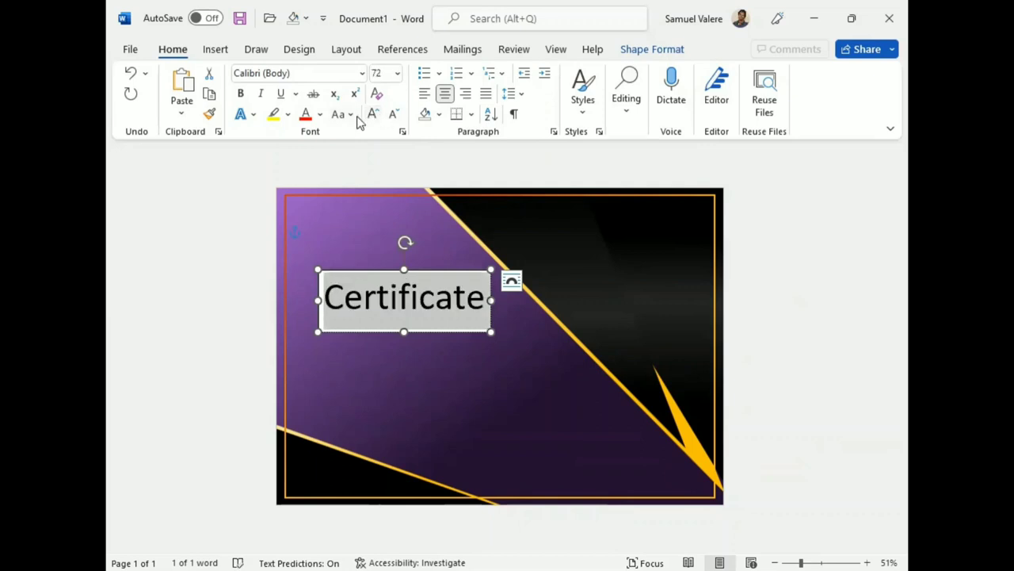
{"action": "left_click", "coordinate": [353, 116]}
{"action": "left_click", "coordinate": [376, 177]}
{"action": "left_click", "coordinate": [394, 116]}
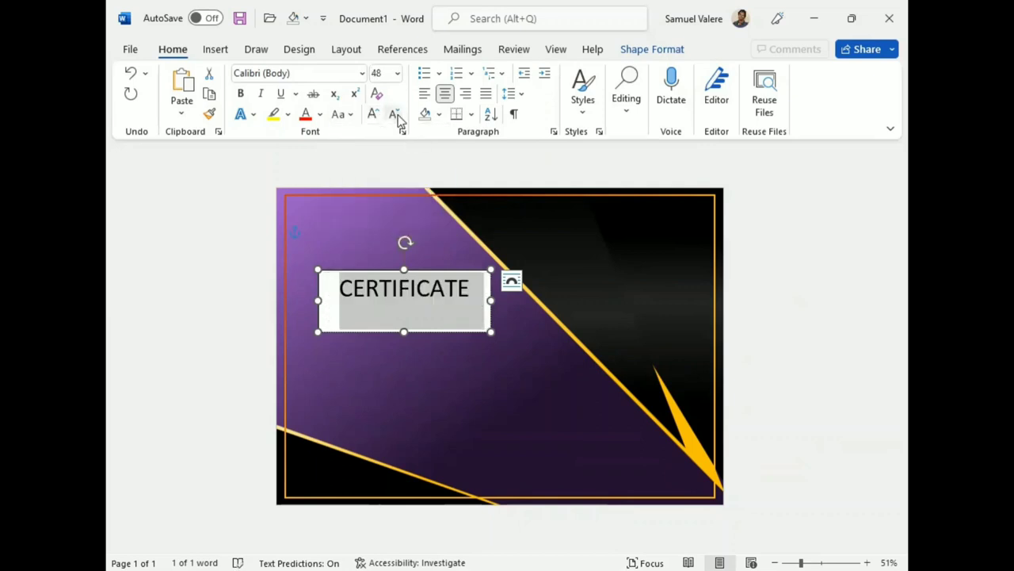
{"action": "left_click", "coordinate": [241, 94]}
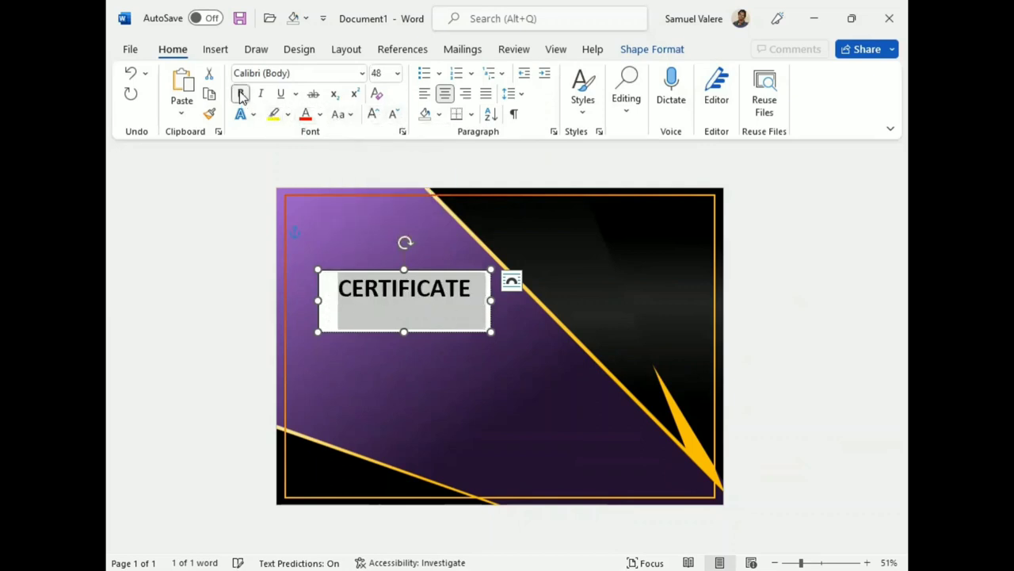
{"action": "left_click", "coordinate": [403, 329]}
{"action": "mouse_move", "coordinate": [402, 330]}
{"action": "left_mouse_down"}
{"action": "mouse_move", "coordinate": [403, 304]}
{"action": "mouse_move", "coordinate": [611, 260]}
{"action": "left_mouse_up"}
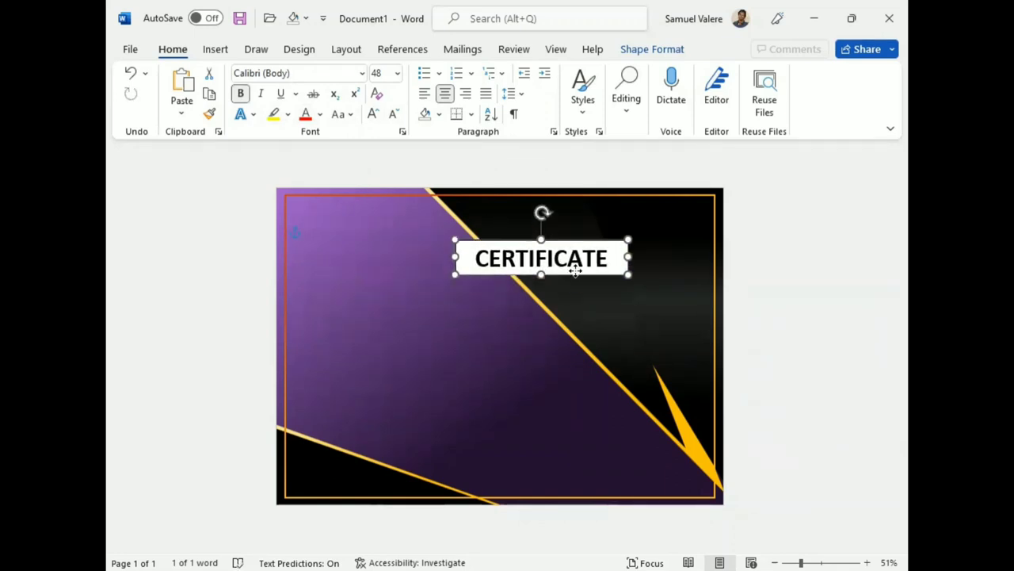
Give the CERTIFICATE box No Fill and No Outline, then move it toward the top-right corner
{"action": "left_click", "coordinate": [624, 252]}
{"action": "left_click", "coordinate": [654, 51]}
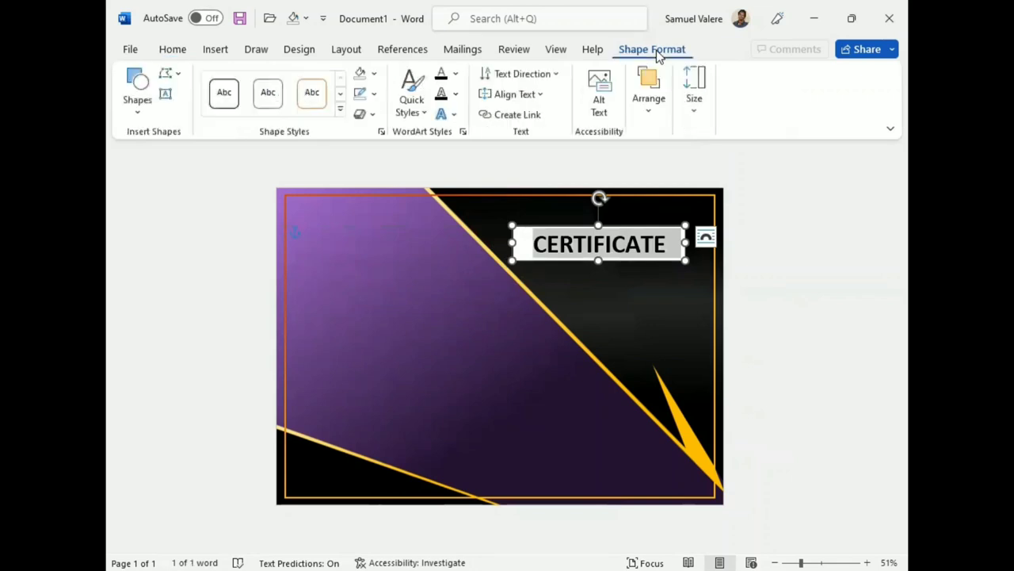
{"action": "left_click", "coordinate": [458, 78]}
{"action": "left_click", "coordinate": [475, 314]}
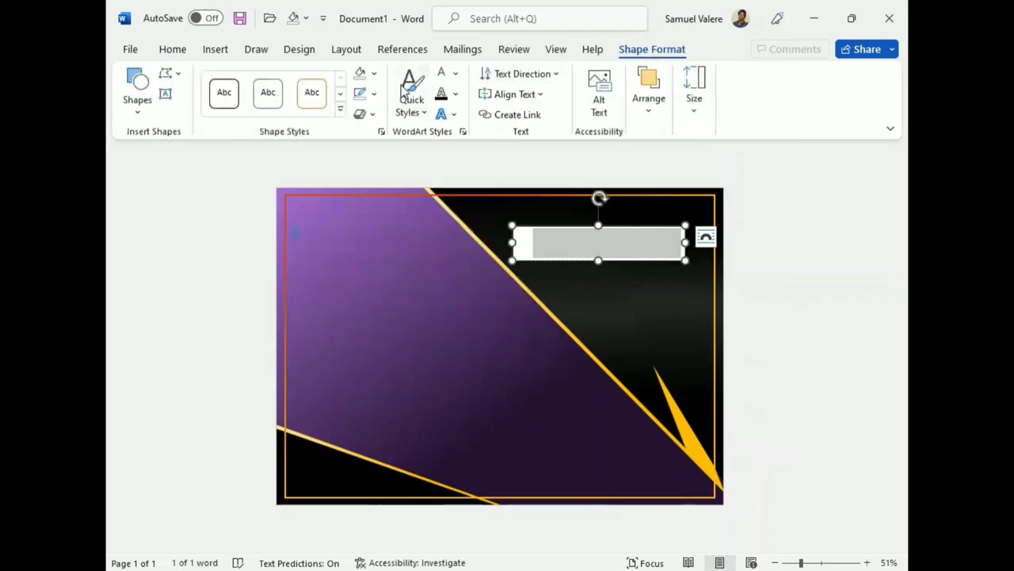
{"action": "left_click", "coordinate": [374, 73]}
{"action": "left_click", "coordinate": [371, 290]}
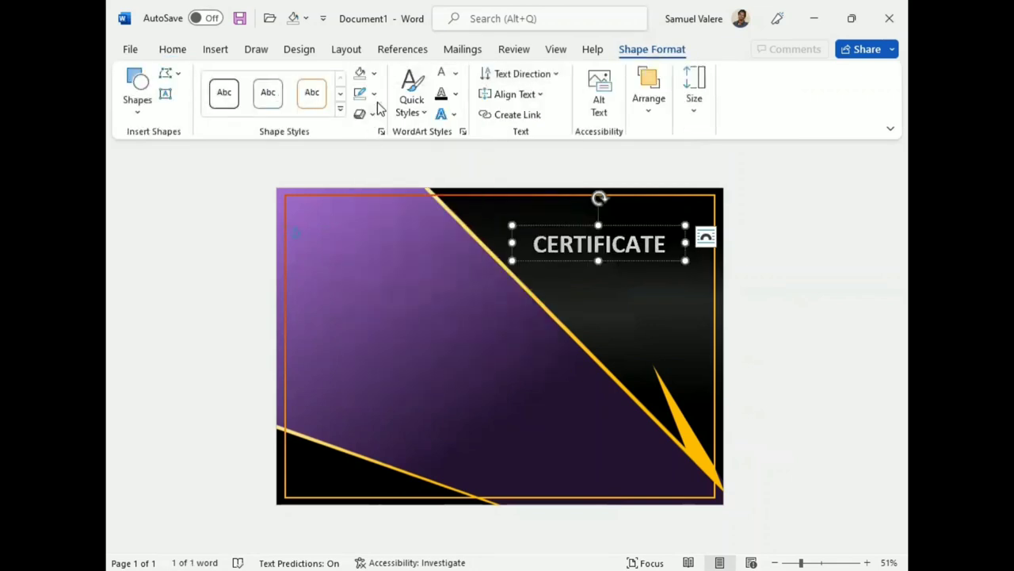
{"action": "left_click", "coordinate": [374, 93]}
{"action": "left_click", "coordinate": [365, 312]}
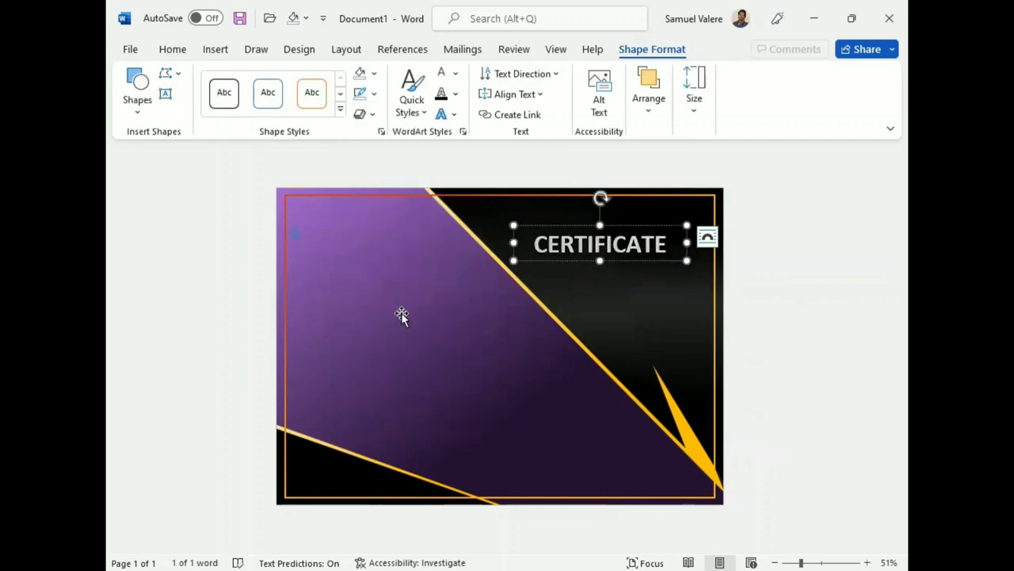
{"action": "mouse_move", "coordinate": [615, 263]}
{"action": "left_mouse_down"}
{"action": "mouse_move", "coordinate": [647, 231]}
{"action": "mouse_move", "coordinate": [644, 242]}
{"action": "left_mouse_up"}
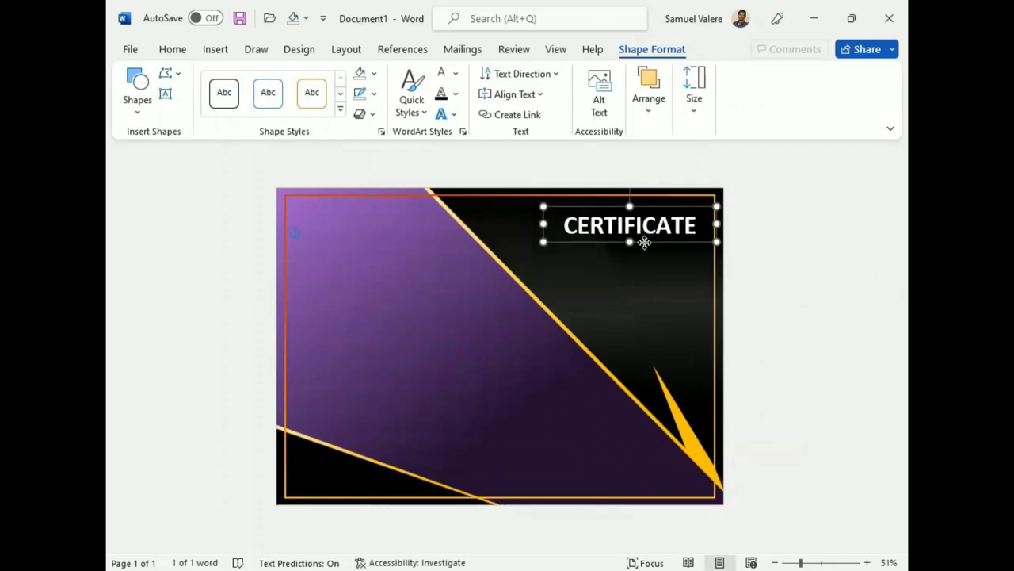
{"action": "left_click", "coordinate": [701, 413]}
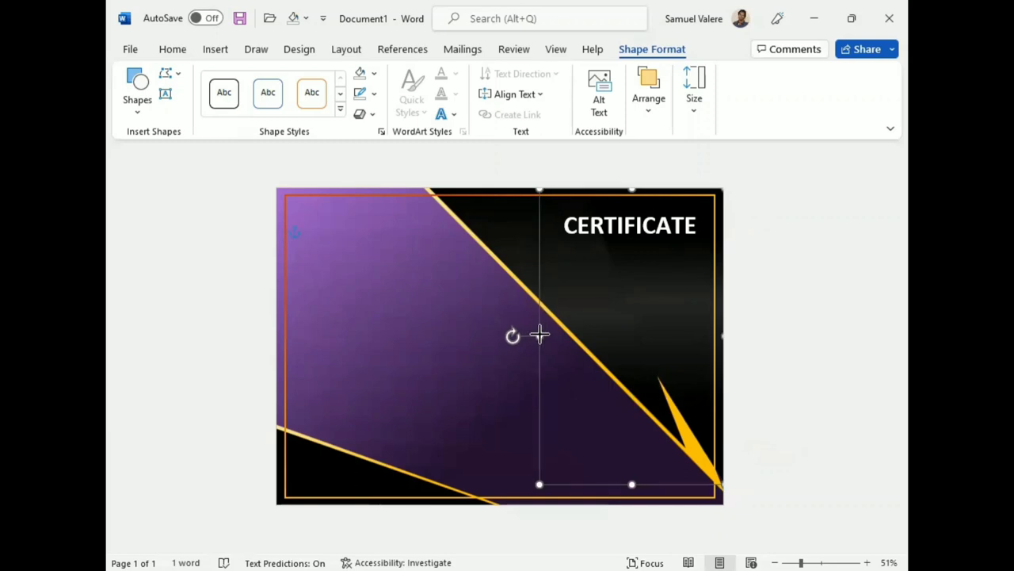
Widen and lengthen the tall shape slightly, then duplicate the CERTIFICATE box just below it
{"action": "left_click_drag", "start_coordinate": [544, 335], "coordinate": [539, 335]}
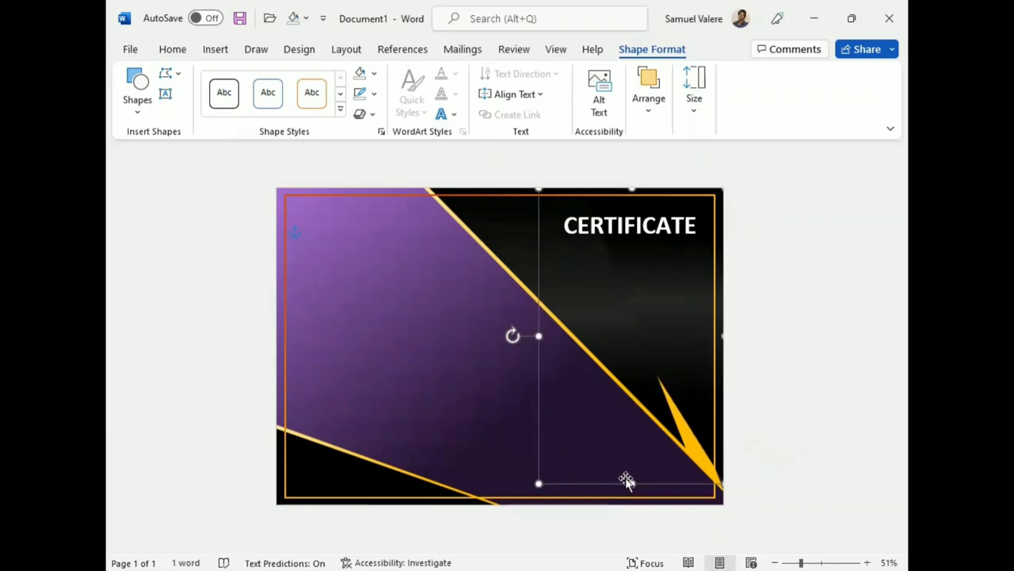
{"action": "left_click_drag", "start_coordinate": [632, 483], "coordinate": [632, 488]}
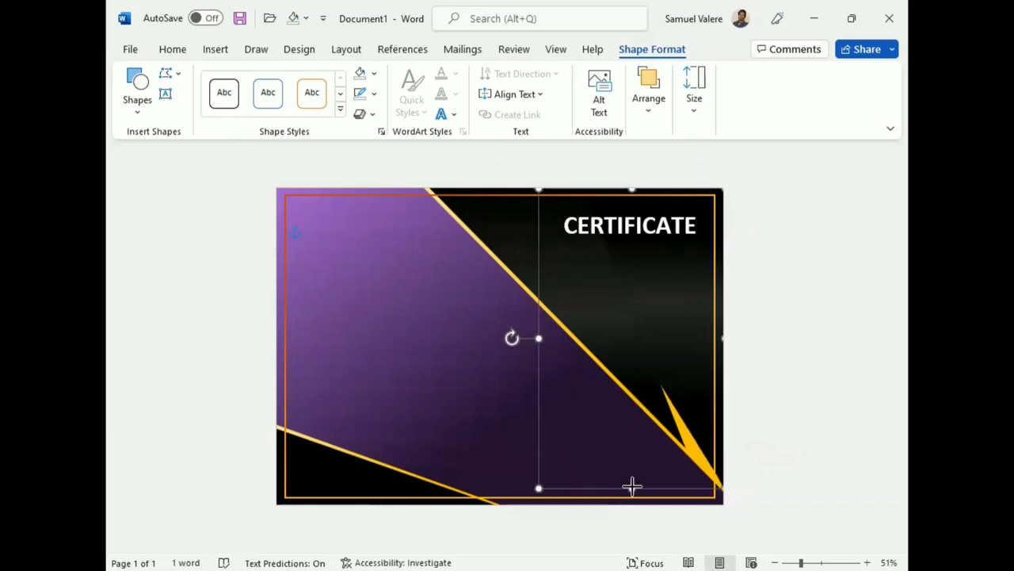
{"action": "left_click", "coordinate": [642, 226]}
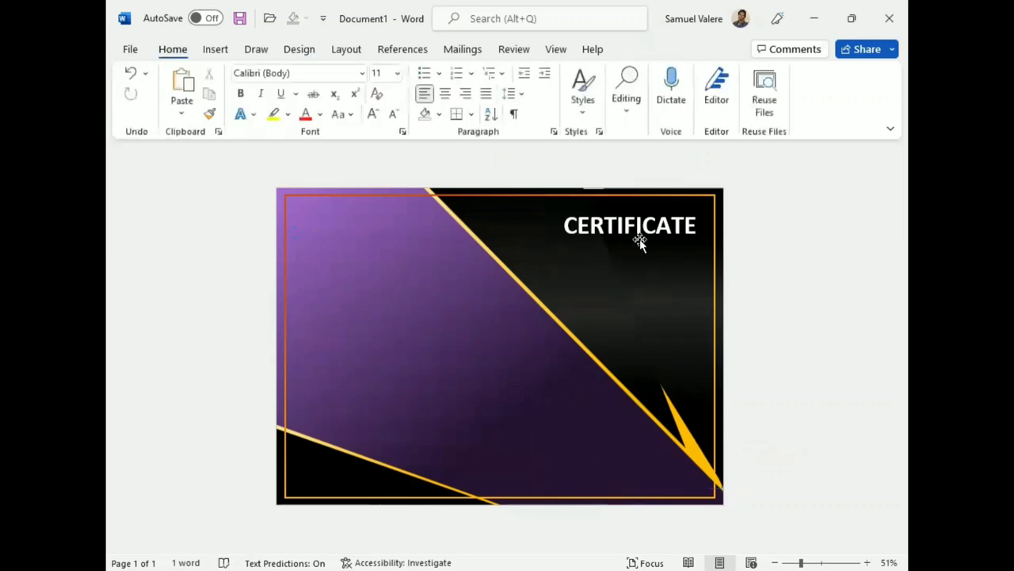
{"action": "key", "text": "ctrl+a"}
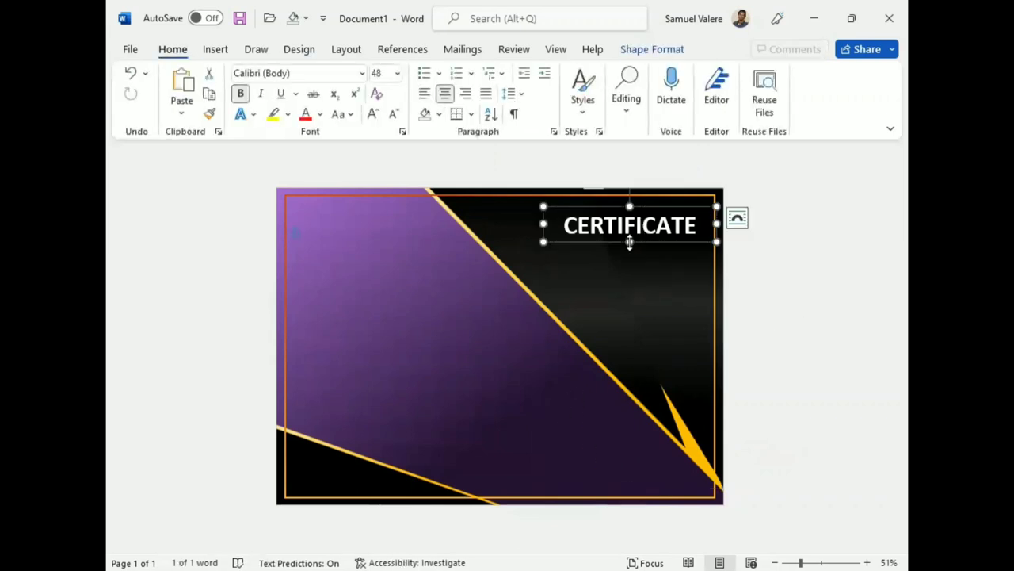
{"action": "left_click_drag", "start_coordinate": [624, 246], "coordinate": [619, 274]}
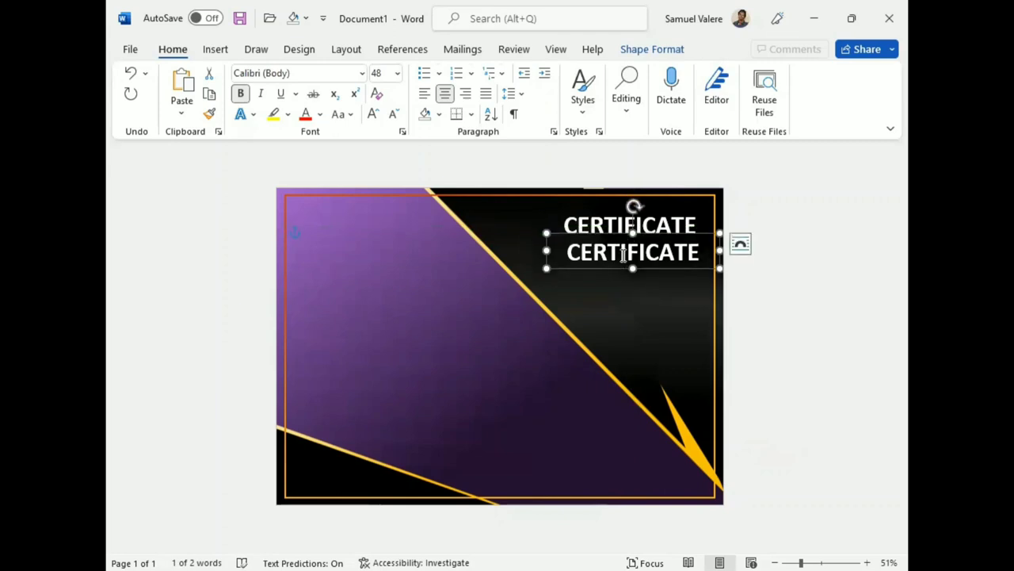
Retype the copy as 'of Appreciation' and widen its box to fit one line
{"action": "left_click", "coordinate": [623, 250]}
{"action": "double_click", "coordinate": [624, 250]}
{"action": "key", "text": "BackSpace"}
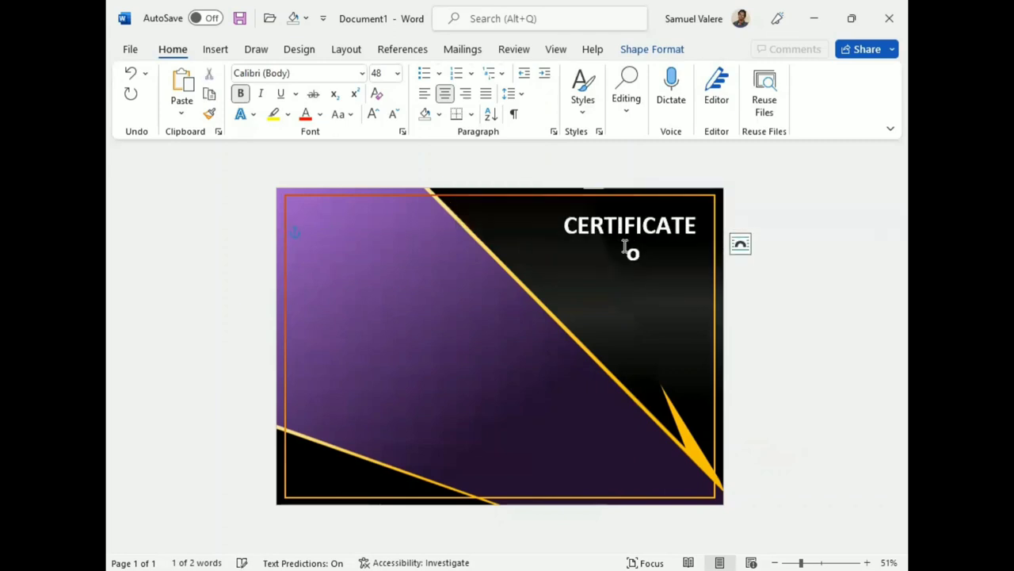
{"action": "type", "text": "of Apprecia"}
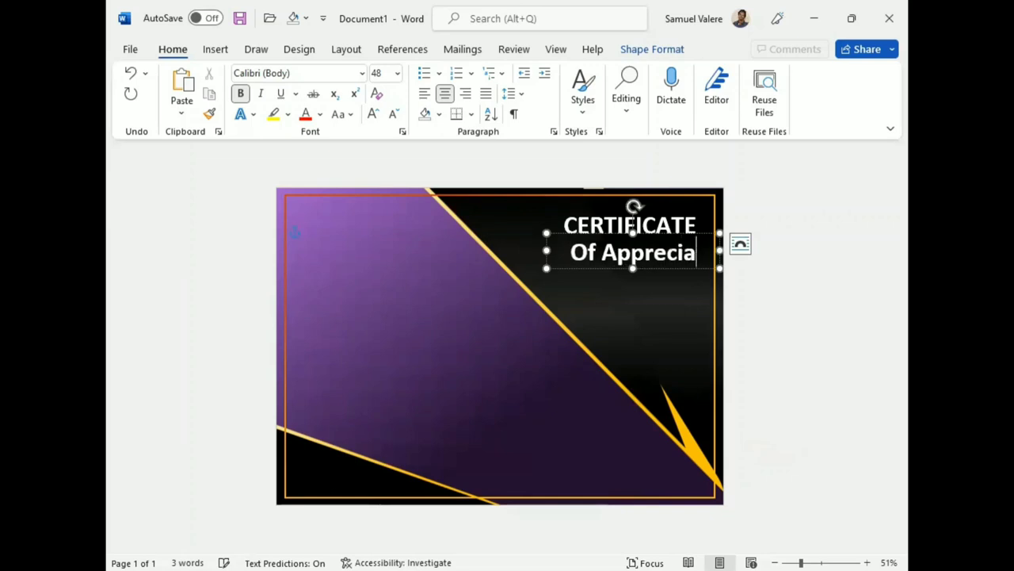
{"action": "type", "text": "tion"}
{"action": "left_click_drag", "start_coordinate": [547, 252], "coordinate": [510, 252]}
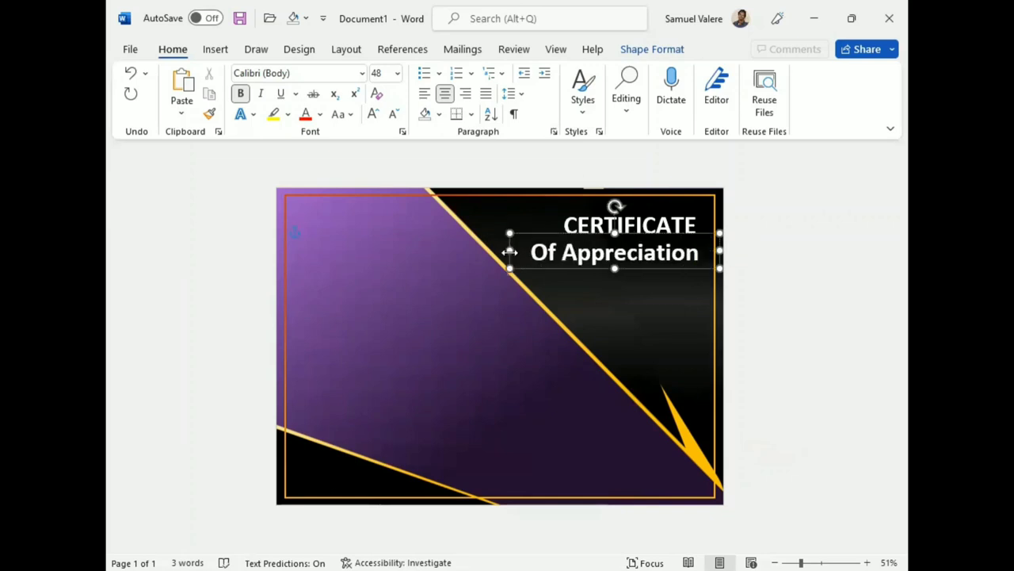
Make the second line UPPERCASE, 28 pt, and not bold
{"action": "key", "text": "ctrl+a"}
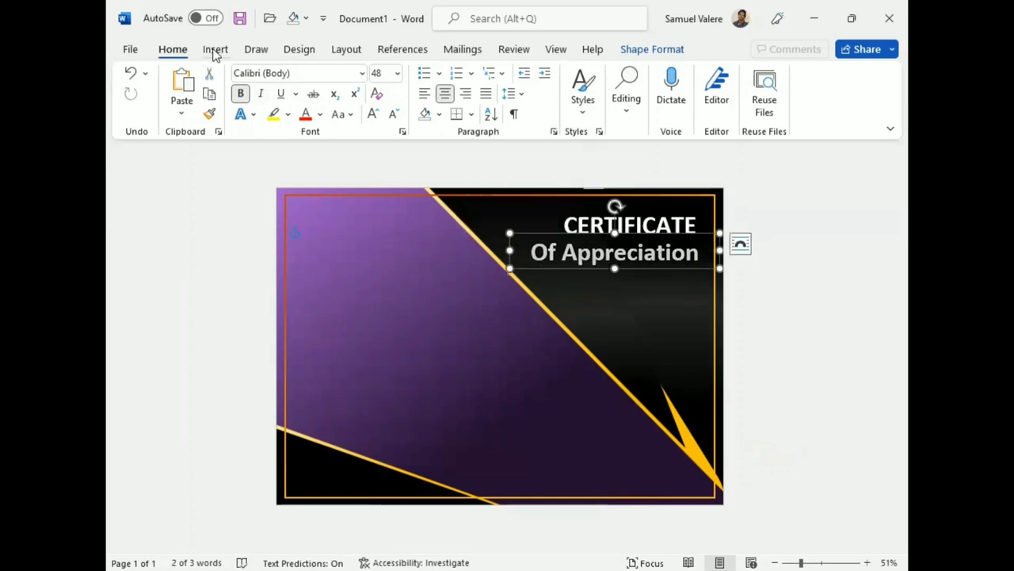
{"action": "left_click", "coordinate": [376, 181]}
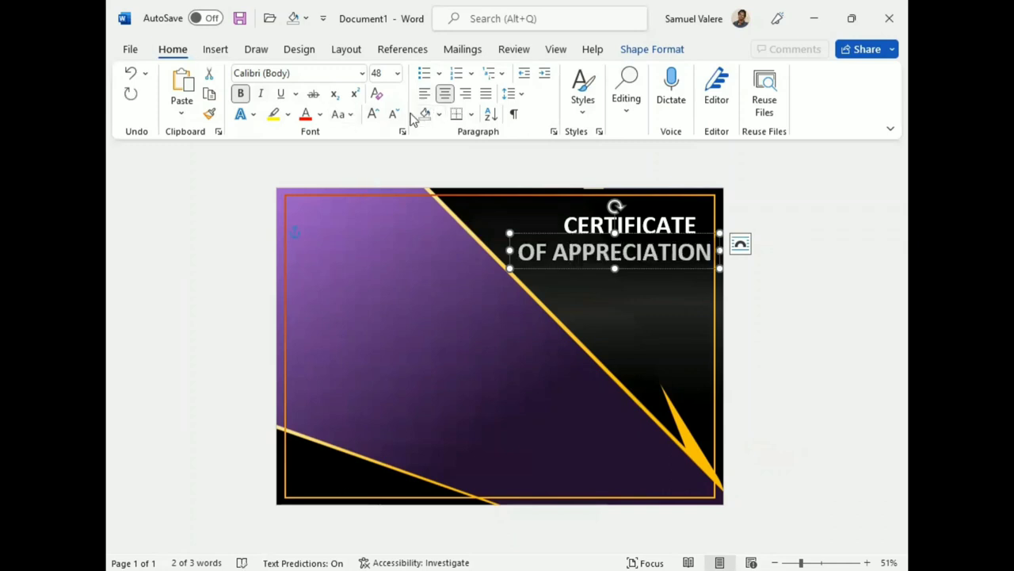
{"action": "left_click", "coordinate": [394, 113]}
{"action": "left_click", "coordinate": [394, 113]}
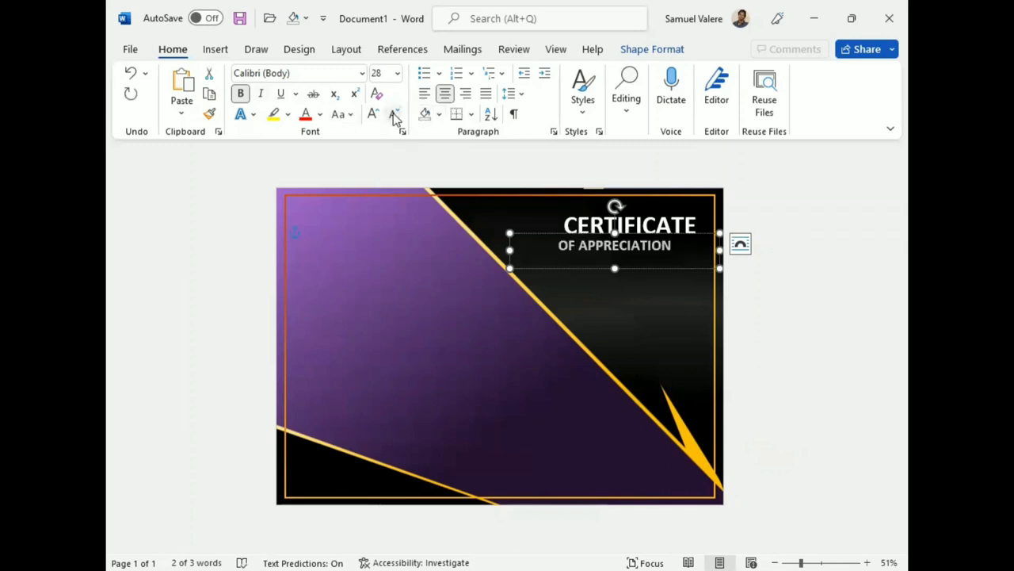
{"action": "left_click", "coordinate": [242, 94]}
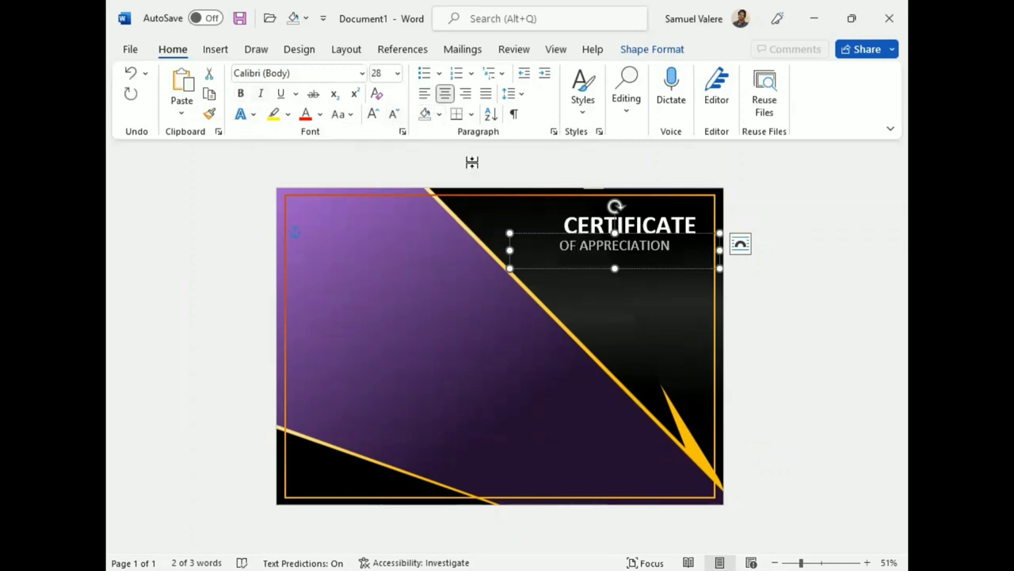
{"action": "left_click", "coordinate": [402, 131]}
Expand OF APPRECIATION's character spacing by 3 pt and trim its box to centre under CERTIFICATE
{"action": "left_click", "coordinate": [384, 113]}
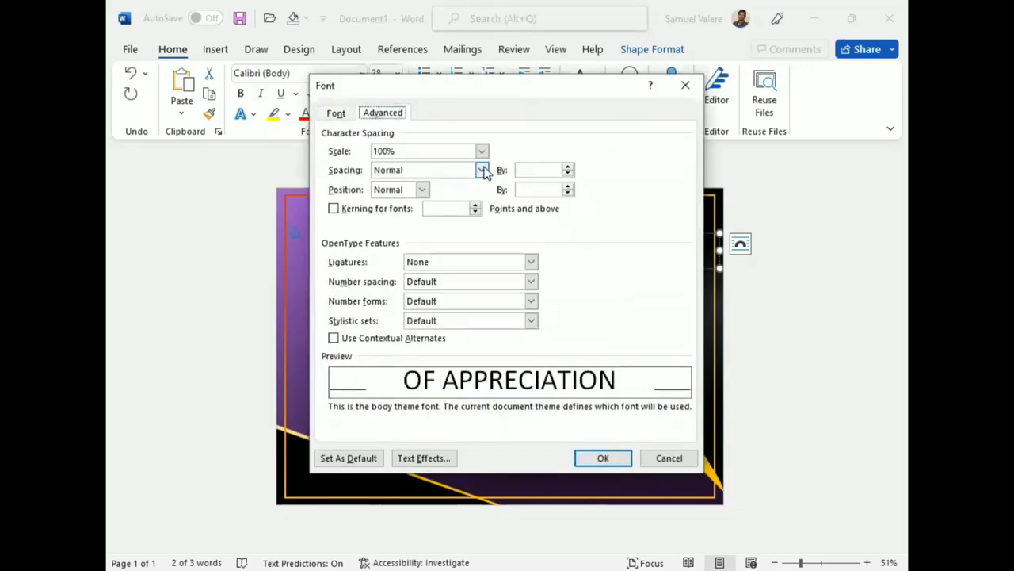
{"action": "left_click", "coordinate": [482, 170]}
{"action": "left_click", "coordinate": [435, 195]}
{"action": "left_click", "coordinate": [520, 169]}
{"action": "type", "text": "3"}
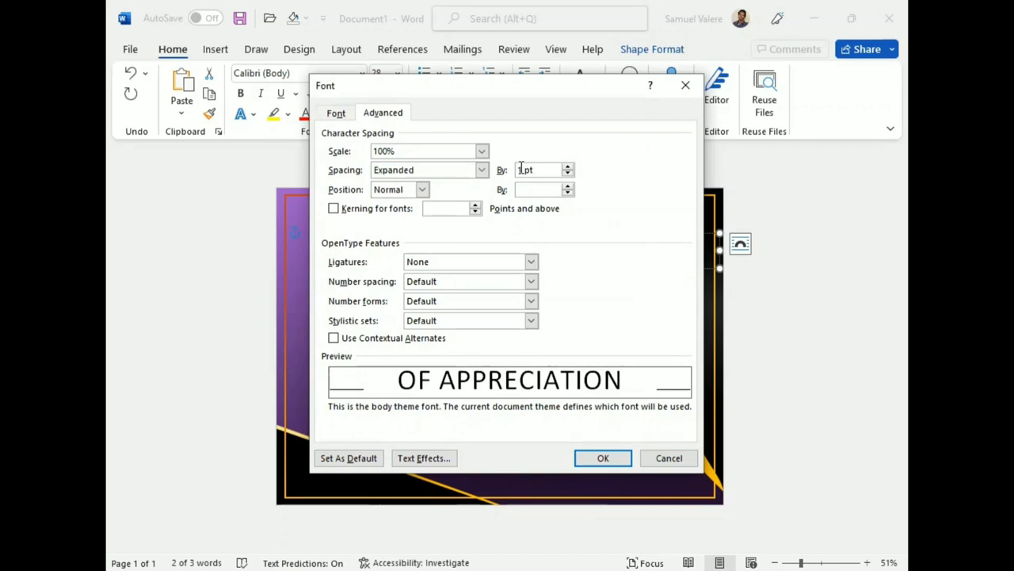
{"action": "left_click", "coordinate": [602, 458]}
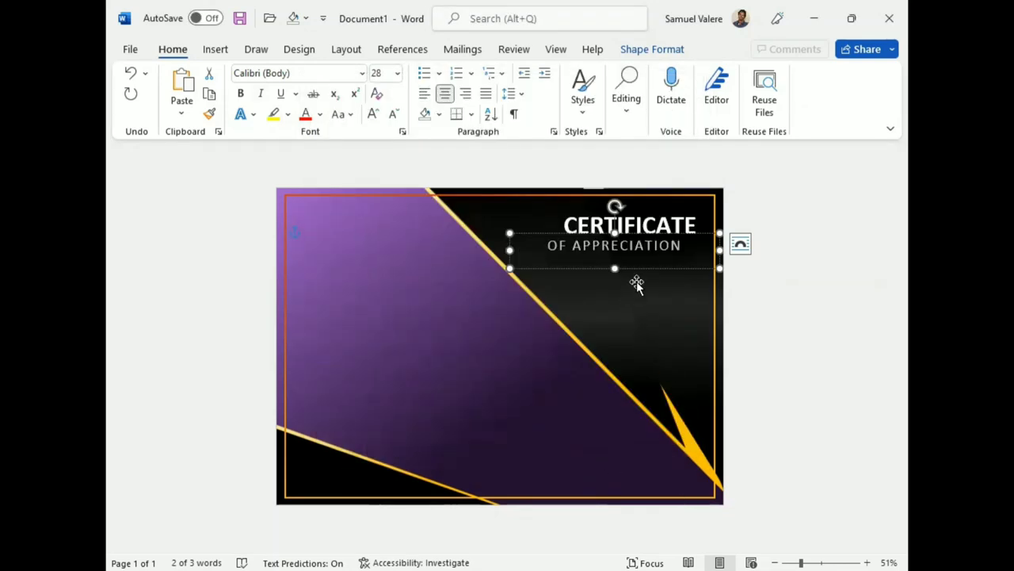
{"action": "left_click_drag", "start_coordinate": [615, 268], "coordinate": [612, 260]}
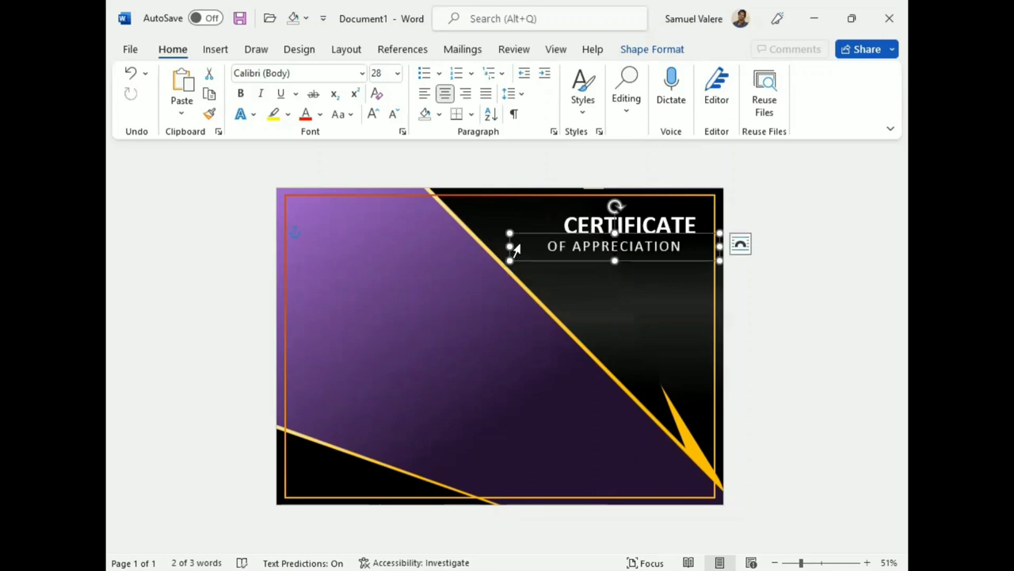
{"action": "left_click_drag", "start_coordinate": [510, 245], "coordinate": [541, 245]}
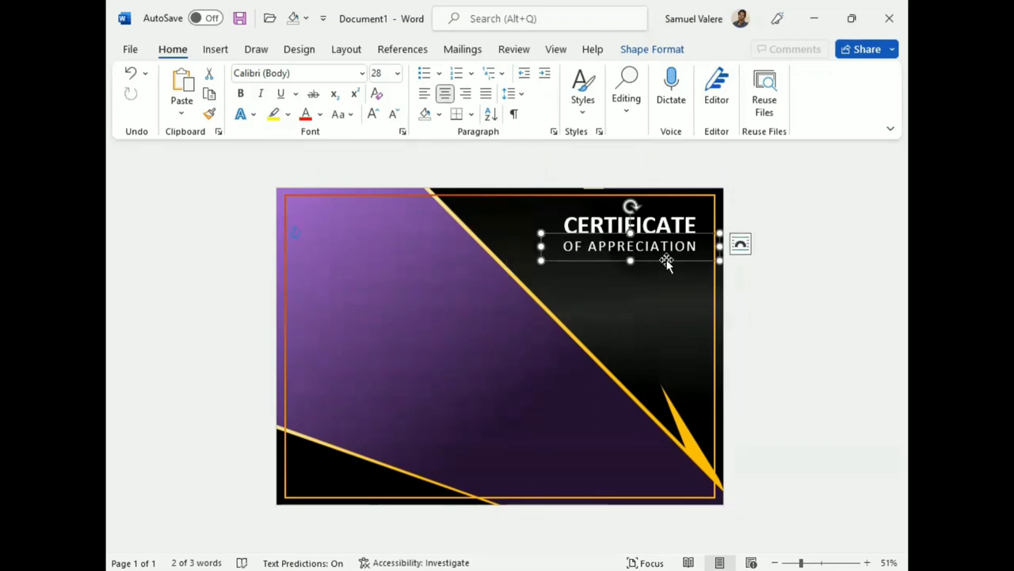
Try 36 pt and 48 pt sizes on CERTIFICATE and OF APPRECIATION, undoing the last change
{"action": "left_click", "coordinate": [658, 226]}
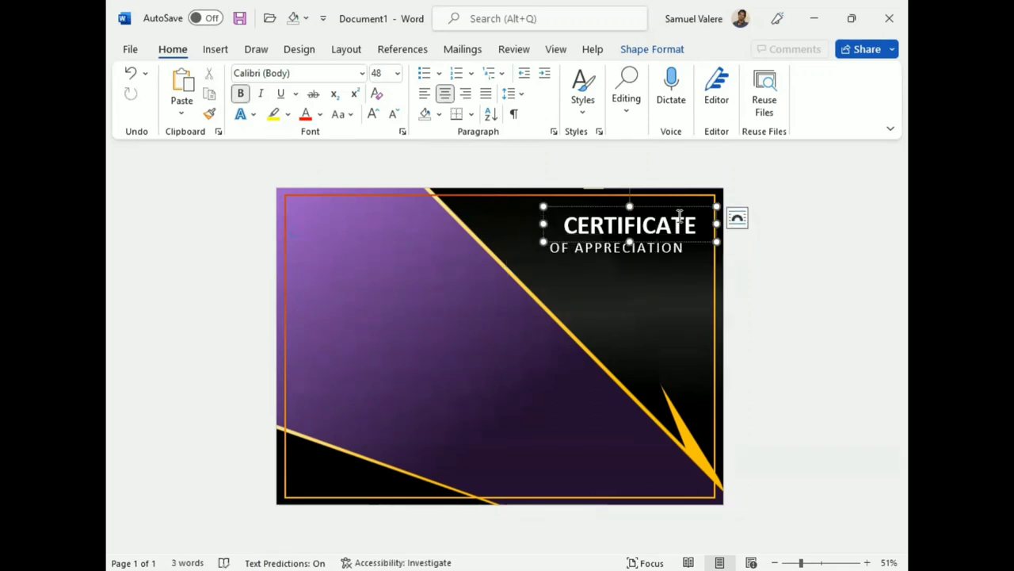
{"action": "double_click", "coordinate": [630, 226]}
{"action": "left_click", "coordinate": [633, 175]}
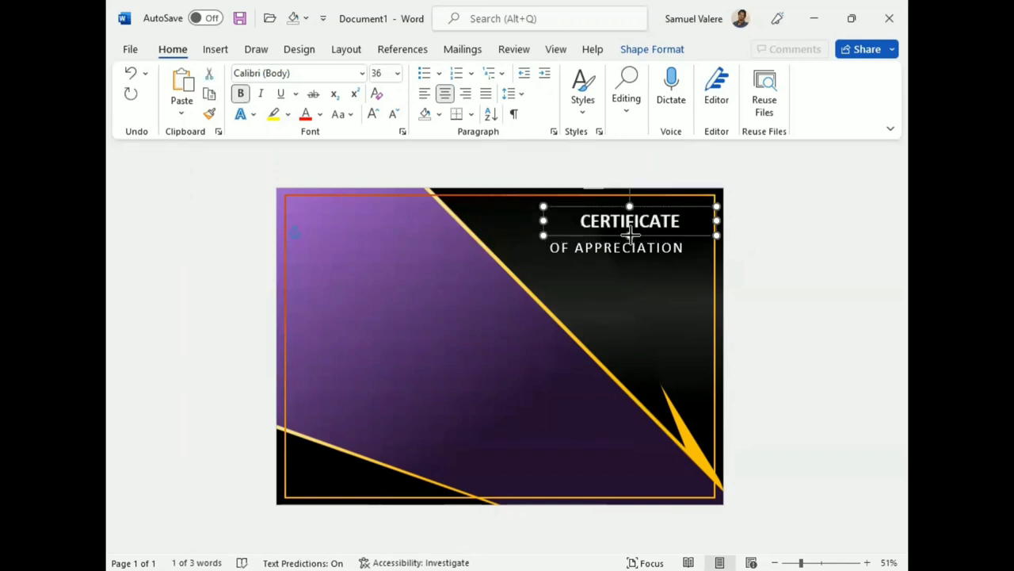
{"action": "triple_click", "coordinate": [628, 249]}
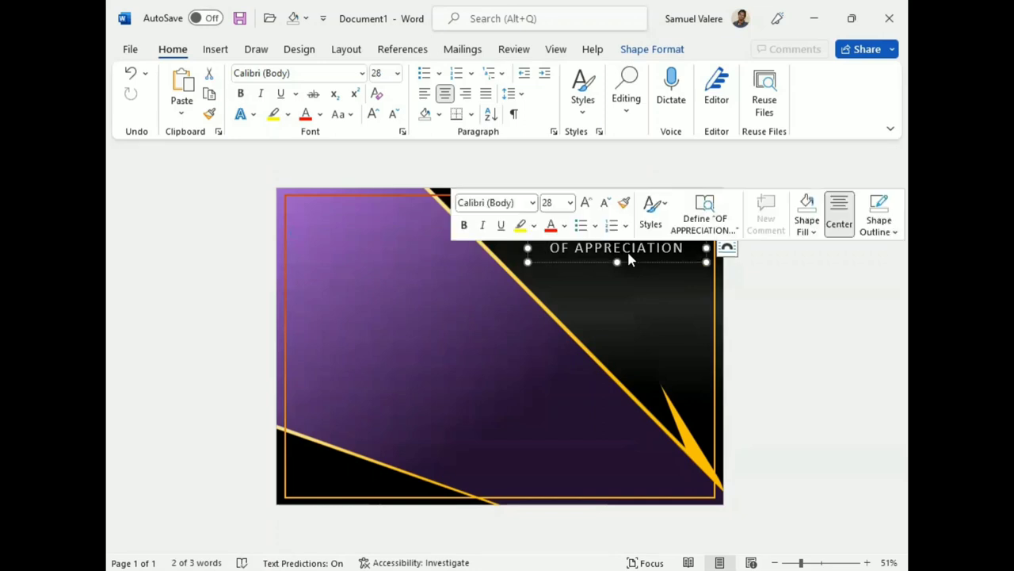
{"action": "left_click", "coordinate": [586, 202]}
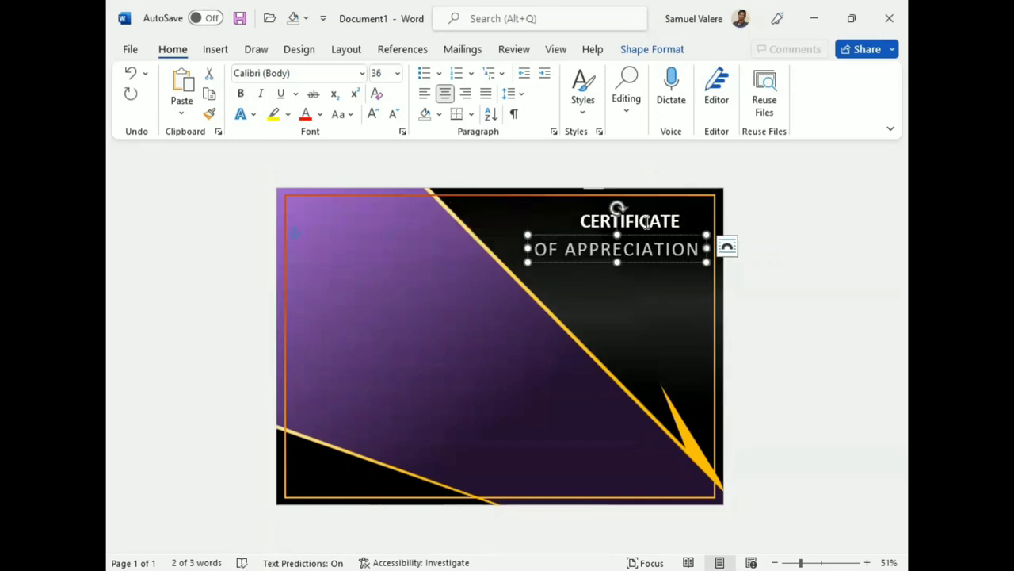
{"action": "double_click", "coordinate": [649, 225]}
{"action": "key", "text": "ctrl+shift+period"}
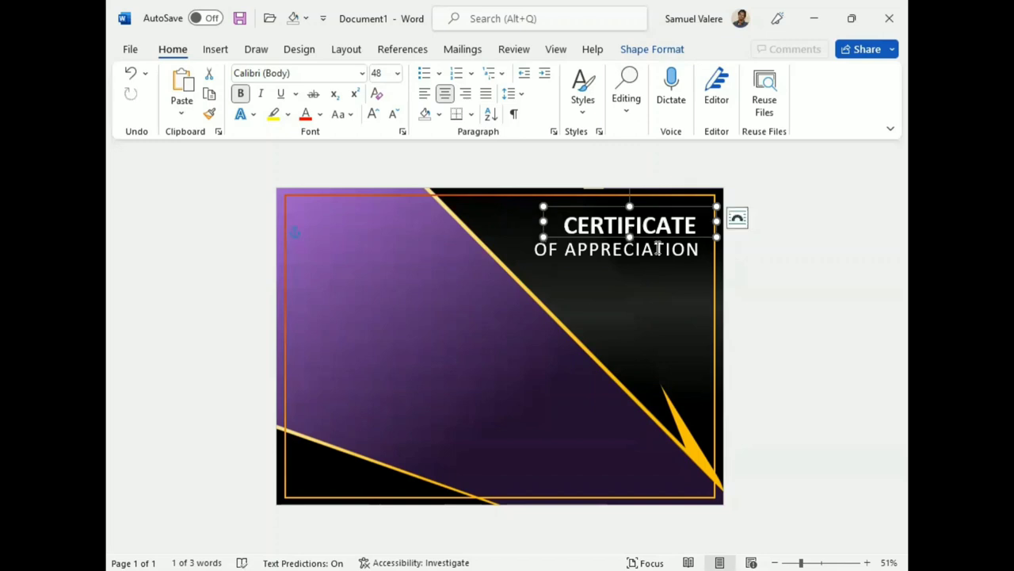
{"action": "key", "text": "ctrl+z"}
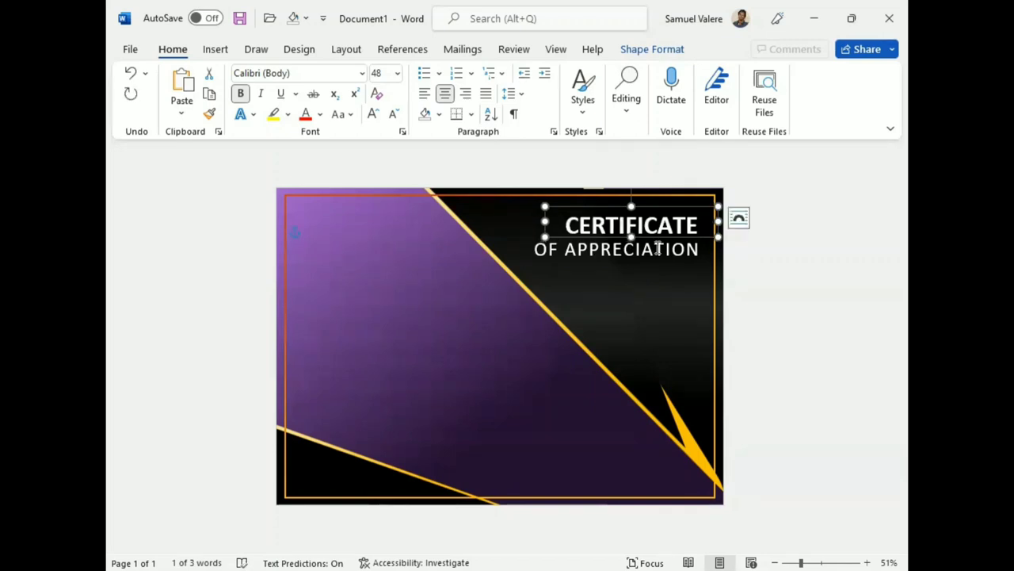
Narrow the CERTIFICATE box from the left, nudge it left, and nudge OF APPRECIATION up
{"action": "left_click_drag", "start_coordinate": [544, 219], "coordinate": [559, 219]}
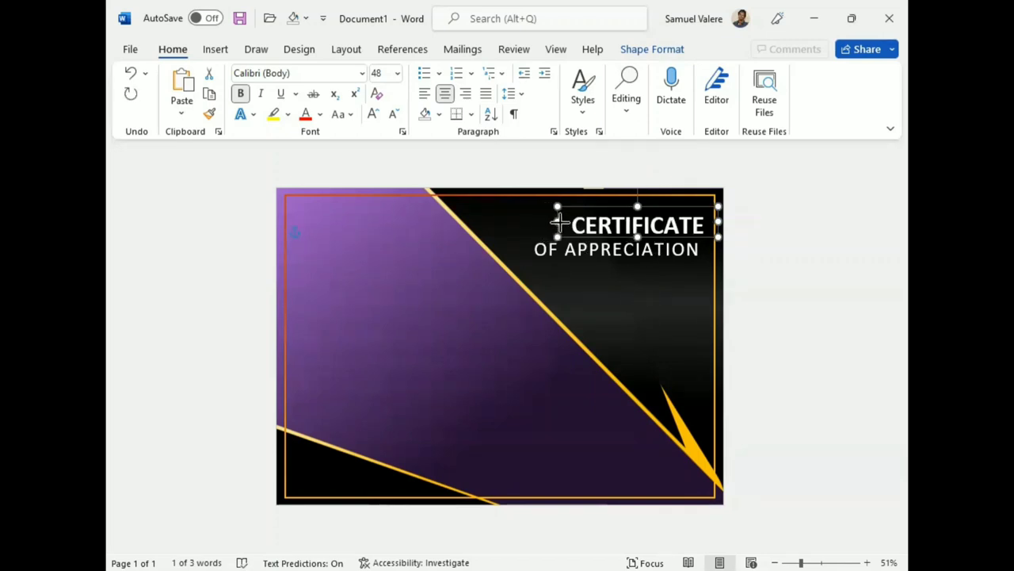
{"action": "key", "text": "Left"}
{"action": "key", "text": "Left"}
{"action": "key", "text": "Left"}
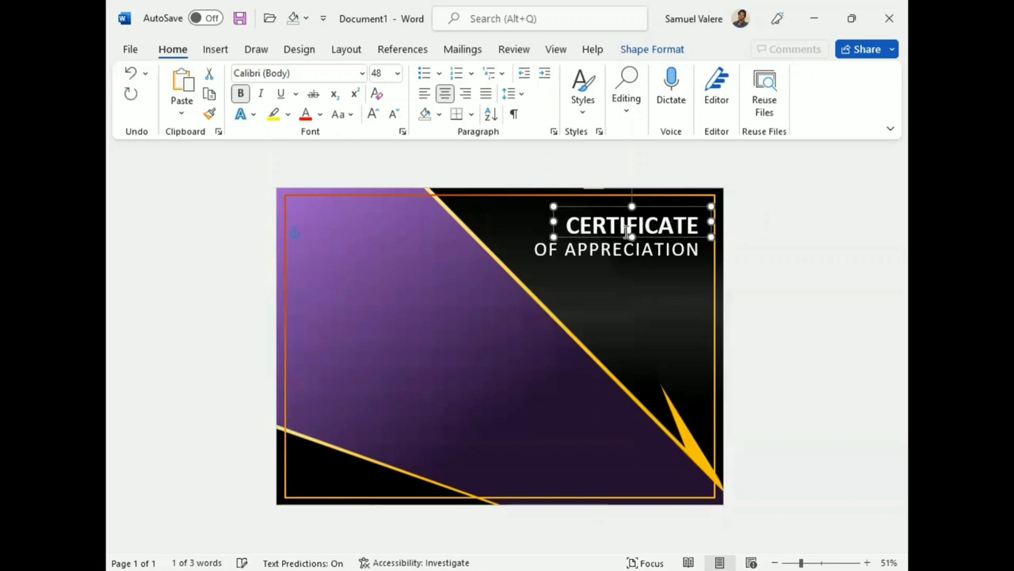
{"action": "left_click", "coordinate": [622, 251]}
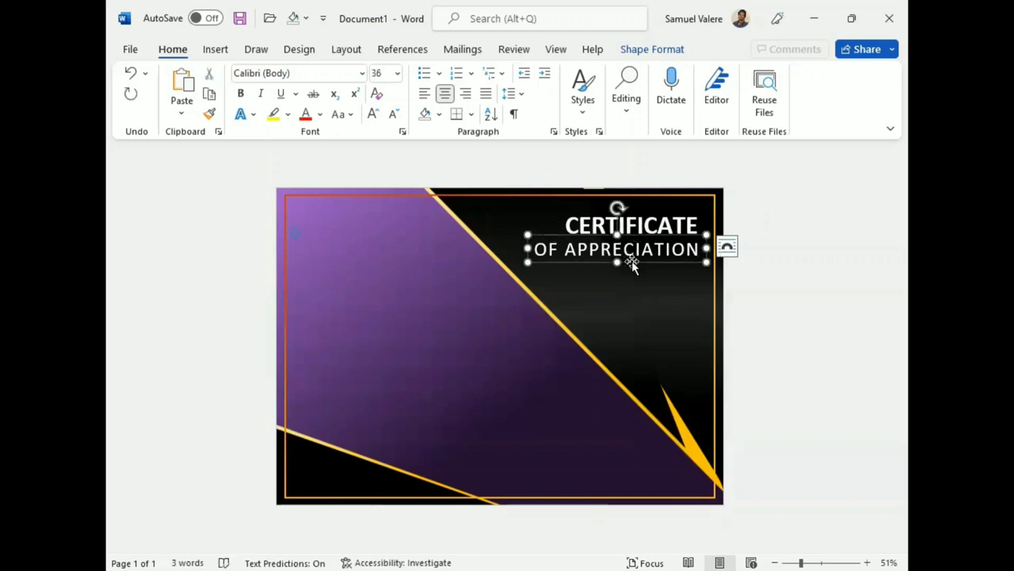
{"action": "key", "text": "Up"}
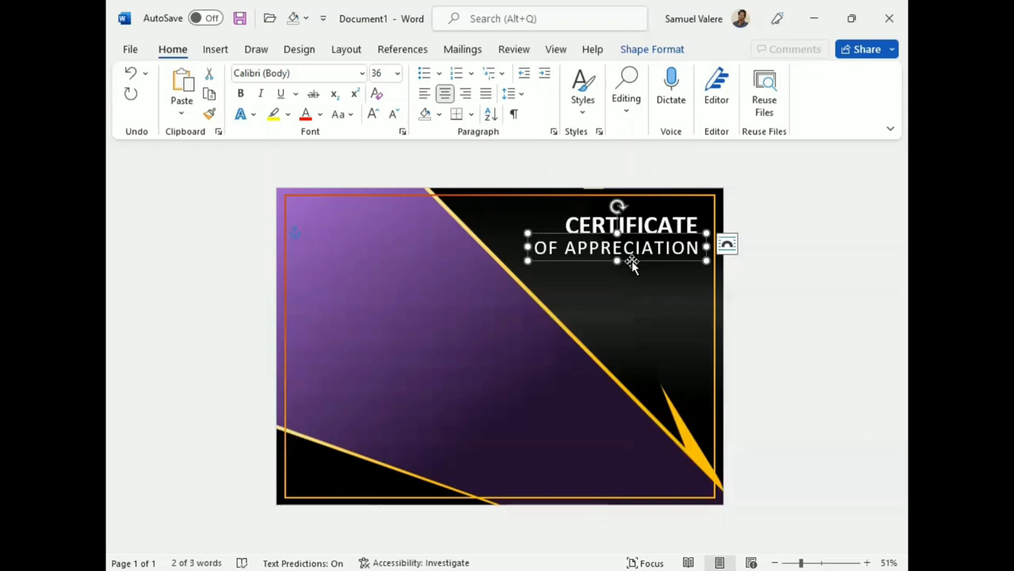
Draw a short straight line under OF APPRECIATION and nudge it up and right
{"action": "left_click", "coordinate": [216, 50]}
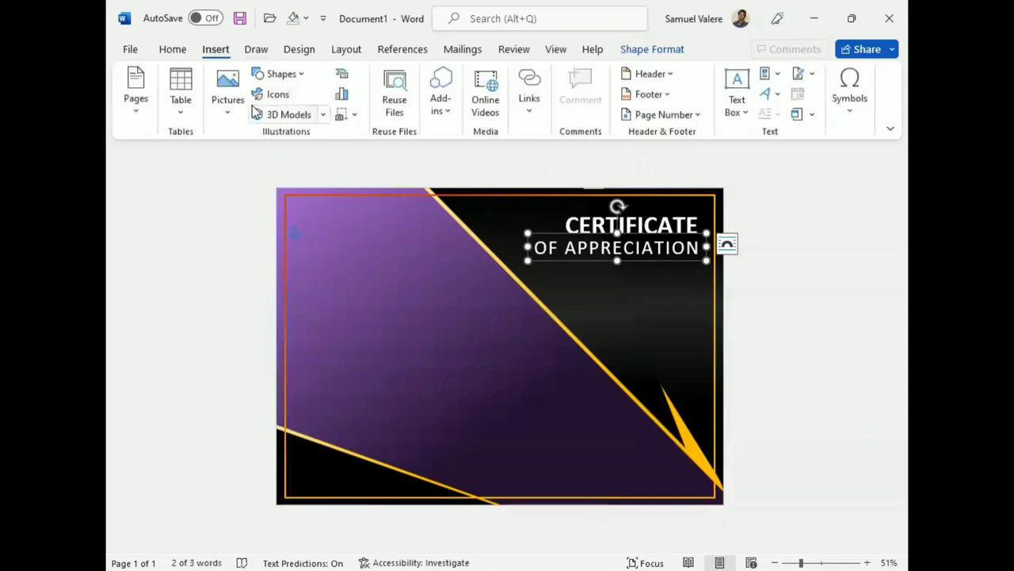
{"action": "left_click", "coordinate": [300, 74]}
{"action": "left_click", "coordinate": [258, 179]}
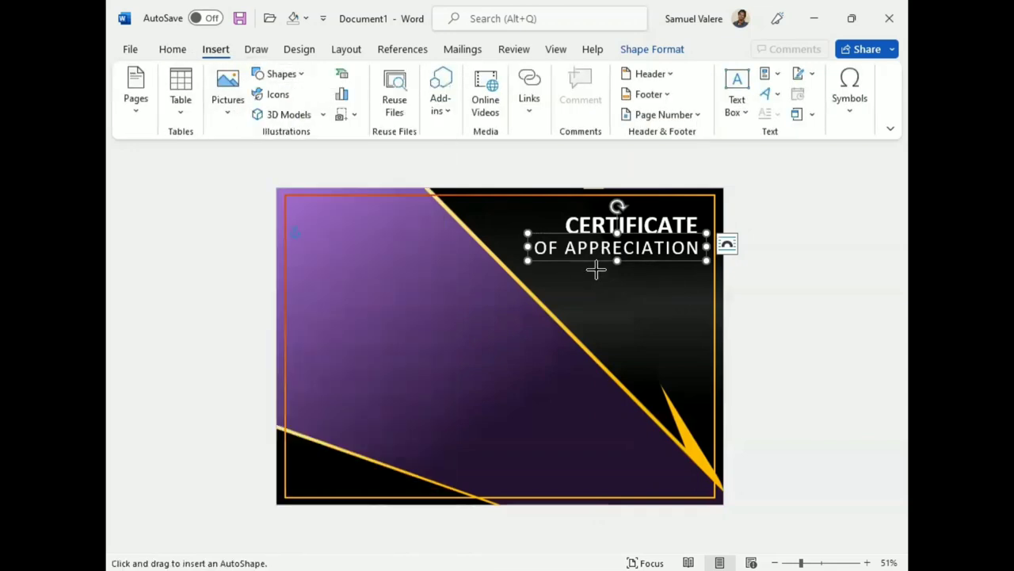
{"action": "left_click_drag", "start_coordinate": [682, 262], "coordinate": [687, 263]}
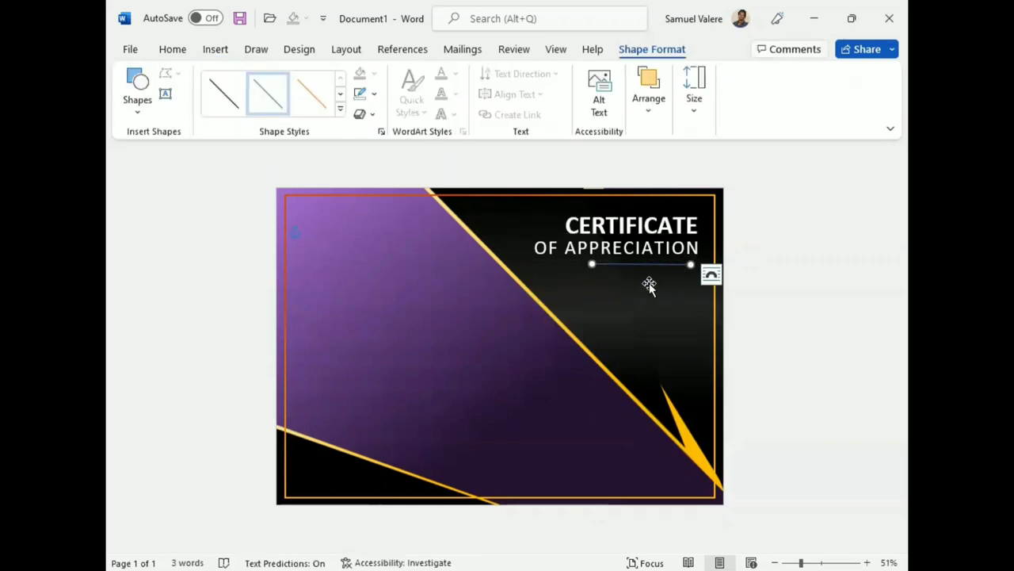
{"action": "key", "text": "Up"}
{"action": "key", "text": "Up"}
{"action": "key", "text": "Up"}
{"action": "key", "text": "Up"}
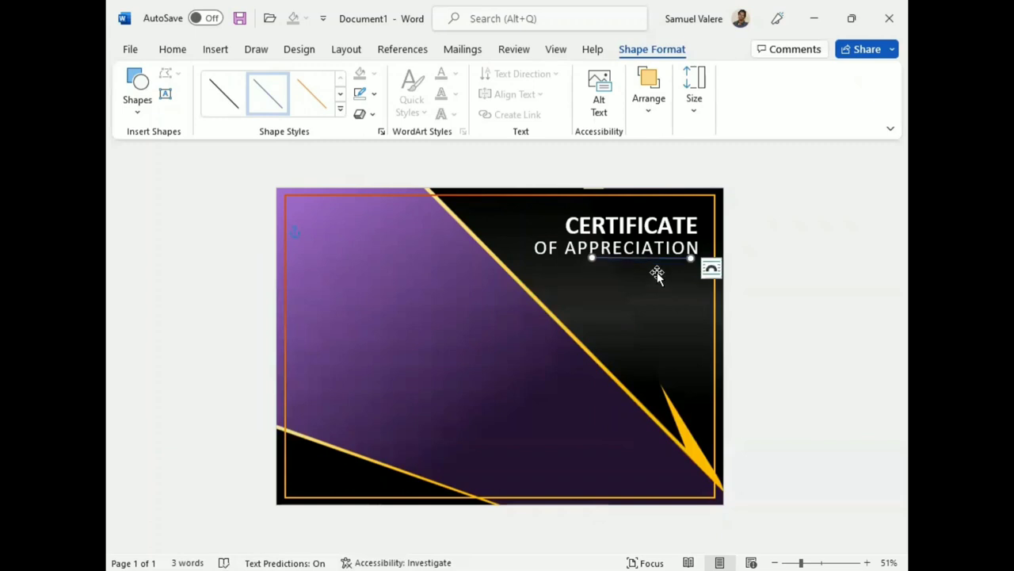
{"action": "key", "text": "Right"}
{"action": "key", "text": "Right"}
{"action": "key", "text": "Right"}
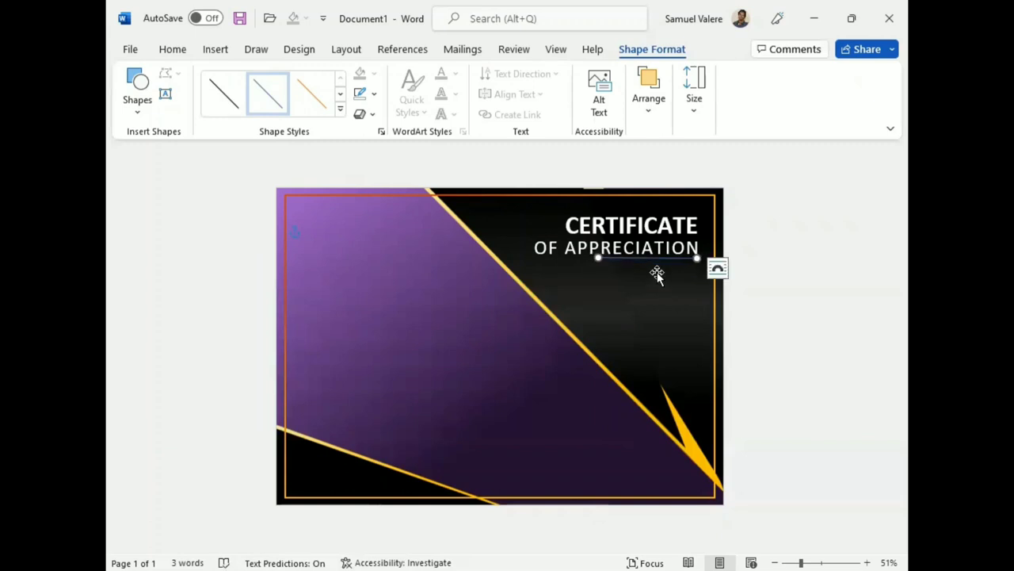
Stretch the line across APPRECIATION and make it a 2¼ pt white underline
{"action": "left_click_drag", "start_coordinate": [593, 257], "coordinate": [565, 258]}
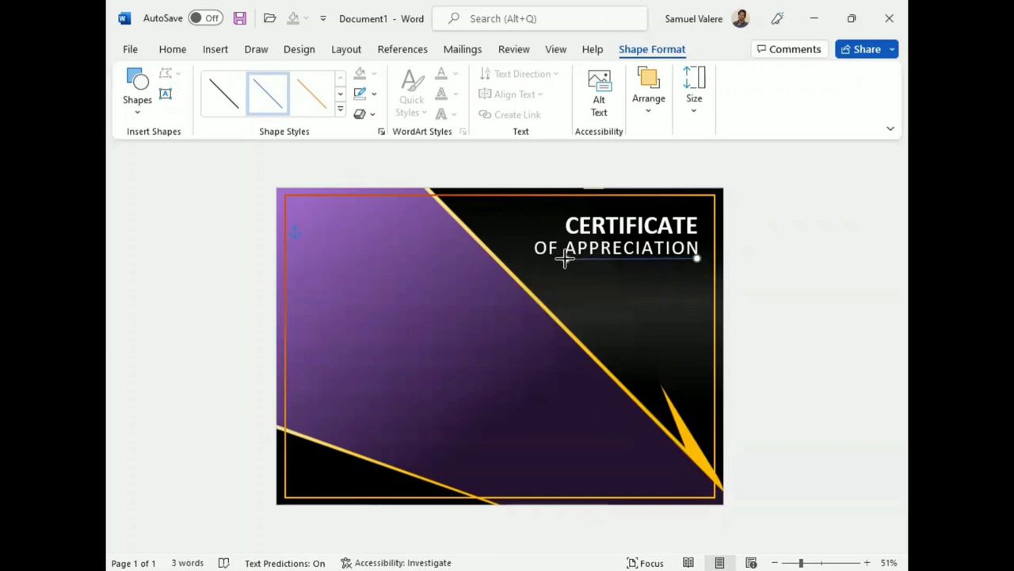
{"action": "left_click", "coordinate": [375, 95]}
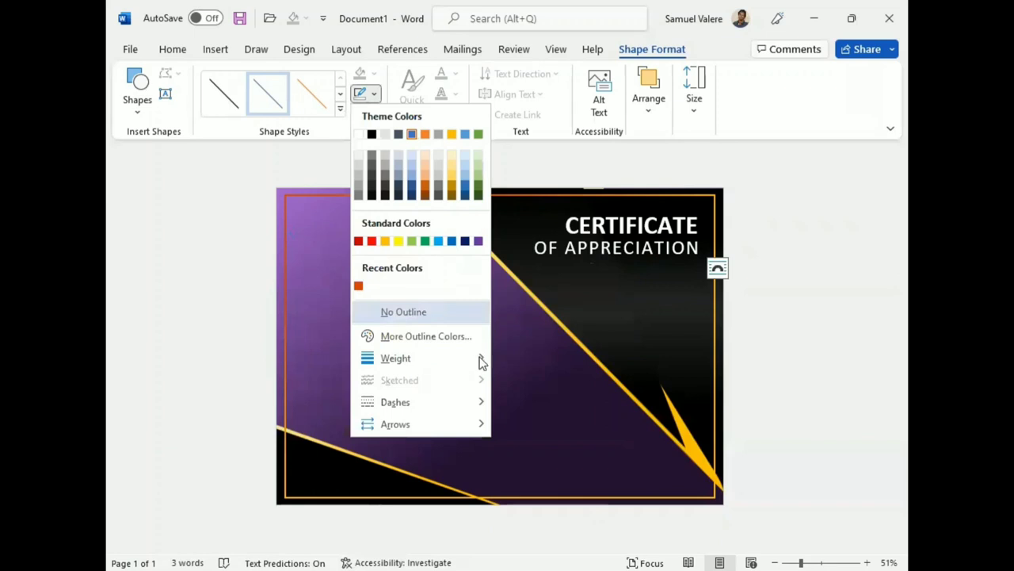
{"action": "mouse_move", "coordinate": [395, 358]}
{"action": "left_click", "coordinate": [549, 461]}
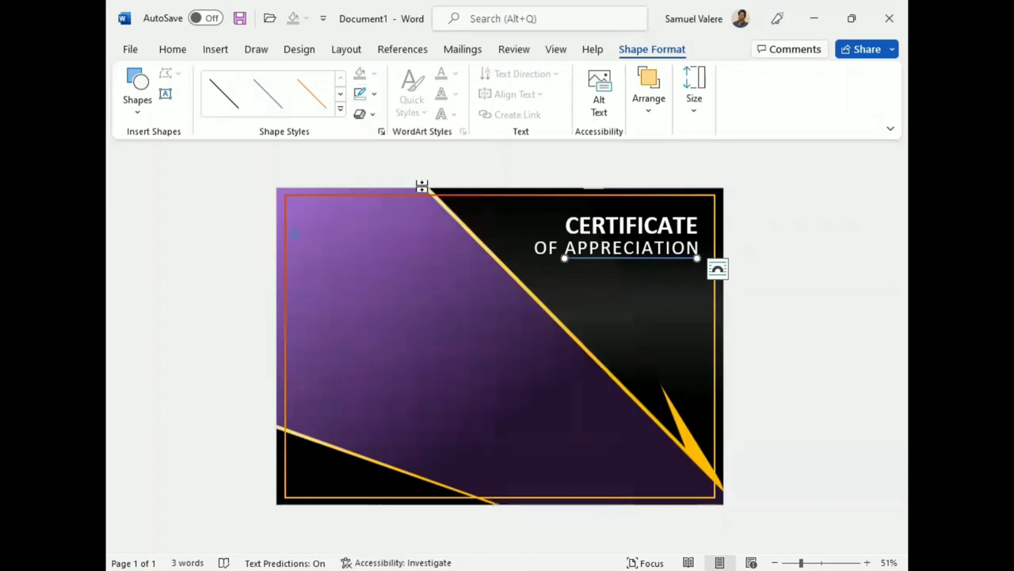
{"action": "left_click", "coordinate": [373, 95]}
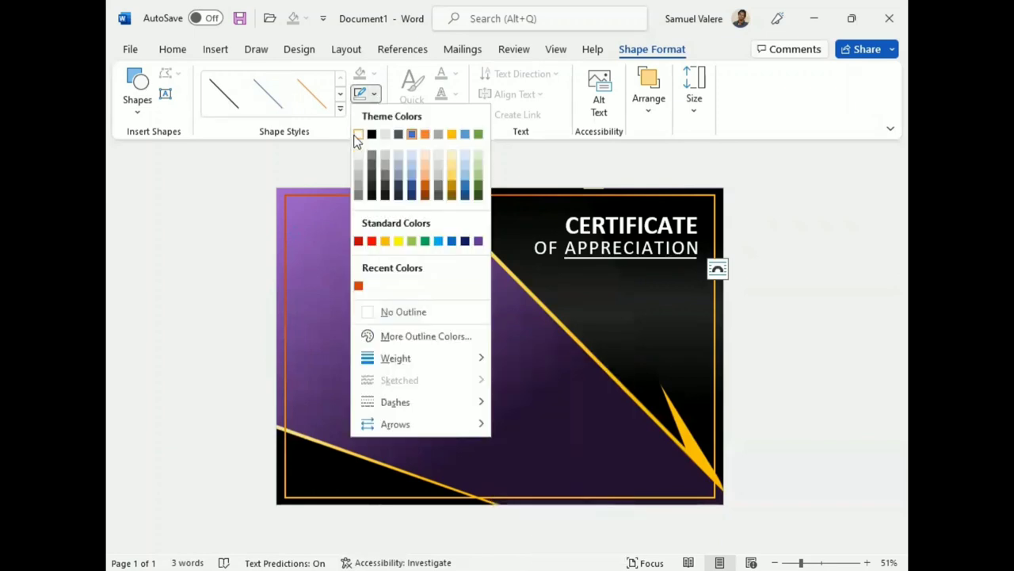
{"action": "left_click", "coordinate": [811, 317]}
{"action": "left_click", "coordinate": [666, 261]}
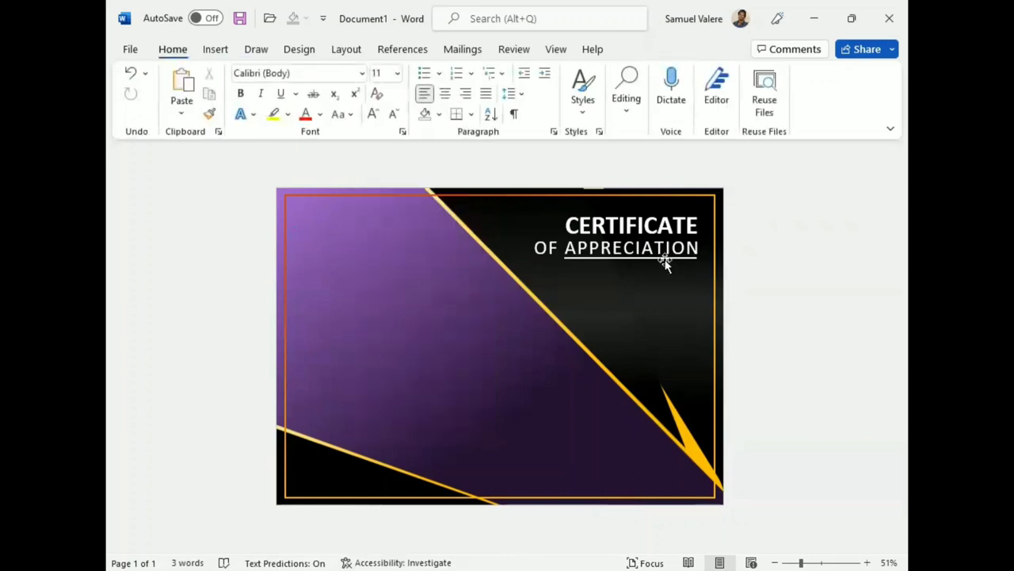
Lighten the lower-right gold shape's gradient by moving a gradient stop to 39%
{"action": "left_click", "coordinate": [640, 261]}
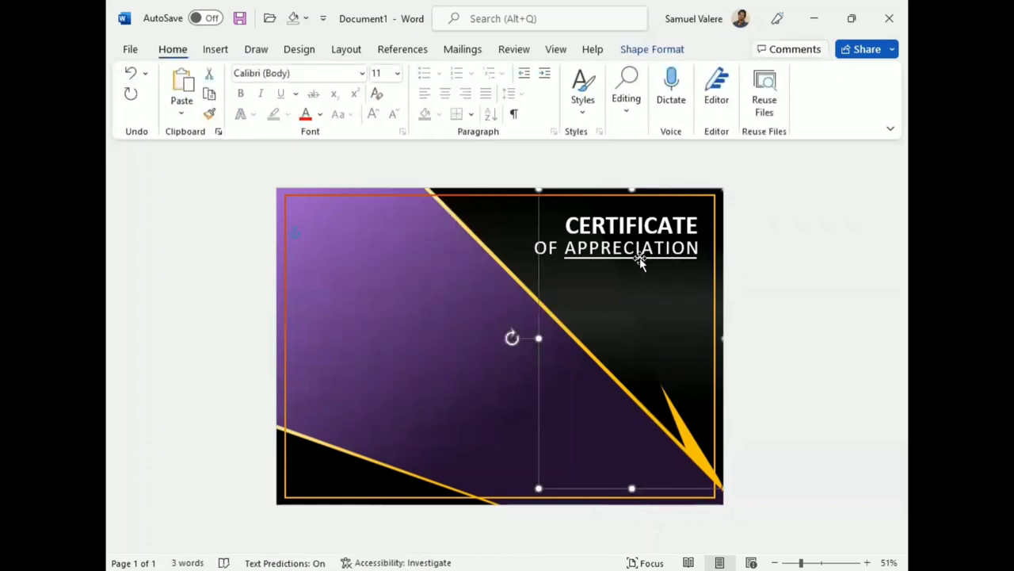
{"action": "left_click", "coordinate": [641, 259]}
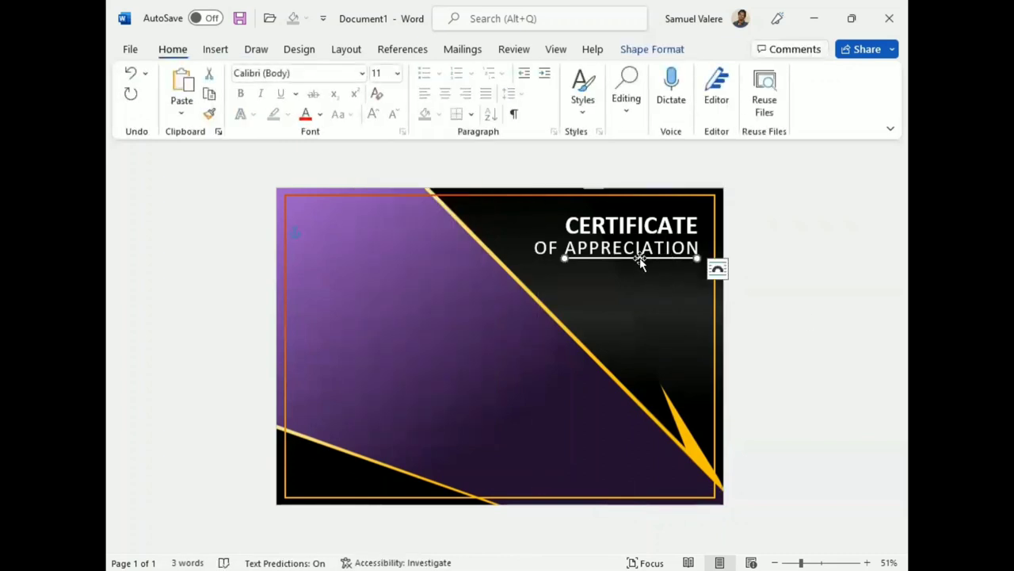
{"action": "left_click", "coordinate": [780, 323]}
{"action": "left_click", "coordinate": [698, 459]}
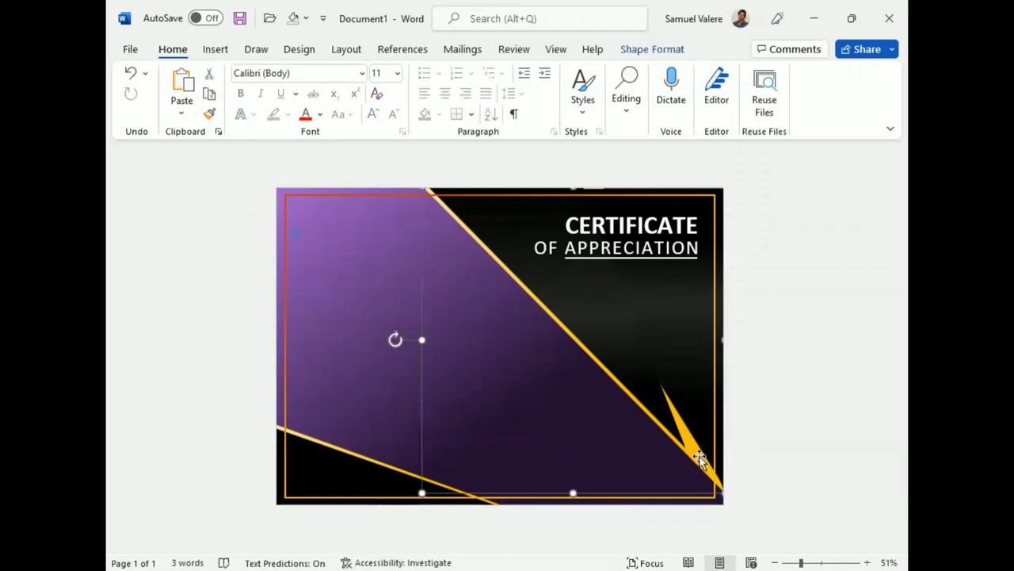
{"action": "left_click", "coordinate": [646, 51]}
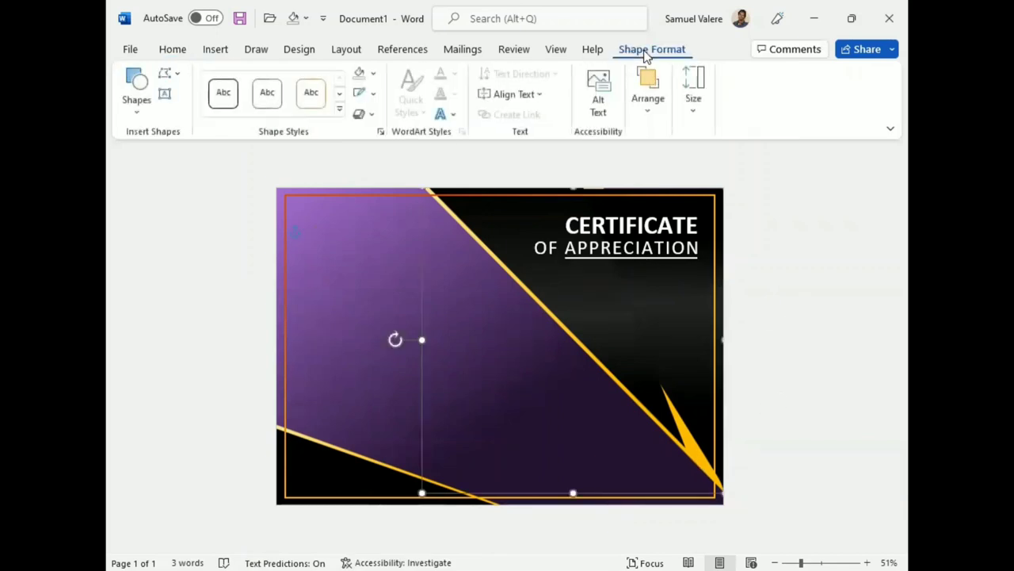
{"action": "left_click", "coordinate": [371, 73]}
{"action": "mouse_move", "coordinate": [398, 360]}
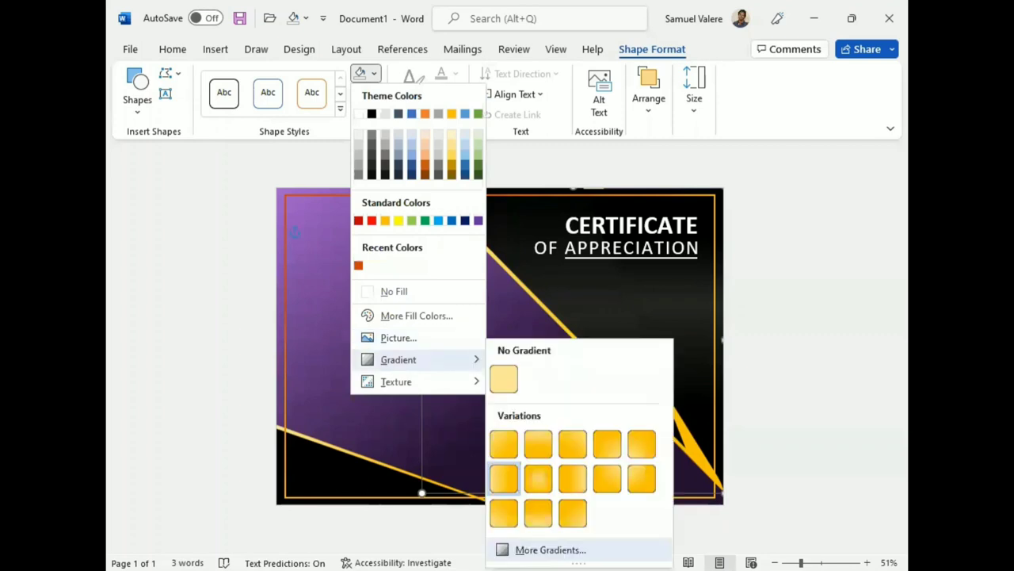
{"action": "left_click", "coordinate": [551, 549]}
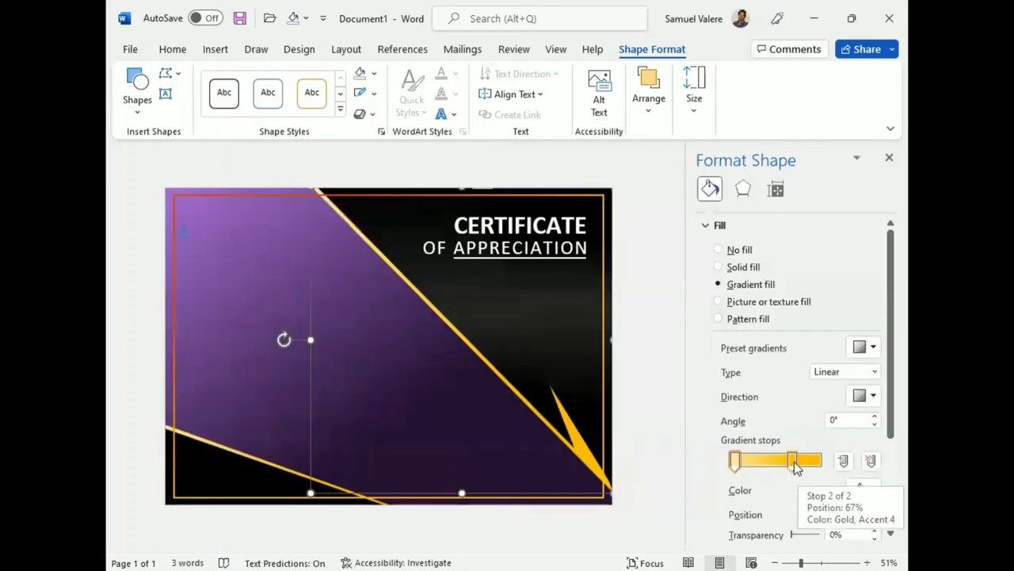
{"action": "mouse_move", "coordinate": [736, 460]}
{"action": "left_mouse_down"}
{"action": "mouse_move", "coordinate": [821, 461]}
{"action": "mouse_move", "coordinate": [769, 469]}
{"action": "left_mouse_up"}
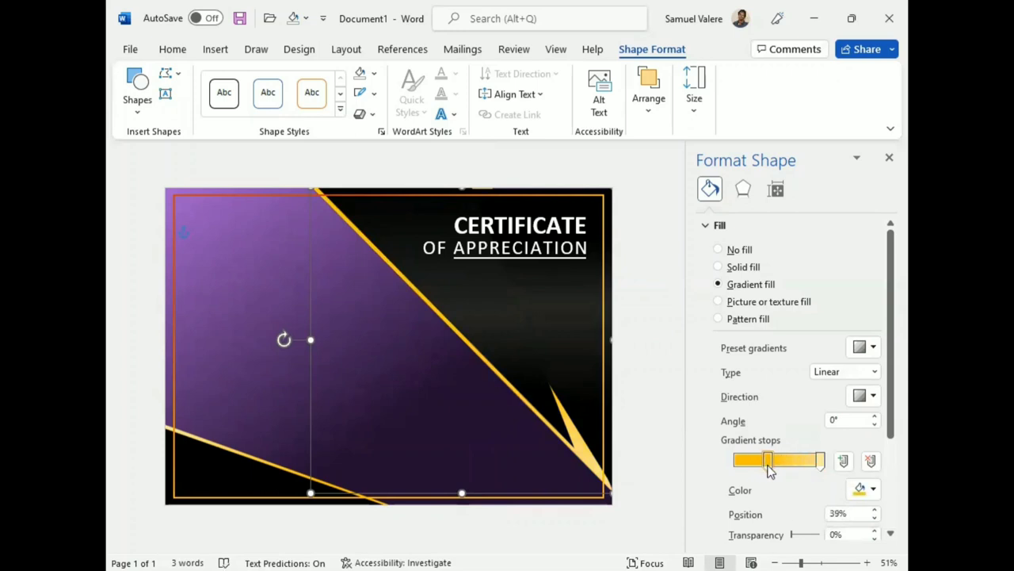
{"action": "left_click", "coordinate": [889, 157]}
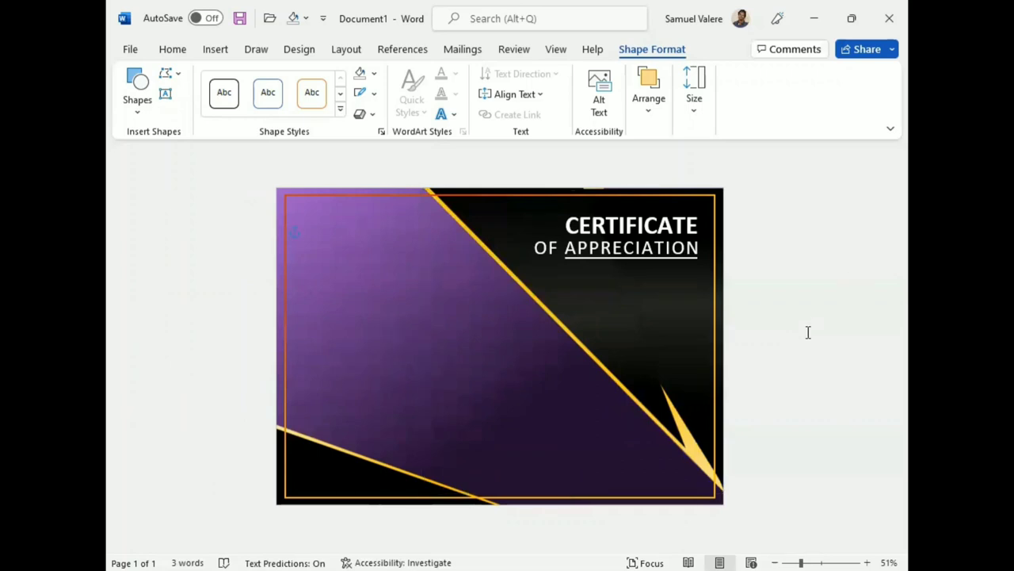
Copy the OF APPRECIATION box to the left side and retype it as 'Proudly Presented To'
{"action": "left_click", "coordinate": [604, 248]}
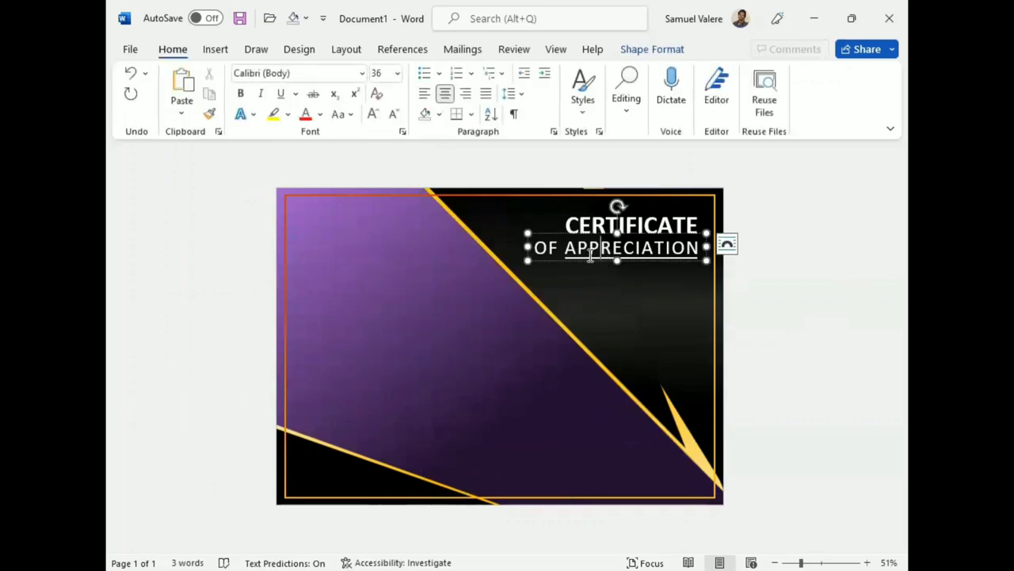
{"action": "left_click", "coordinate": [557, 260]}
{"action": "mouse_move", "coordinate": [563, 261]}
{"action": "left_mouse_down"}
{"action": "mouse_move", "coordinate": [569, 268]}
{"action": "mouse_move", "coordinate": [384, 268]}
{"action": "left_mouse_up"}
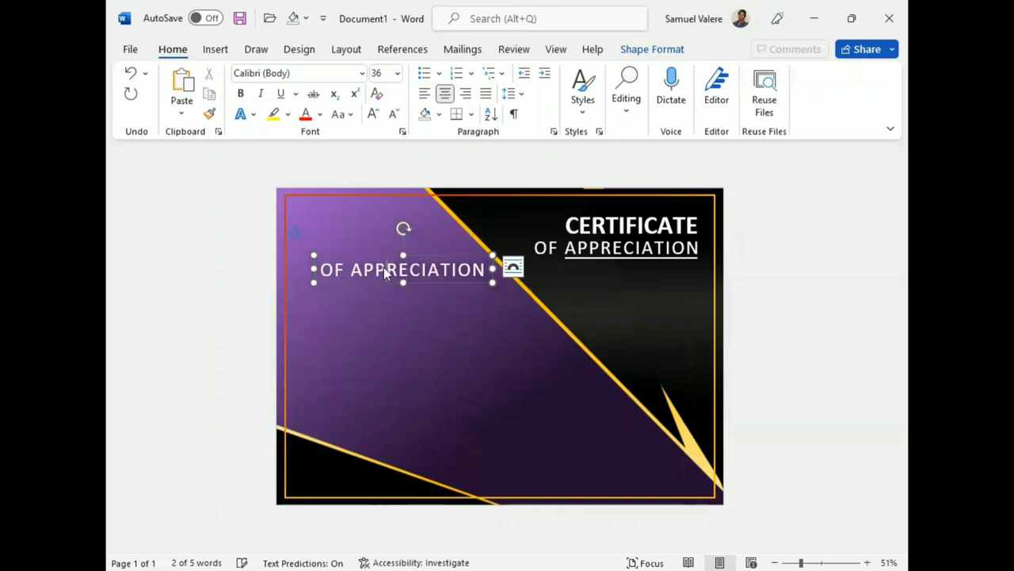
{"action": "triple_click", "coordinate": [383, 267]}
{"action": "type", "text": "Proudl"}
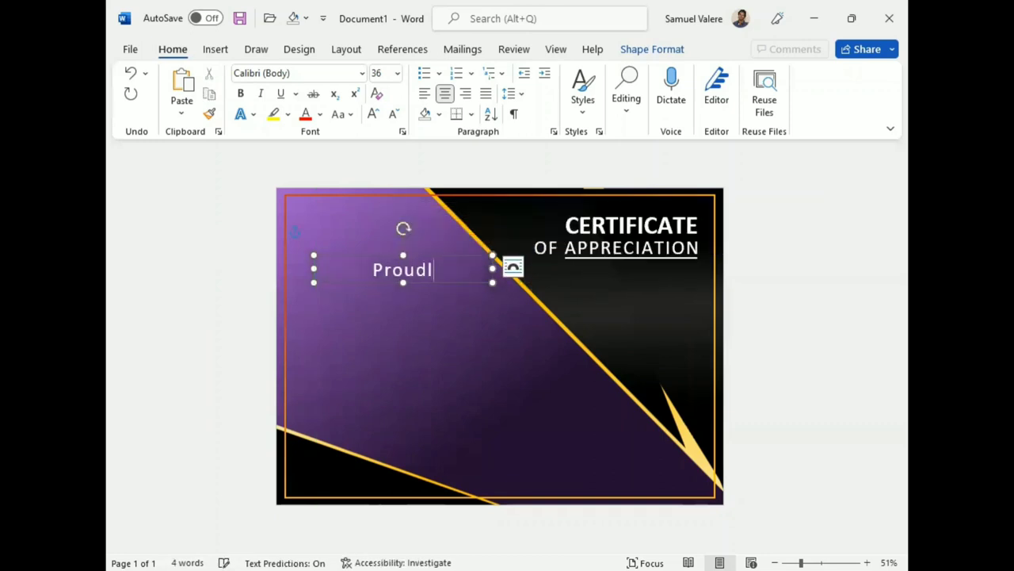
{"action": "type", "text": "y Presented"}
{"action": "left_click_drag", "start_coordinate": [310, 268], "coordinate": [279, 268]}
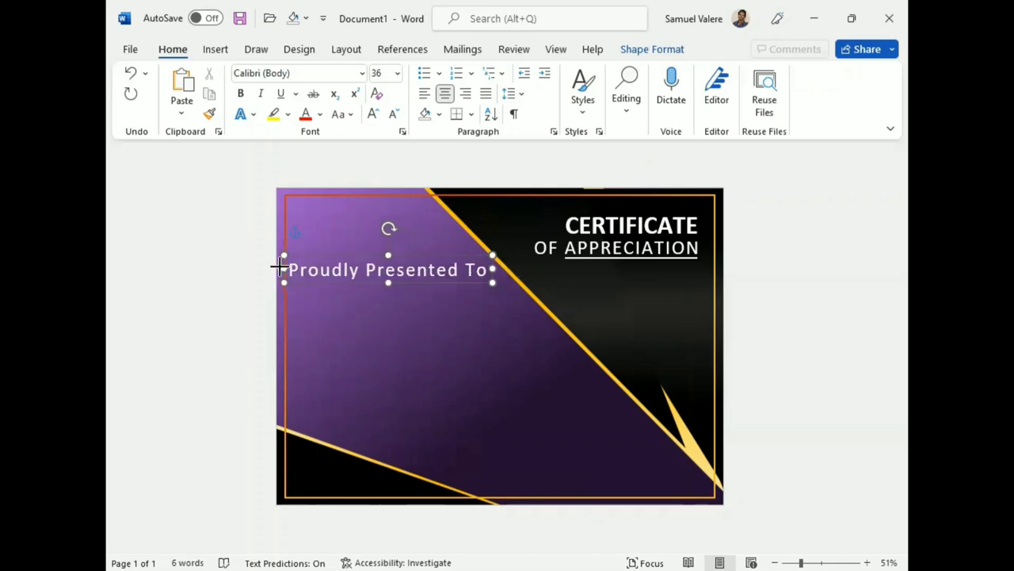
Set 'Proudly Presented To' to 28 pt, narrow its box, and move it lower on the purple side
{"action": "triple_click", "coordinate": [386, 268]}
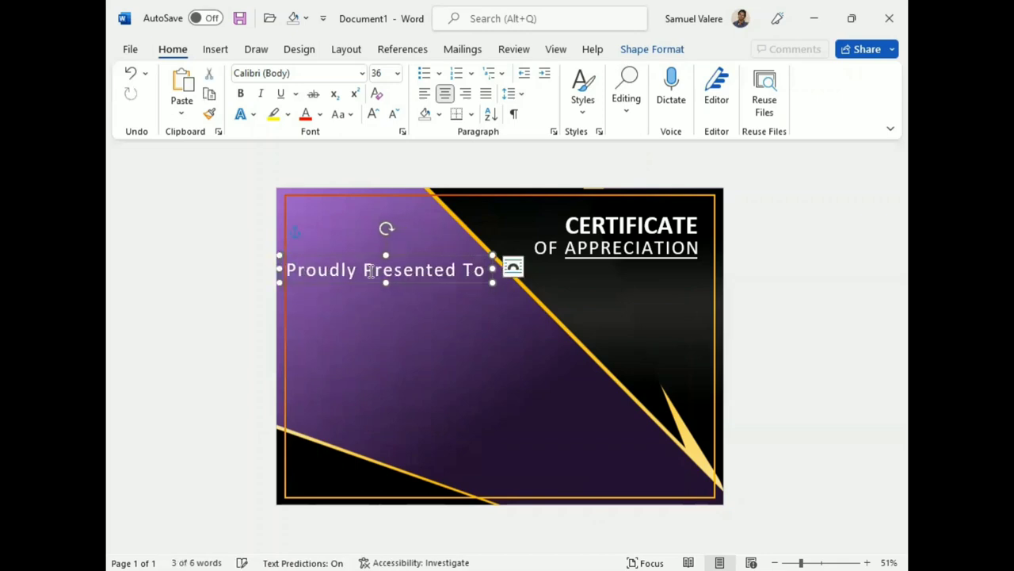
{"action": "left_click", "coordinate": [393, 114]}
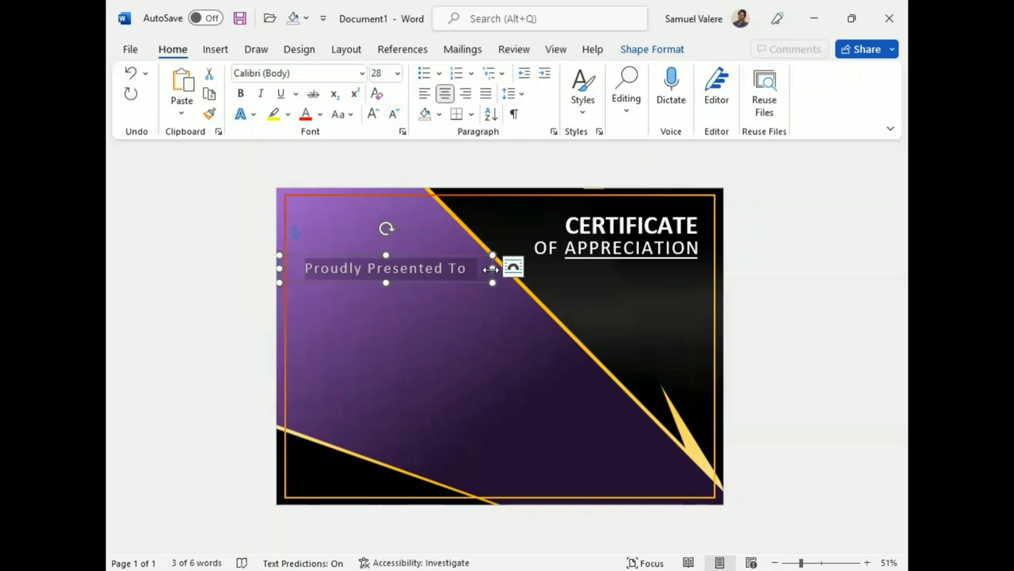
{"action": "left_click_drag", "start_coordinate": [491, 268], "coordinate": [461, 269]}
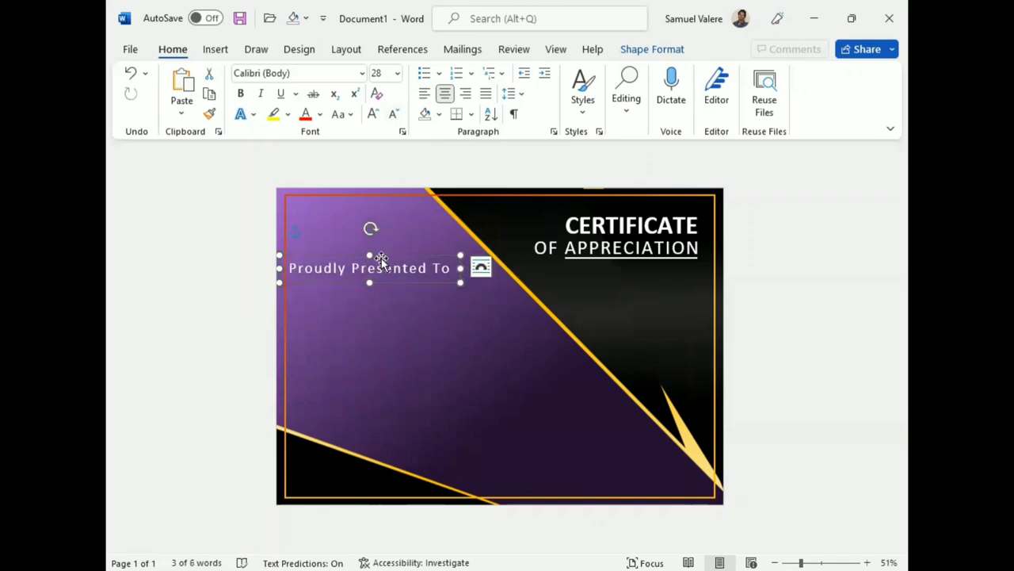
{"action": "mouse_move", "coordinate": [381, 258]}
{"action": "left_mouse_down"}
{"action": "mouse_move", "coordinate": [407, 304]}
{"action": "mouse_move", "coordinate": [403, 288]}
{"action": "left_mouse_up"}
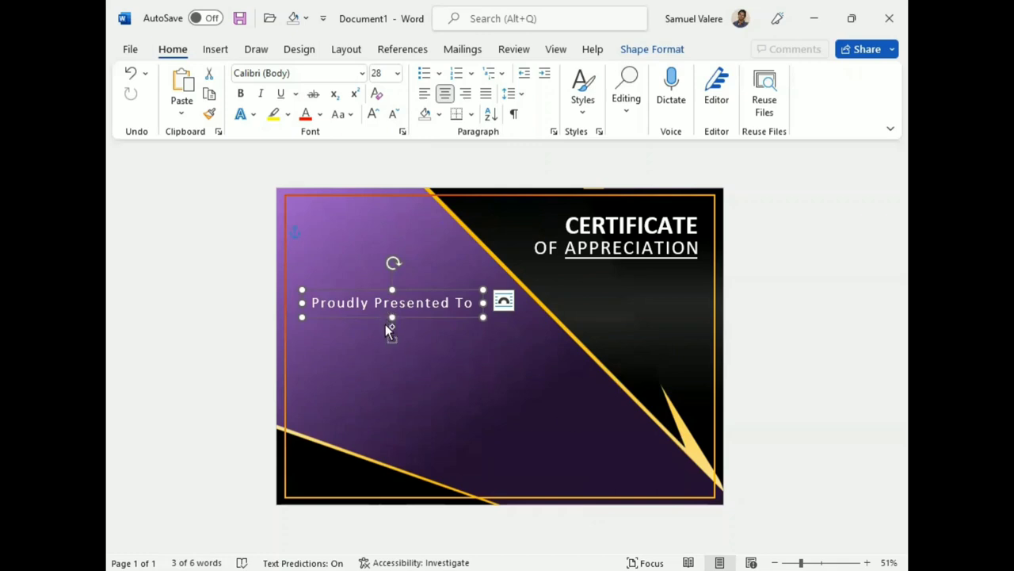
Duplicate the box, type the recipient's name, and ignore the spelling flag
{"action": "left_click_drag", "start_coordinate": [388, 329], "coordinate": [383, 331]}
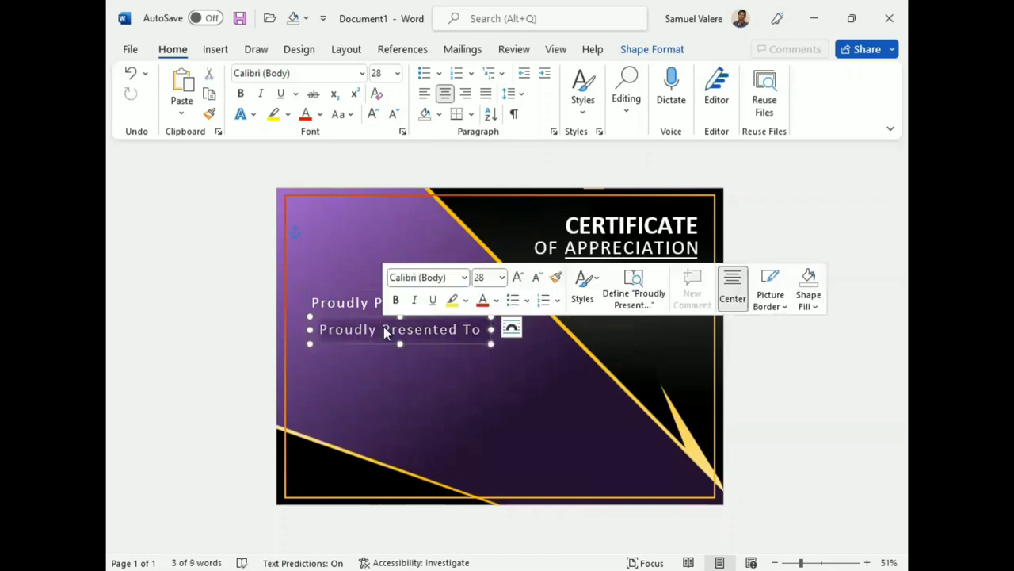
{"action": "type", "text": "Fleu"}
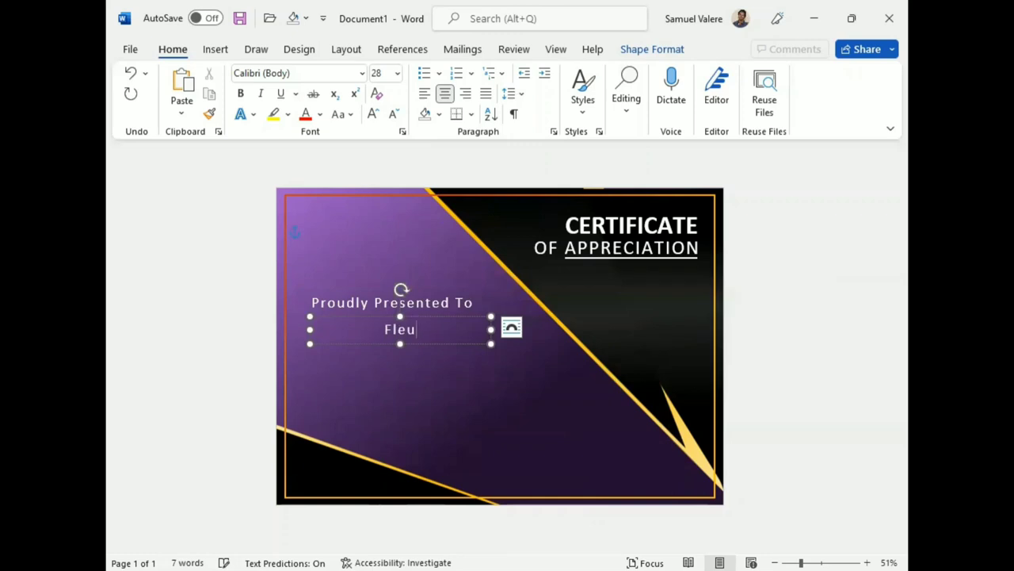
{"action": "type", "text": "risemene E"}
{"action": "type", "text": "xama"}
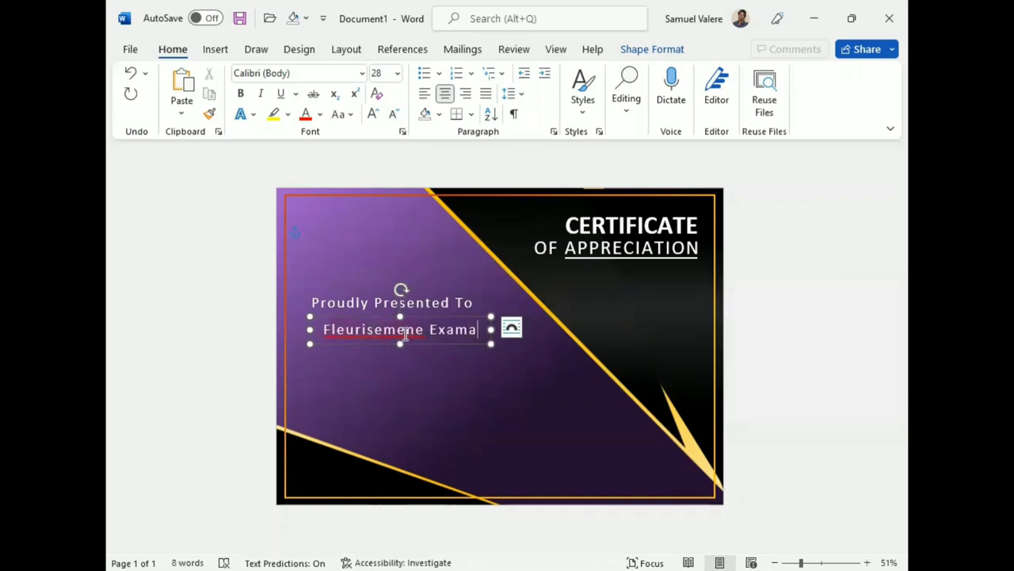
{"action": "right_click", "coordinate": [364, 330]}
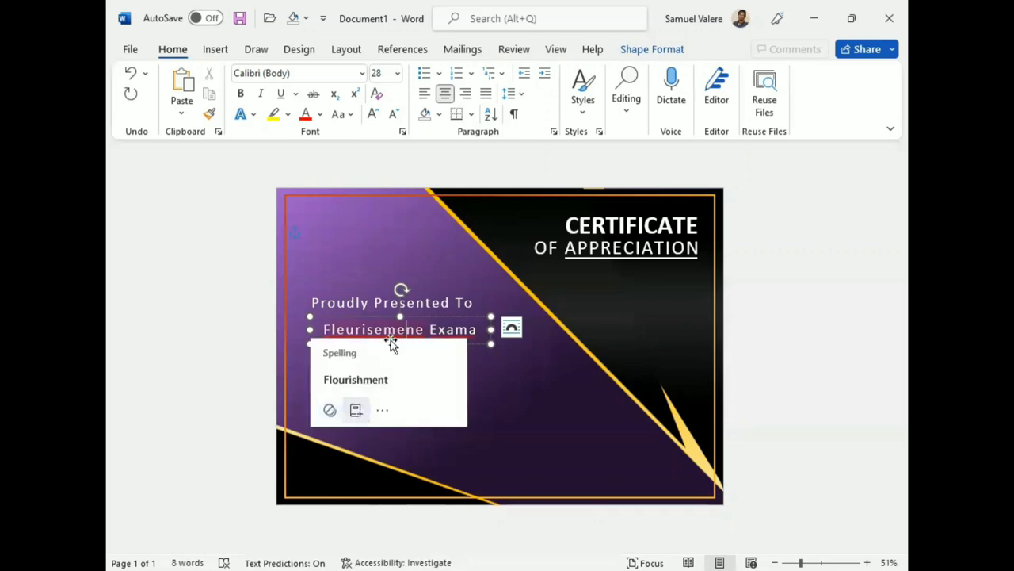
{"action": "left_click", "coordinate": [426, 330]}
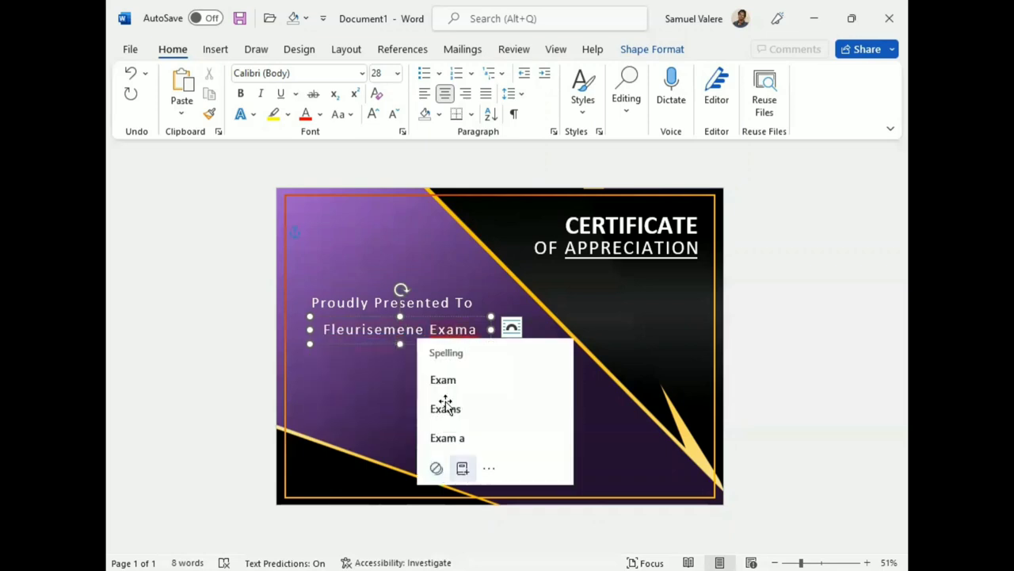
Set the name in Palace Script MT at 90 pt, then enlarge and reposition its box
{"action": "triple_click", "coordinate": [398, 328]}
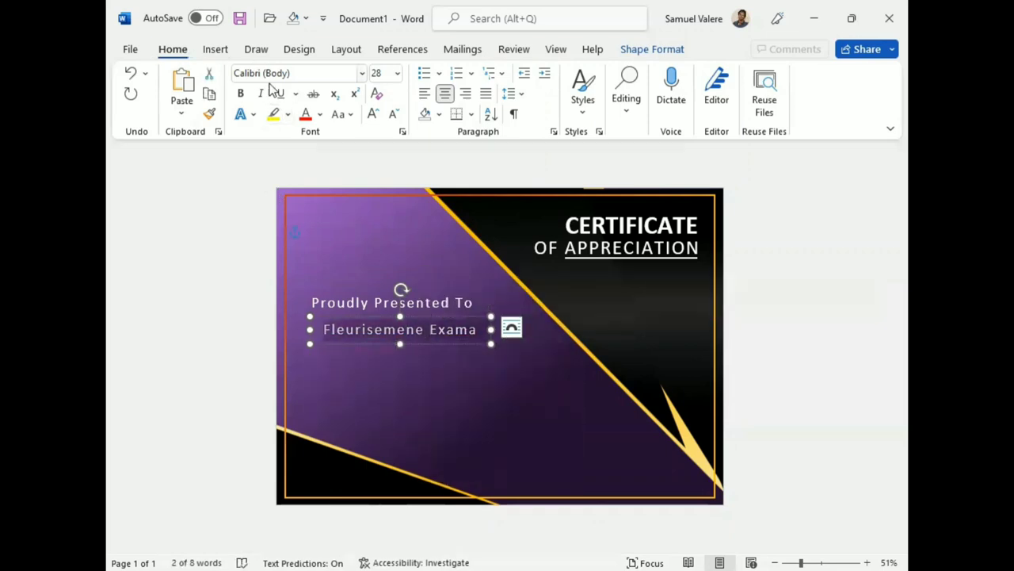
{"action": "left_click", "coordinate": [310, 73]}
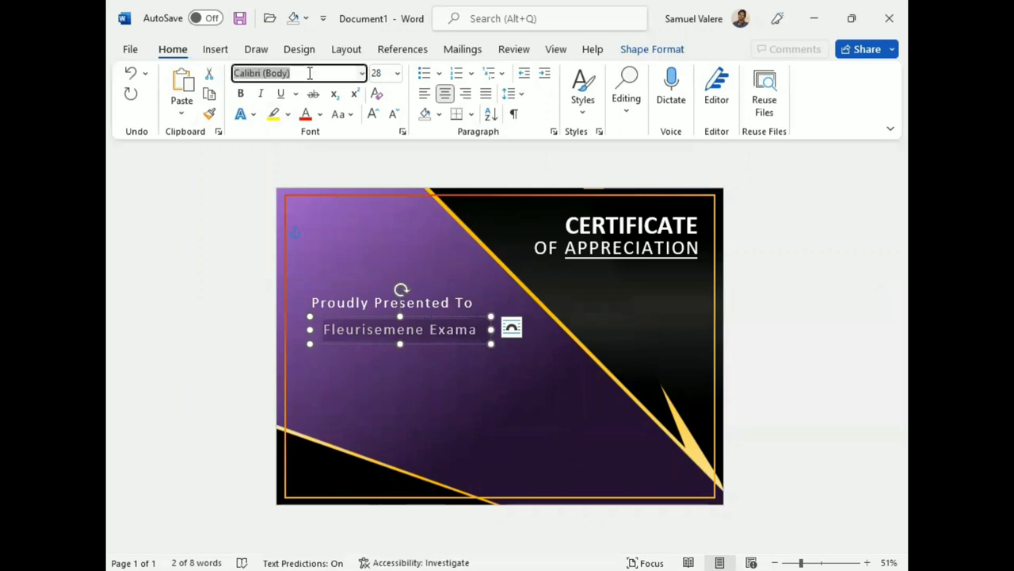
{"action": "type", "text": "Palace Script MT"}
{"action": "key", "text": "Return"}
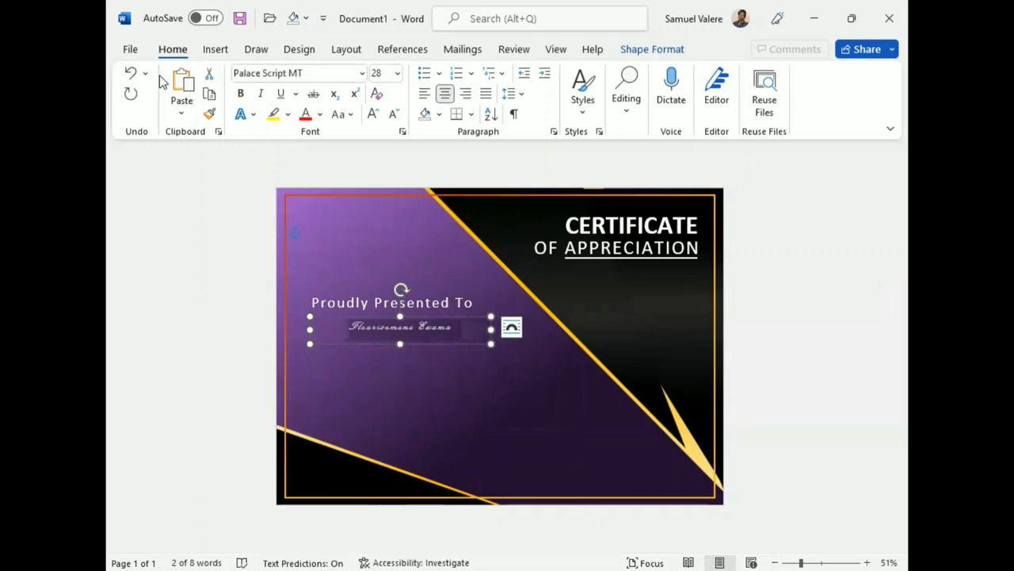
{"action": "left_click", "coordinate": [373, 114]}
{"action": "left_click", "coordinate": [372, 114]}
{"action": "left_click", "coordinate": [373, 114]}
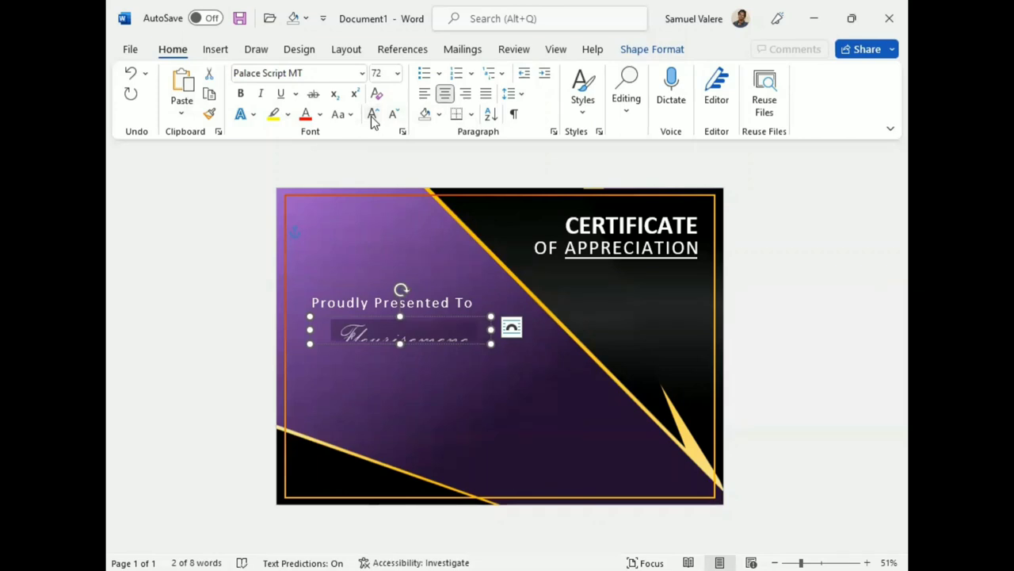
{"action": "left_click", "coordinate": [372, 114]}
{"action": "left_click", "coordinate": [373, 114]}
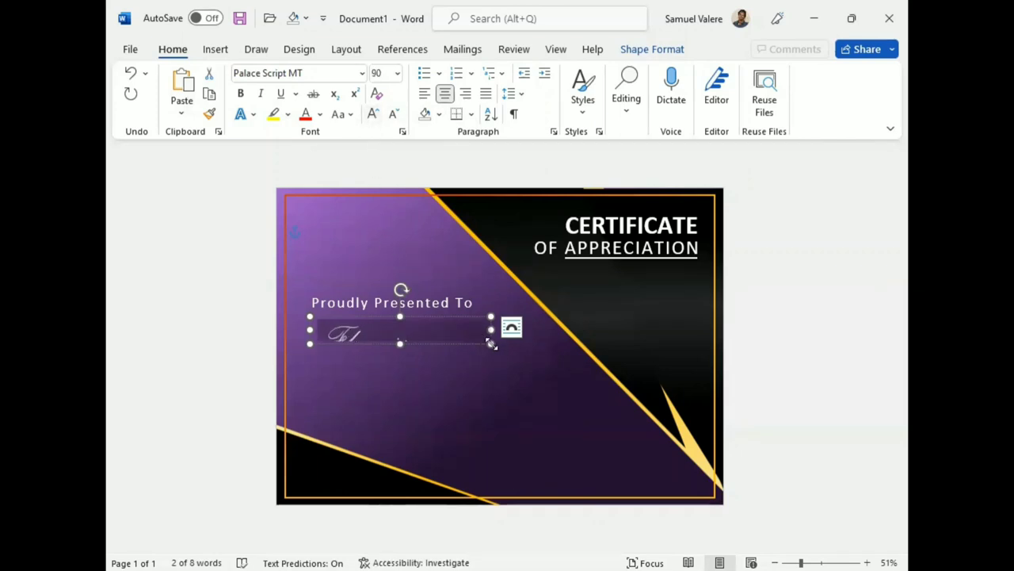
{"action": "left_click_drag", "start_coordinate": [491, 343], "coordinate": [592, 368]}
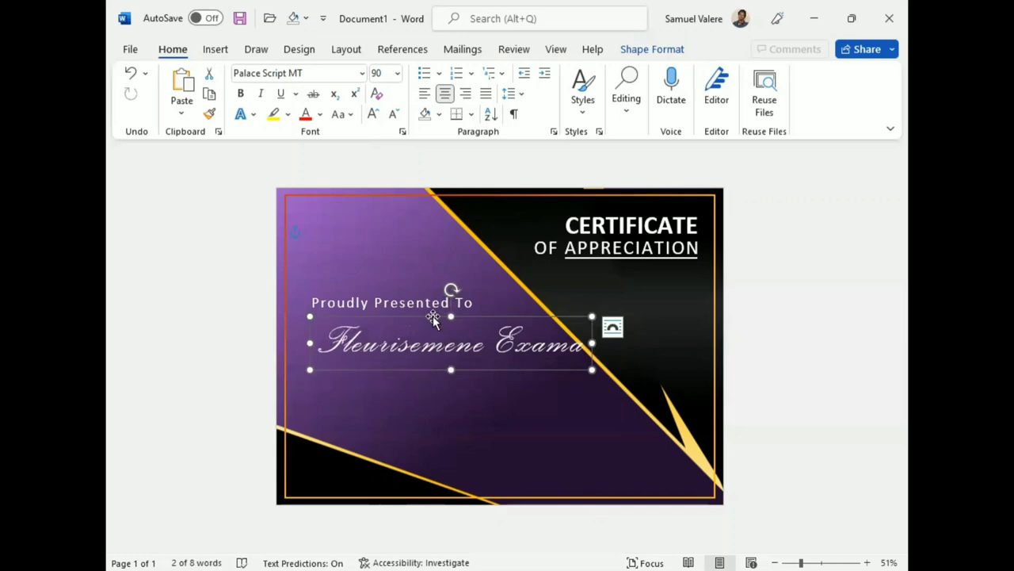
{"action": "left_click_drag", "start_coordinate": [432, 315], "coordinate": [402, 311]}
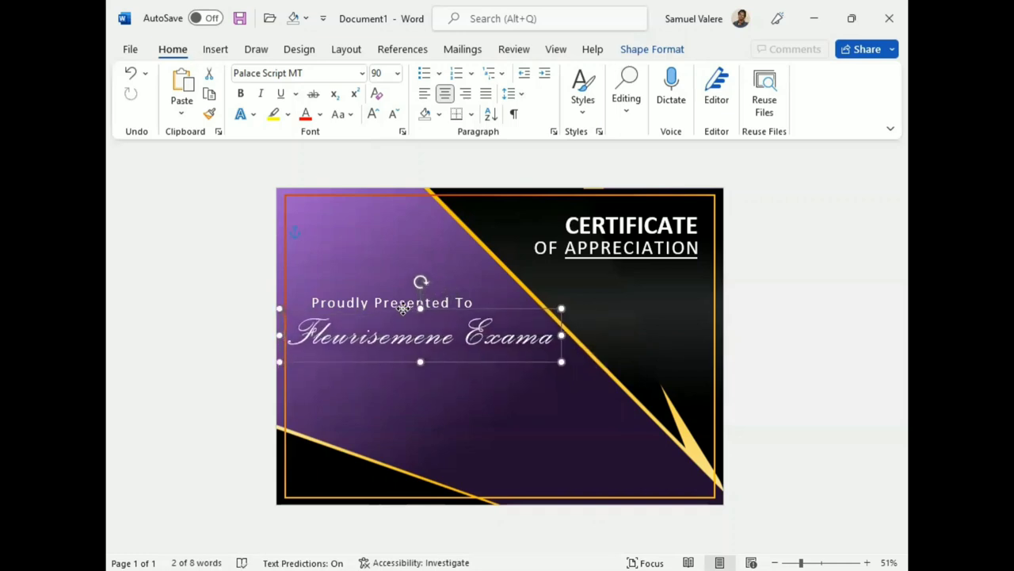
Give the name's text a gold linear gradient fill with one stop moved to 42%
{"action": "left_click", "coordinate": [417, 348]}
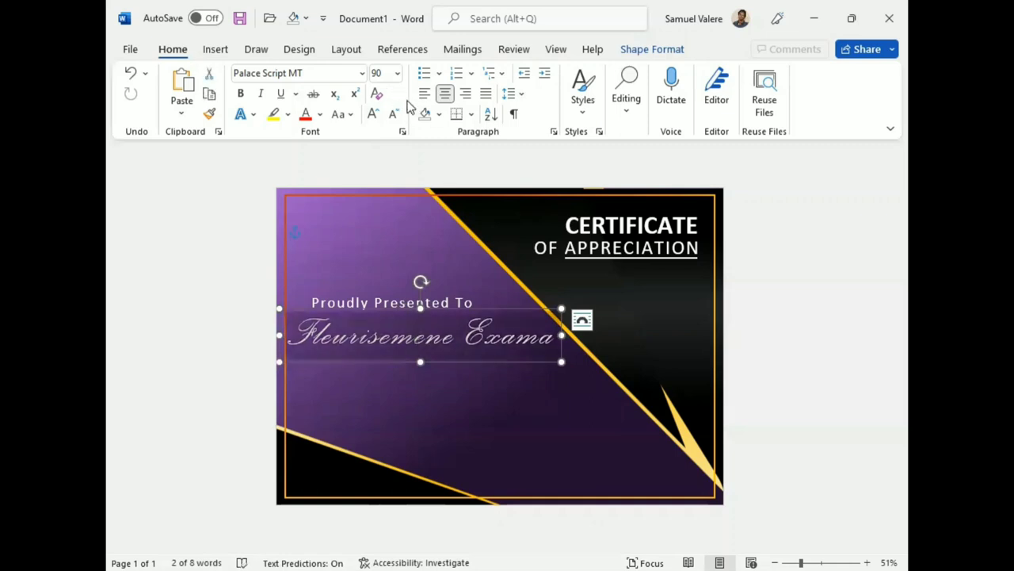
{"action": "left_click", "coordinate": [648, 50]}
{"action": "left_click", "coordinate": [373, 73]}
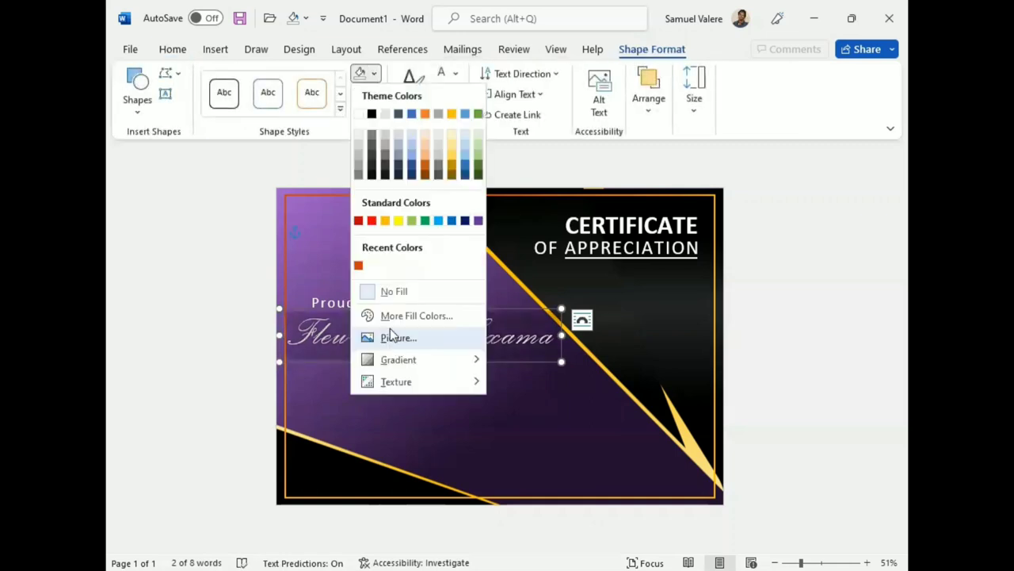
{"action": "mouse_move", "coordinate": [417, 359]}
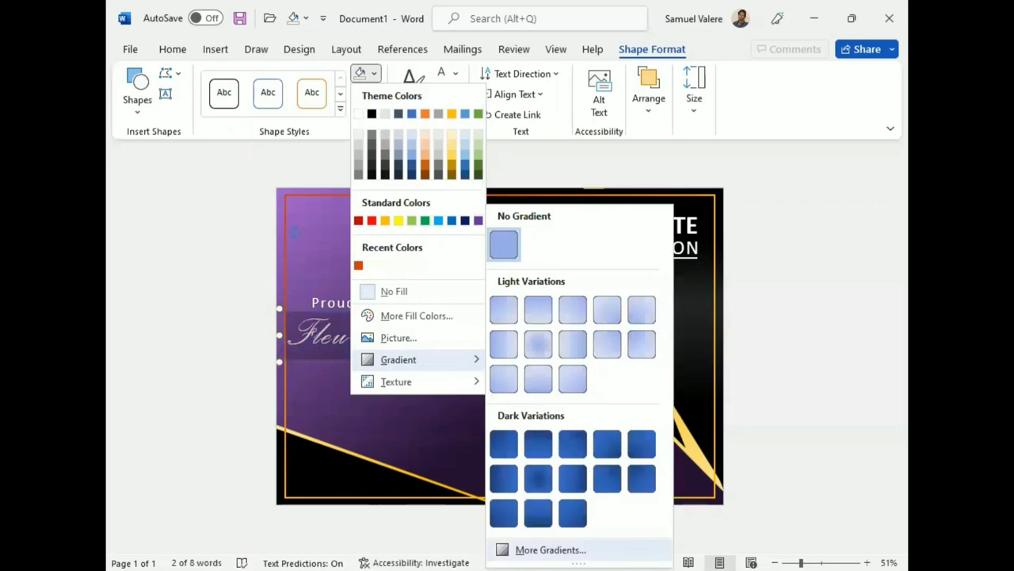
{"action": "left_click", "coordinate": [547, 547]}
{"action": "left_click", "coordinate": [801, 185]}
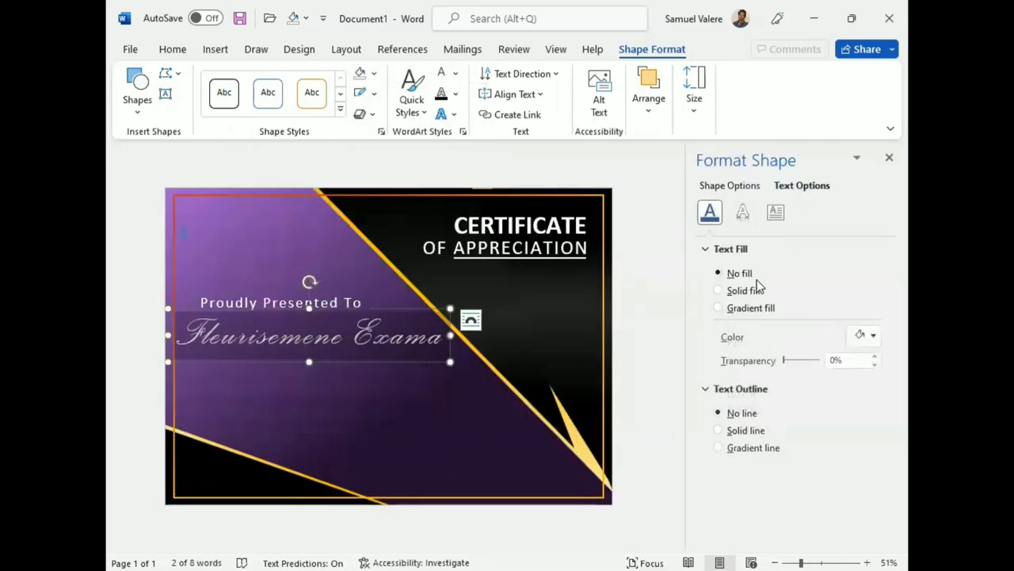
{"action": "left_click", "coordinate": [719, 308]}
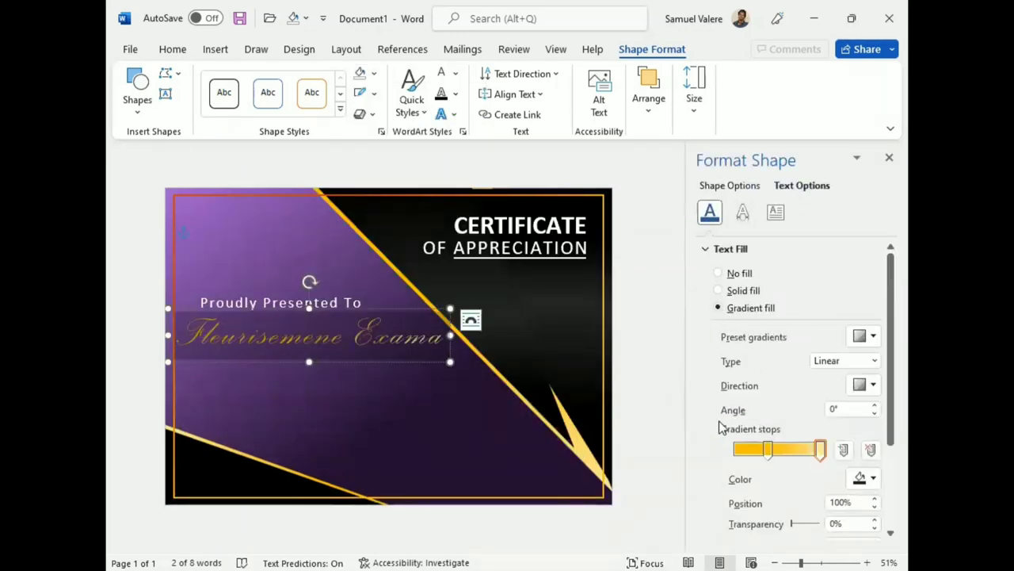
{"action": "left_click_drag", "start_coordinate": [767, 452], "coordinate": [770, 452]}
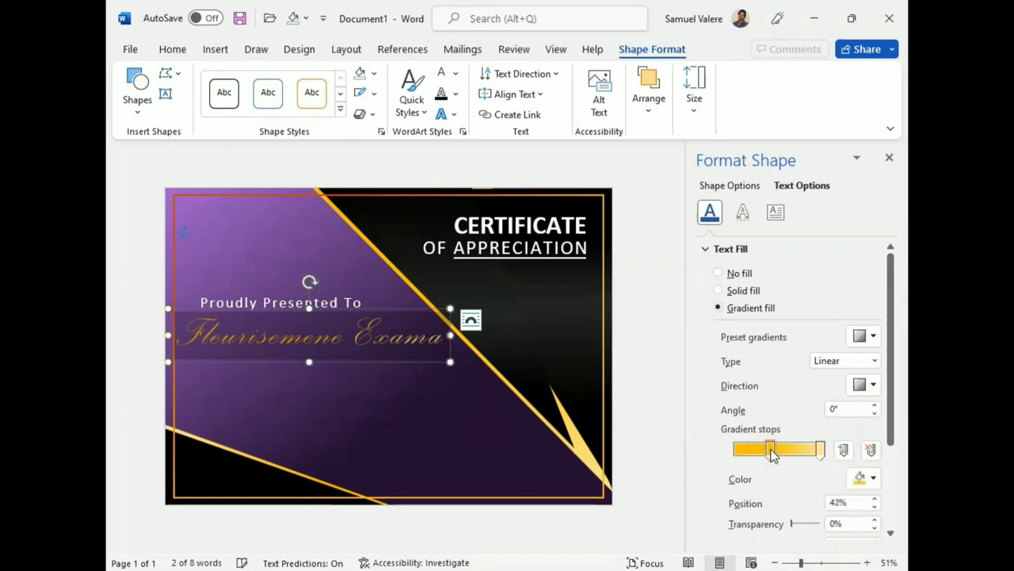
{"action": "left_click", "coordinate": [672, 432]}
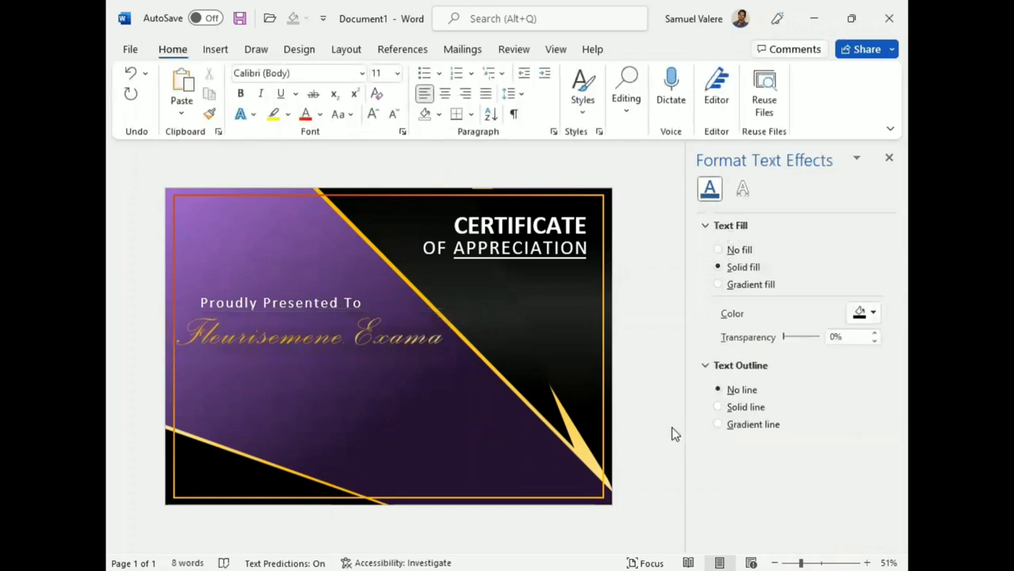
Bold the script name, shorten its box, and copy 'Proudly Presented To' below the name
{"action": "left_click", "coordinate": [889, 157]}
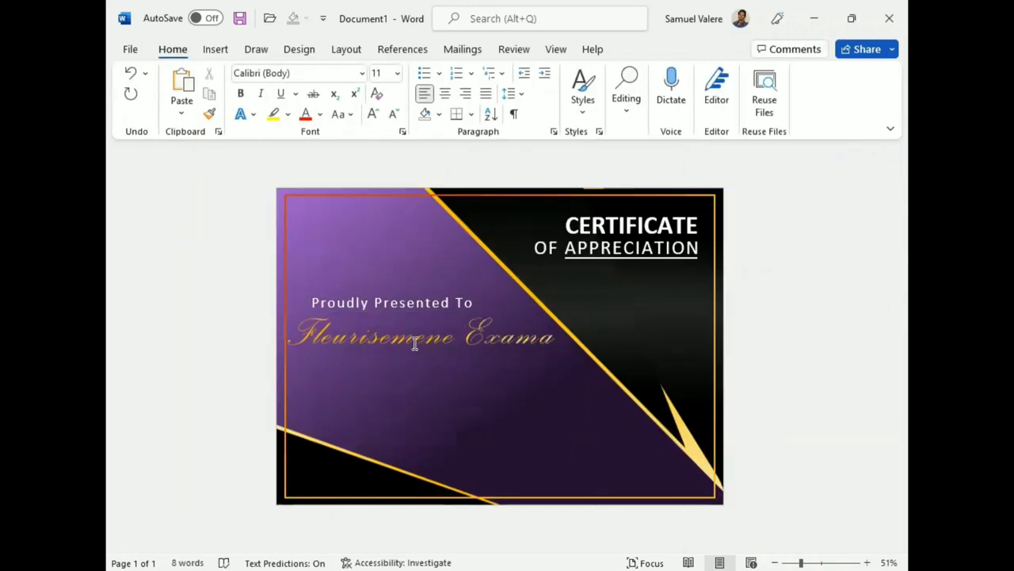
{"action": "triple_click", "coordinate": [410, 339]}
{"action": "left_click", "coordinate": [418, 312]}
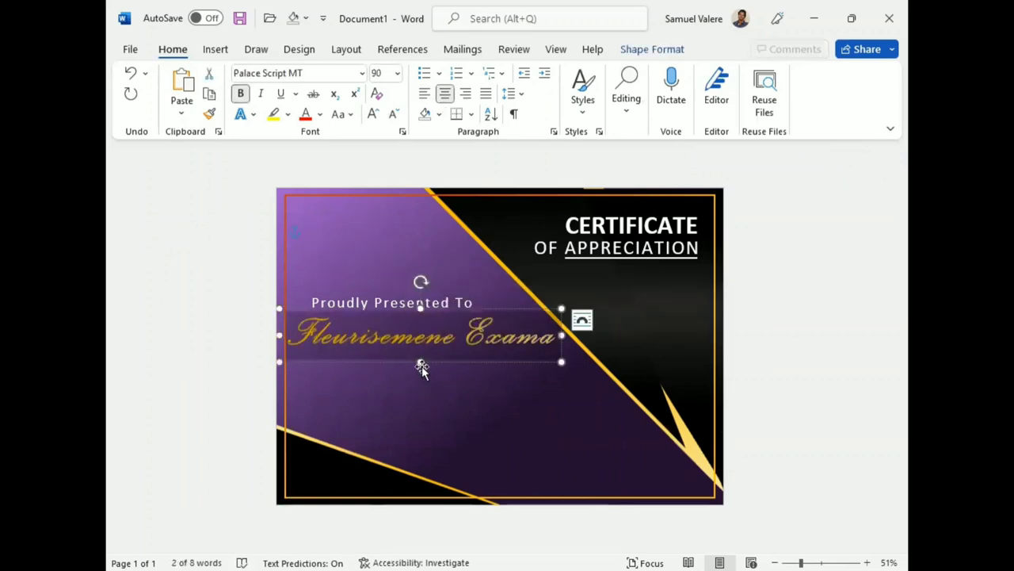
{"action": "left_click_drag", "start_coordinate": [420, 361], "coordinate": [420, 351]}
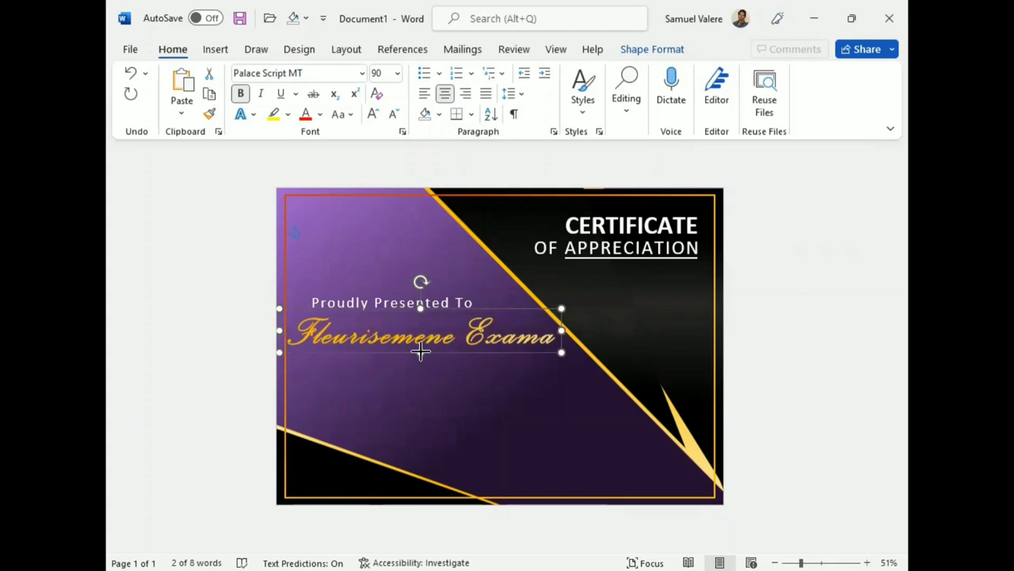
{"action": "left_click", "coordinate": [388, 301]}
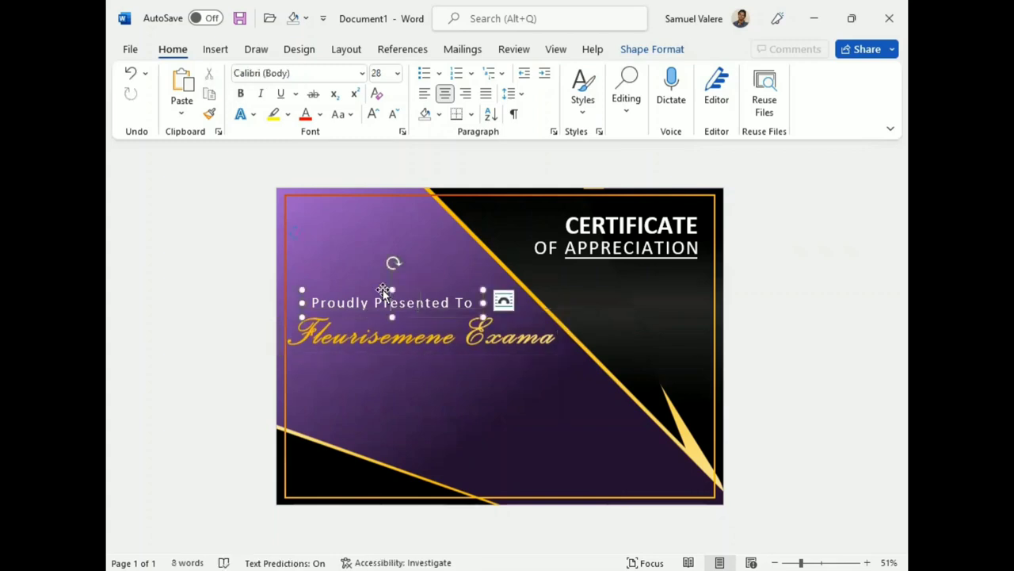
{"action": "left_click_drag", "start_coordinate": [386, 294], "coordinate": [402, 370]}
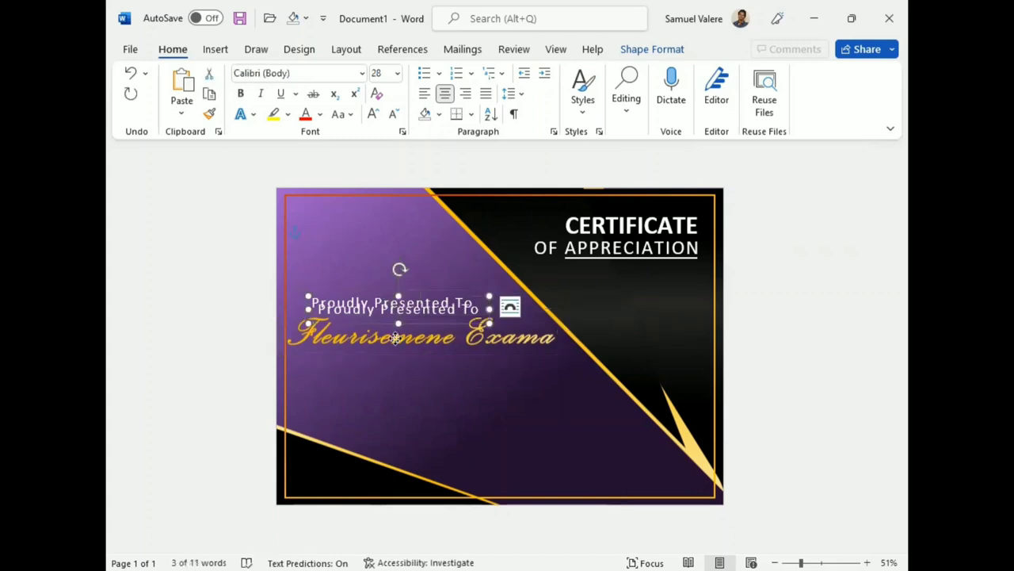
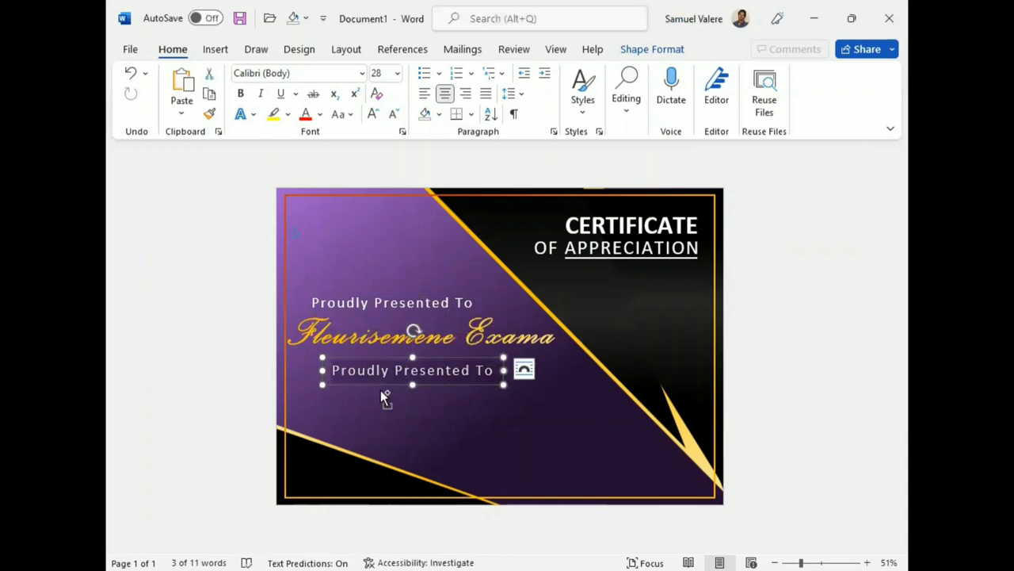
Paste the appreciation message into the copied box below the name, set it to 26 pt, and widen the box
{"action": "type", "text": "You are always responsible and strive to complete your work well and on time. It is very appreciated."}
{"action": "left_click_drag", "start_coordinate": [504, 386], "coordinate": [626, 428]}
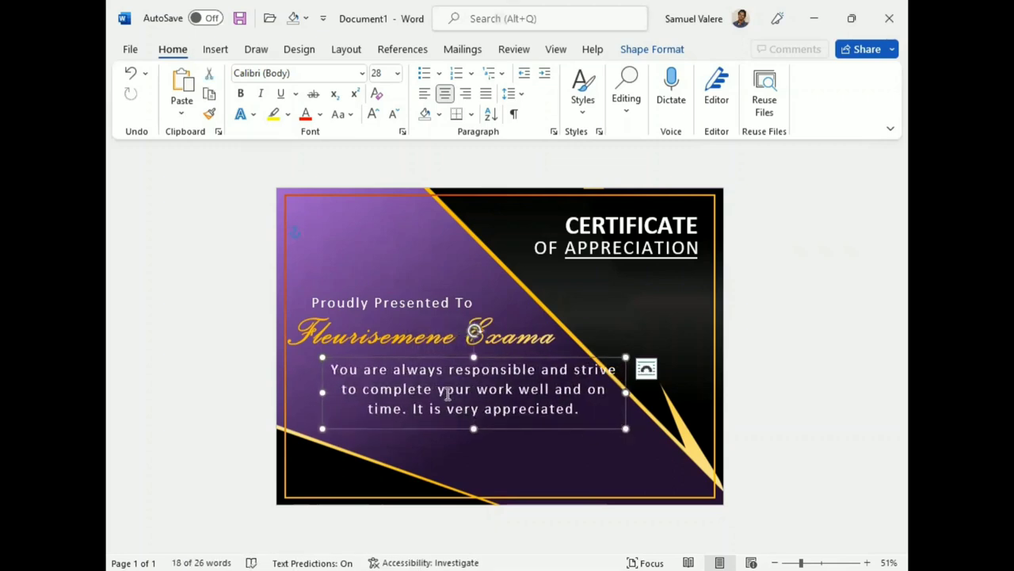
{"action": "mouse_move", "coordinate": [437, 358]}
{"action": "left_mouse_down"}
{"action": "mouse_move", "coordinate": [404, 364]}
{"action": "mouse_move", "coordinate": [407, 353]}
{"action": "left_mouse_up"}
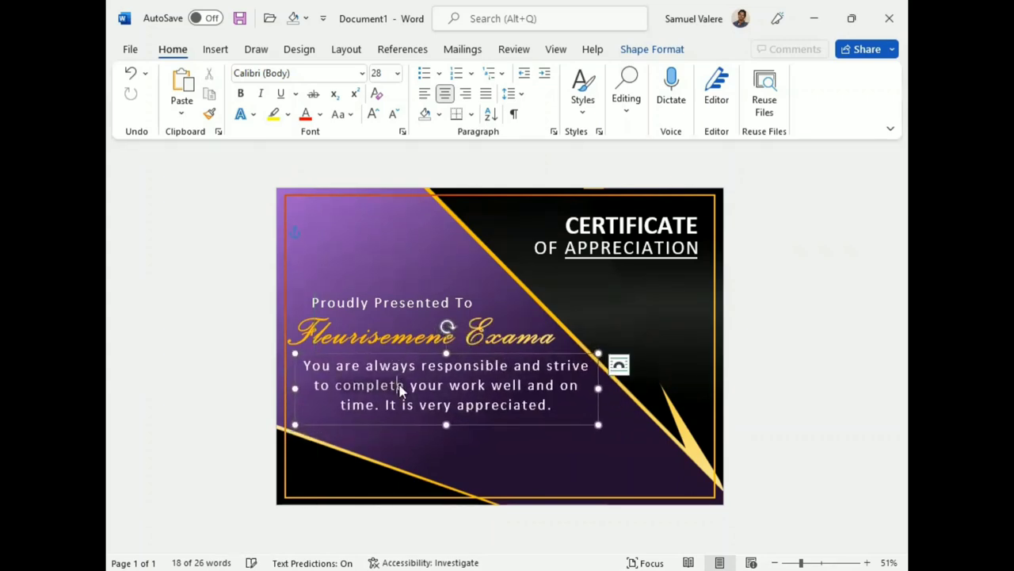
{"action": "triple_click", "coordinate": [403, 387]}
{"action": "left_click", "coordinate": [555, 337]}
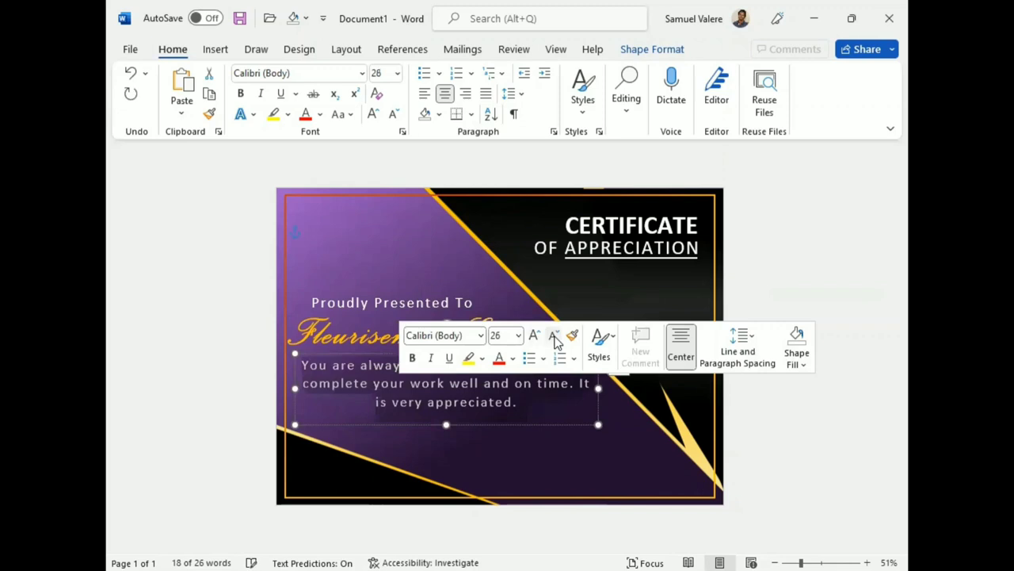
{"action": "left_click", "coordinate": [602, 388]}
{"action": "mouse_move", "coordinate": [602, 388]}
{"action": "left_mouse_down"}
{"action": "mouse_move", "coordinate": [610, 385]}
{"action": "mouse_move", "coordinate": [588, 385]}
{"action": "left_mouse_up"}
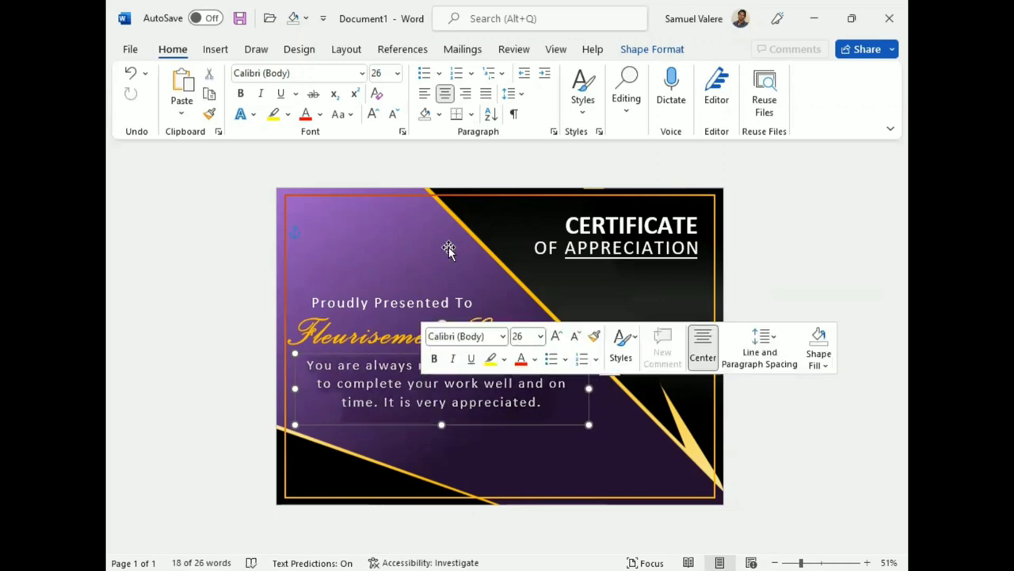
Left-align the message text and align the Proudly Presented To box to the left
{"action": "left_click", "coordinate": [425, 95]}
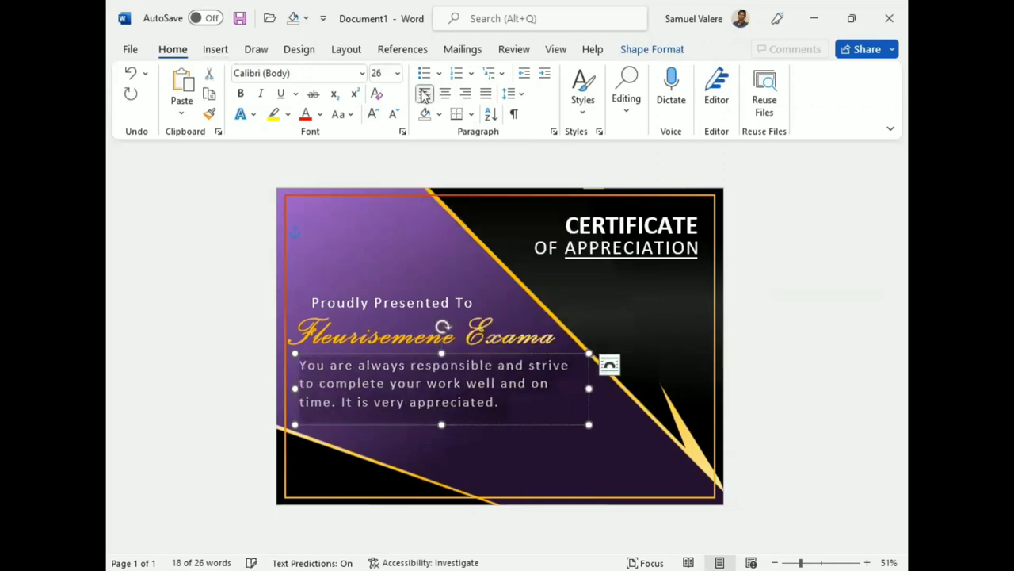
{"action": "left_click", "coordinate": [395, 303]}
{"action": "triple_click", "coordinate": [394, 302]}
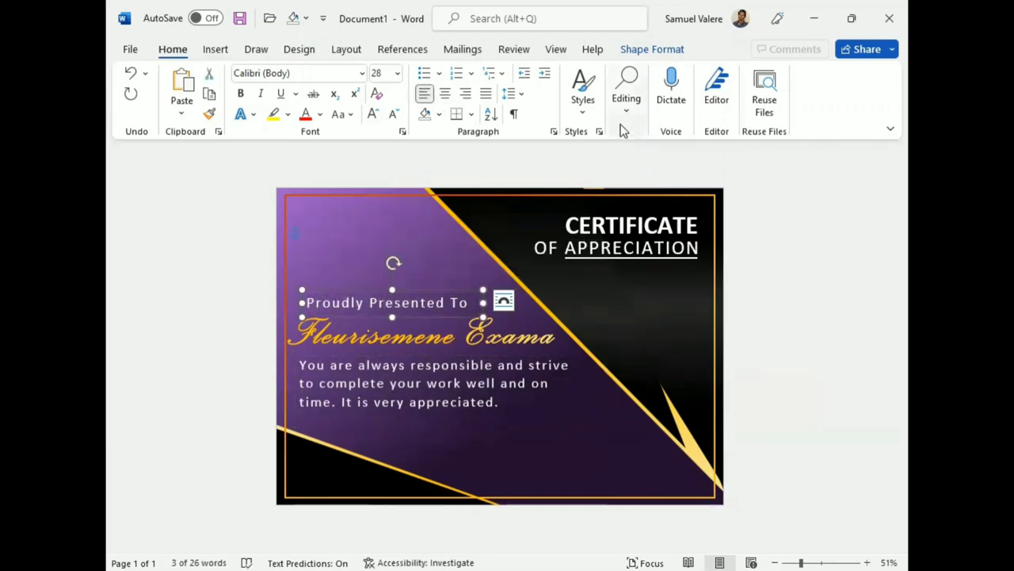
{"action": "left_click", "coordinate": [648, 50]}
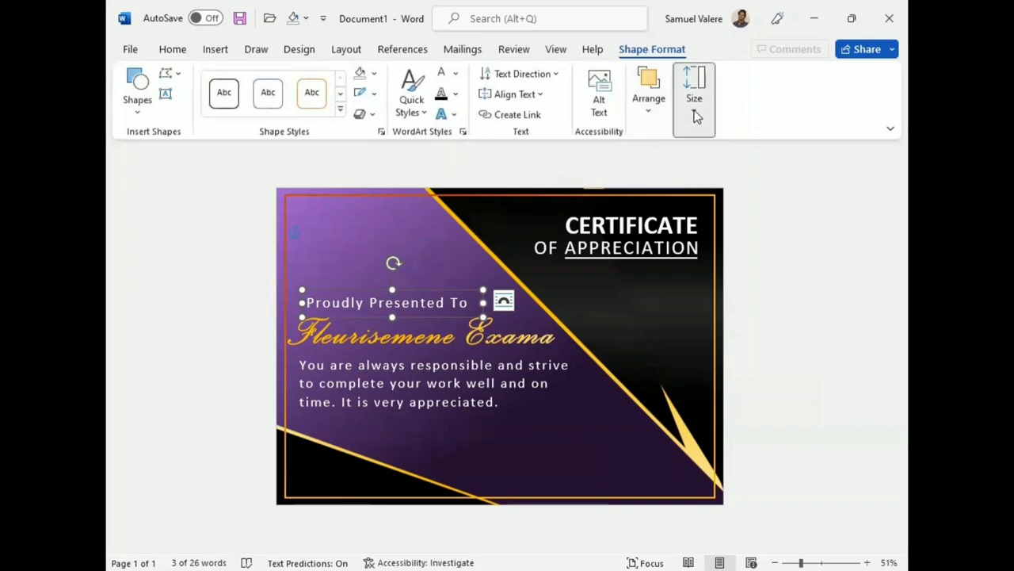
{"action": "left_click", "coordinate": [649, 119]}
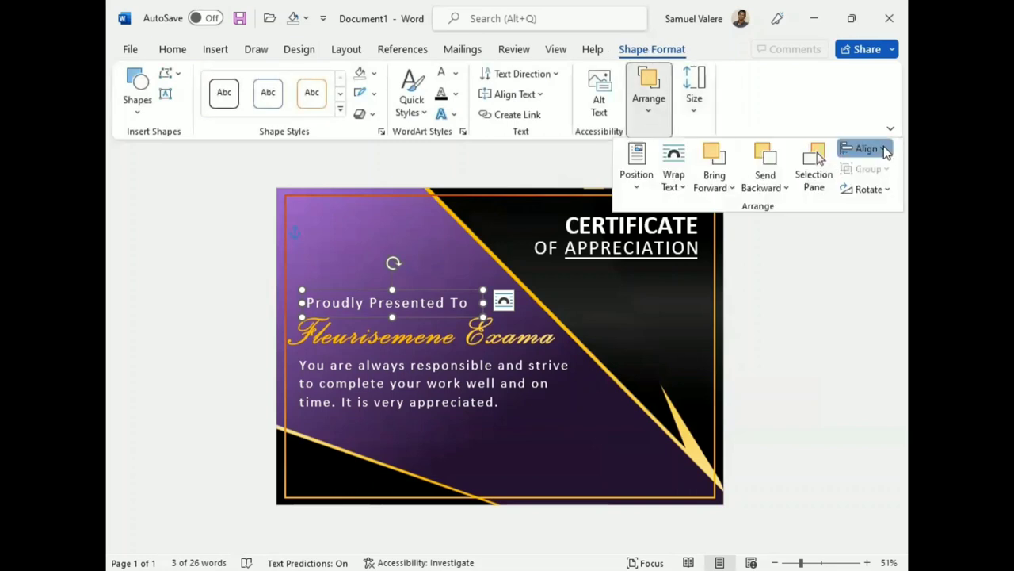
{"action": "left_click", "coordinate": [886, 150]}
{"action": "left_click", "coordinate": [821, 170]}
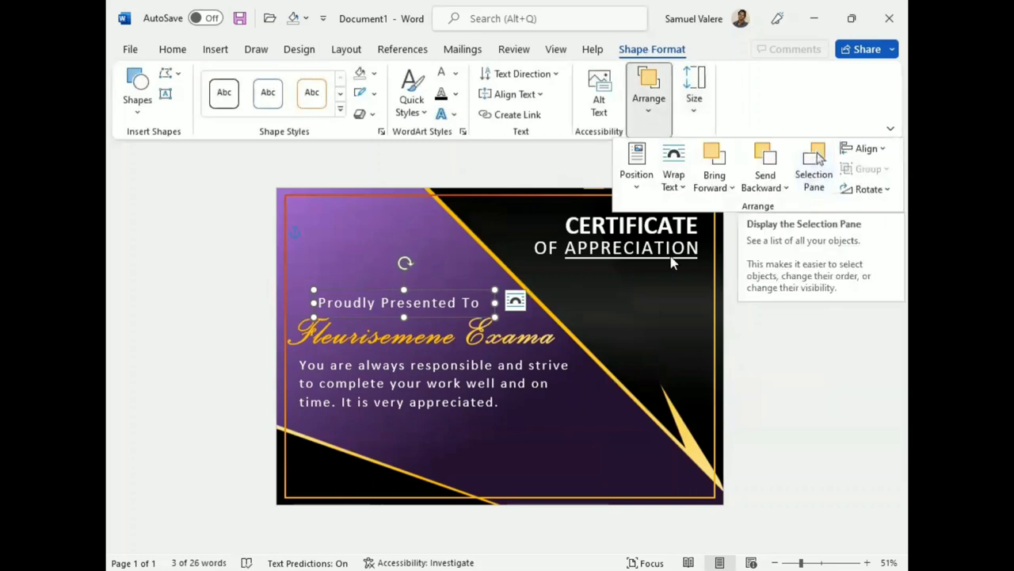
{"action": "left_click", "coordinate": [415, 313]}
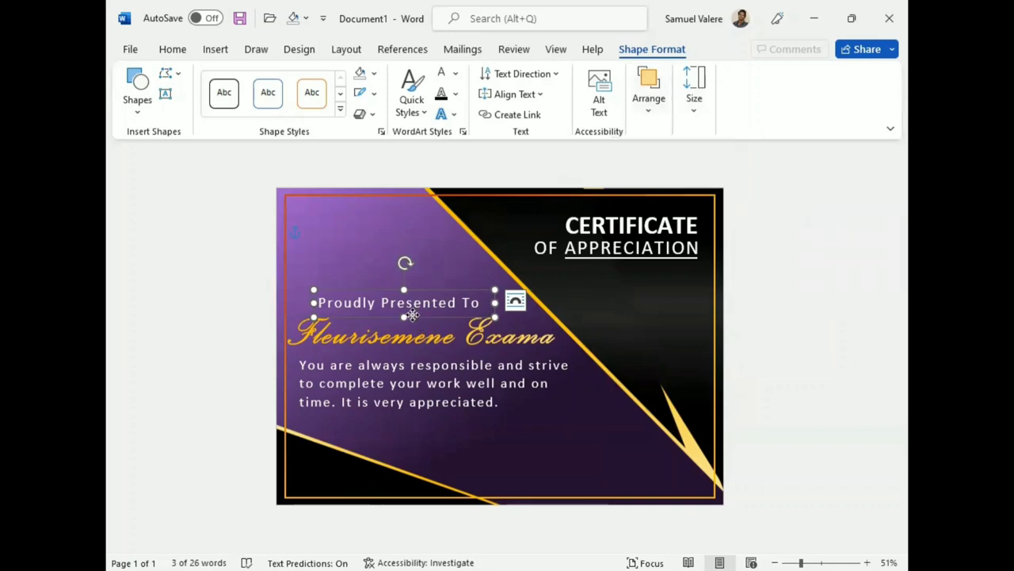
Nudge the heading box until it lines up with the message's left edge
{"action": "key", "text": "Left"}
{"action": "key", "text": "Left"}
{"action": "key", "text": "Left"}
{"action": "key", "text": "Left"}
{"action": "key", "text": "Left"}
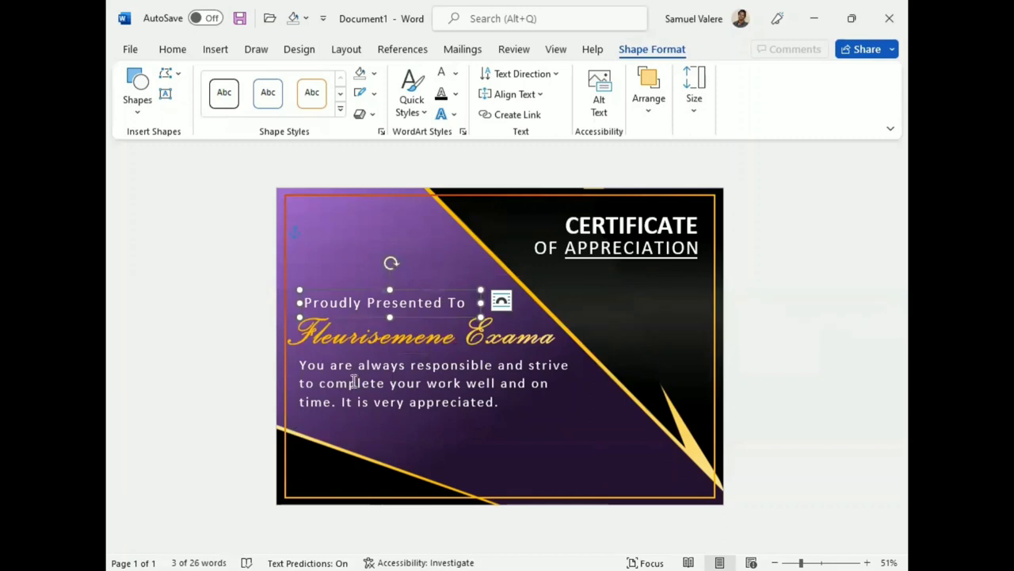
{"action": "left_click", "coordinate": [353, 381], "text": "shift"}
{"action": "left_click", "coordinate": [398, 292]}
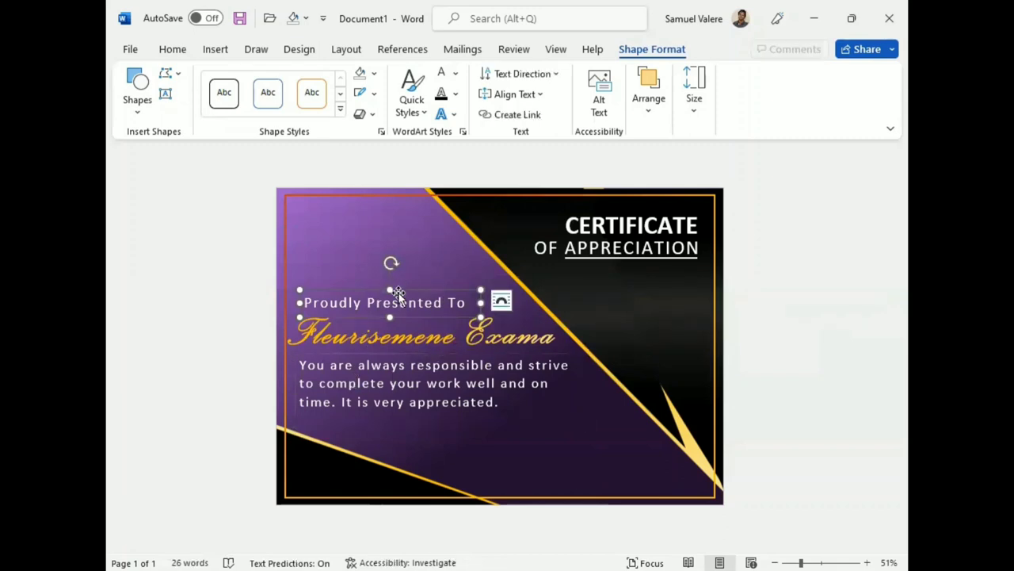
{"action": "key", "text": "Left"}
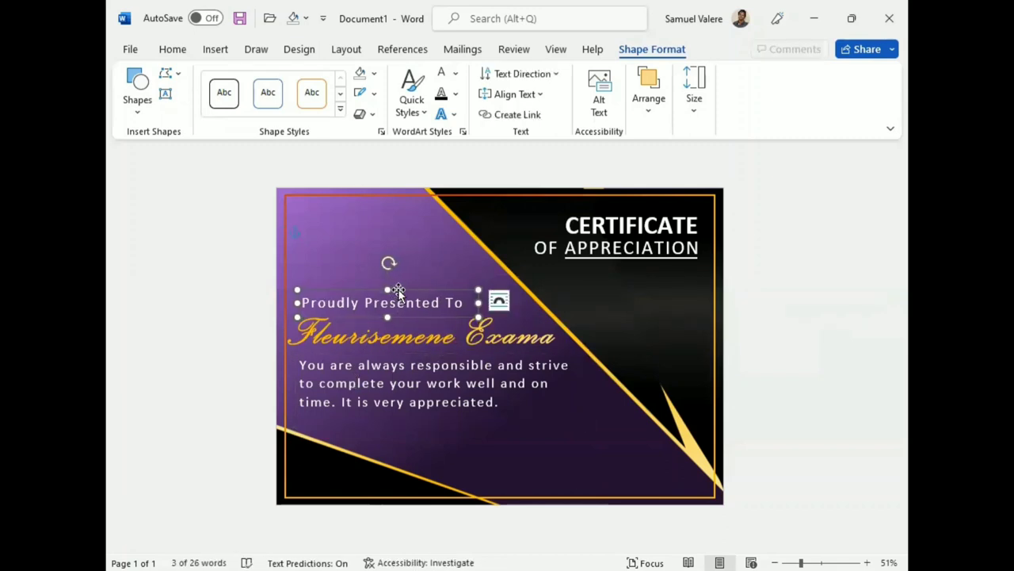
{"action": "left_click", "coordinate": [403, 373], "text": "shift"}
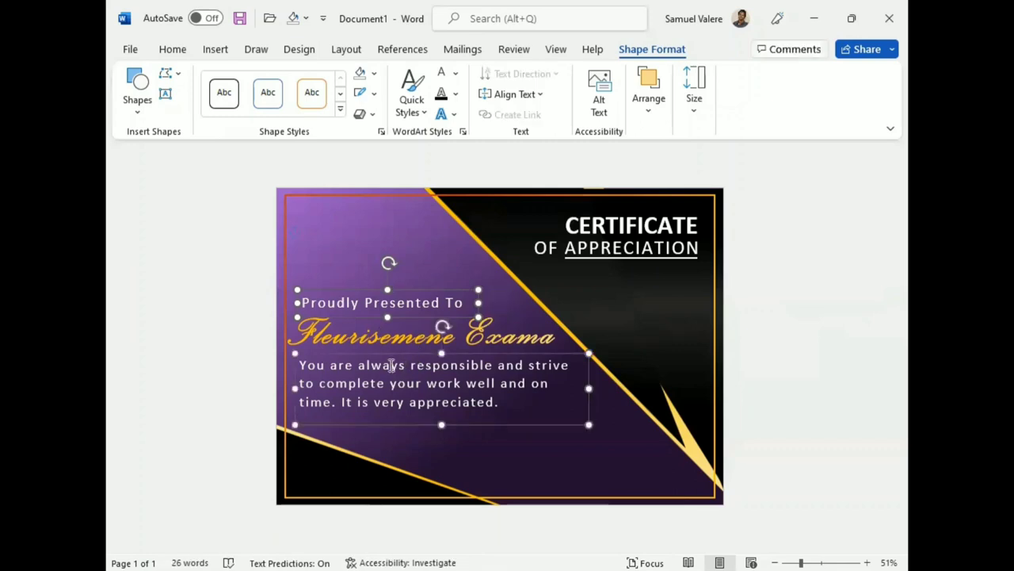
{"action": "left_click", "coordinate": [370, 315]}
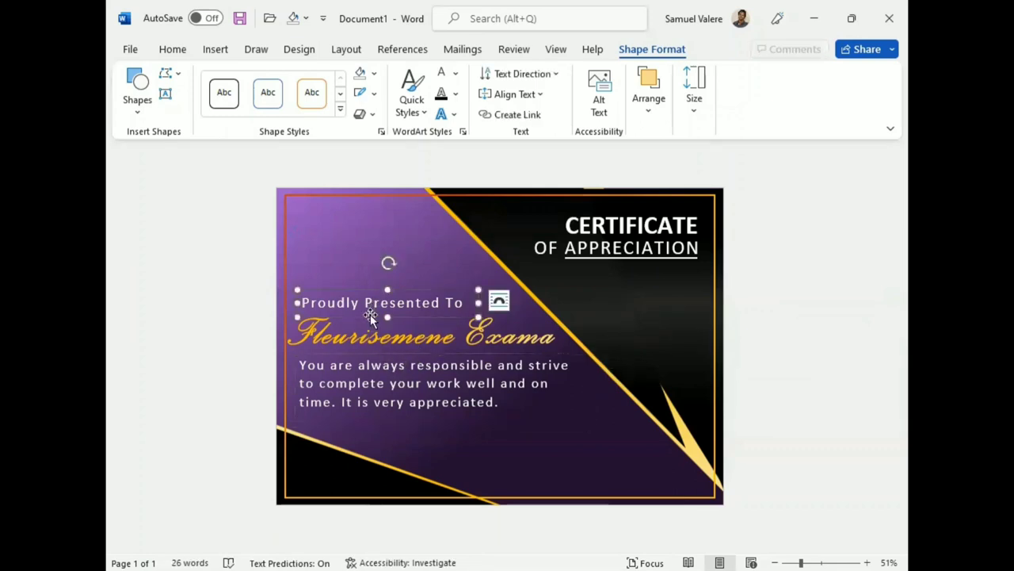
{"action": "key", "text": "Left"}
{"action": "key", "text": "Left"}
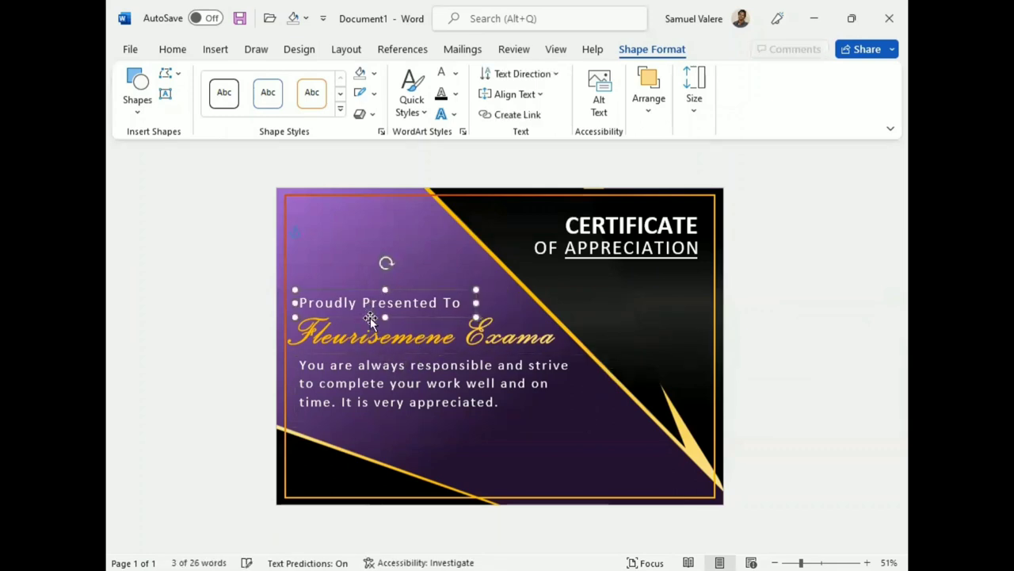
{"action": "key", "text": "Left"}
{"action": "key", "text": "Right"}
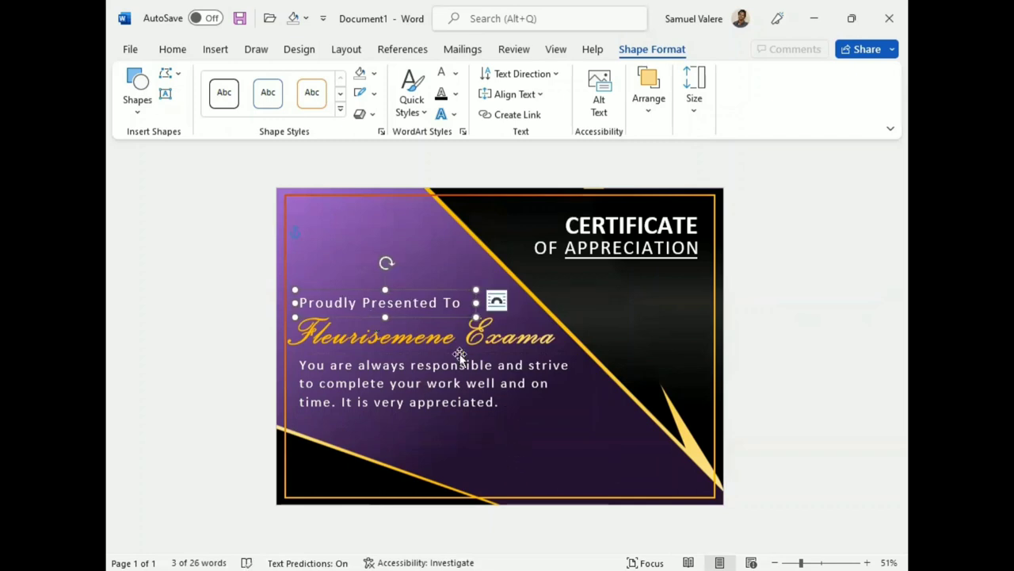
Move the heading, name and message boxes down together, then widen the message box slightly
{"action": "left_click", "coordinate": [404, 352]}
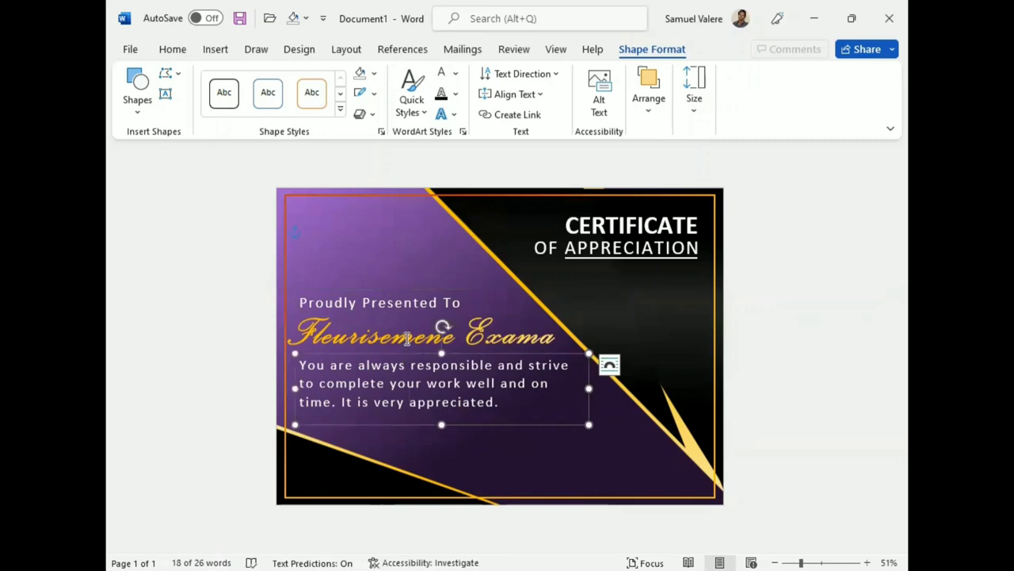
{"action": "left_click", "coordinate": [402, 333], "text": "shift"}
{"action": "left_click", "coordinate": [396, 303], "text": "shift"}
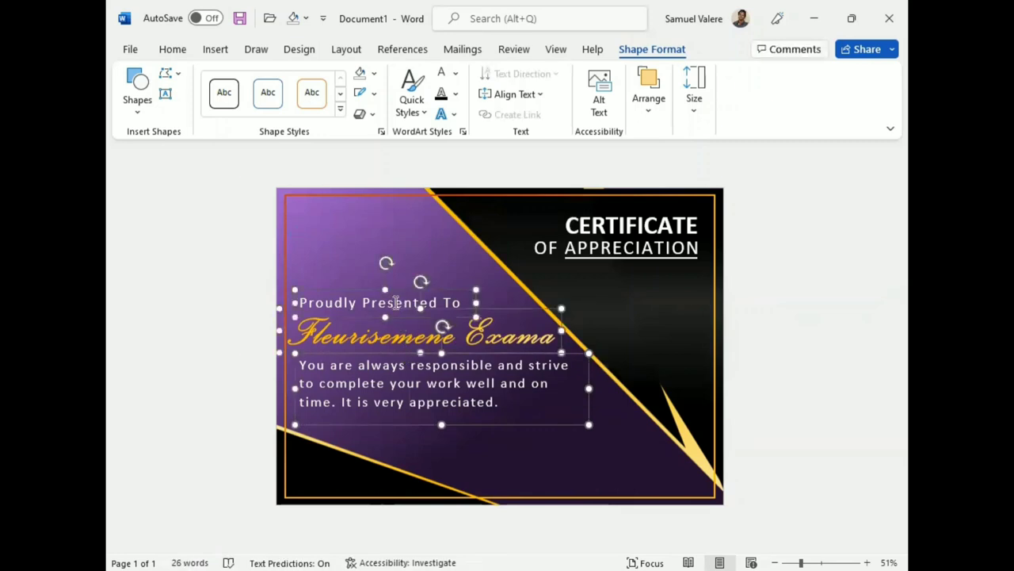
{"action": "key", "text": "Down"}
{"action": "key", "text": "Down"}
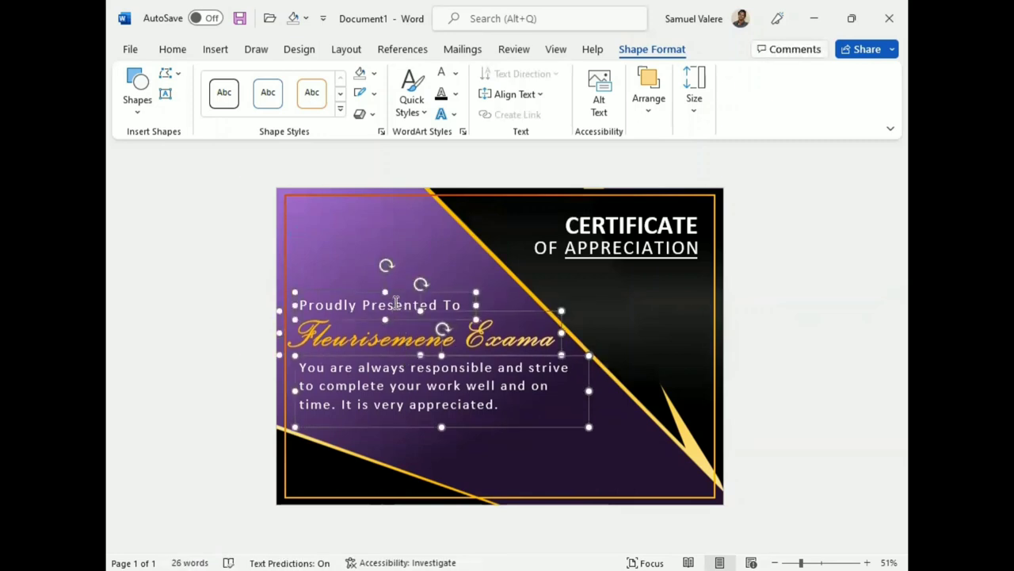
{"action": "key", "text": "Down"}
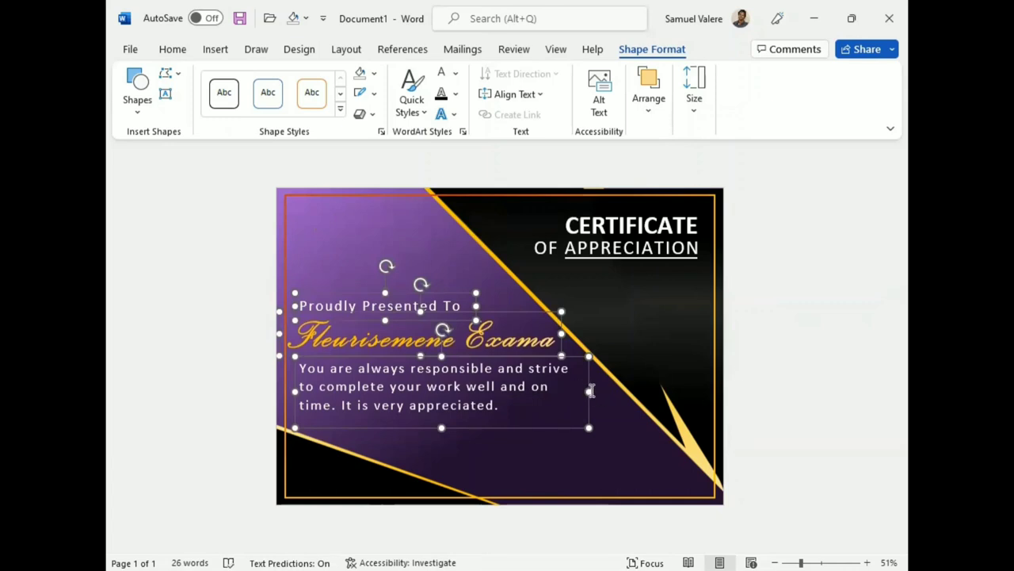
{"action": "key", "text": "Escape"}
{"action": "left_click", "coordinate": [591, 391]}
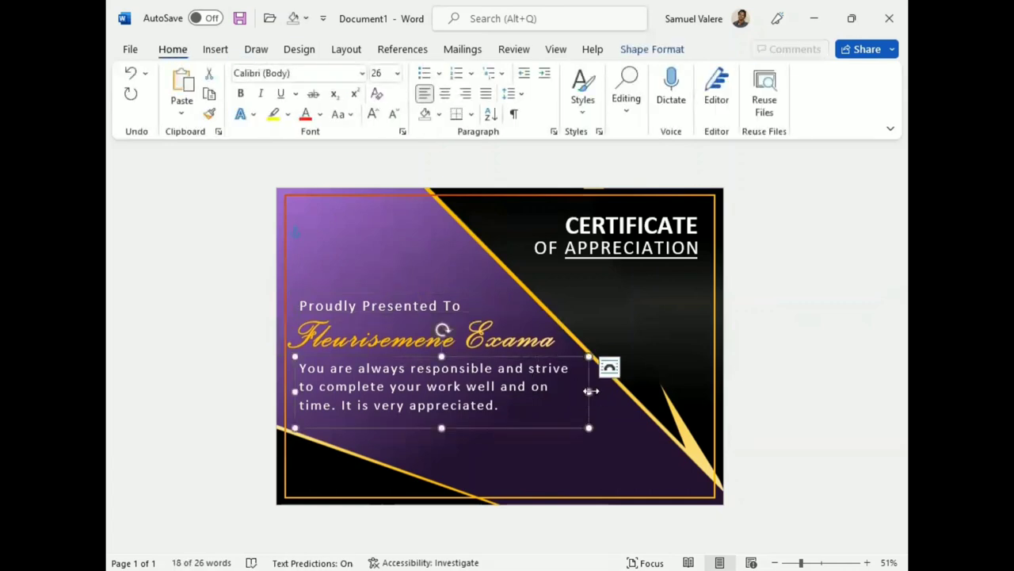
{"action": "left_click_drag", "start_coordinate": [591, 391], "coordinate": [597, 391]}
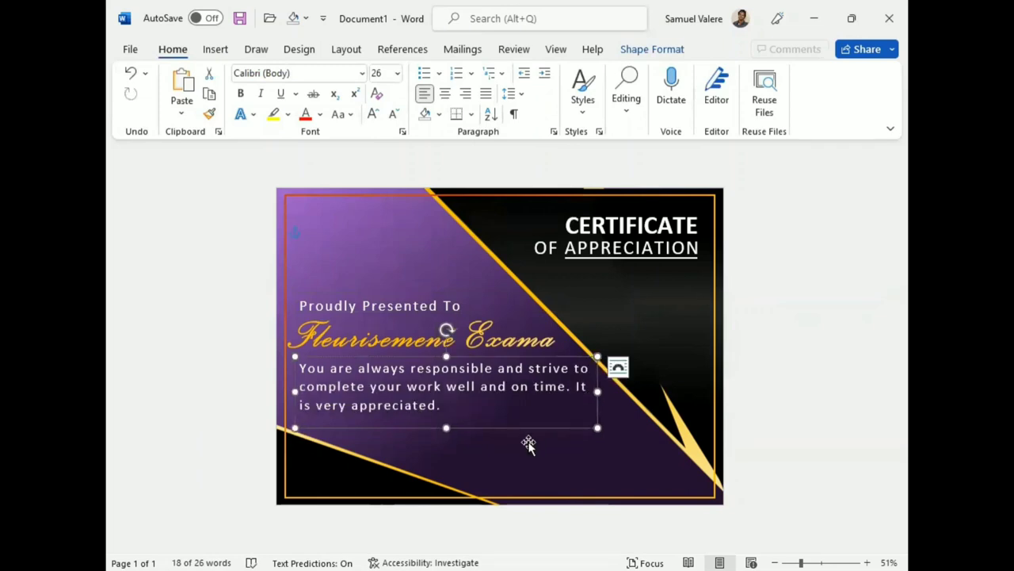
Draw a short straight line near the certificate's bottom-left
{"action": "left_click", "coordinate": [215, 49]}
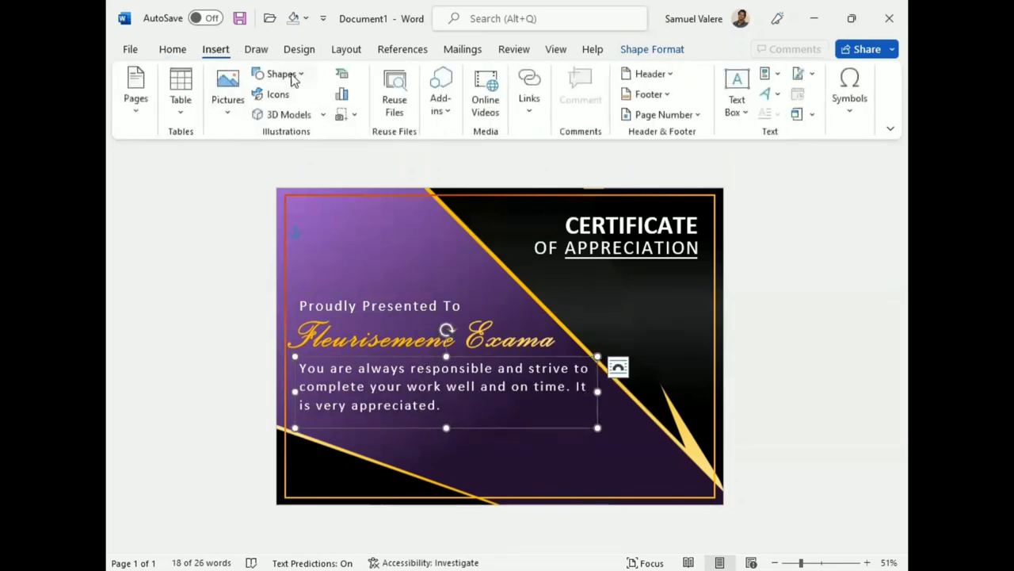
{"action": "left_click", "coordinate": [281, 74]}
{"action": "left_click", "coordinate": [258, 176]}
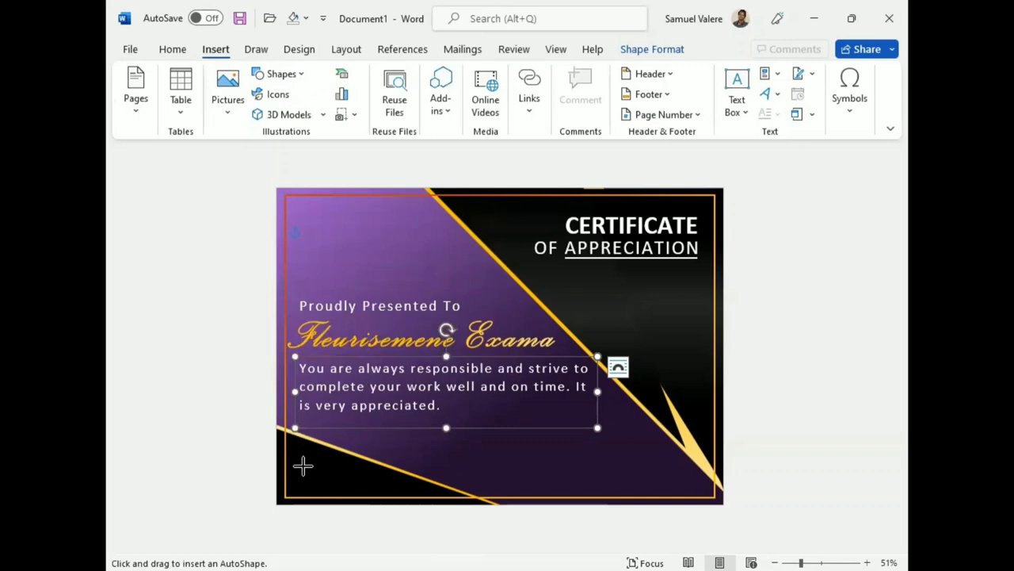
{"action": "left_click_drag", "start_coordinate": [304, 468], "coordinate": [365, 468]}
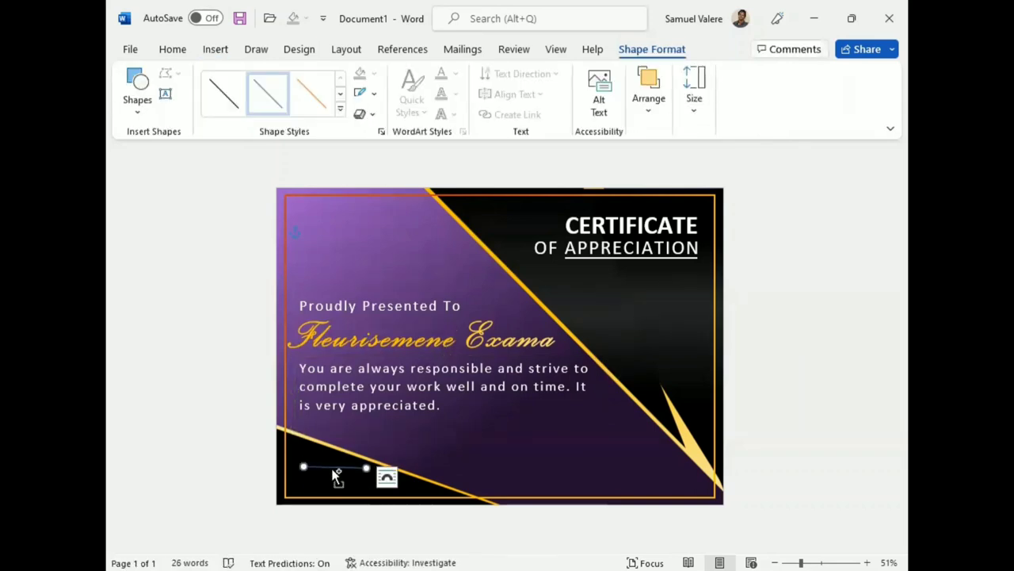
{"action": "key", "text": "Right"}
{"action": "key", "text": "Right"}
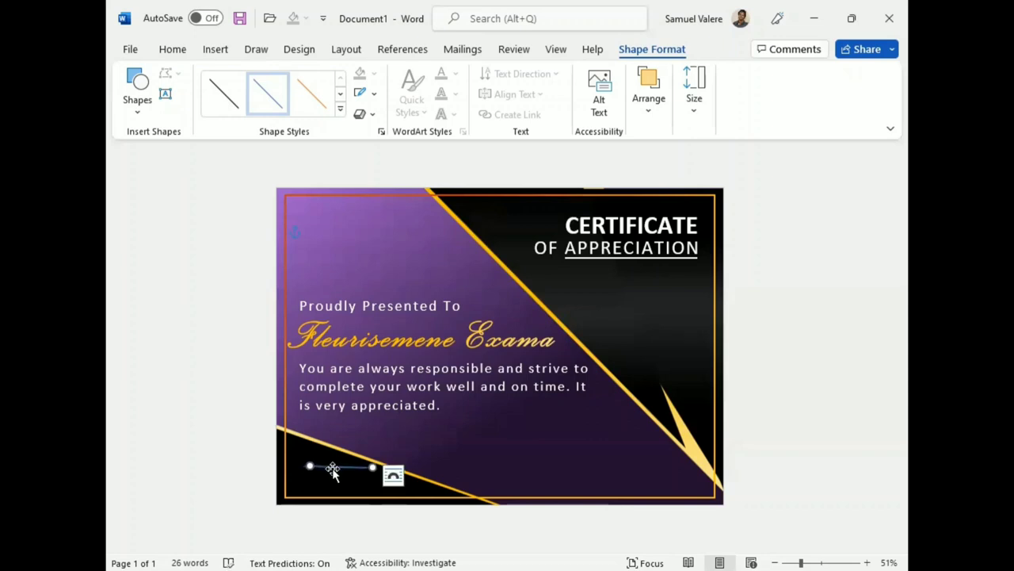
Duplicate the line to the bottom right, shift both slightly right, and apply the first black Shape Style
{"action": "key", "text": "Right"}
{"action": "key", "text": "Right"}
{"action": "key", "text": "Right"}
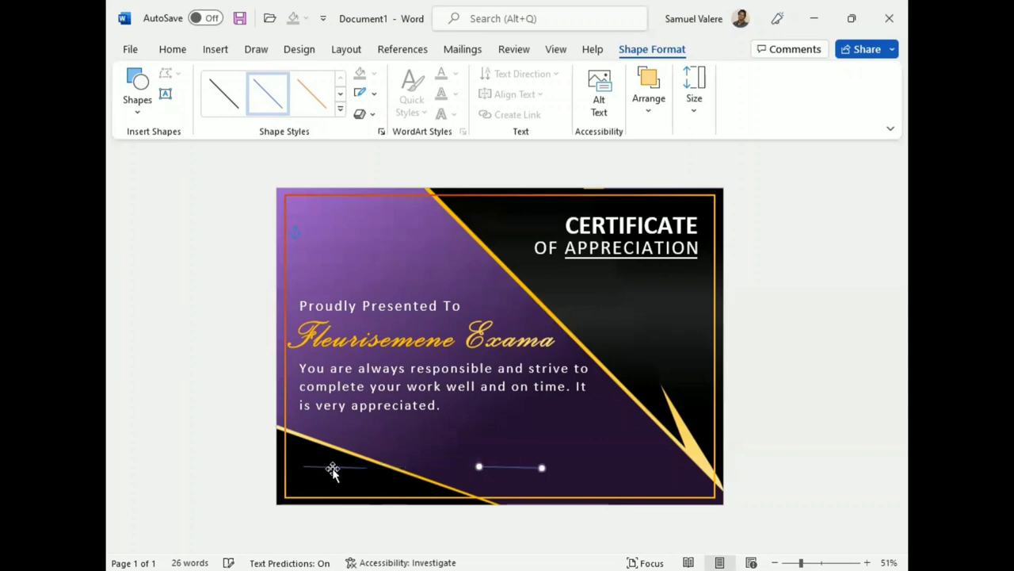
{"action": "key", "text": "Right"}
{"action": "key", "text": "Right"}
{"action": "key", "text": "Right"}
{"action": "key", "text": "Right"}
{"action": "key", "text": "Right"}
{"action": "key", "text": "Right"}
{"action": "key", "text": "Right"}
{"action": "key", "text": "Right"}
{"action": "key", "text": "Right"}
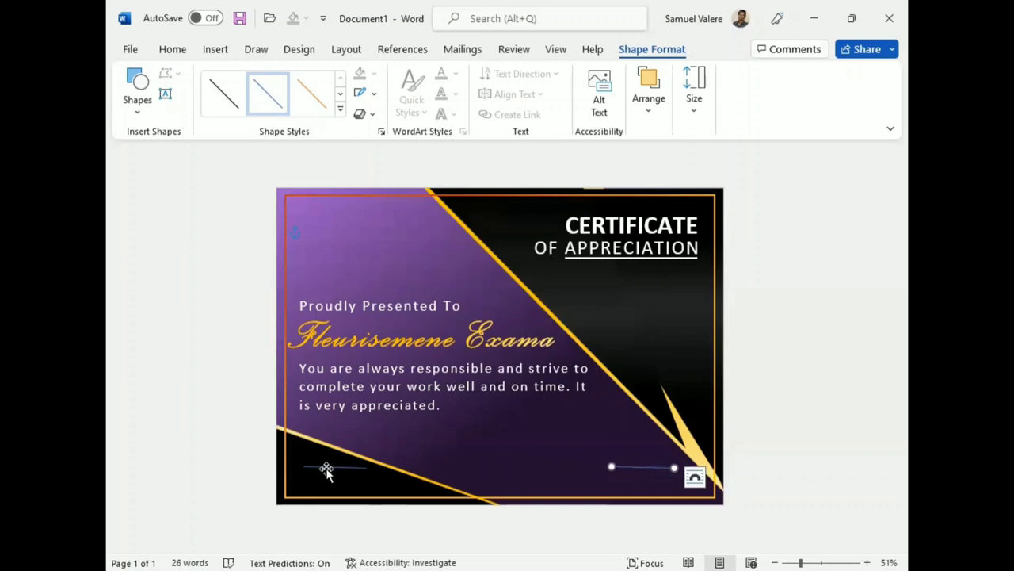
{"action": "left_click", "coordinate": [326, 469], "text": "shift"}
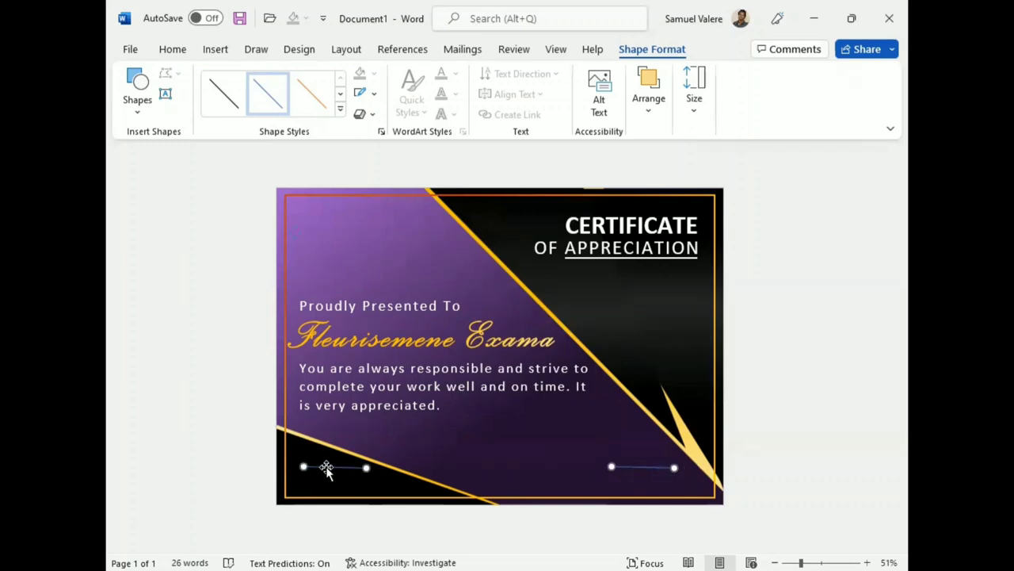
{"action": "left_click_drag", "start_coordinate": [326, 469], "coordinate": [340, 468]}
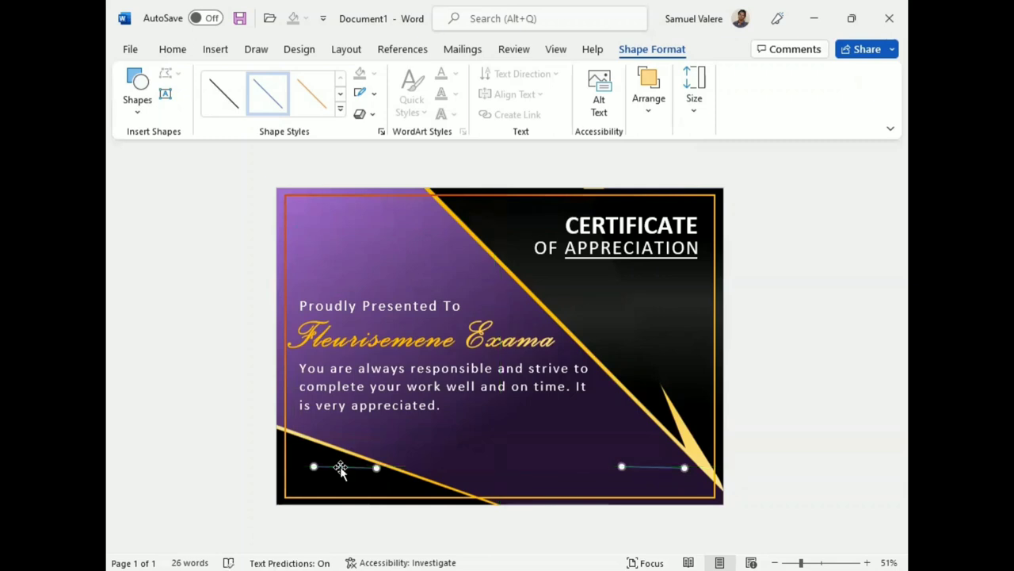
{"action": "left_click", "coordinate": [228, 97]}
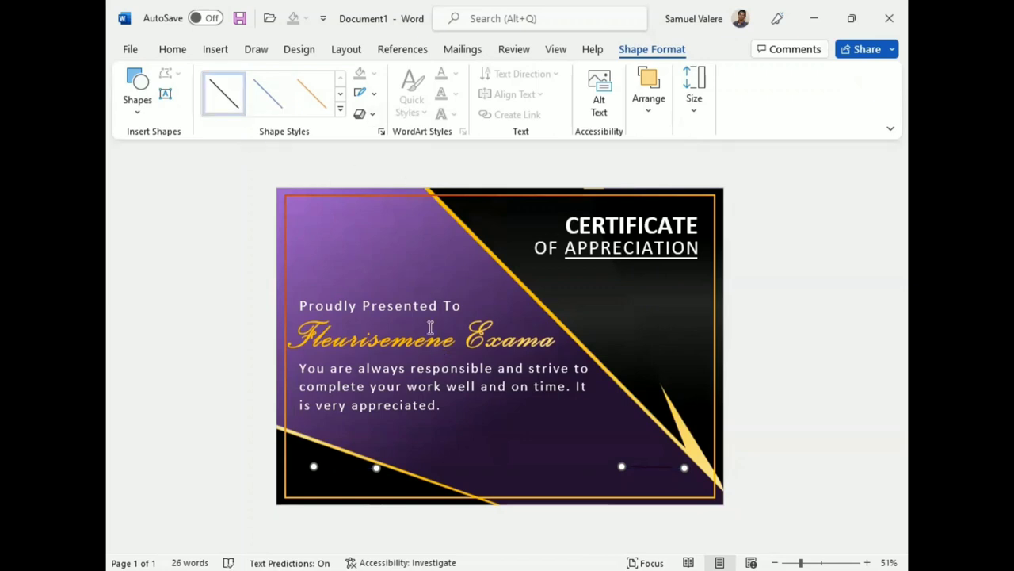
Give both bottom lines a white outline and nudge each slightly left into the lower corners
{"action": "left_click", "coordinate": [373, 94]}
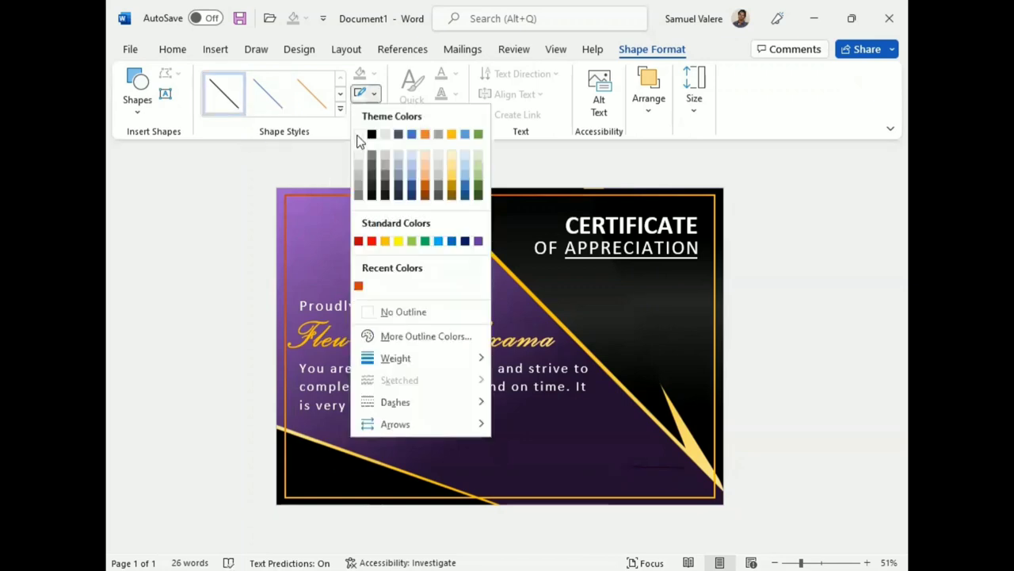
{"action": "left_click", "coordinate": [358, 135]}
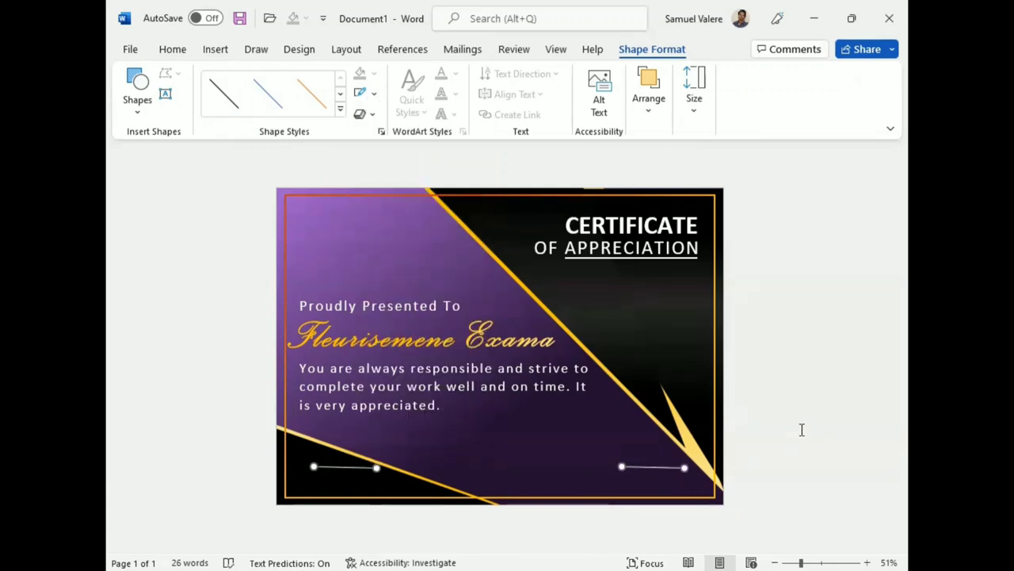
{"action": "left_click", "coordinate": [651, 481]}
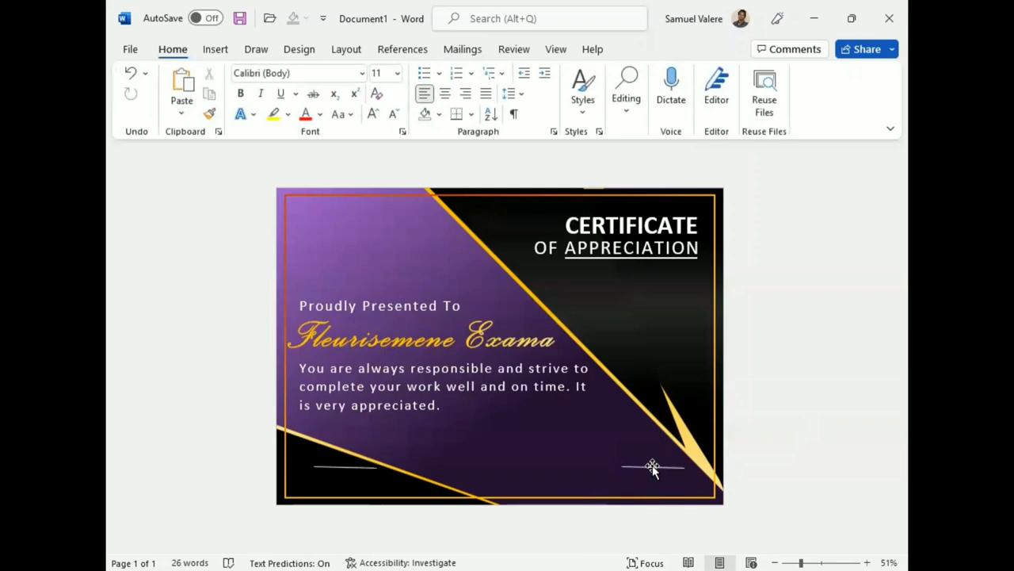
{"action": "left_click_drag", "start_coordinate": [652, 467], "coordinate": [641, 468]}
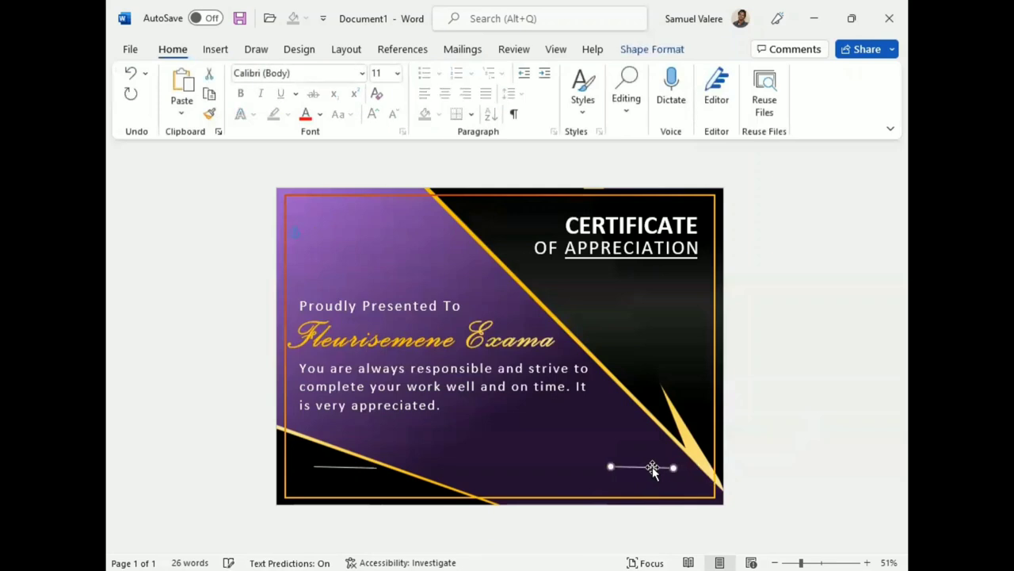
{"action": "left_click", "coordinate": [351, 467]}
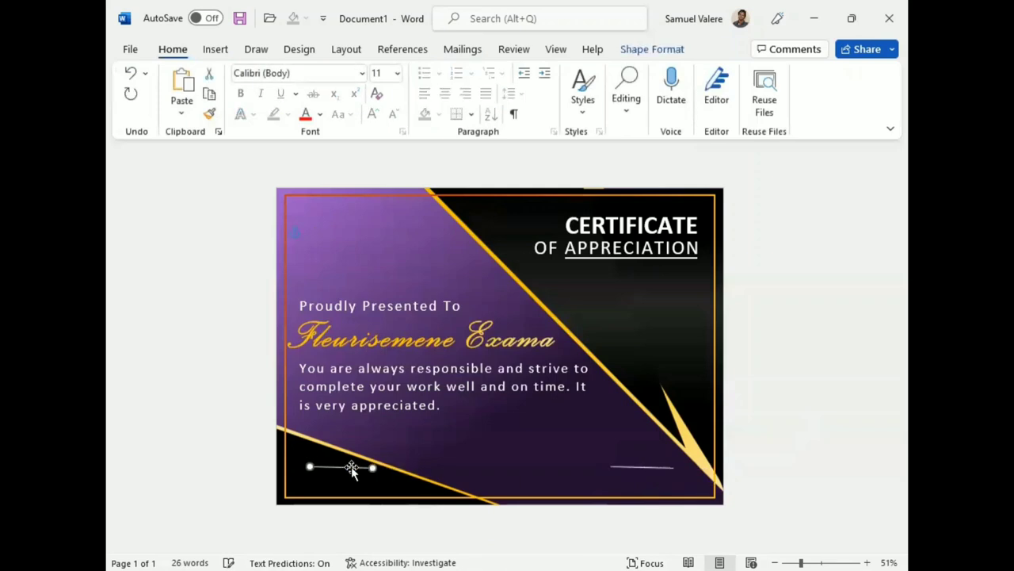
{"action": "key", "text": "Left"}
{"action": "key", "text": "Left"}
{"action": "key", "text": "Left"}
{"action": "key", "text": "Left"}
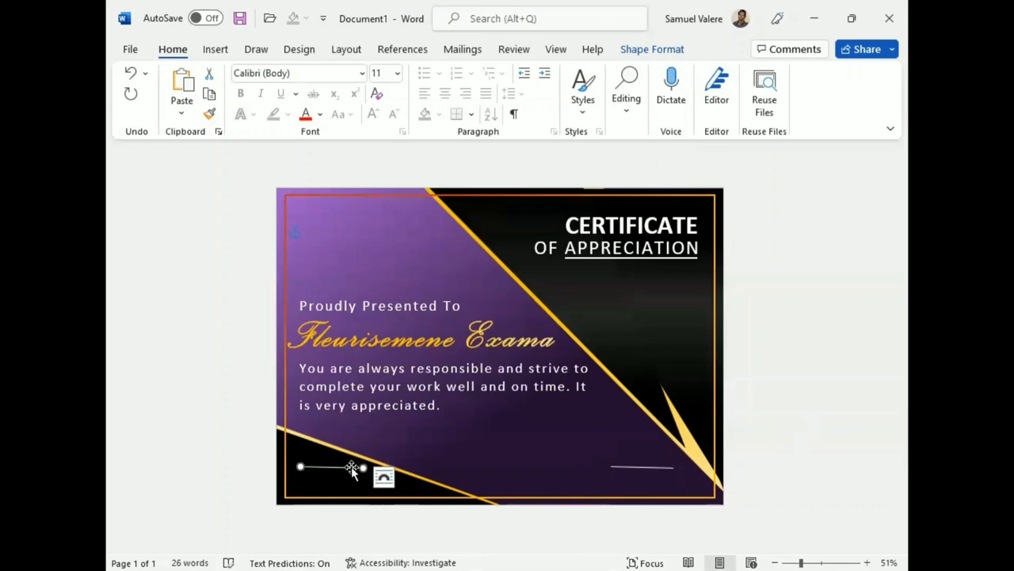
{"action": "left_click", "coordinate": [522, 446]}
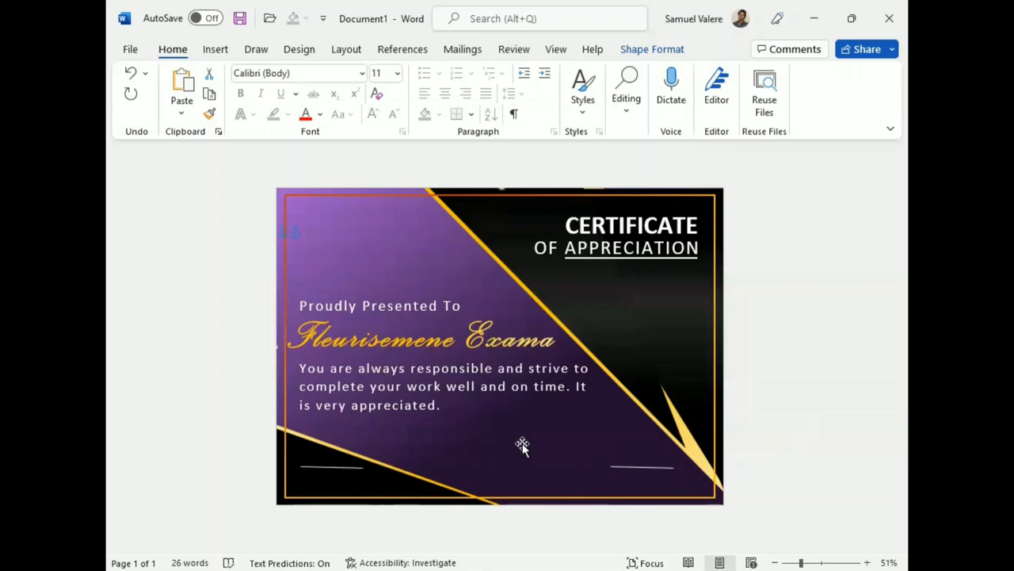
{"action": "left_click", "coordinate": [333, 466]}
{"action": "left_click", "coordinate": [634, 467]}
Draw a small text box beneath the bottom-left line and type Date in it
{"action": "left_click", "coordinate": [215, 49]}
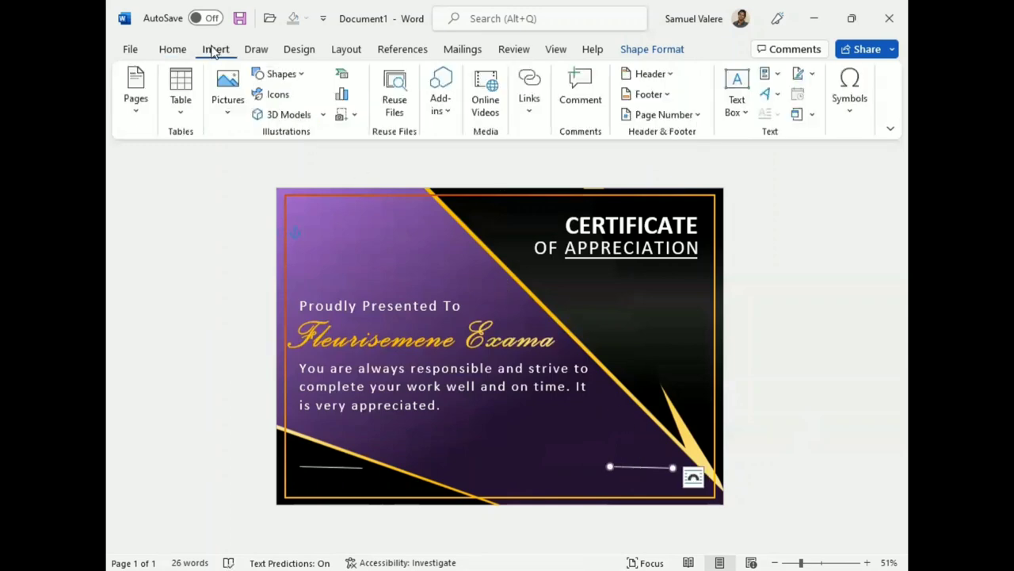
{"action": "left_click", "coordinate": [279, 74]}
{"action": "left_click", "coordinate": [273, 117]}
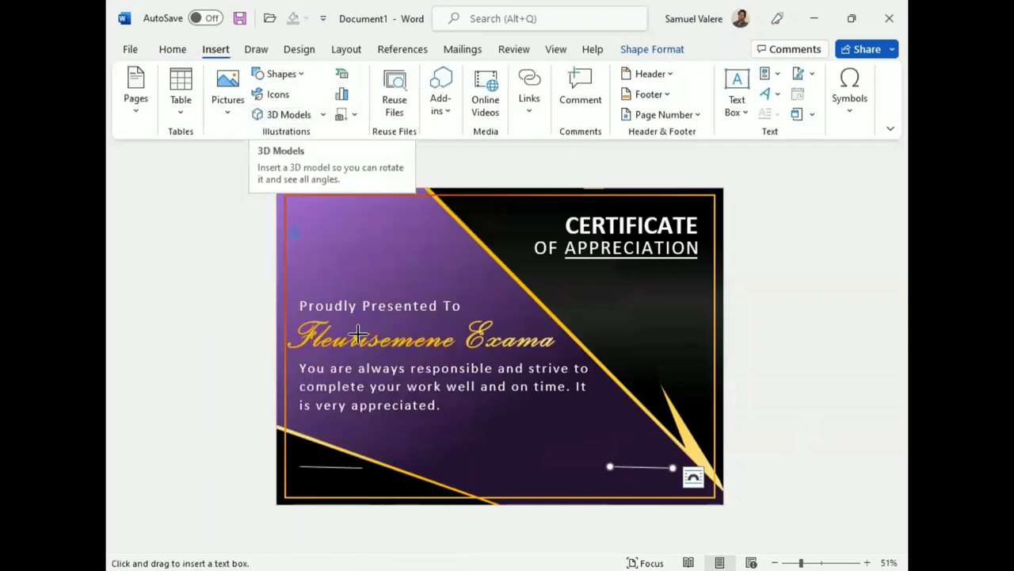
{"action": "left_click_drag", "start_coordinate": [313, 472], "coordinate": [356, 487]}
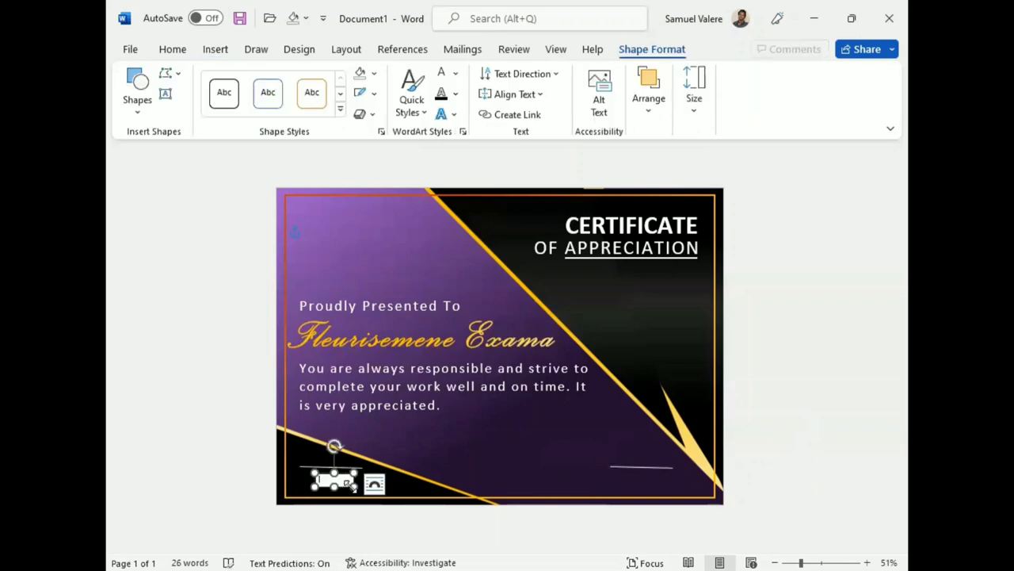
{"action": "type", "text": "te"}
{"action": "double_click", "coordinate": [325, 478]}
Make the DATE label 14 pt white text with no fill or outline, nudged up and left
{"action": "left_click", "coordinate": [172, 49]}
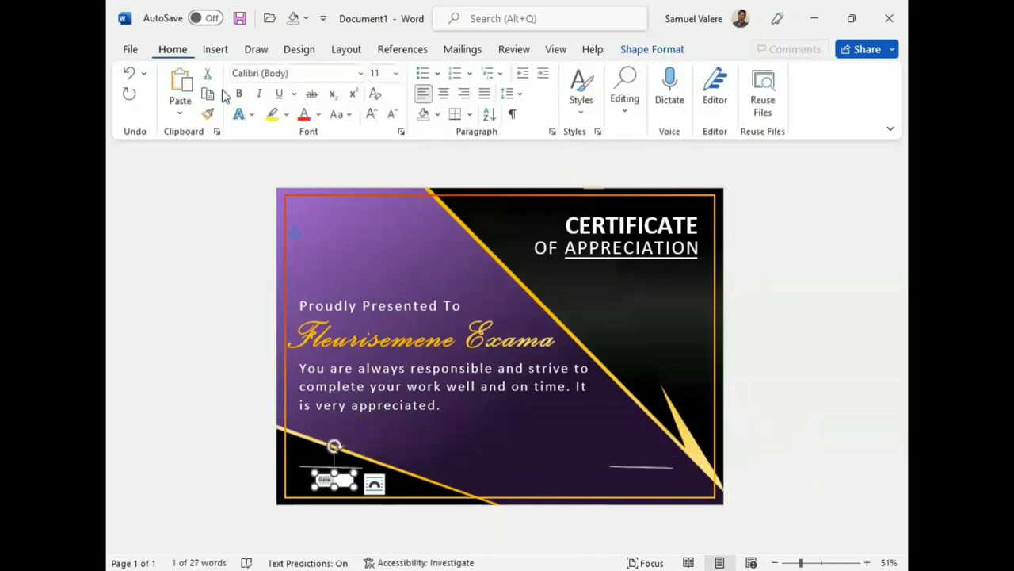
{"action": "left_click", "coordinate": [372, 114]}
{"action": "left_click", "coordinate": [372, 112]}
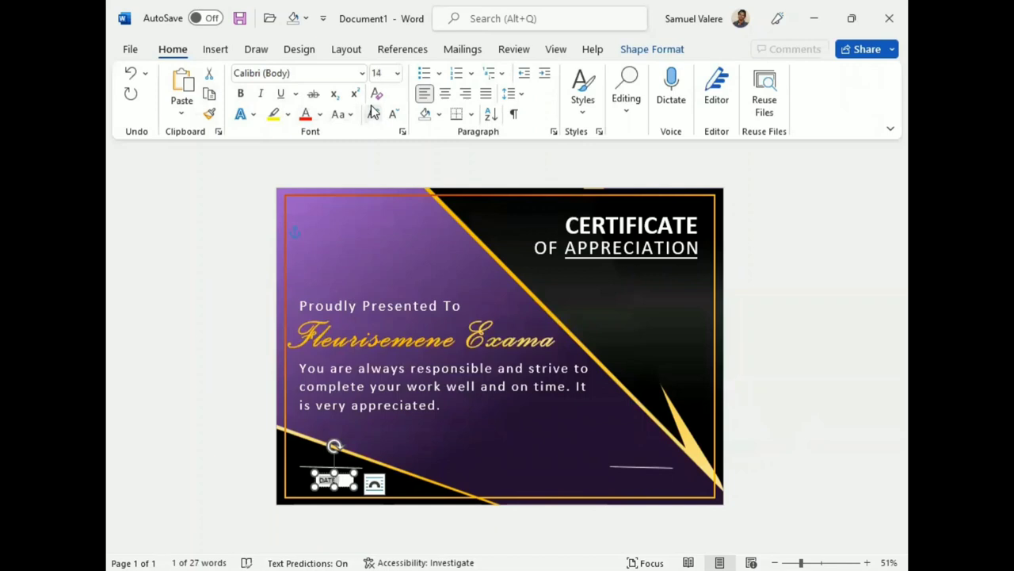
{"action": "left_click", "coordinate": [650, 46]}
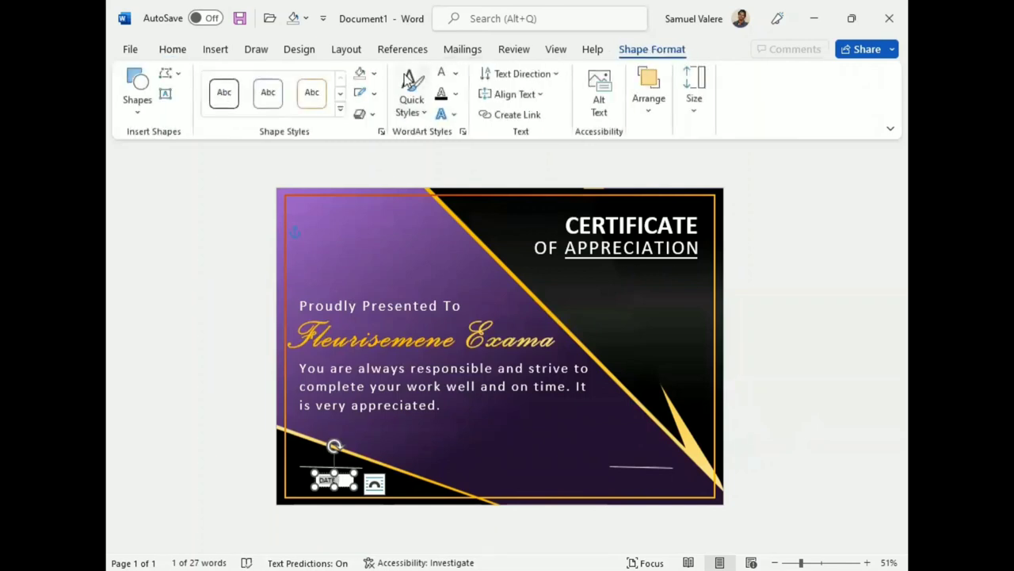
{"action": "left_click", "coordinate": [376, 72]}
{"action": "left_click", "coordinate": [378, 97]}
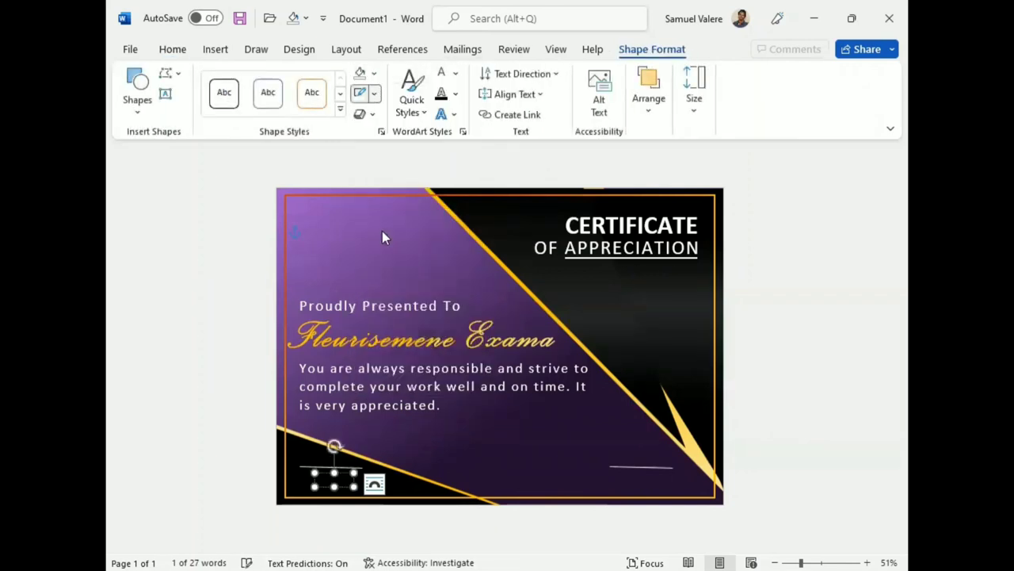
{"action": "left_click", "coordinate": [374, 92]}
{"action": "left_click", "coordinate": [369, 313]}
{"action": "left_click", "coordinate": [455, 94]}
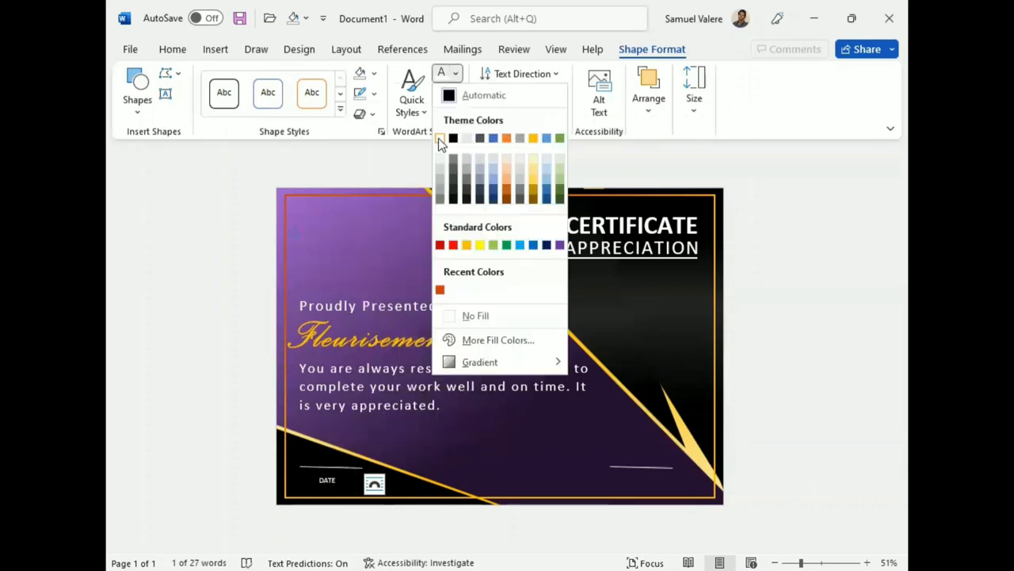
{"action": "left_click", "coordinate": [442, 140]}
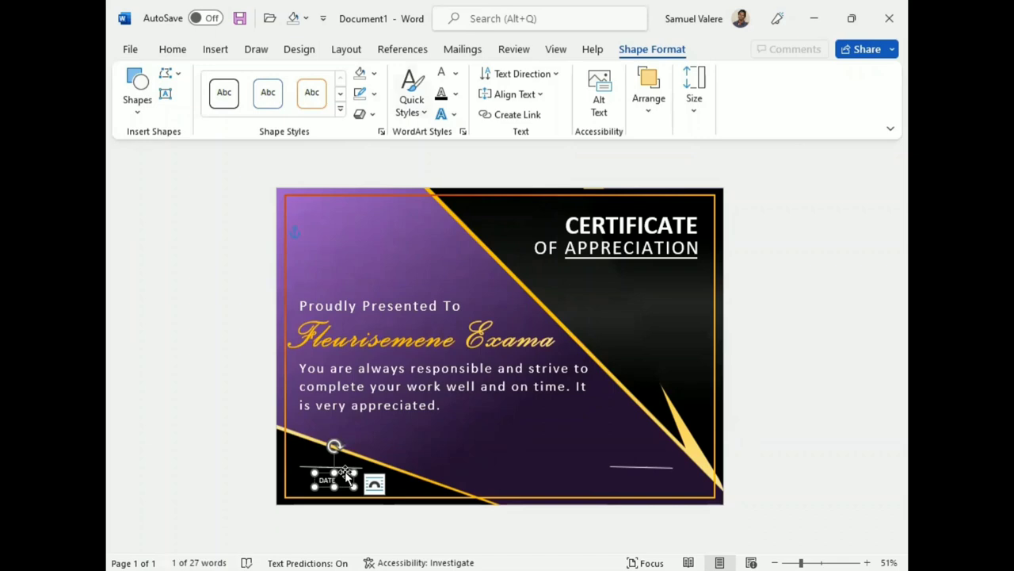
{"action": "key", "text": "Up"}
{"action": "key", "text": "Up"}
{"action": "key", "text": "Left"}
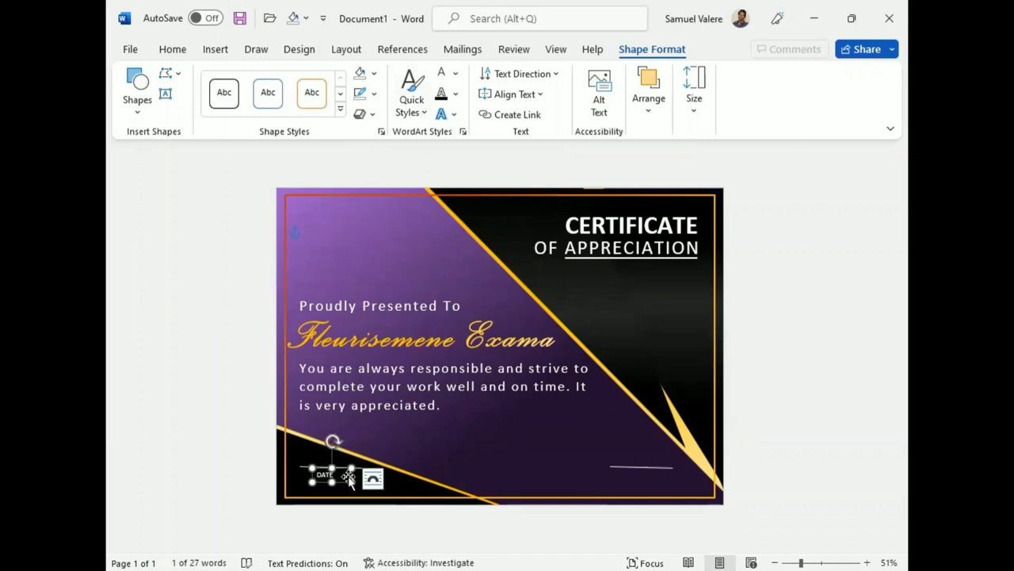
Copy the DATE label under the bottom-right line and retype it as SIGNATURE
{"action": "left_click_drag", "start_coordinate": [351, 479], "coordinate": [630, 479]}
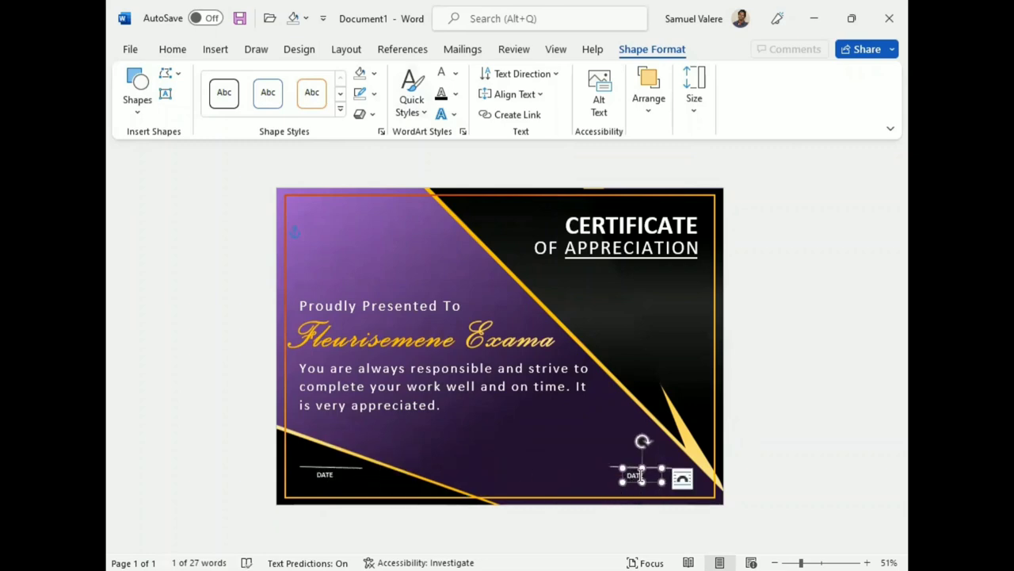
{"action": "type", "text": "S"}
{"action": "type", "text": "ignature"}
{"action": "left_click", "coordinate": [173, 49]}
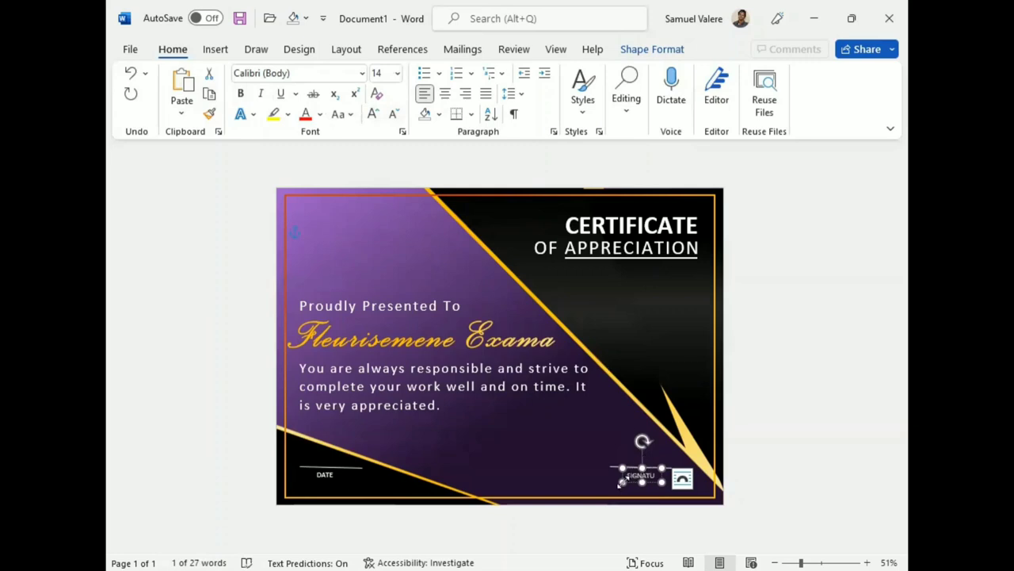
{"action": "left_click_drag", "start_coordinate": [622, 476], "coordinate": [616, 476]}
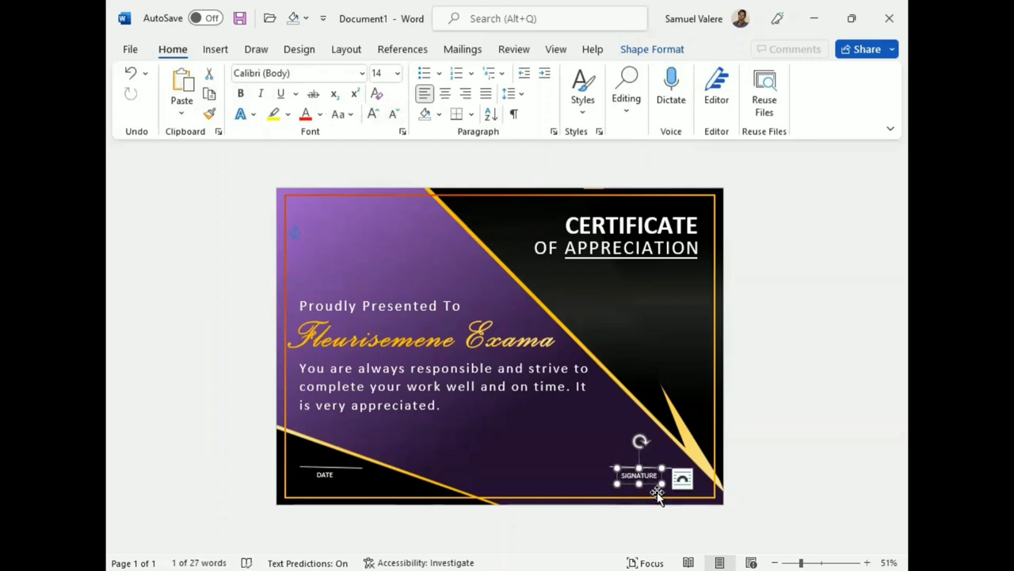
{"action": "key", "text": "ctrl+z"}
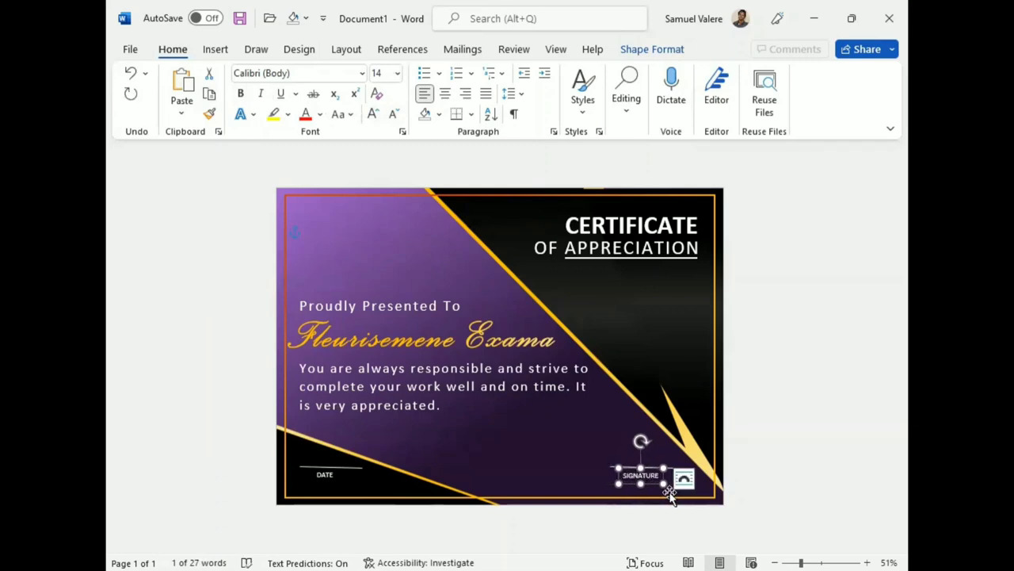
{"action": "left_click", "coordinate": [751, 336]}
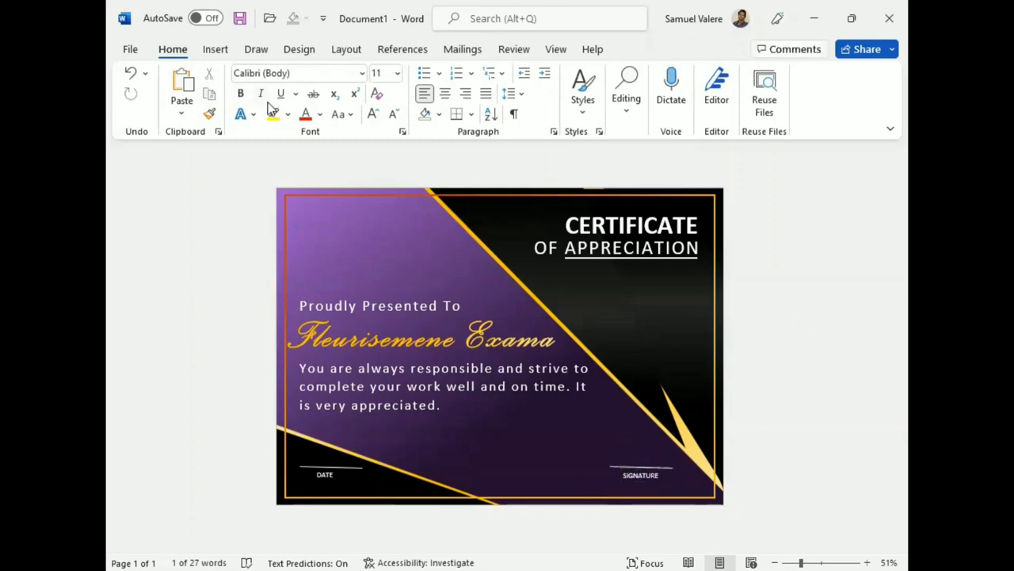
{"action": "left_click", "coordinate": [213, 53]}
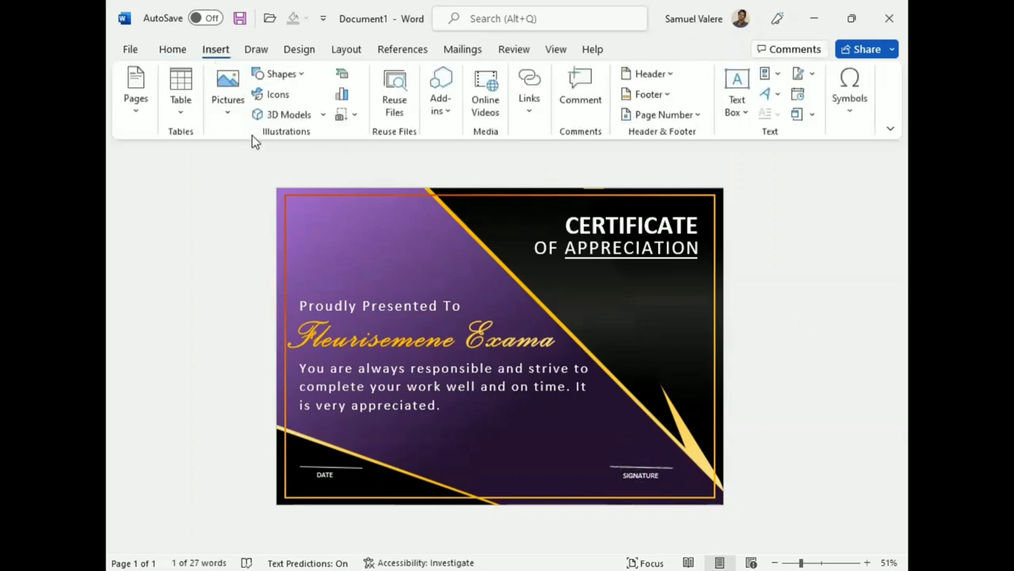
Draw a small oval near the certificate's top-left corner and size it into place
{"action": "left_click", "coordinate": [281, 74]}
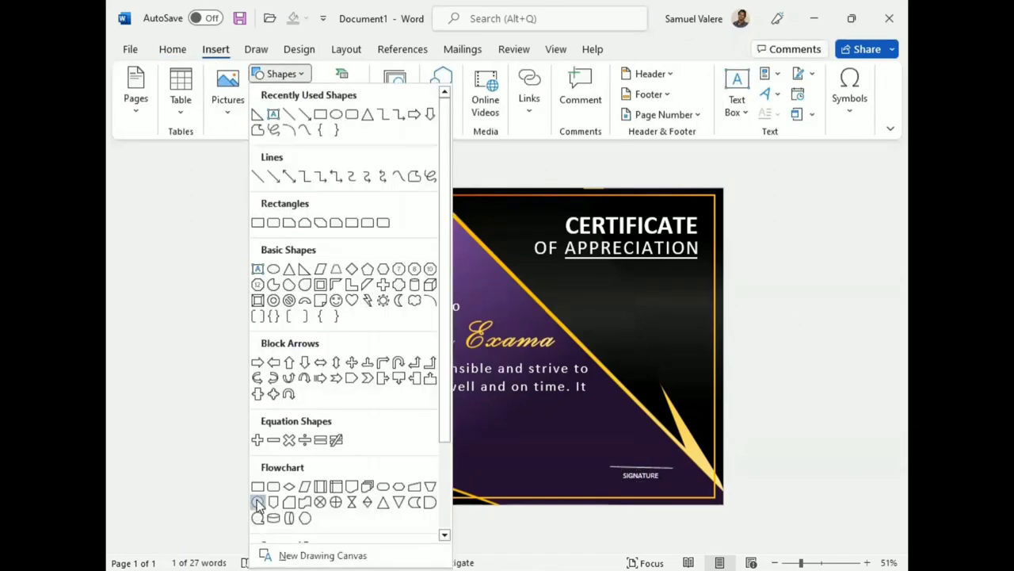
{"action": "left_click", "coordinate": [262, 504]}
{"action": "left_click_drag", "start_coordinate": [322, 203], "coordinate": [371, 274]}
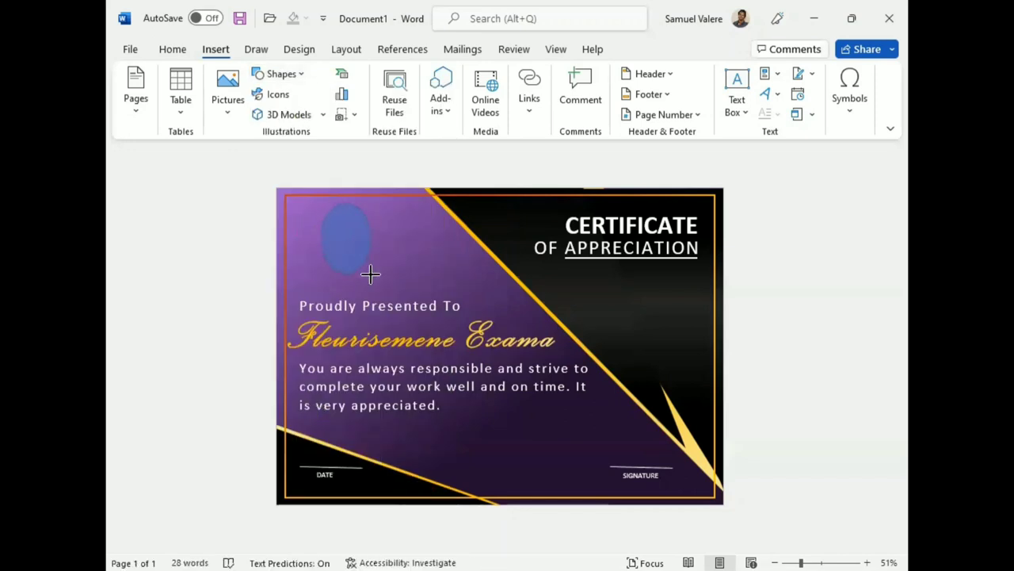
{"action": "left_click_drag", "start_coordinate": [372, 276], "coordinate": [379, 291]}
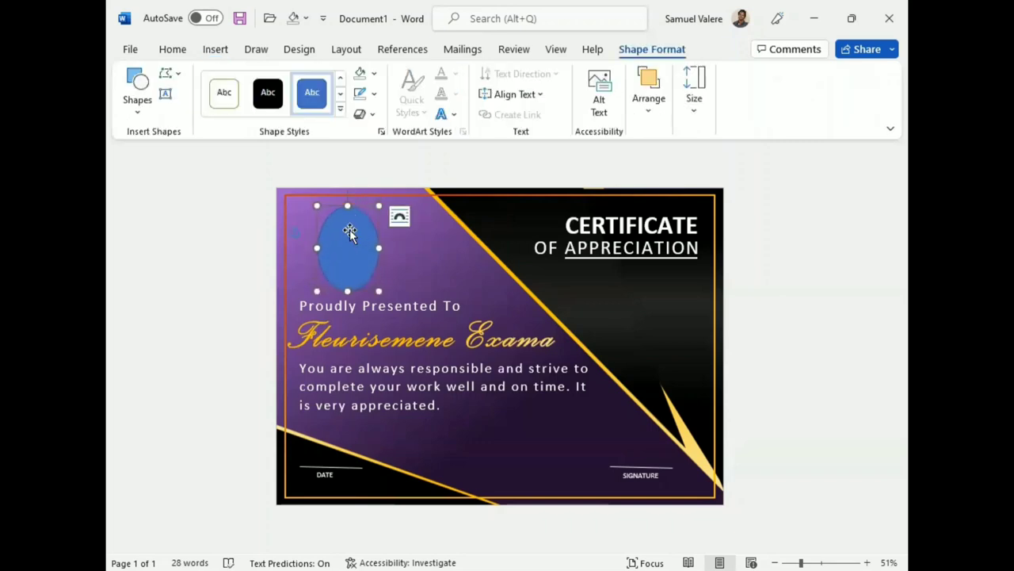
{"action": "left_click_drag", "start_coordinate": [379, 206], "coordinate": [374, 211]}
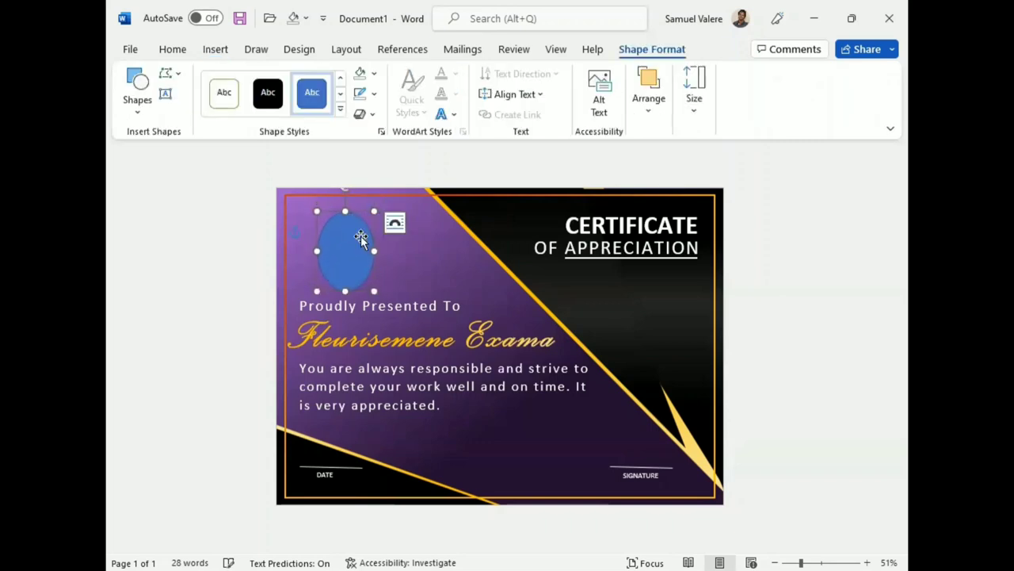
{"action": "left_click_drag", "start_coordinate": [369, 256], "coordinate": [367, 243]}
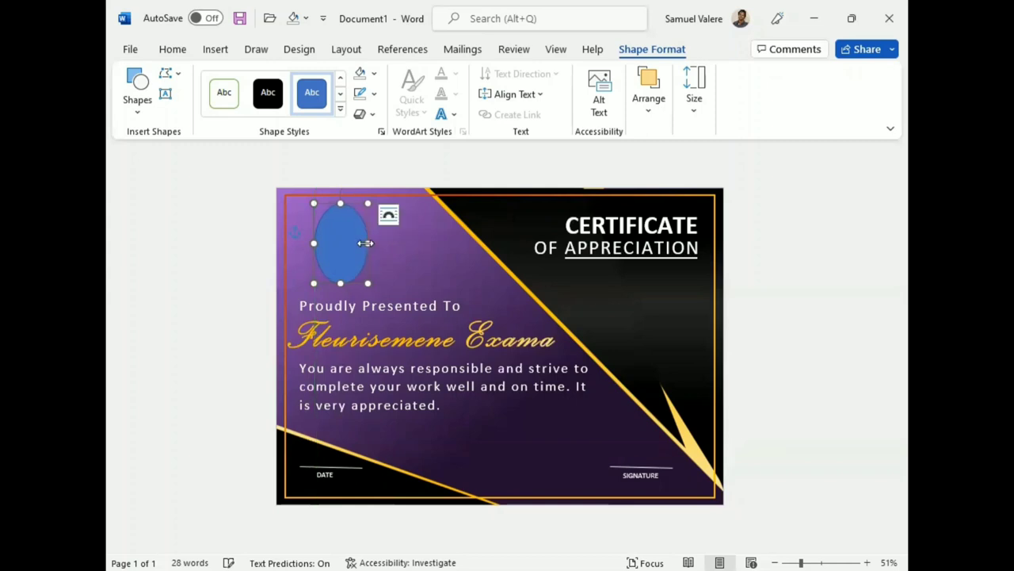
Give the oval no fill and a 3 pt black outline
{"action": "left_click", "coordinate": [378, 76]}
{"action": "left_click", "coordinate": [364, 290]}
{"action": "left_click", "coordinate": [373, 94]}
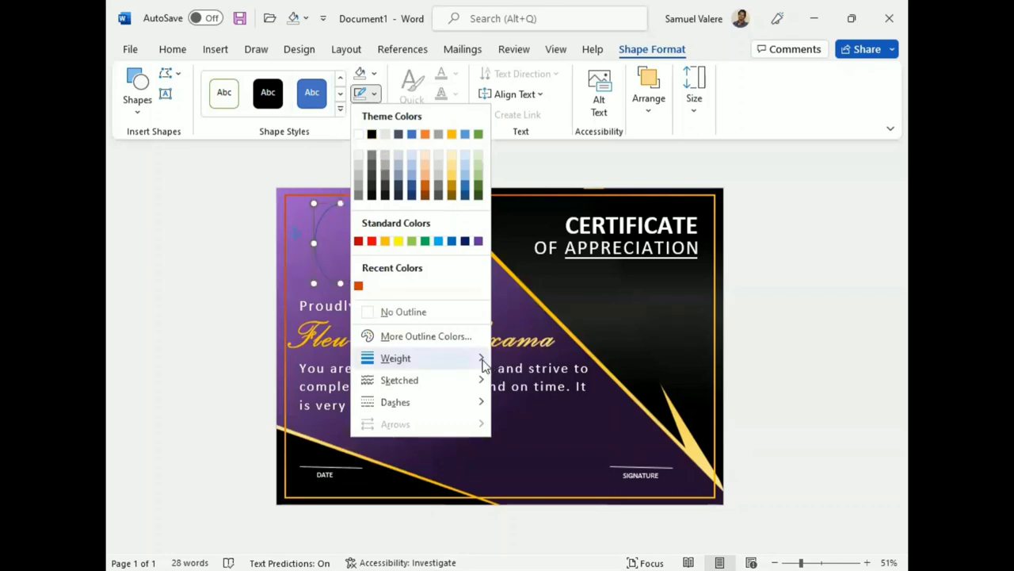
{"action": "mouse_move", "coordinate": [395, 358]}
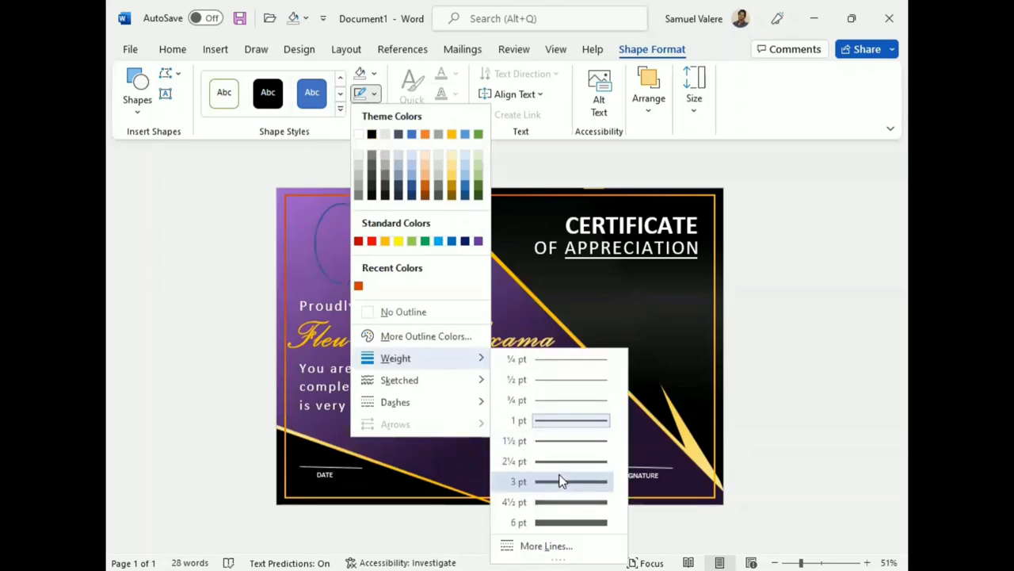
{"action": "left_click", "coordinate": [560, 481]}
{"action": "left_click", "coordinate": [373, 93]}
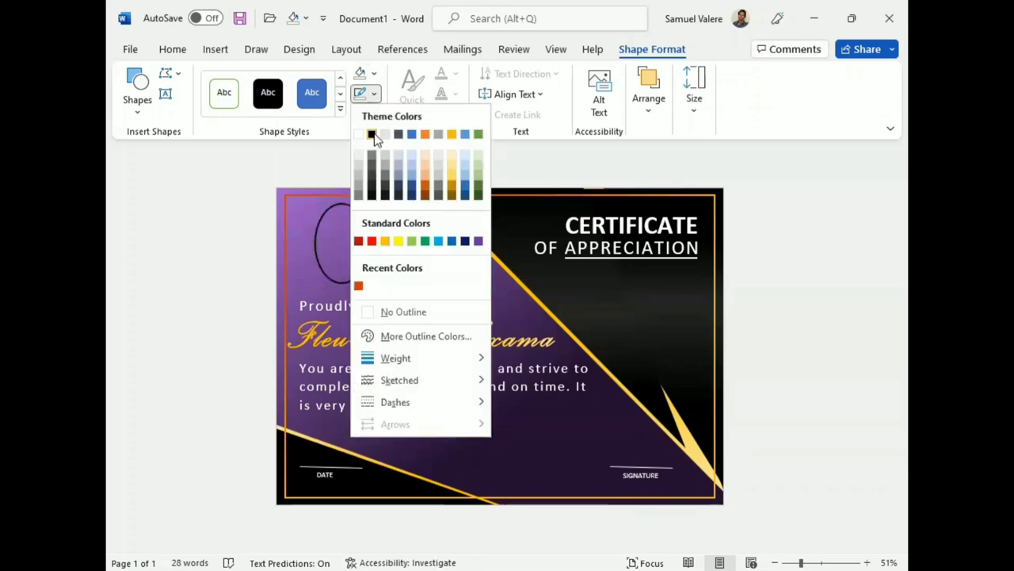
{"action": "left_click", "coordinate": [372, 135]}
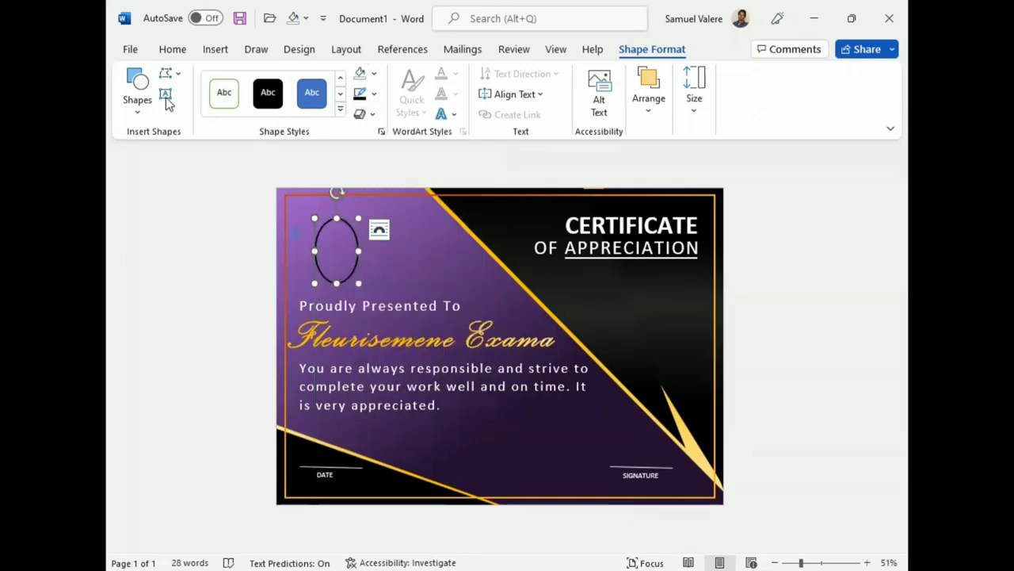
{"action": "left_click", "coordinate": [138, 99]}
{"action": "scroll", "coordinate": [207, 289], "scroll_direction": "down", "scroll_amount": 3}
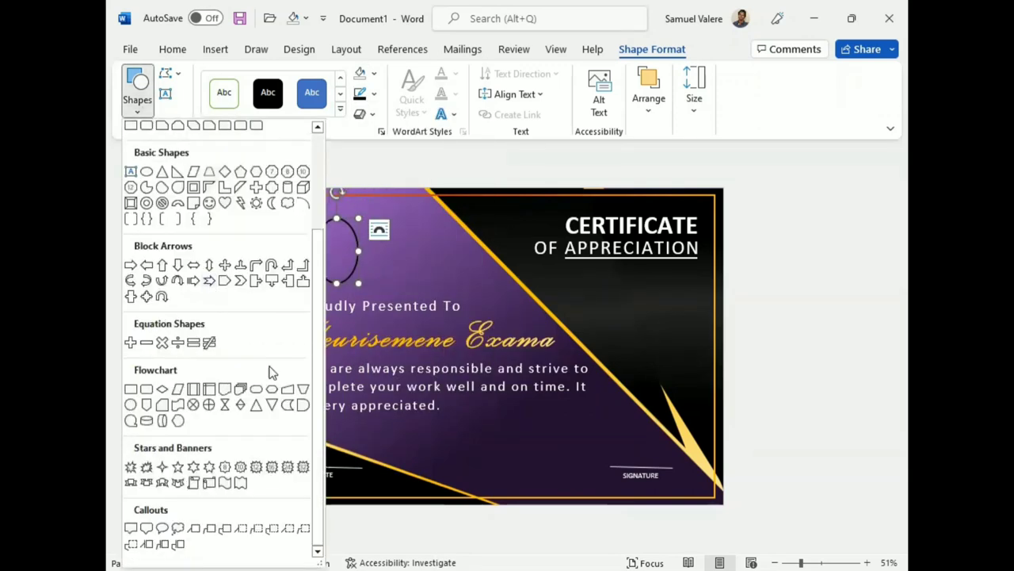
Draw a 32-point star from Stars and Banners over the top-left oval, making it slightly shorter
{"action": "left_click", "coordinate": [302, 469]}
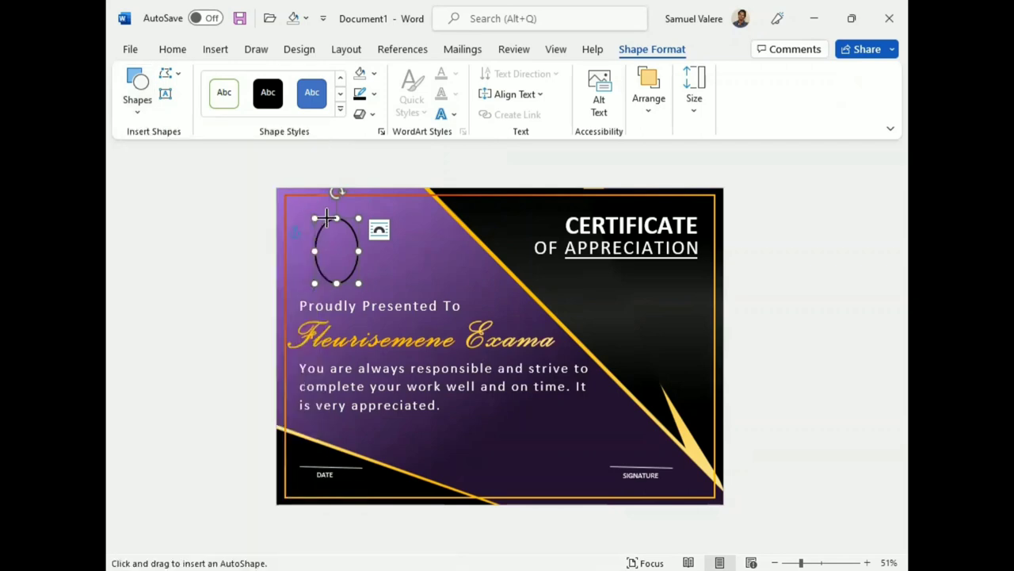
{"action": "mouse_move", "coordinate": [369, 298]}
{"action": "left_mouse_down"}
{"action": "mouse_move", "coordinate": [305, 201]}
{"action": "mouse_move", "coordinate": [335, 214]}
{"action": "mouse_move", "coordinate": [336, 205]}
{"action": "left_mouse_up"}
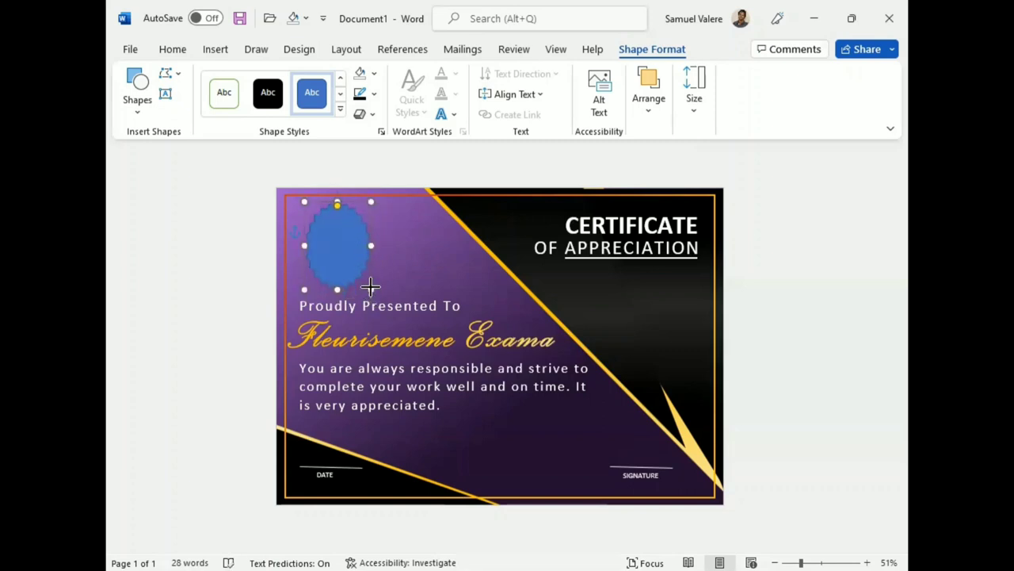
{"action": "left_click_drag", "start_coordinate": [370, 287], "coordinate": [367, 281]}
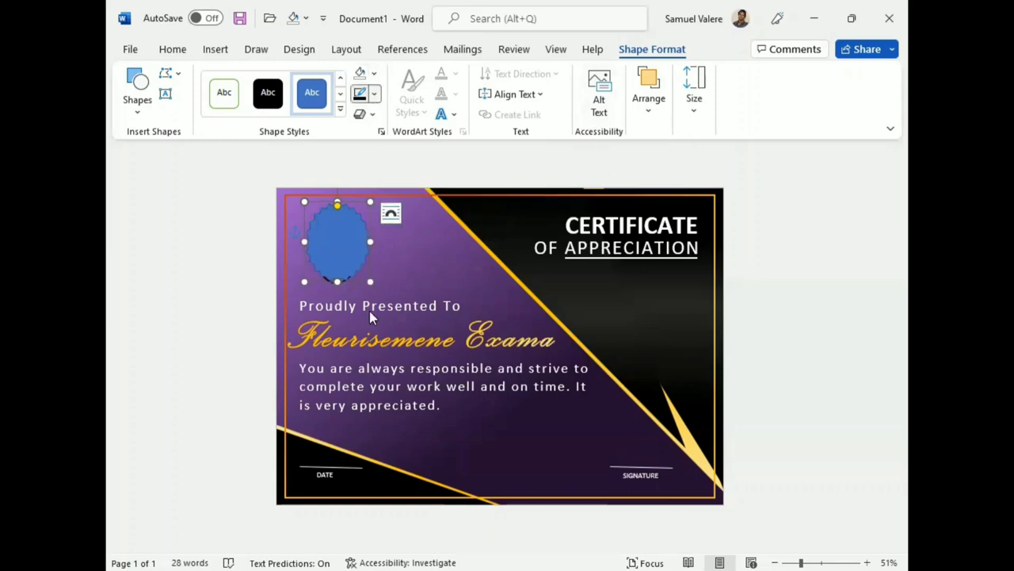
Fill the star with a gold Linear Up gradient at 270° and adjust the middle gradient stop
{"action": "left_click", "coordinate": [362, 73]}
{"action": "left_click", "coordinate": [373, 73]}
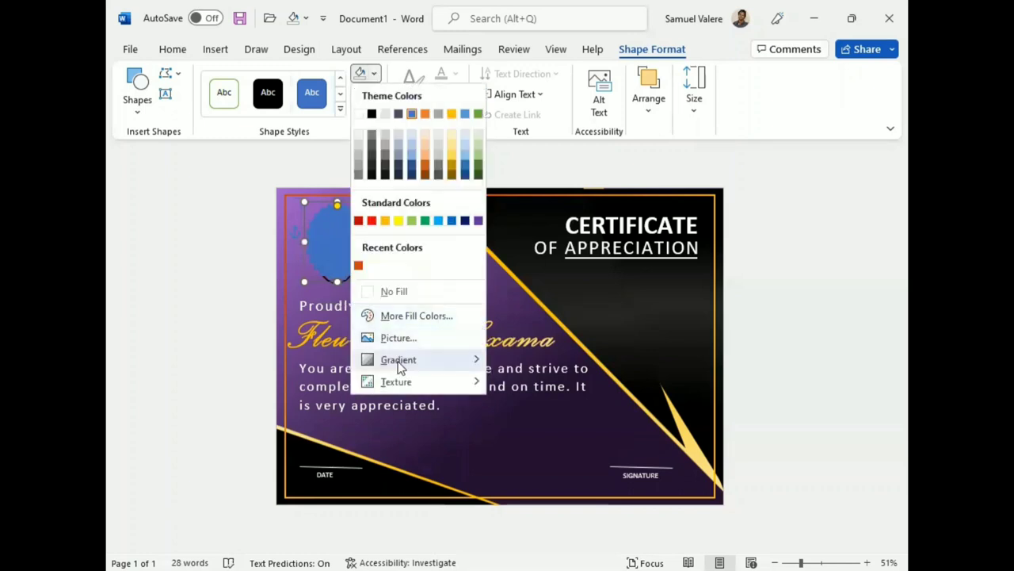
{"action": "mouse_move", "coordinate": [398, 360]}
{"action": "left_click", "coordinate": [507, 548]}
{"action": "left_click", "coordinate": [727, 285]}
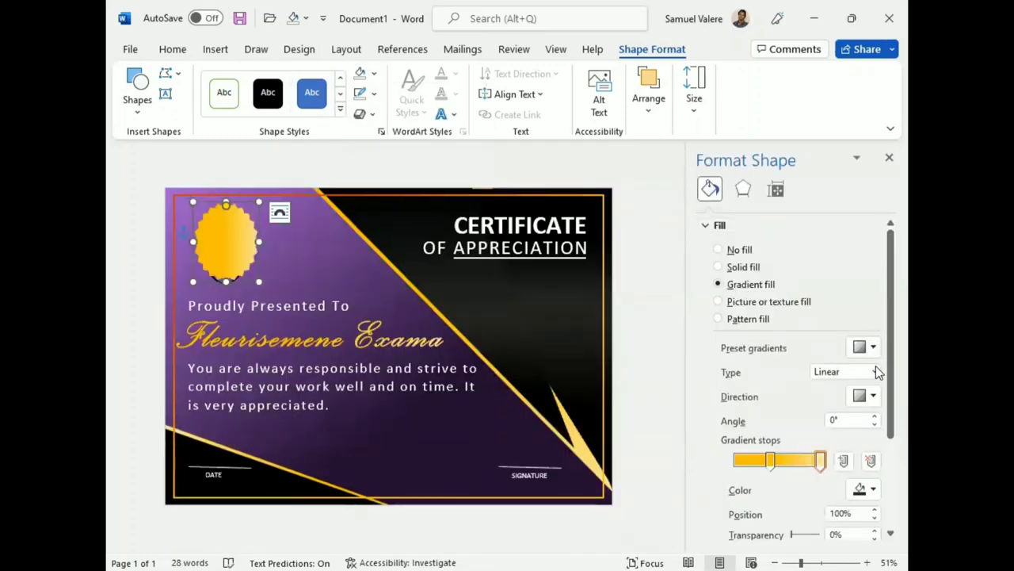
{"action": "left_click", "coordinate": [873, 396]}
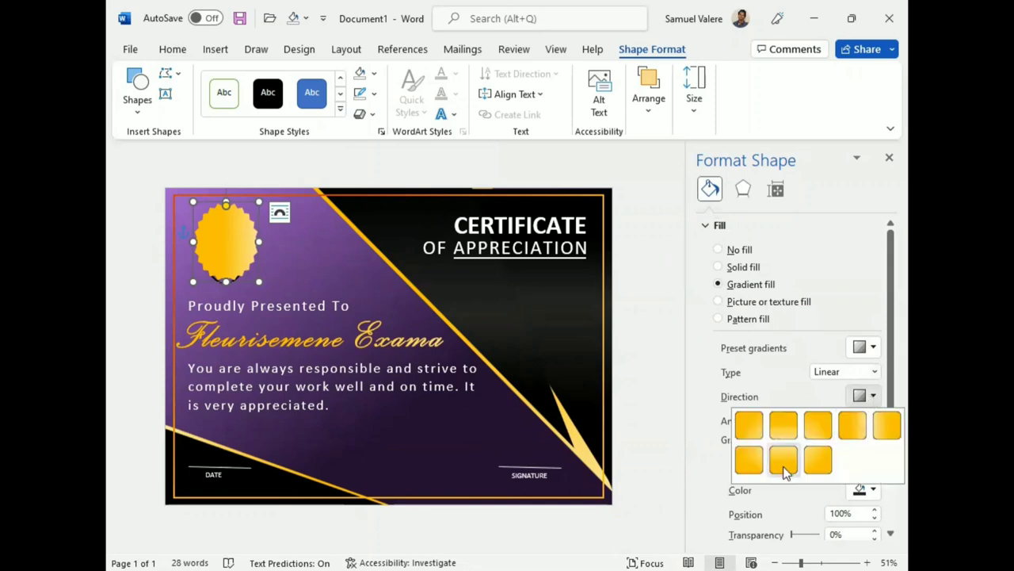
{"action": "left_click", "coordinate": [783, 460]}
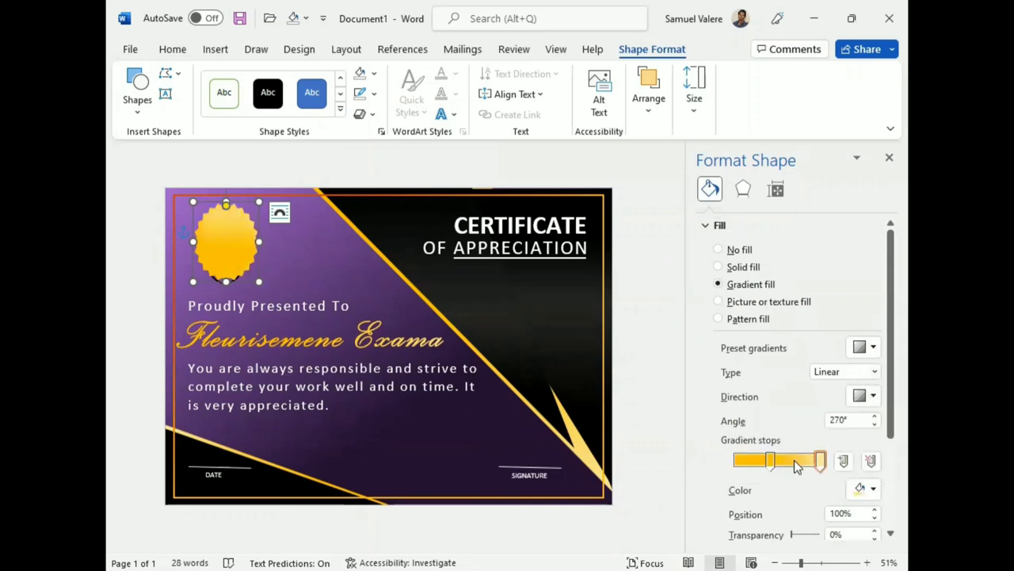
{"action": "left_click_drag", "start_coordinate": [770, 461], "coordinate": [783, 466]}
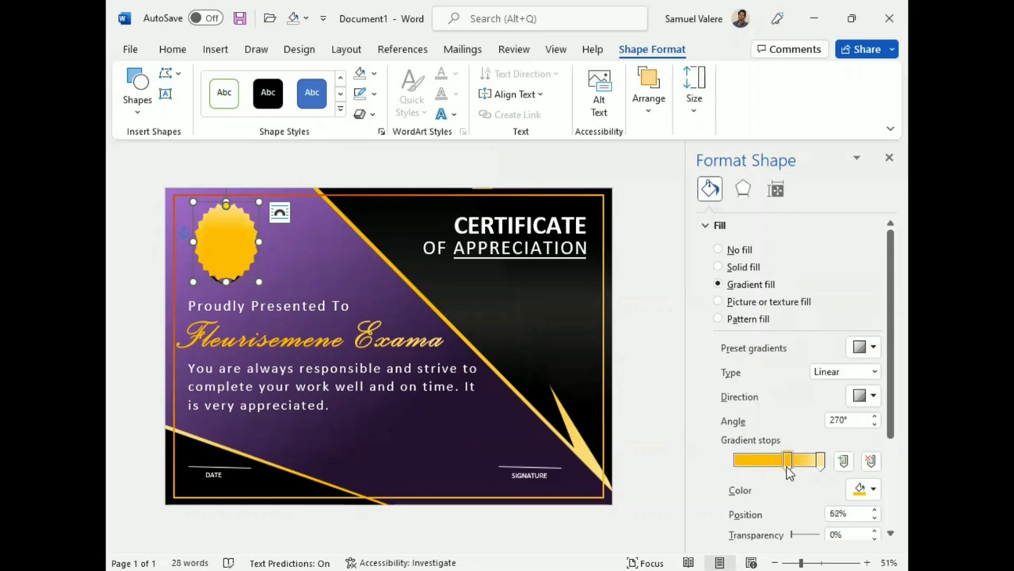
{"action": "left_click", "coordinate": [650, 111]}
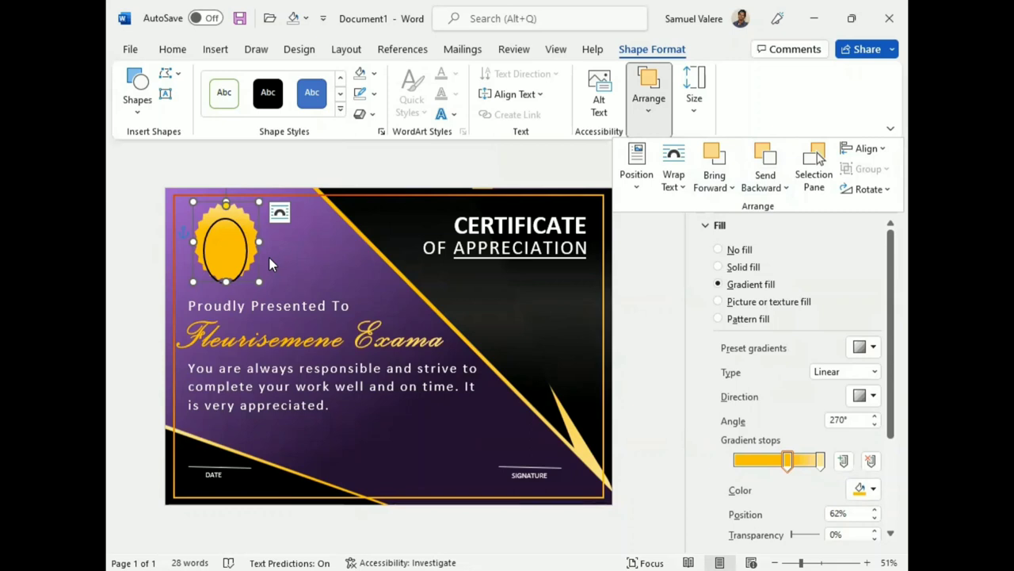
Send the star behind the oval, nudge it down and left, then widen and re-centre the oval inside it
{"action": "left_click", "coordinate": [885, 158]}
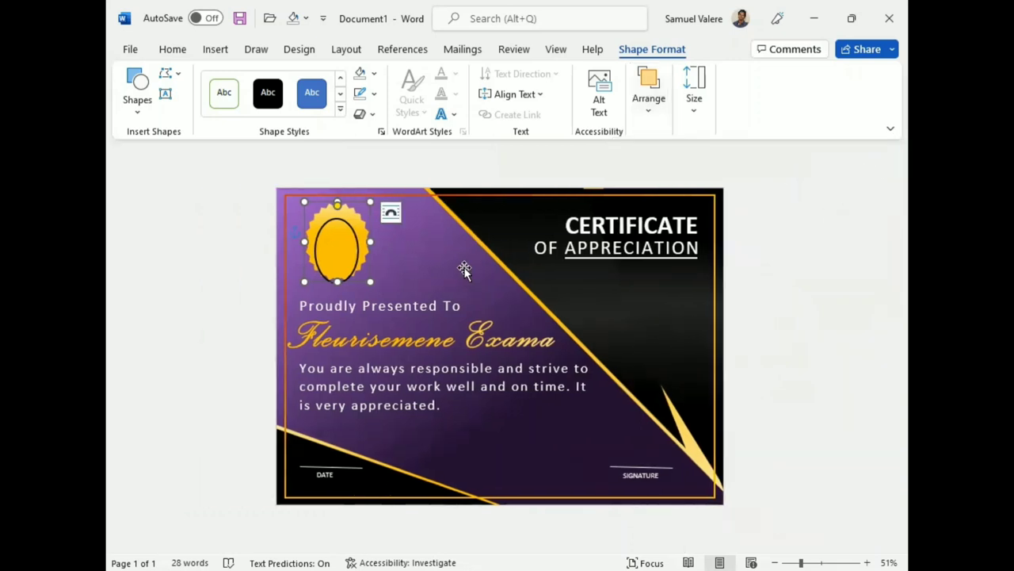
{"action": "key", "text": "Down"}
{"action": "key", "text": "Down"}
{"action": "key", "text": "Down"}
{"action": "key", "text": "Down"}
{"action": "key", "text": "Down"}
{"action": "key", "text": "Down"}
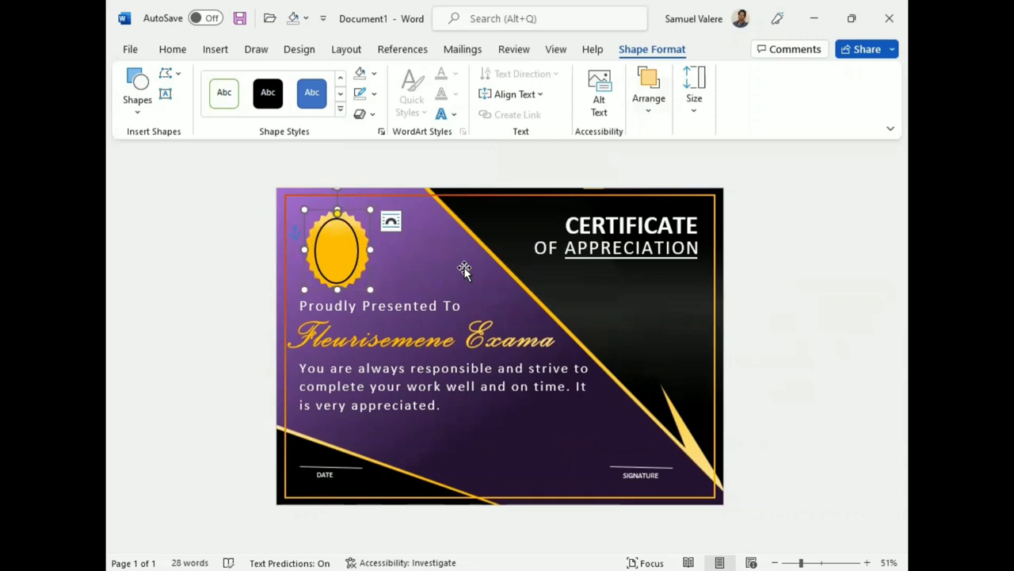
{"action": "key", "text": "Left"}
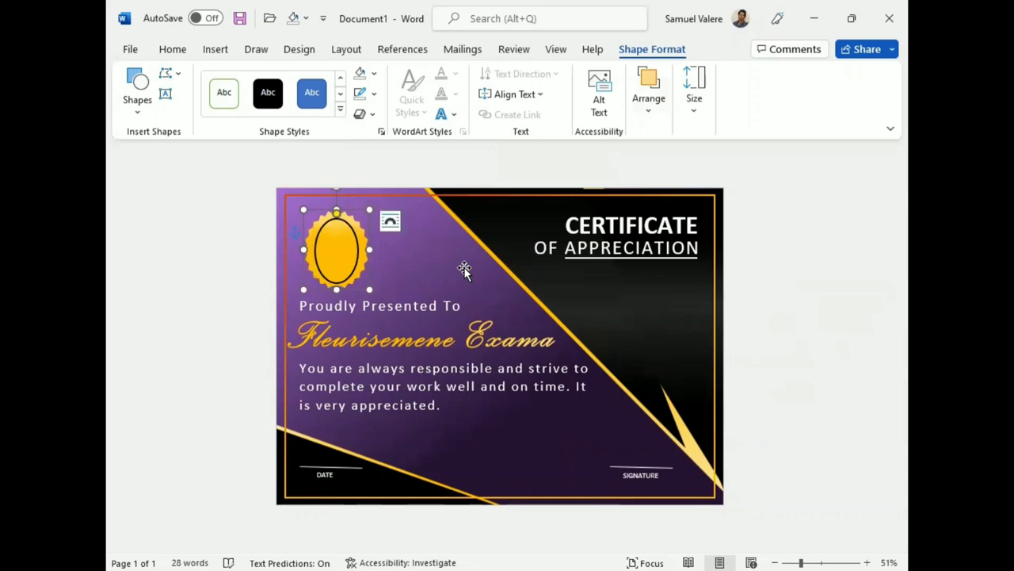
{"action": "left_click", "coordinate": [447, 257]}
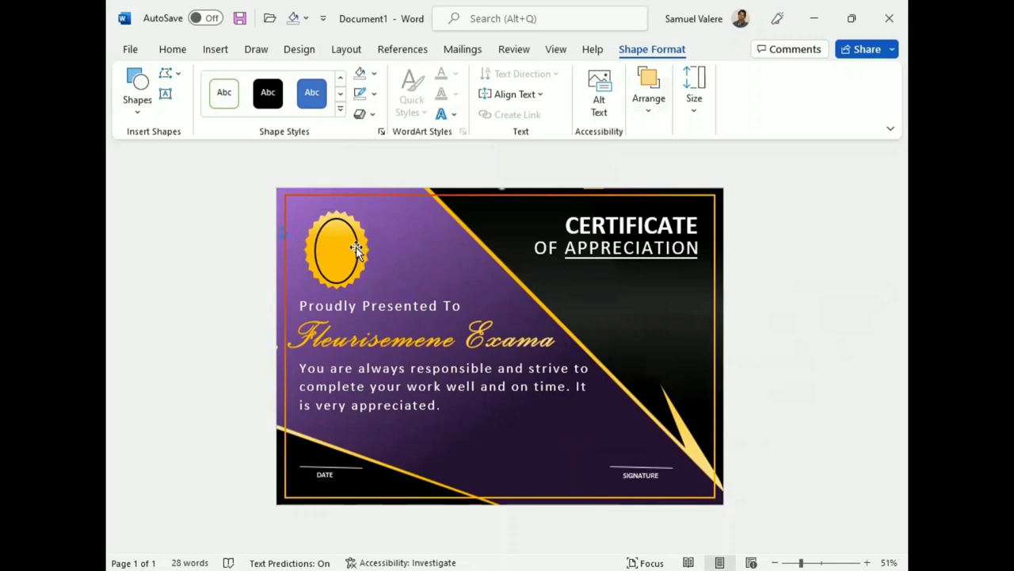
{"action": "left_click", "coordinate": [356, 247]}
{"action": "left_click_drag", "start_coordinate": [359, 284], "coordinate": [363, 279]}
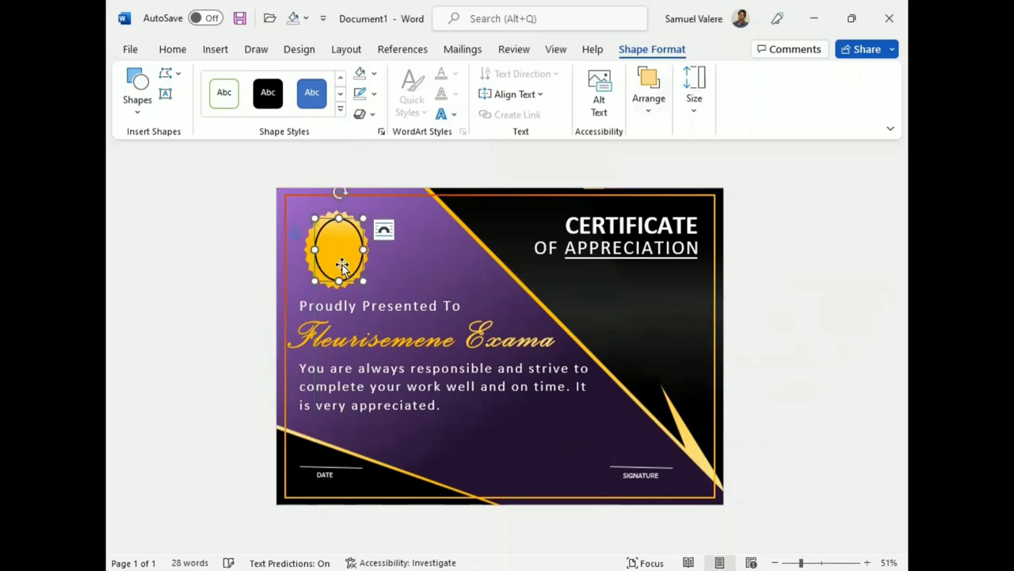
{"action": "left_click_drag", "start_coordinate": [345, 263], "coordinate": [342, 262]}
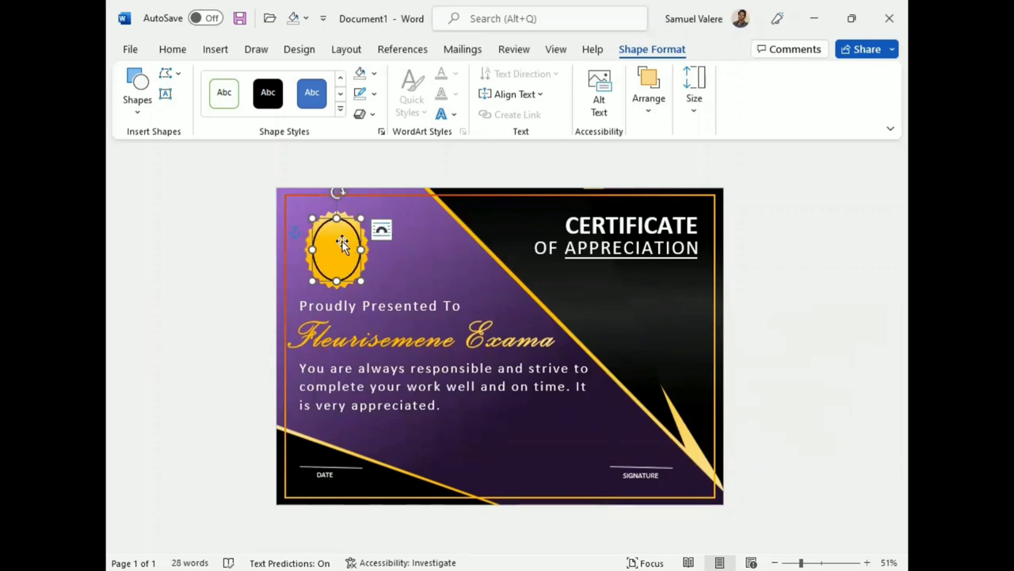
Draw a small text box inside the oval and set its text to Times New Roman
{"action": "left_click", "coordinate": [165, 93]}
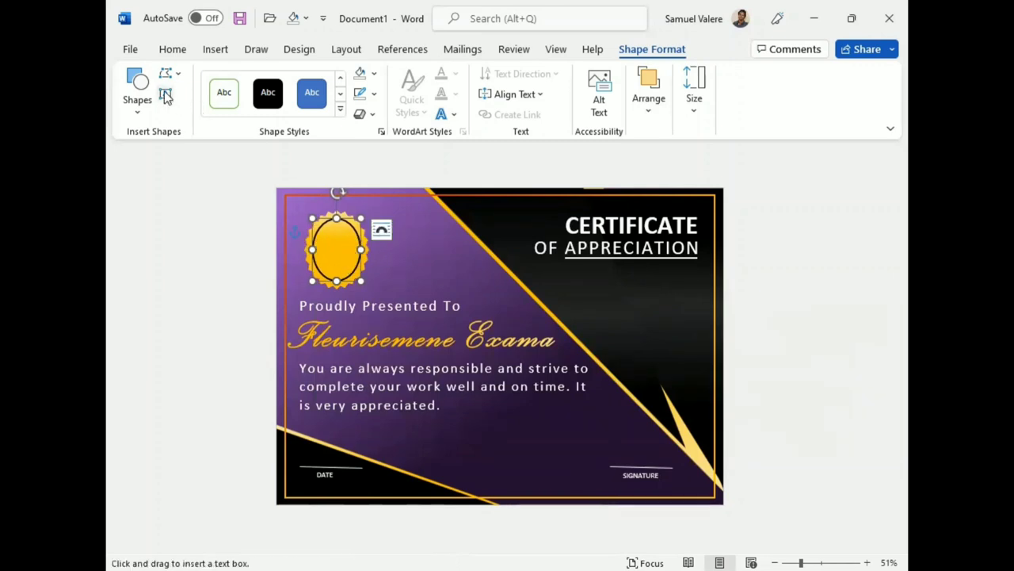
{"action": "mouse_move", "coordinate": [323, 235]}
{"action": "left_mouse_down"}
{"action": "mouse_move", "coordinate": [356, 248]}
{"action": "mouse_move", "coordinate": [331, 241]}
{"action": "left_mouse_up"}
{"action": "double_click", "coordinate": [331, 241]}
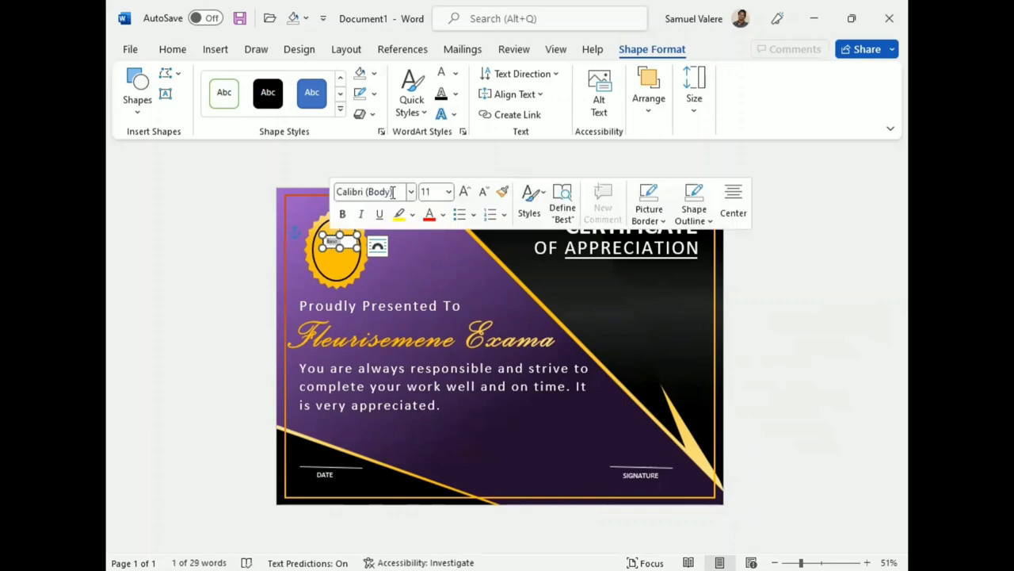
{"action": "left_click", "coordinate": [398, 191]}
{"action": "type", "text": "Times New Roman"}
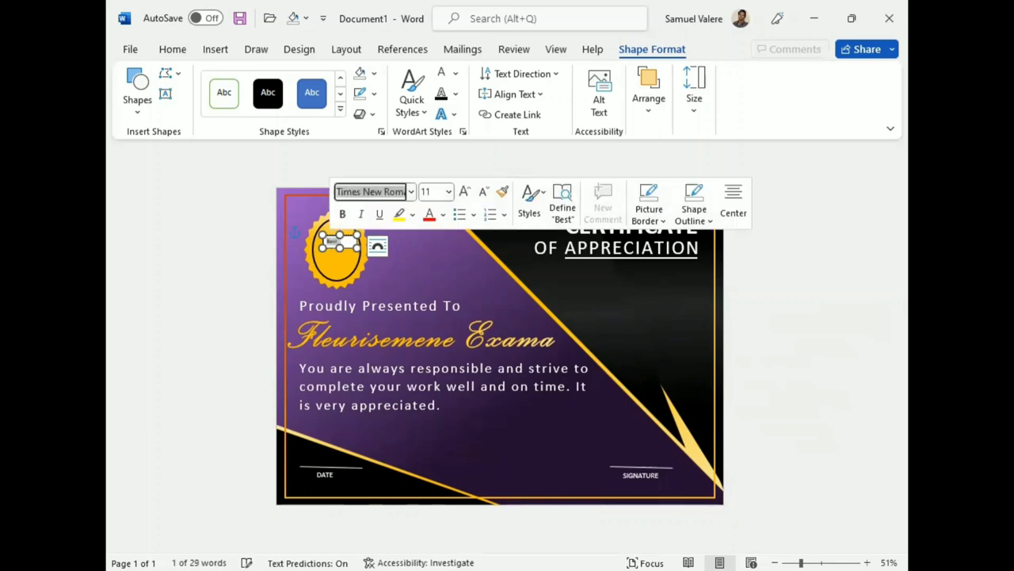
Make the badge text uppercase BEST and enlarge it to 16 pt
{"action": "left_click", "coordinate": [170, 49]}
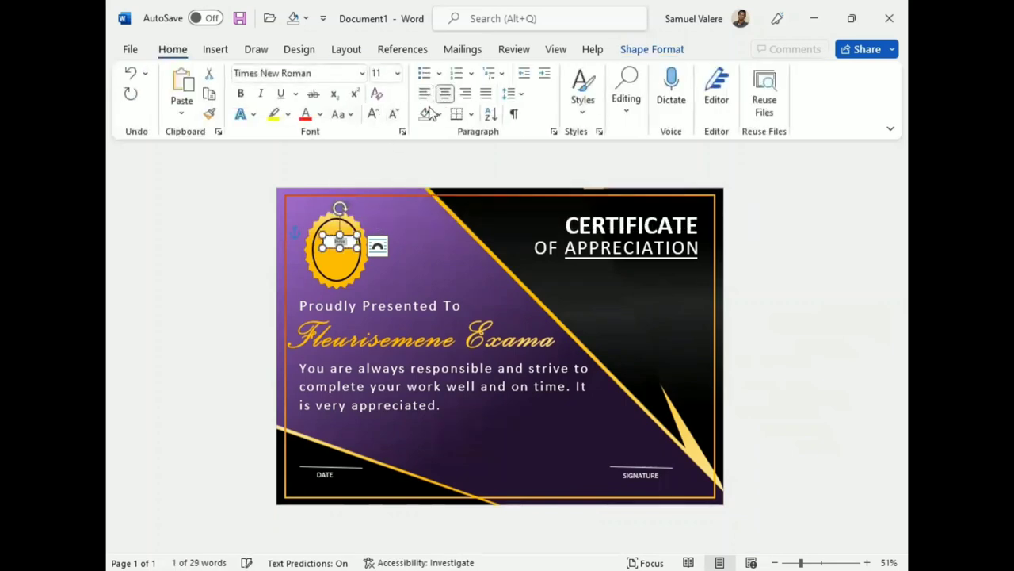
{"action": "left_click", "coordinate": [374, 115]}
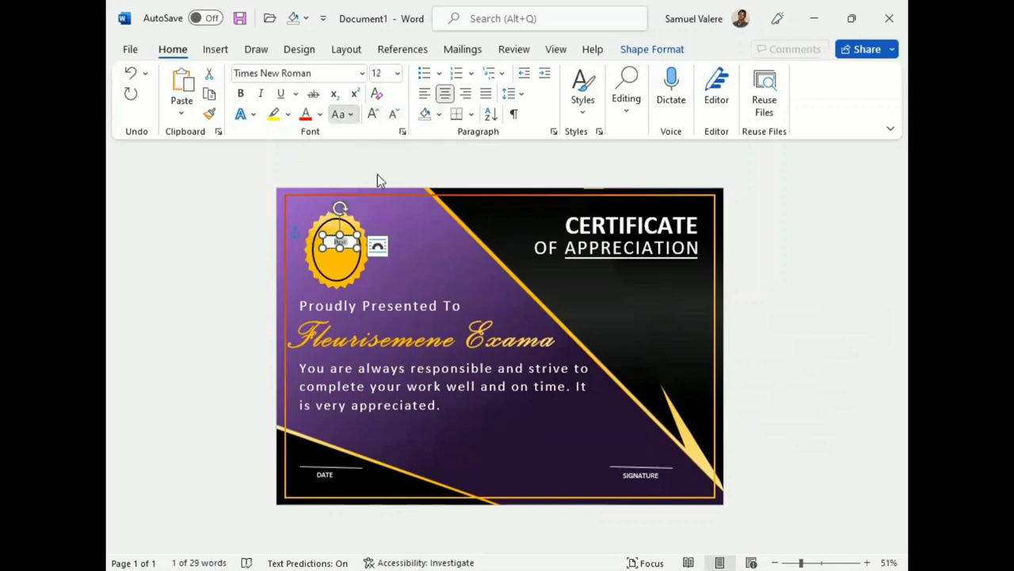
{"action": "left_click", "coordinate": [343, 114]}
{"action": "left_click", "coordinate": [372, 176]}
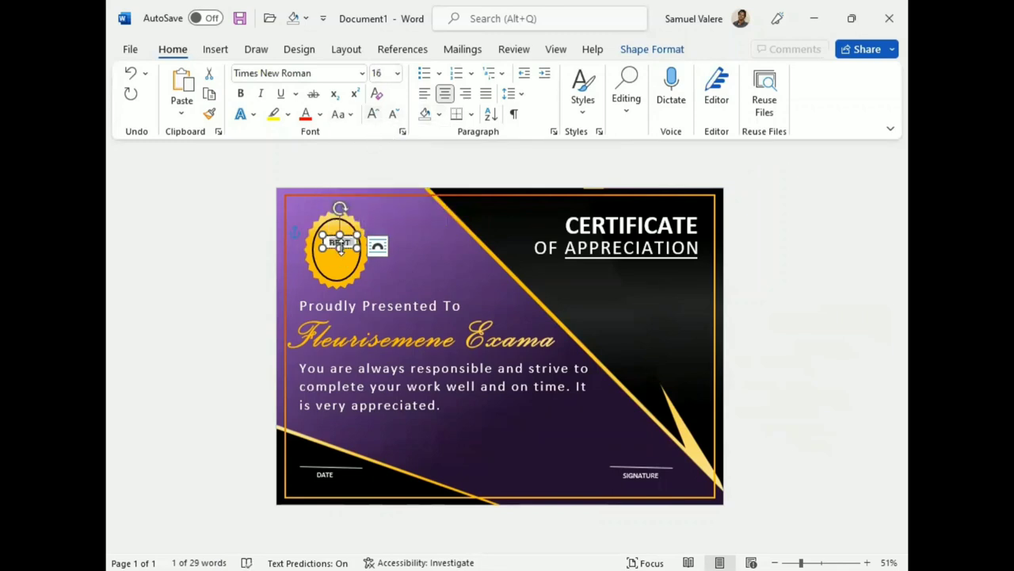
{"action": "left_click", "coordinate": [374, 114]}
Give the BEST text box a gold fill with no outline and nudge it up-left
{"action": "left_click", "coordinate": [634, 56]}
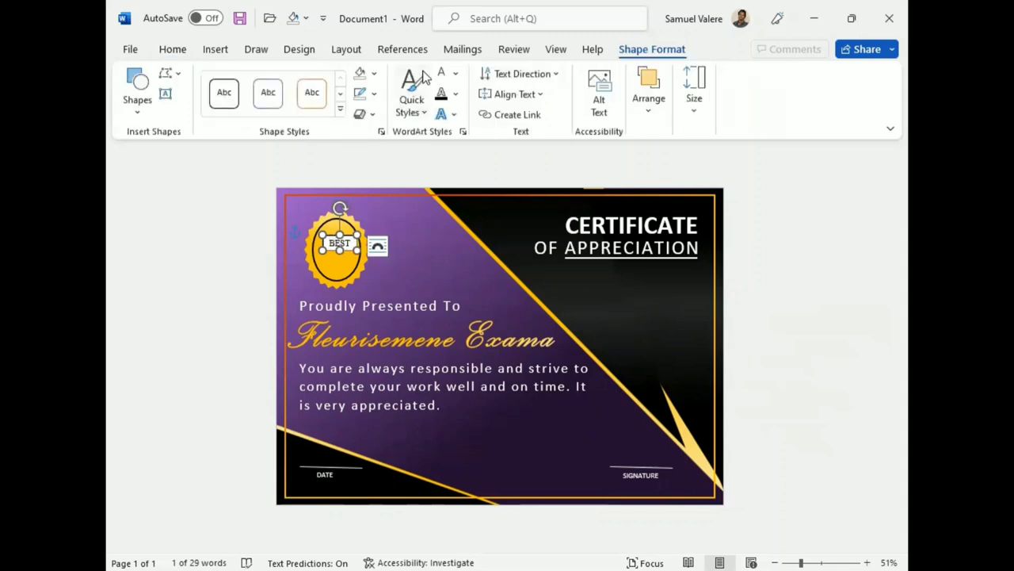
{"action": "left_click", "coordinate": [373, 73]}
{"action": "left_click", "coordinate": [377, 123]}
{"action": "left_click", "coordinate": [374, 93]}
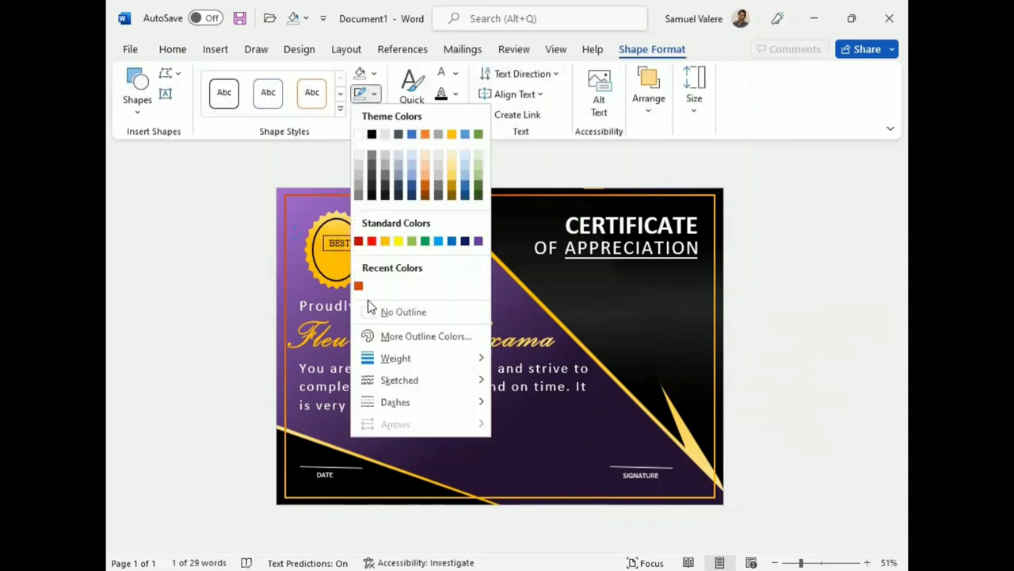
{"action": "left_click", "coordinate": [367, 312]}
{"action": "left_click_drag", "start_coordinate": [341, 250], "coordinate": [331, 265]}
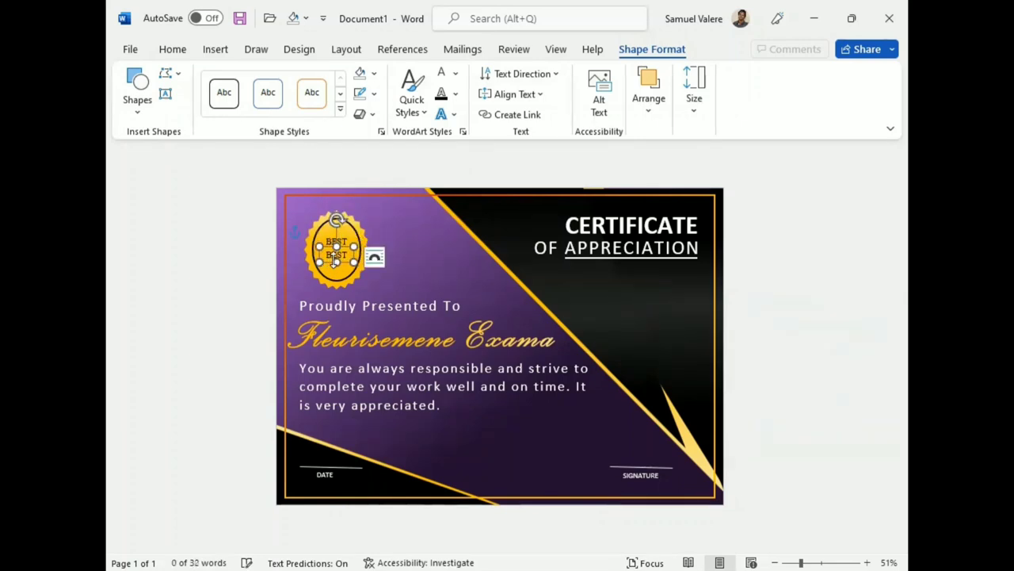
Enlarge the word AWARD to 18 pt and widen its text box so it fits
{"action": "right_click", "coordinate": [337, 262]}
{"action": "left_click", "coordinate": [337, 261]}
{"action": "type", "text": "Award"}
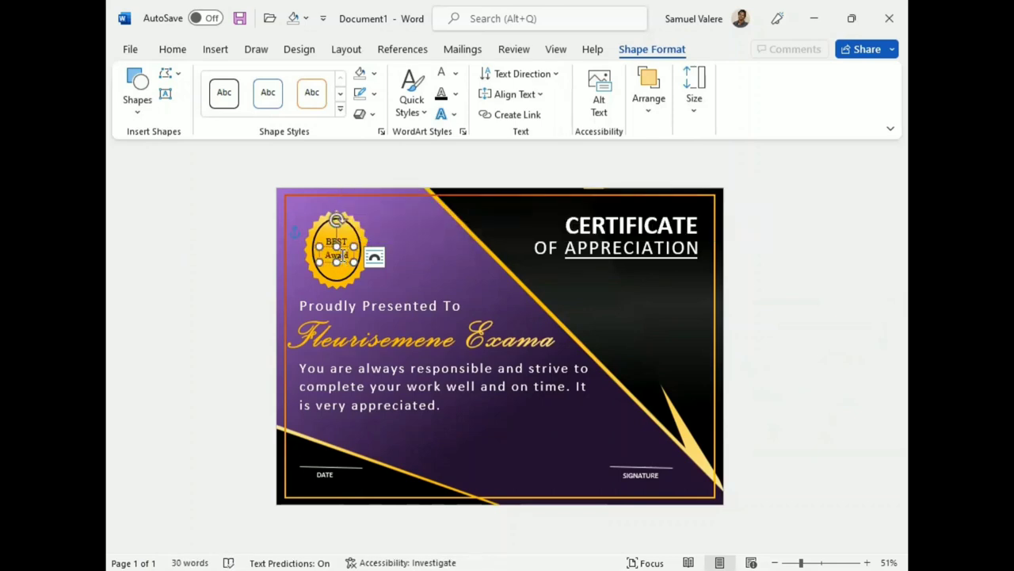
{"action": "double_click", "coordinate": [336, 255]}
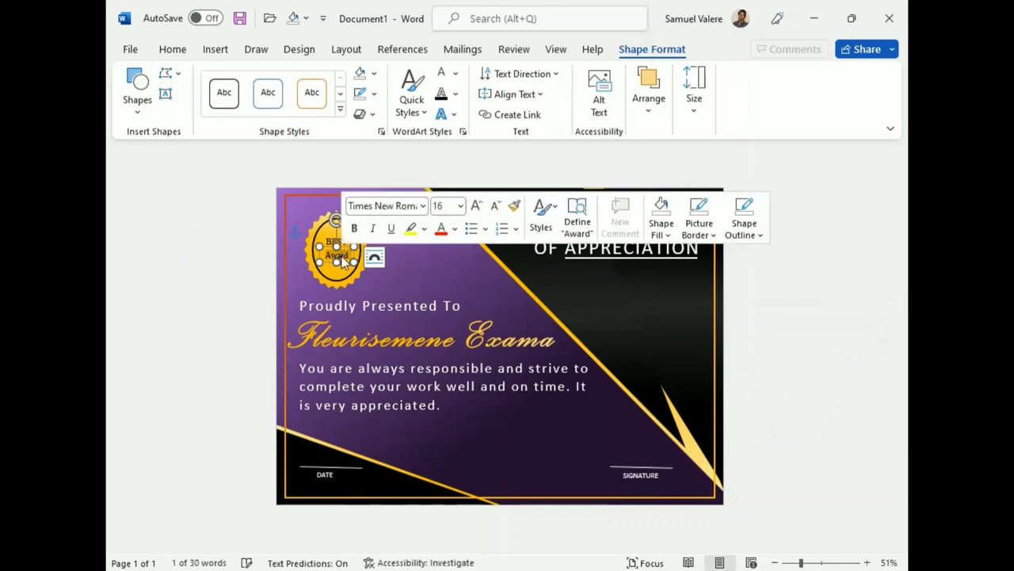
{"action": "left_click", "coordinate": [476, 206]}
{"action": "left_click", "coordinate": [173, 49]}
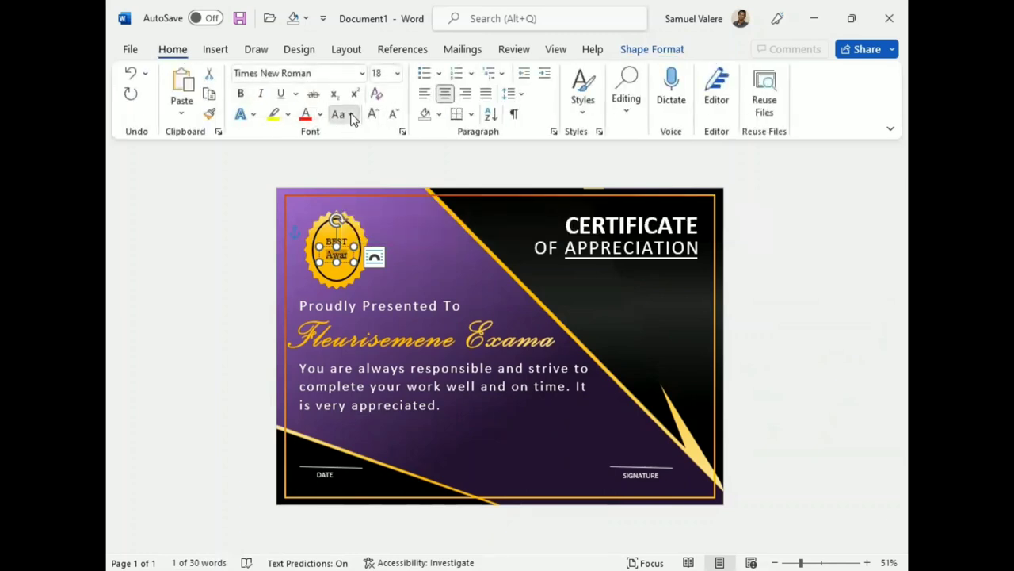
{"action": "left_click_drag", "start_coordinate": [354, 261], "coordinate": [364, 265]}
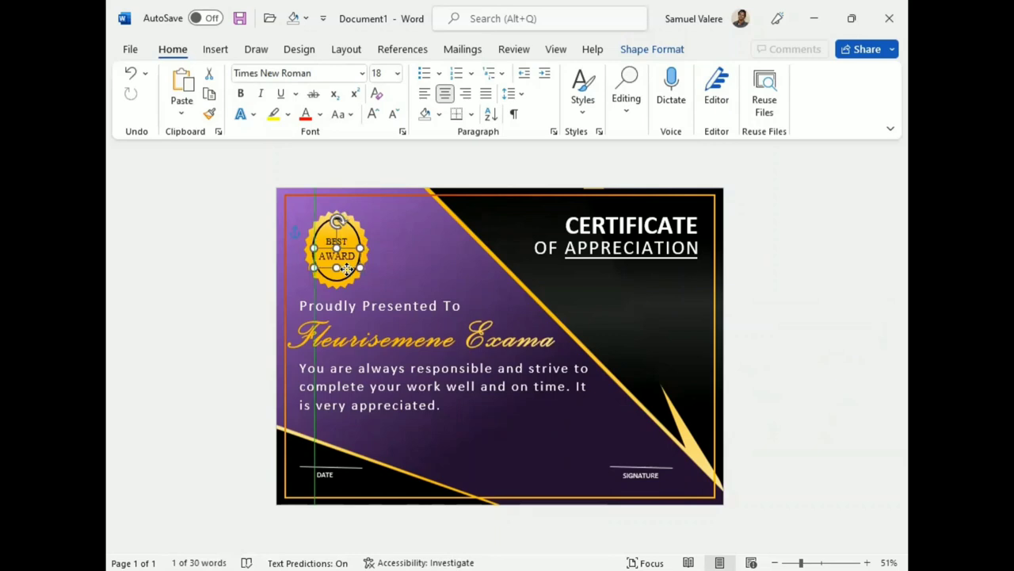
Make AWARD and BEST bold, with BEST also set to 18 pt
{"action": "double_click", "coordinate": [340, 255]}
{"action": "left_click", "coordinate": [358, 229]}
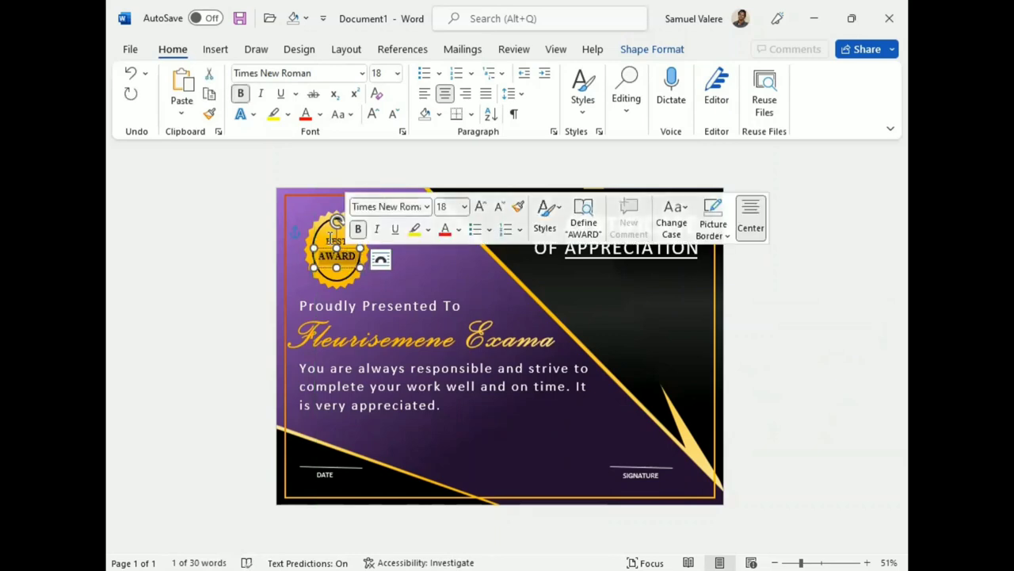
{"action": "double_click", "coordinate": [336, 240]}
{"action": "left_click", "coordinate": [466, 191]}
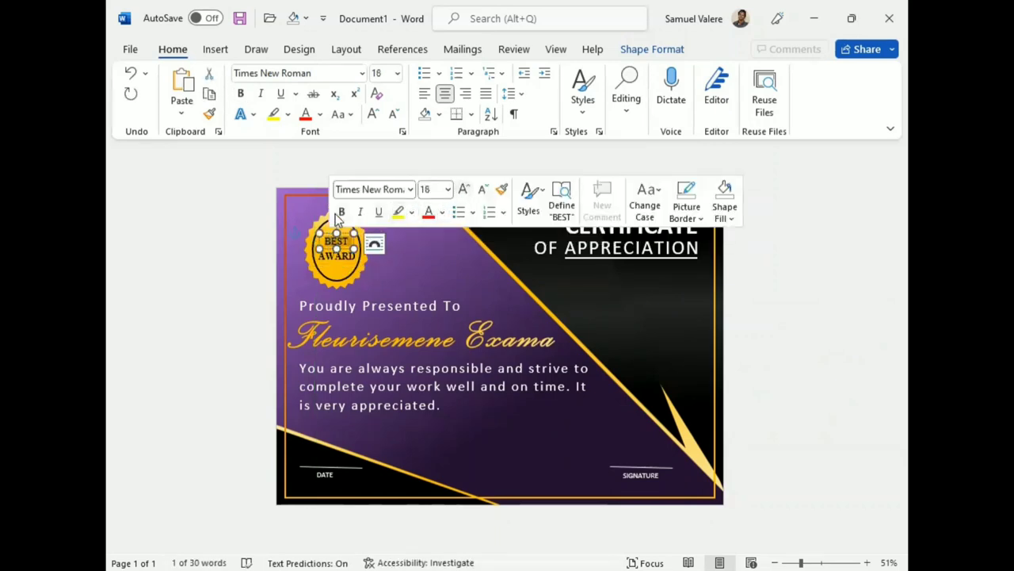
{"action": "left_click", "coordinate": [342, 212]}
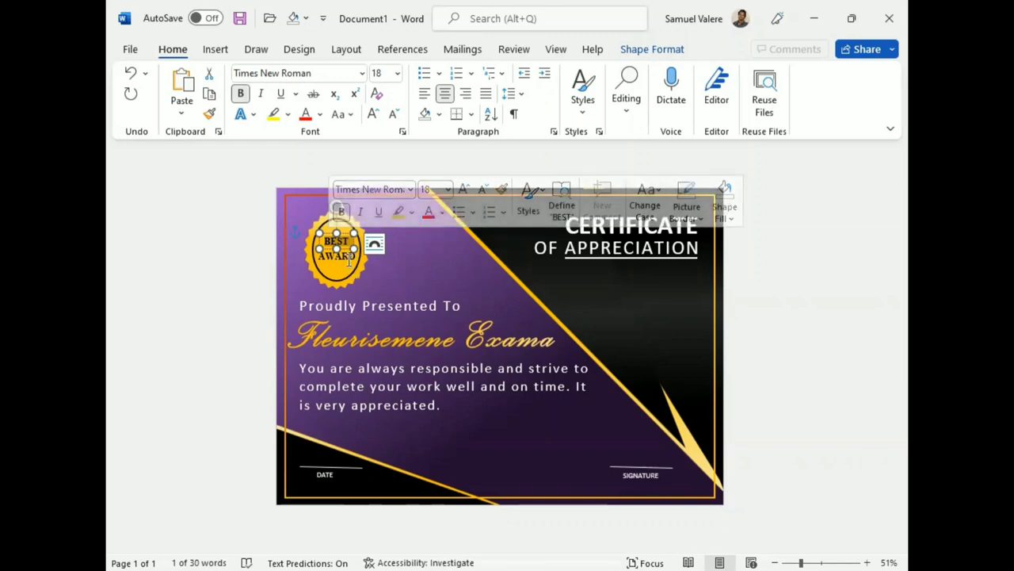
{"action": "key", "text": "Escape"}
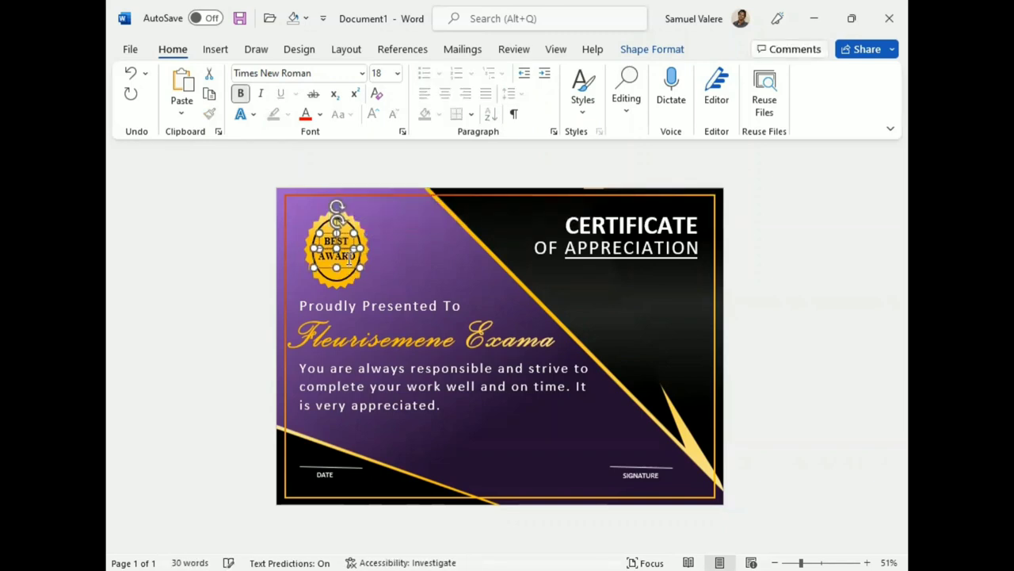
Nudge the BEST AWARD badge slightly upward, undoing unwanted adjustments
{"action": "left_click", "coordinate": [442, 261]}
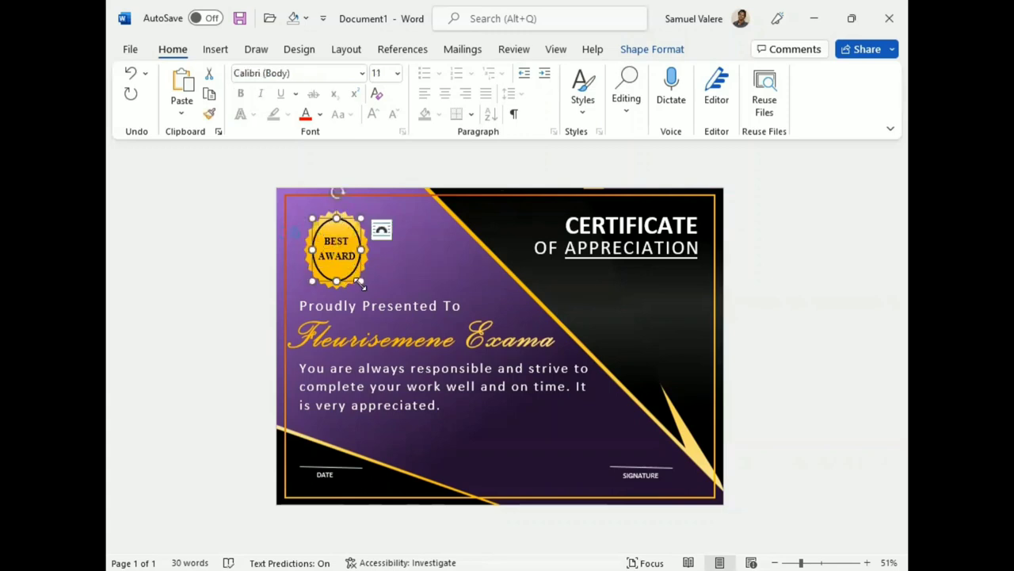
{"action": "left_click", "coordinate": [361, 275]}
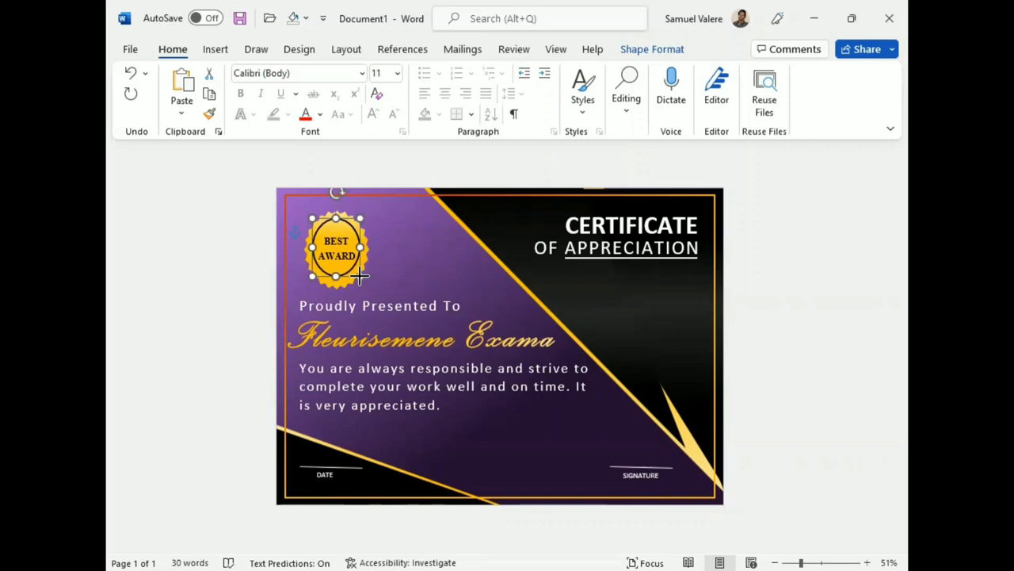
{"action": "left_click_drag", "start_coordinate": [360, 276], "coordinate": [361, 274]}
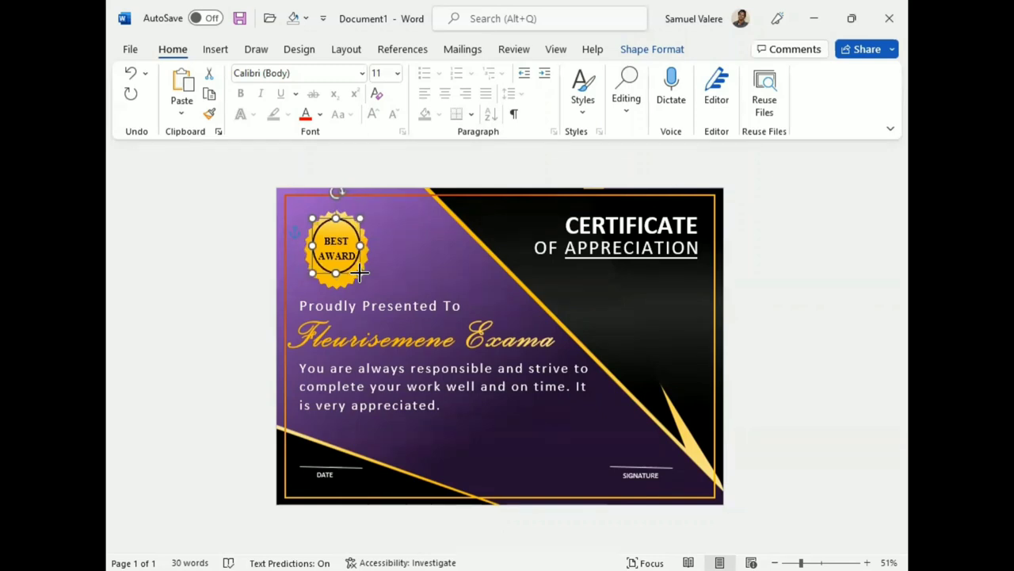
{"action": "left_click", "coordinate": [342, 255]}
{"action": "left_click", "coordinate": [340, 235]}
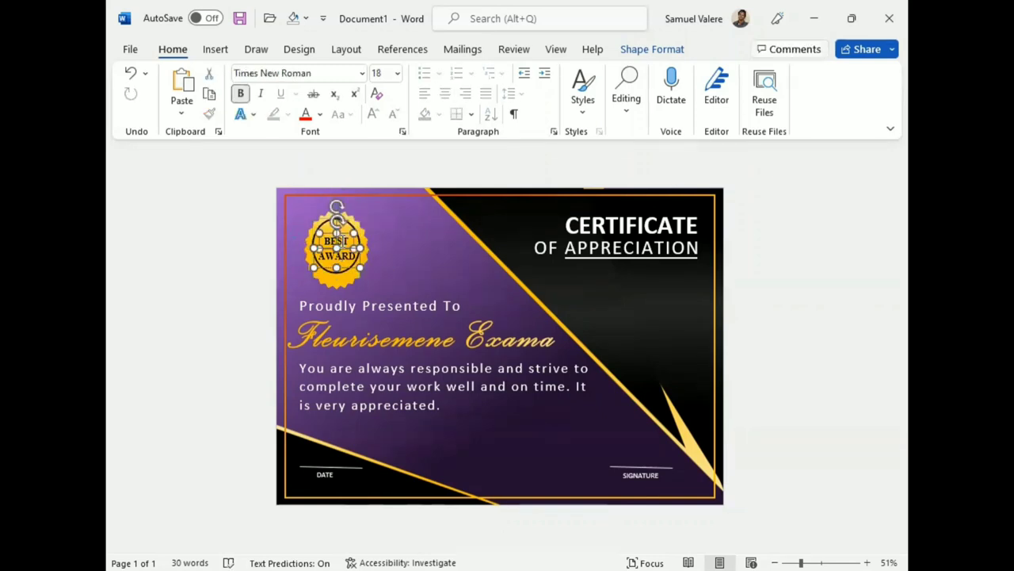
{"action": "key", "text": "ctrl+z"}
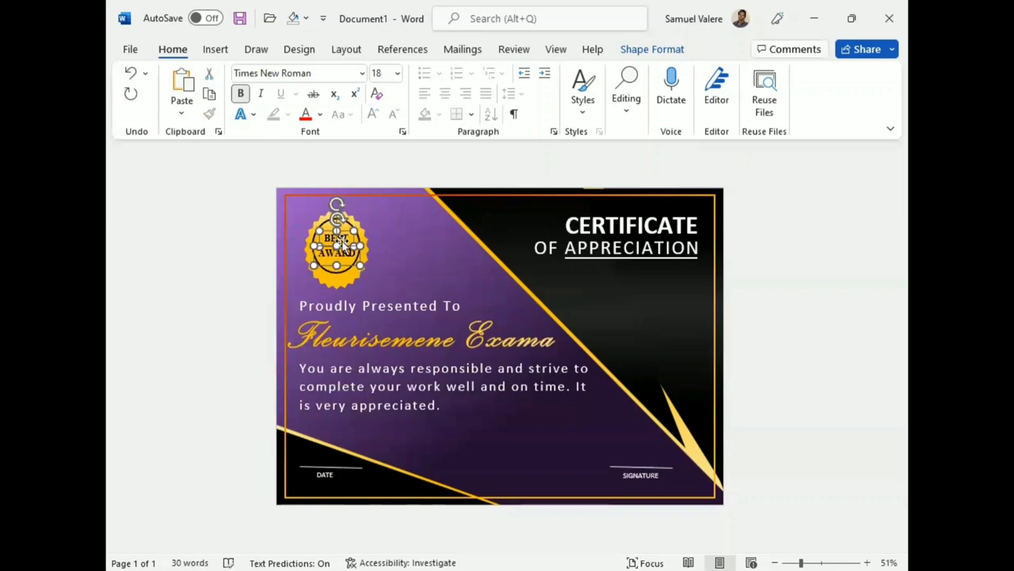
{"action": "key", "text": "ctrl+z"}
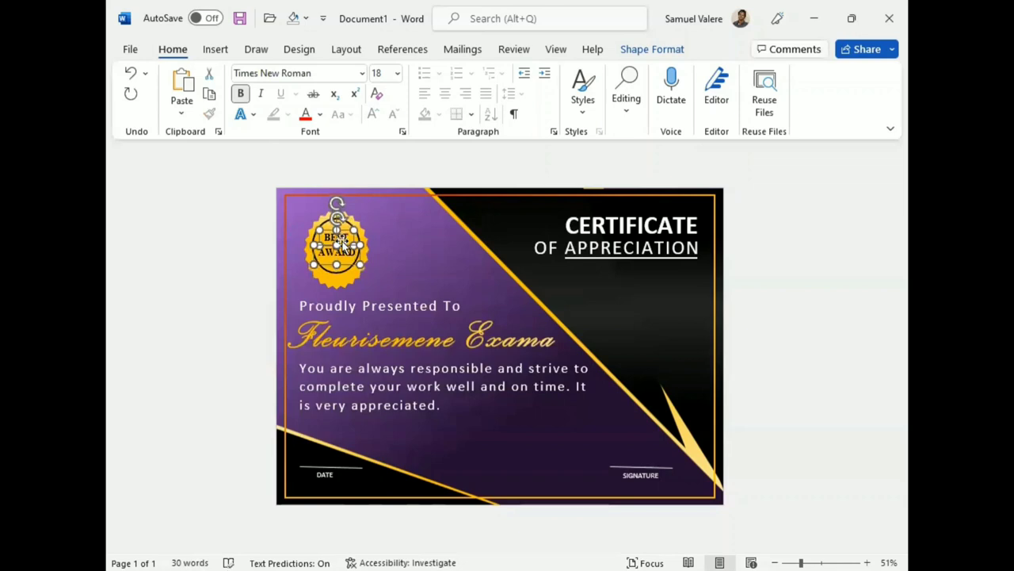
Make the badge shape slightly shorter, undoing an unwanted width change
{"action": "left_click", "coordinate": [342, 285]}
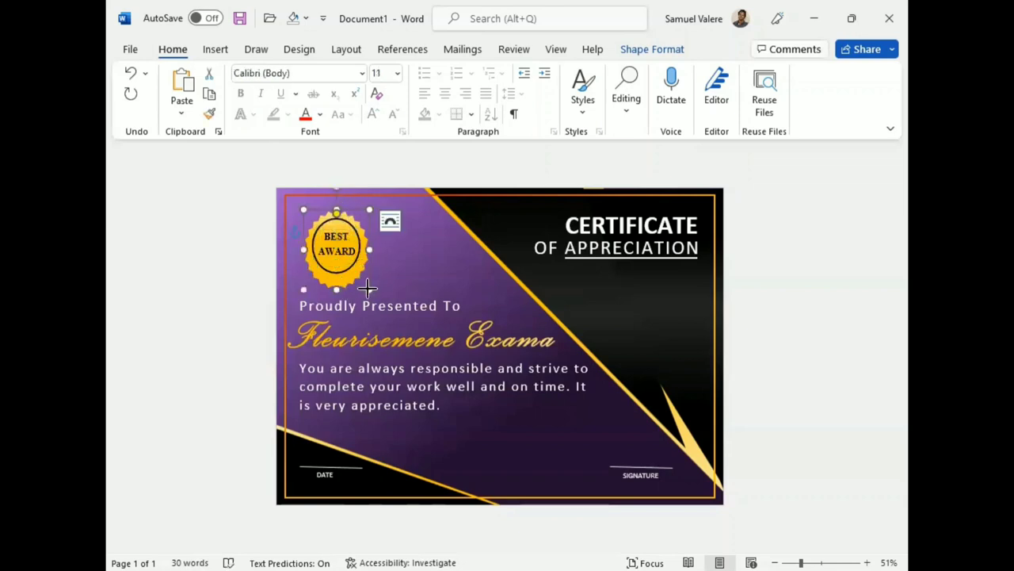
{"action": "left_click_drag", "start_coordinate": [368, 287], "coordinate": [370, 281]}
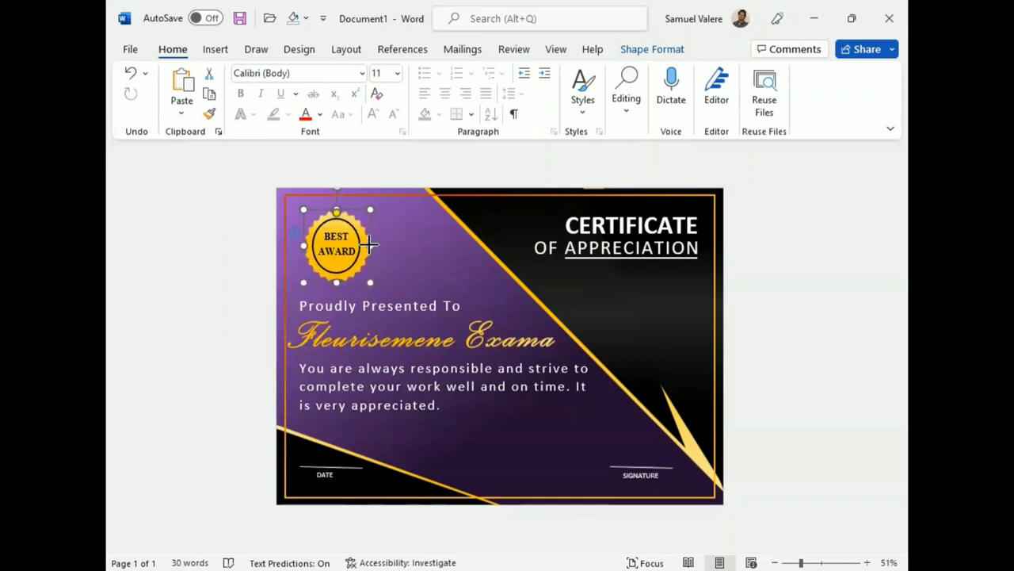
{"action": "left_click_drag", "start_coordinate": [370, 246], "coordinate": [368, 246]}
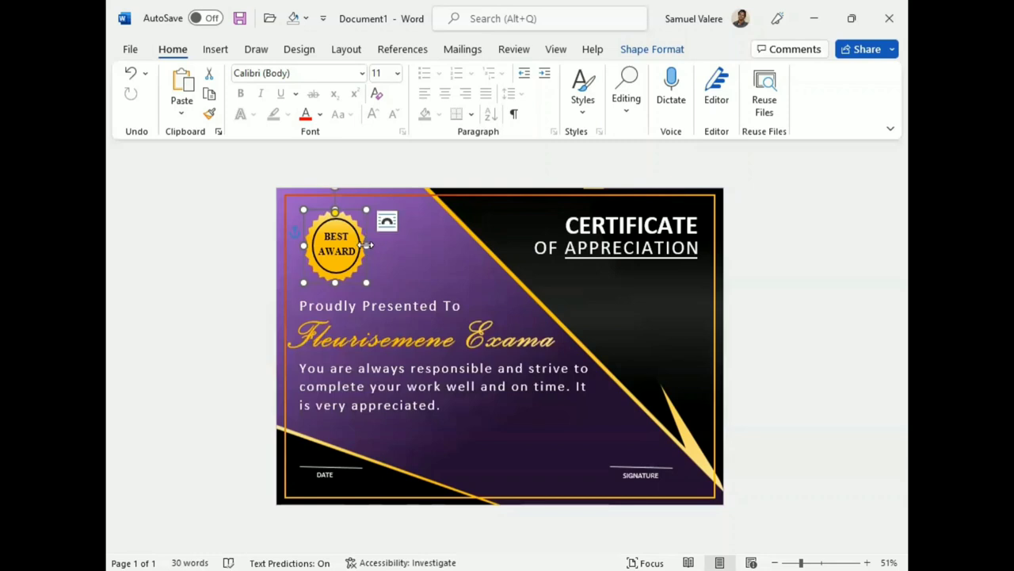
{"action": "key", "text": "ctrl+z"}
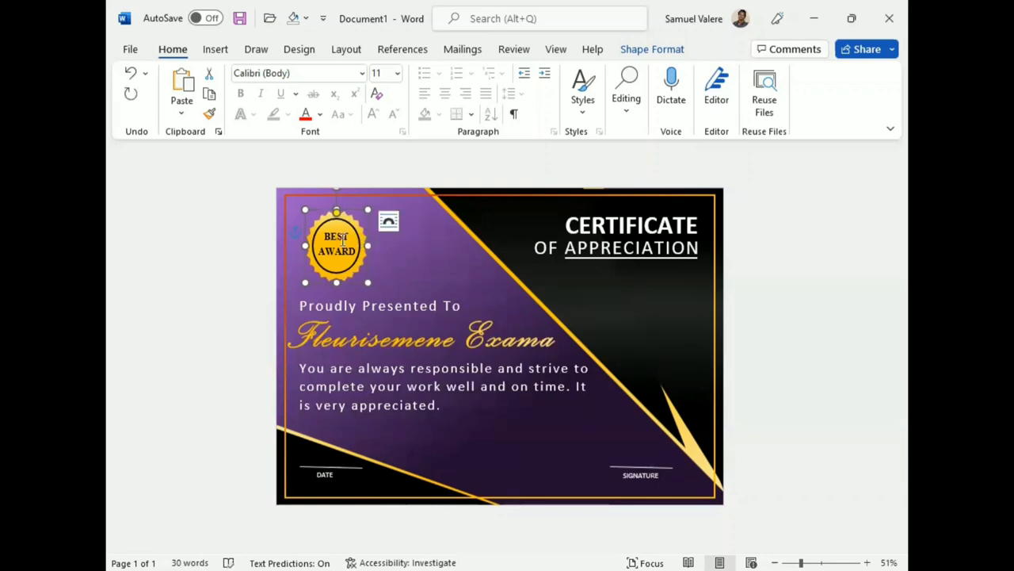